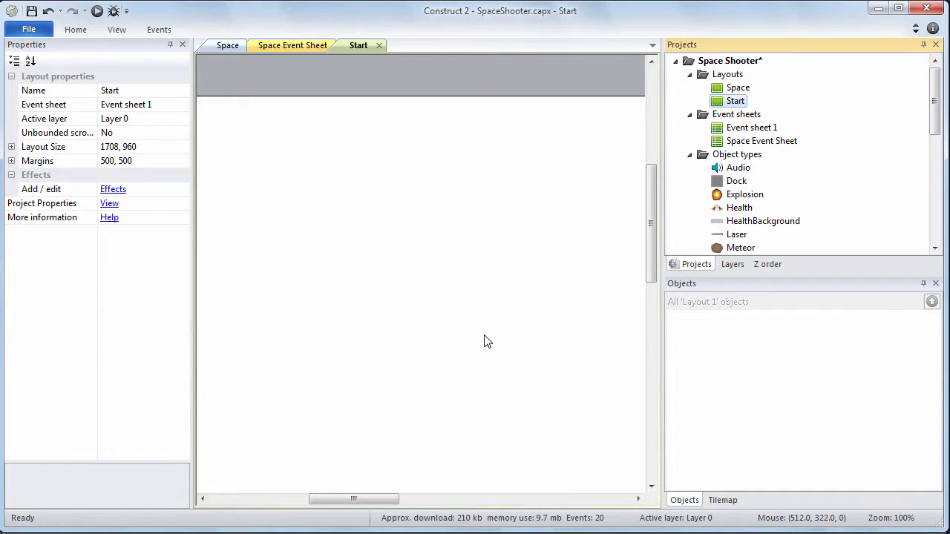
Rename Event sheet 1 in the project as Start Event Sheet.
{"action": "left_click", "coordinate": [746, 132]}
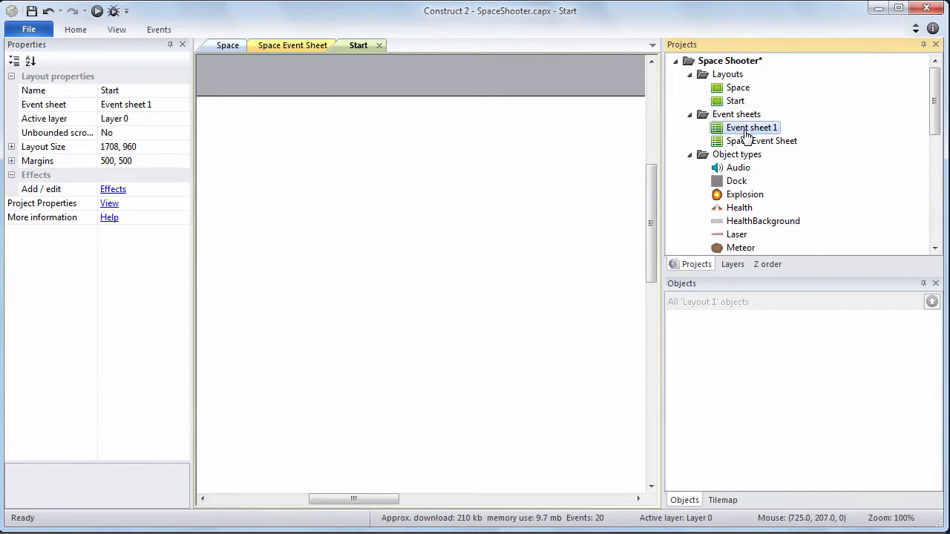
{"action": "right_click", "coordinate": [745, 131]}
{"action": "left_click", "coordinate": [757, 158]}
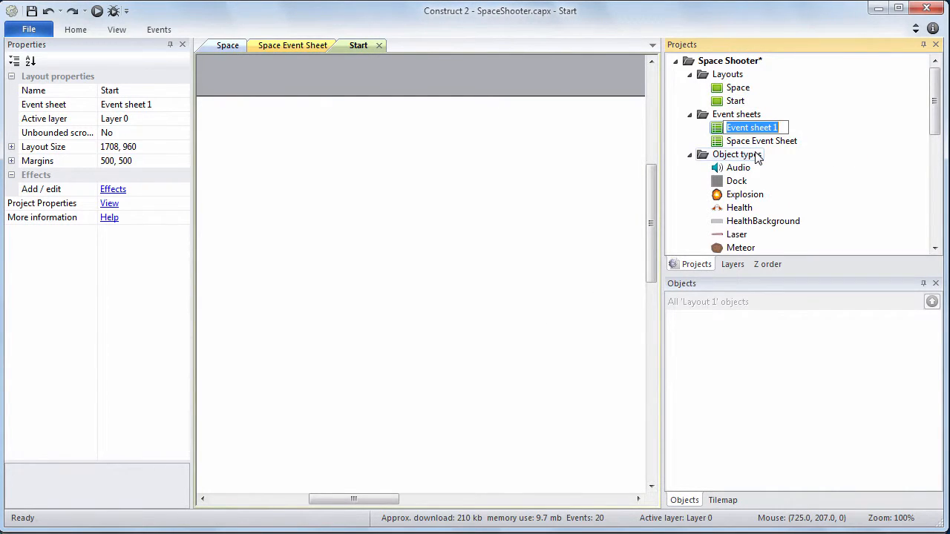
{"action": "type", "text": "Start"}
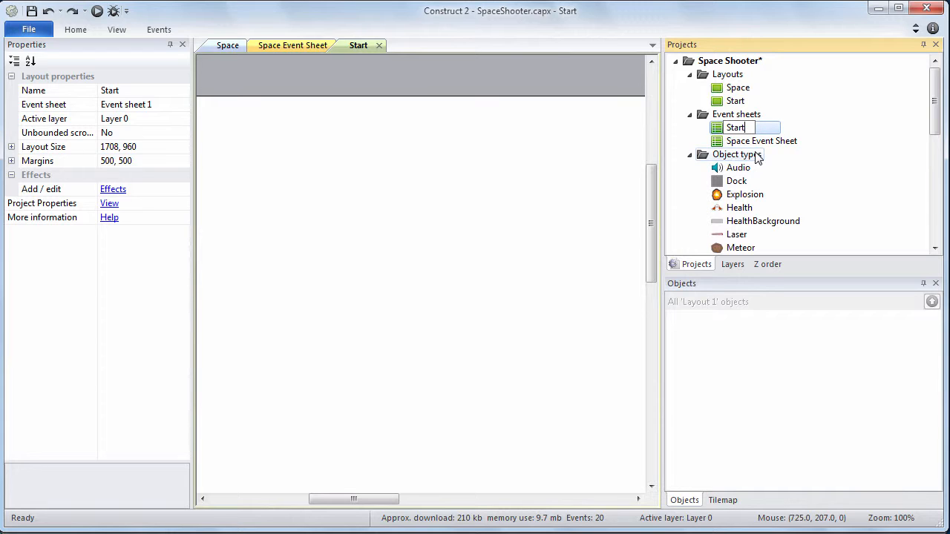
{"action": "type", "text": " Event Sheet"}
{"action": "key", "text": "Return"}
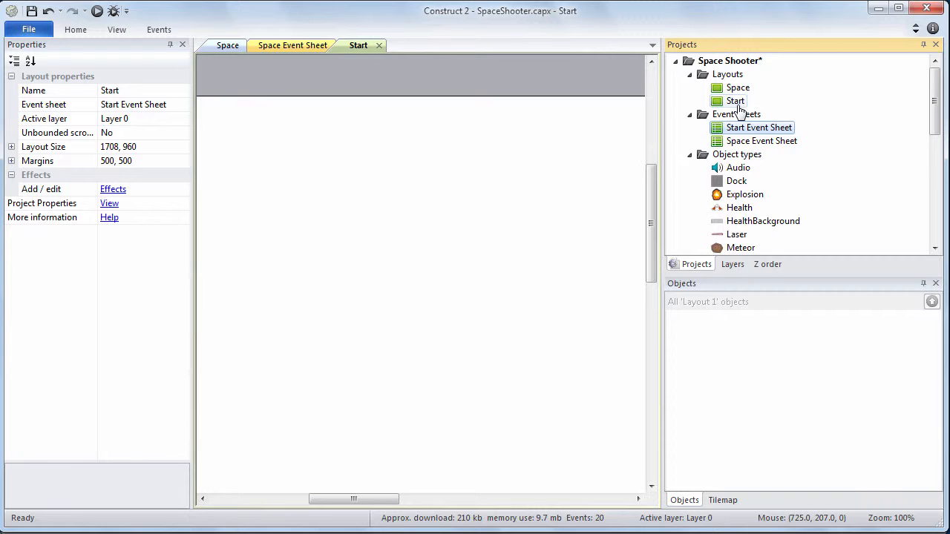
Rename Layer 0 of the Start layout as Content.
{"action": "left_click", "coordinate": [732, 264]}
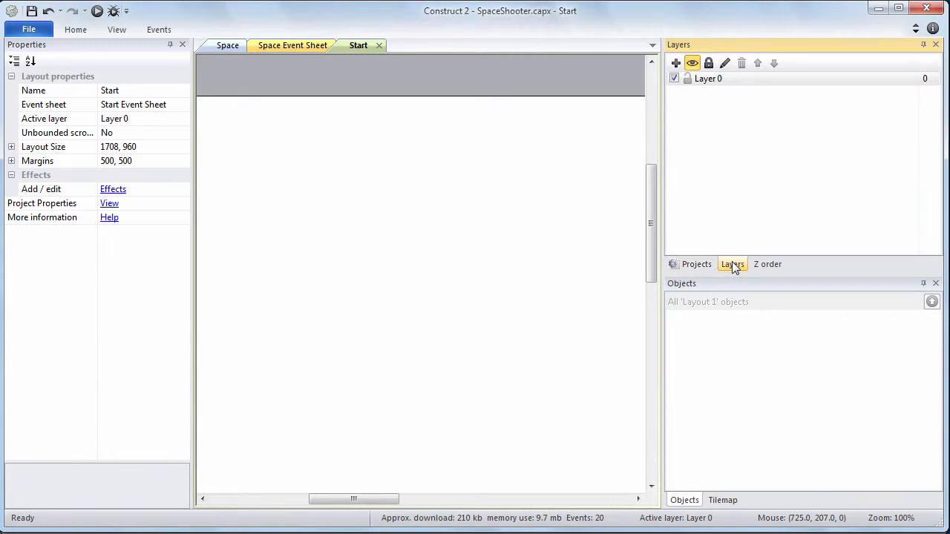
{"action": "right_click", "coordinate": [724, 83]}
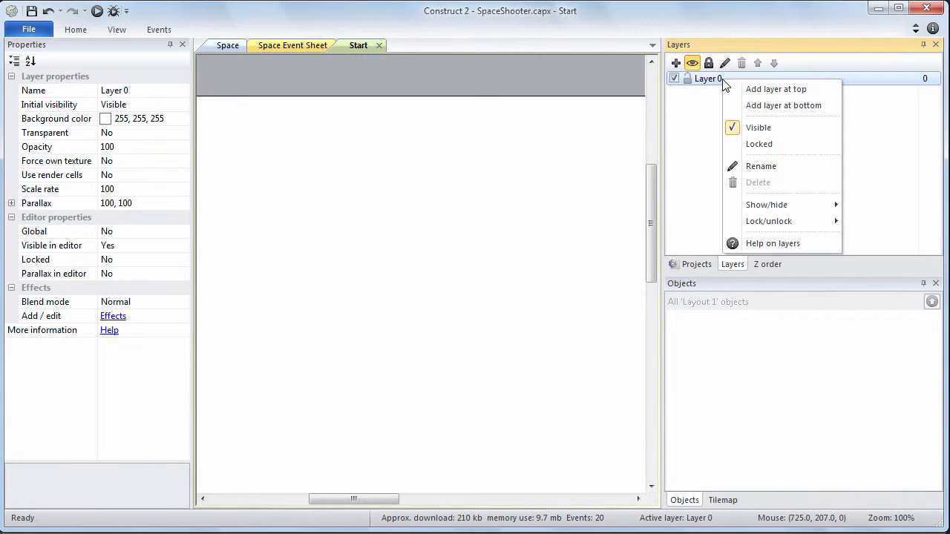
{"action": "left_click", "coordinate": [750, 168]}
{"action": "type", "text": "Content"}
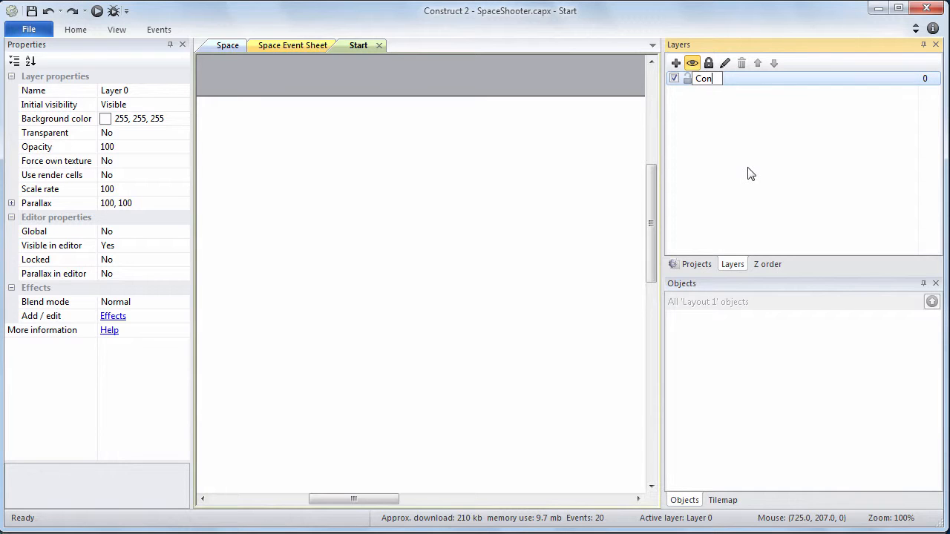
{"action": "key", "text": "Return"}
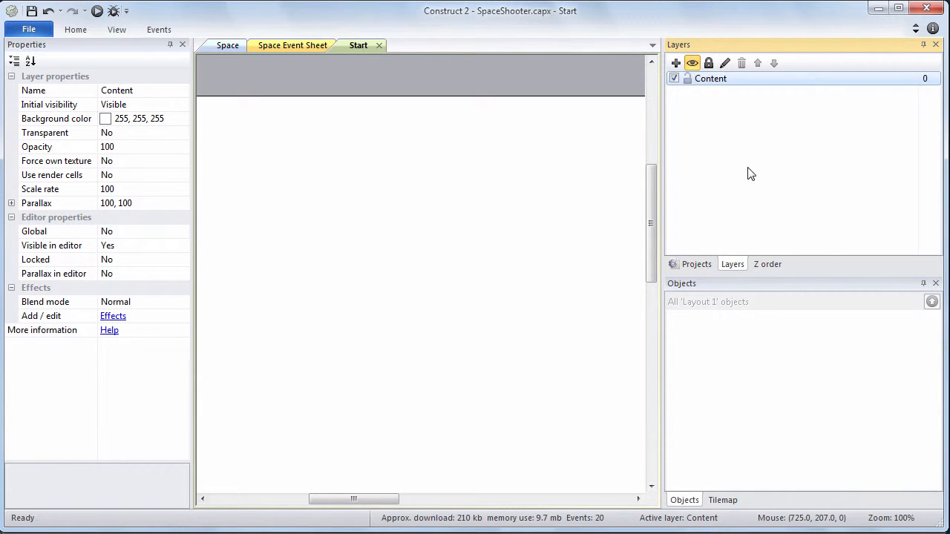
Set the Start layout's size to 800, 800.
{"action": "left_click", "coordinate": [690, 264]}
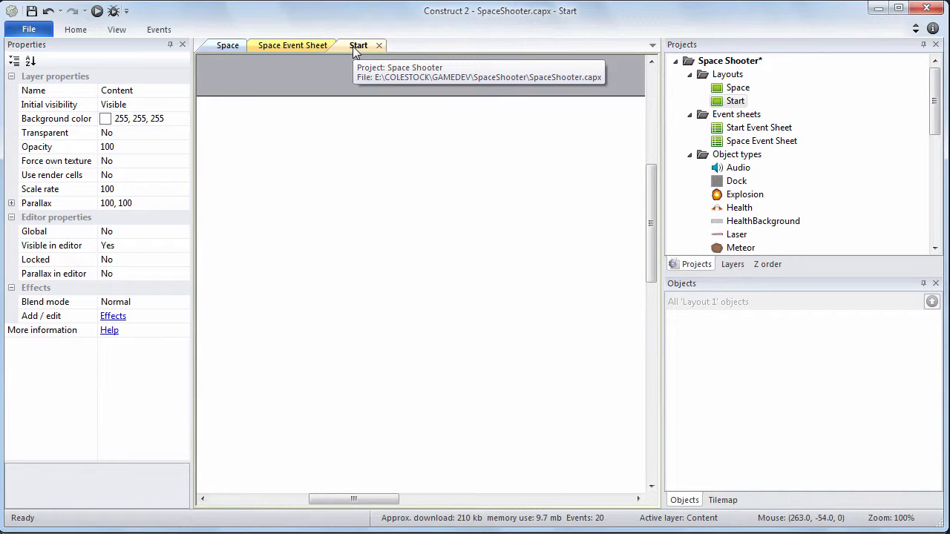
{"action": "left_click", "coordinate": [735, 102]}
{"action": "left_click", "coordinate": [174, 147]}
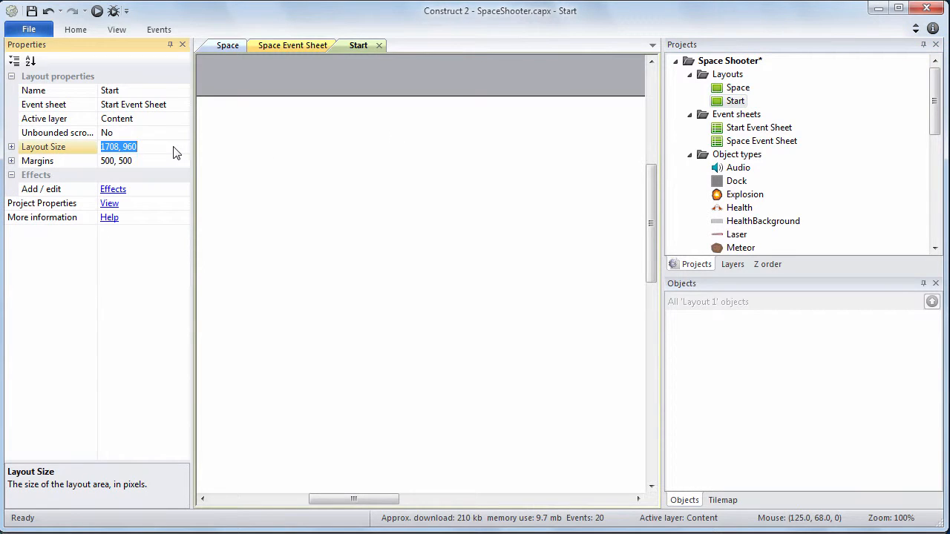
{"action": "type", "text": "800, 800"}
{"action": "key", "text": "Return"}
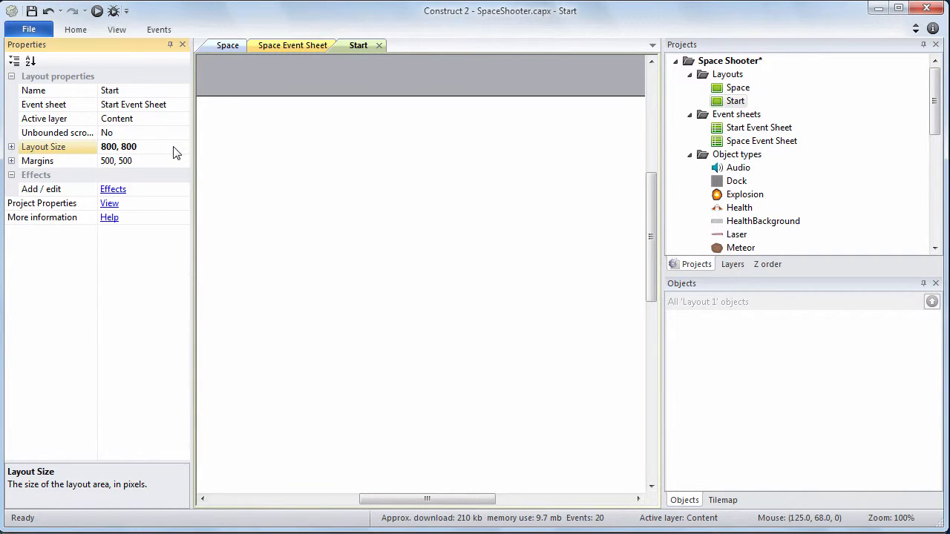
Set the Content layer's background color to black with a custom RGB value of 0, 0, 0.
{"action": "left_click", "coordinate": [732, 265]}
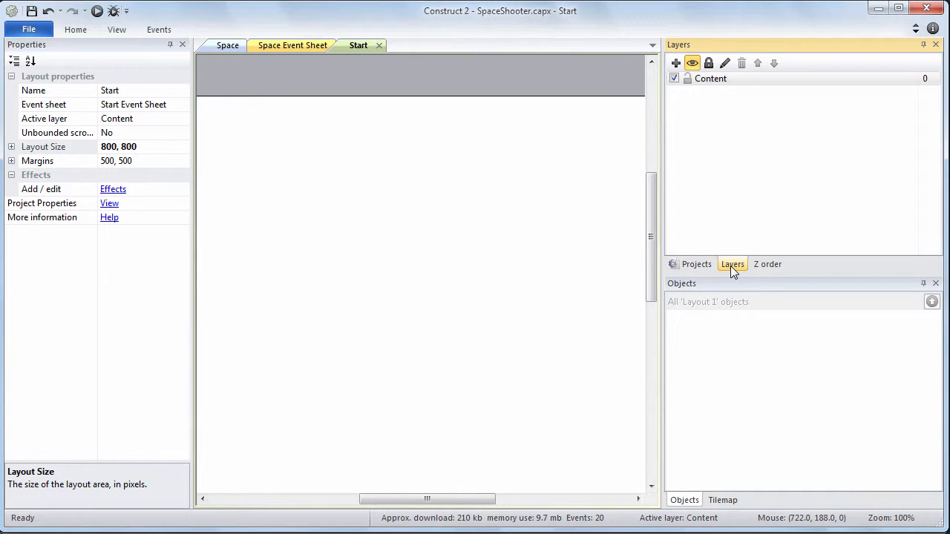
{"action": "left_click", "coordinate": [733, 82]}
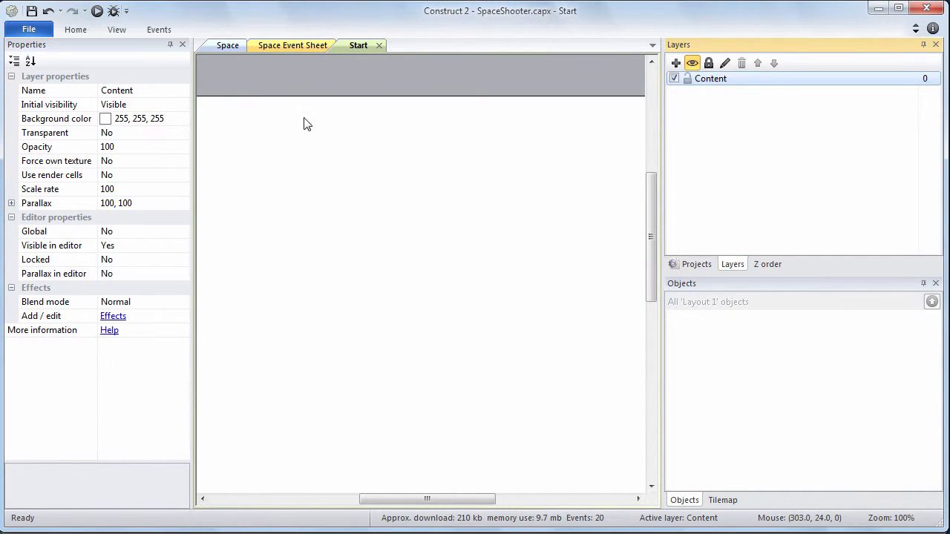
{"action": "left_click", "coordinate": [183, 120]}
{"action": "left_click", "coordinate": [210, 297]}
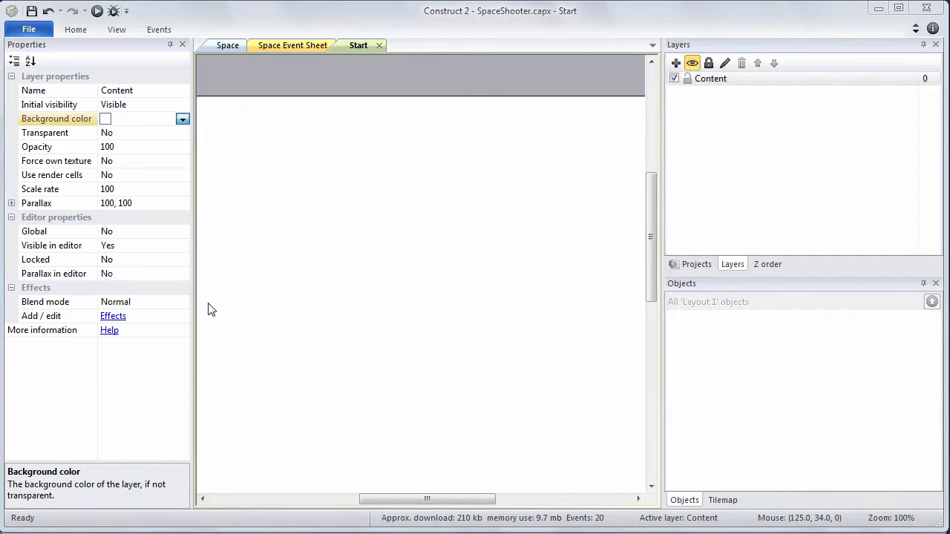
{"action": "left_click", "coordinate": [401, 162]}
{"action": "left_click_drag", "start_coordinate": [426, 142], "coordinate": [424, 112]}
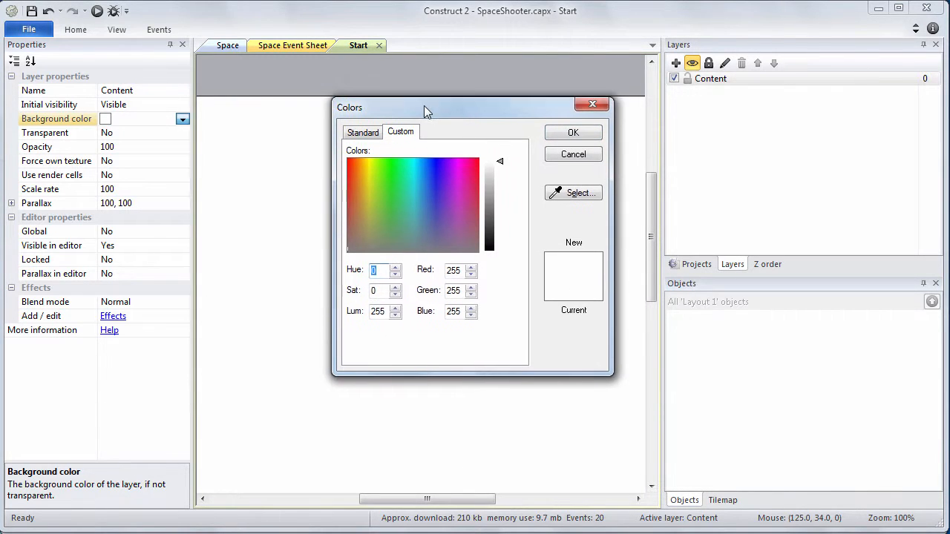
{"action": "double_click", "coordinate": [452, 270]}
{"action": "type", "text": "0"}
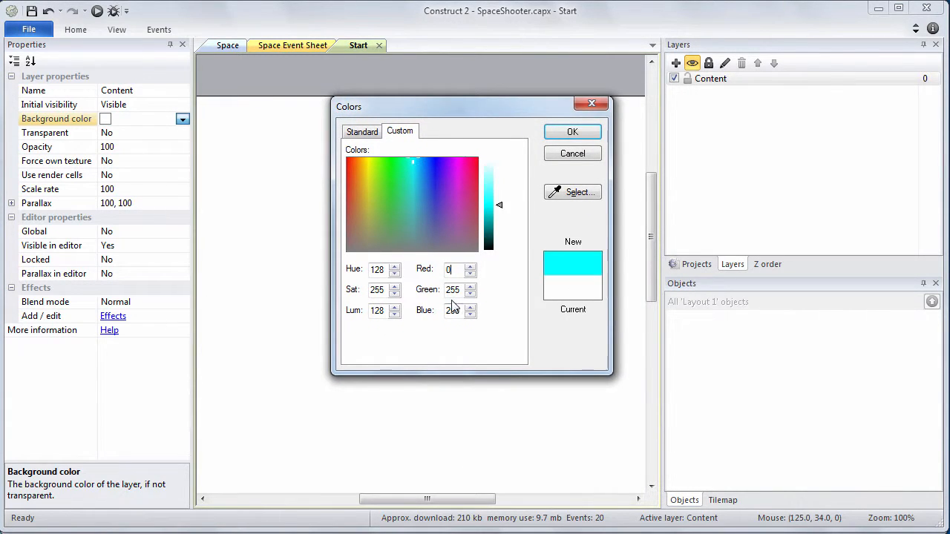
{"action": "key", "text": "Tab"}
{"action": "type", "text": "0"}
{"action": "key", "text": "Tab"}
{"action": "type", "text": "0"}
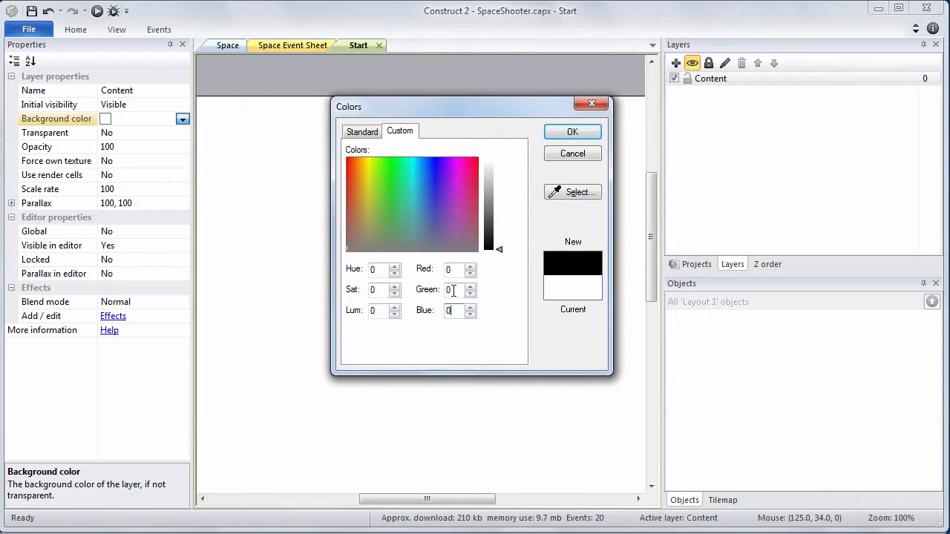
{"action": "left_click", "coordinate": [565, 133]}
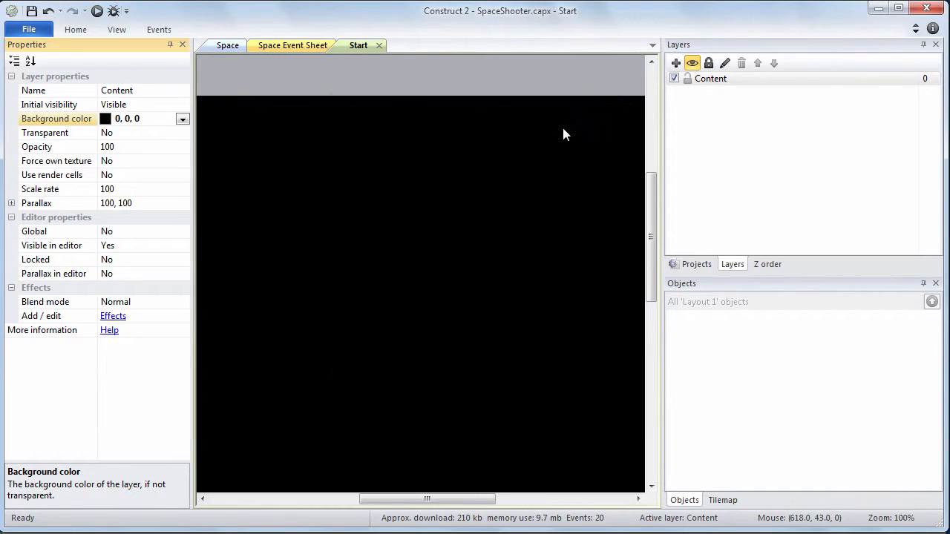
{"action": "key", "text": "Return"}
{"action": "left_click", "coordinate": [563, 134]}
{"action": "scroll", "coordinate": [563, 134], "scroll_direction": "down", "scroll_amount": 5, "text": "ctrl"}
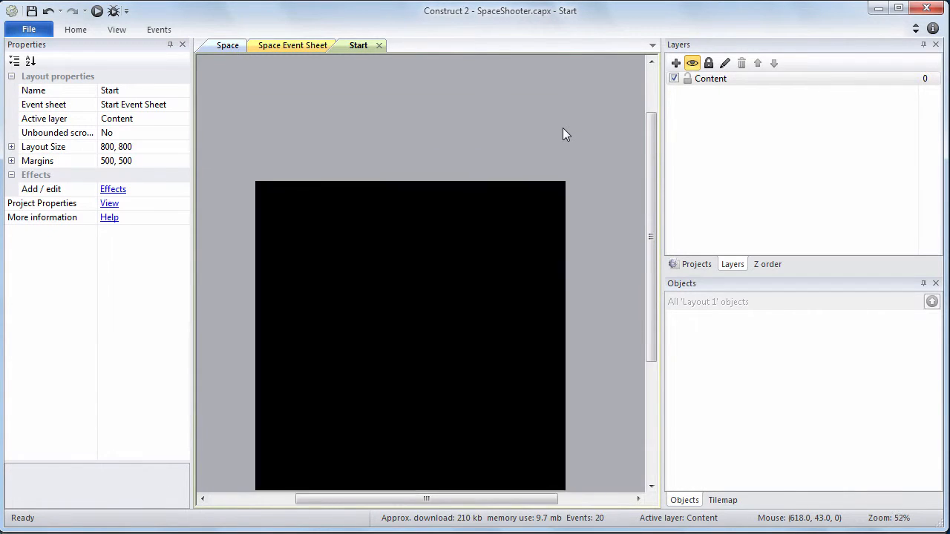
{"action": "scroll", "coordinate": [563, 130], "scroll_direction": "down", "scroll_amount": 2, "text": "ctrl"}
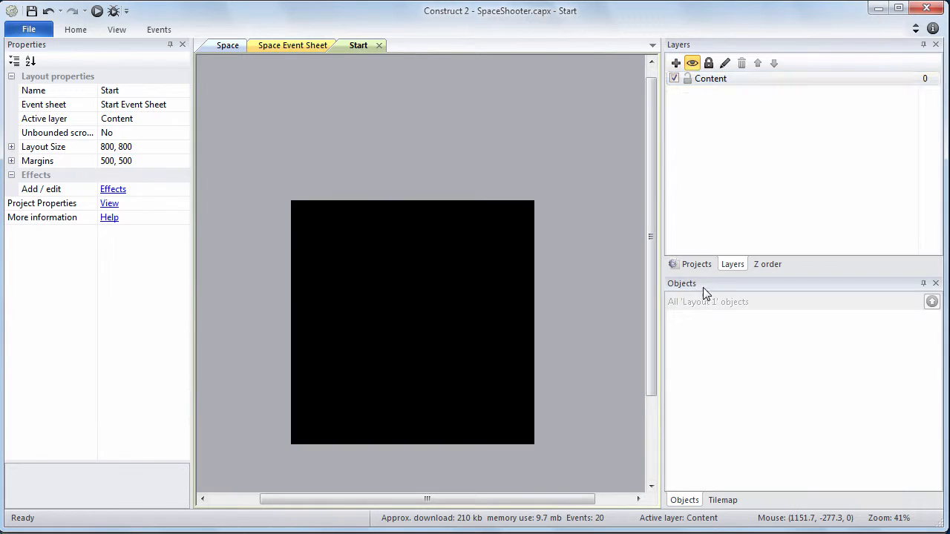
Set the Space Shooter project's first layout to Start and save the project.
{"action": "left_click", "coordinate": [696, 264]}
{"action": "left_click", "coordinate": [729, 62]}
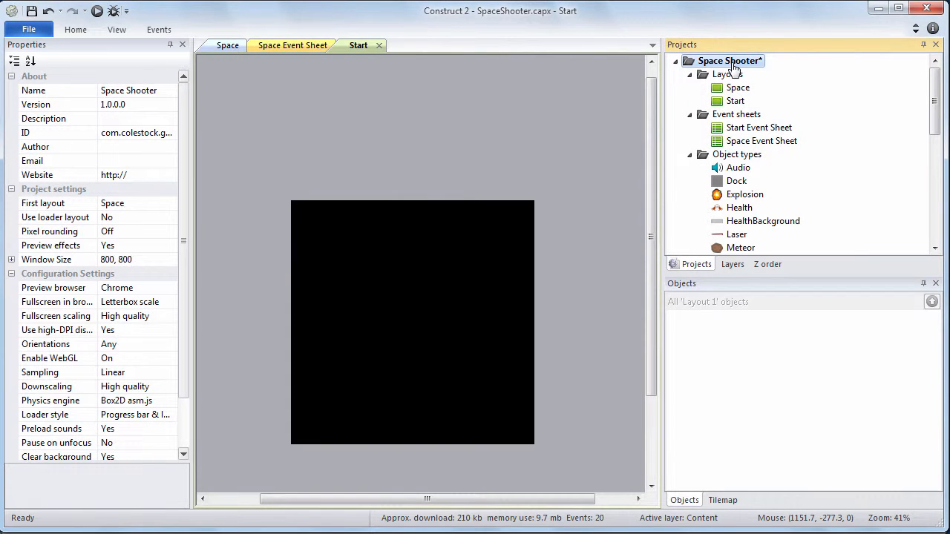
{"action": "left_click", "coordinate": [119, 204]}
{"action": "left_click", "coordinate": [170, 204]}
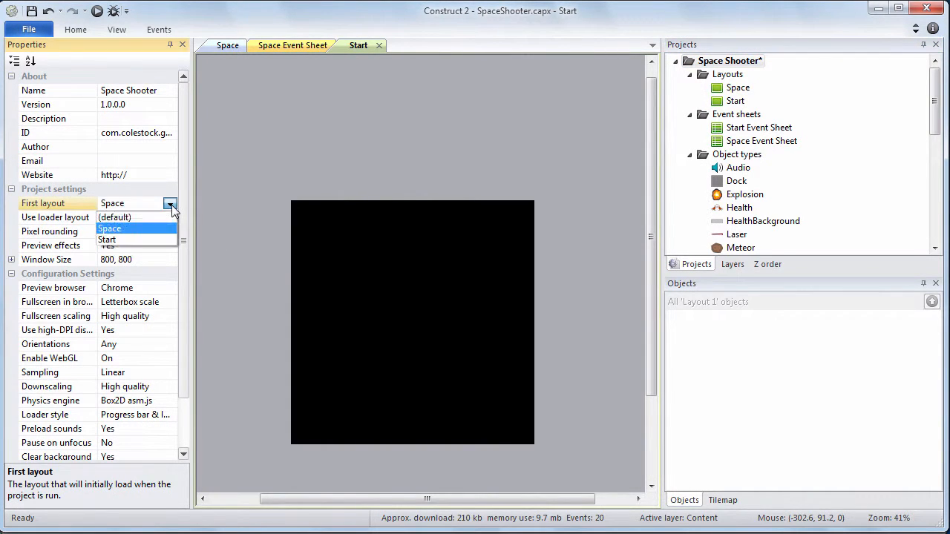
{"action": "left_click", "coordinate": [153, 239]}
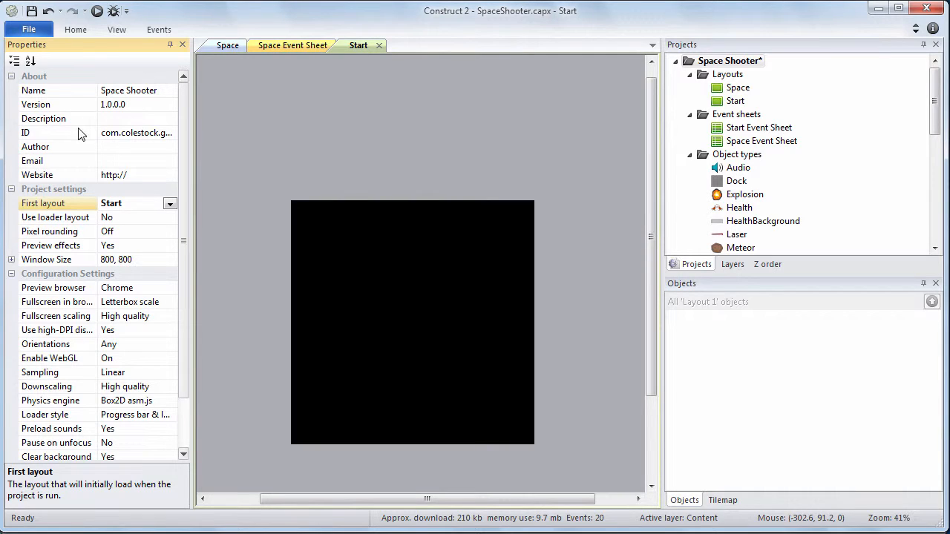
{"action": "left_click", "coordinate": [32, 12]}
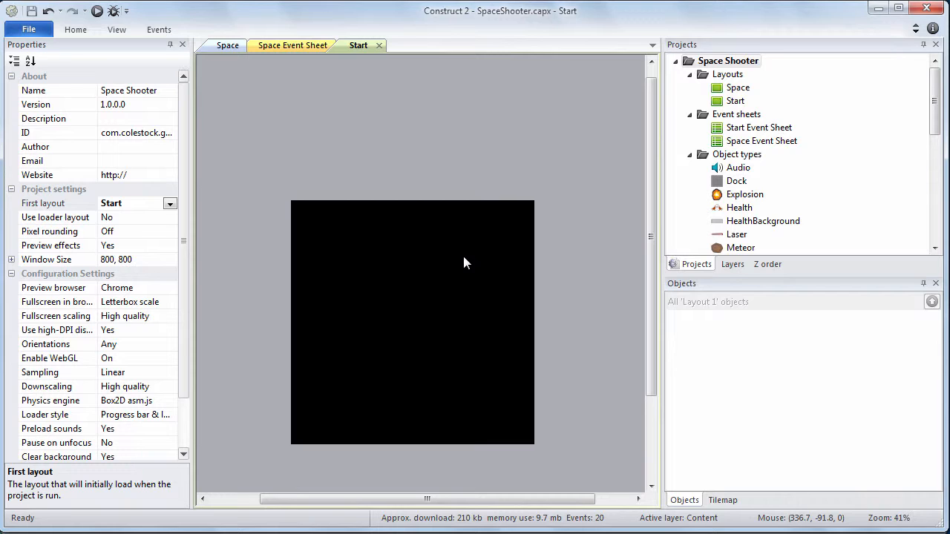
Switch to Windows Explorer and cut space-shooter-start-end.svg from the Downloads folder.
{"action": "key", "text": "alt+Tab"}
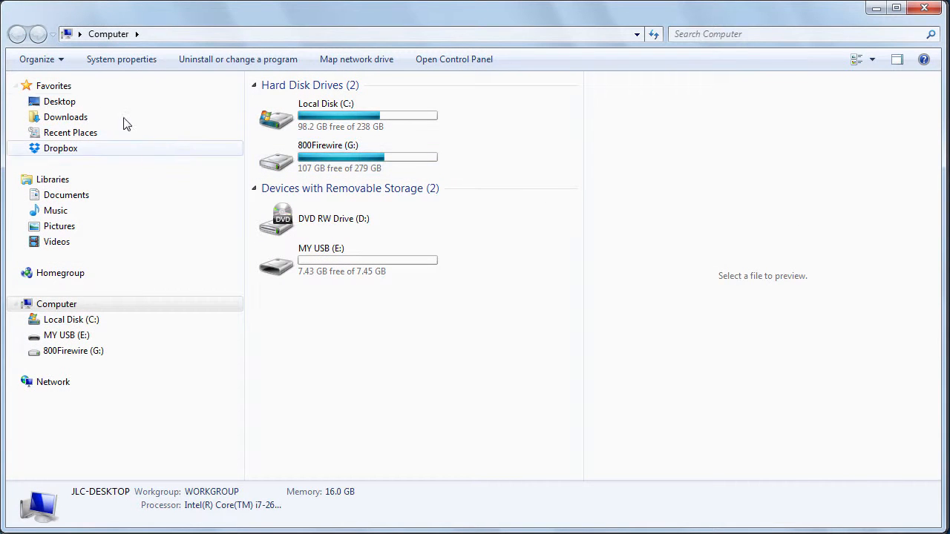
{"action": "left_click", "coordinate": [49, 117]}
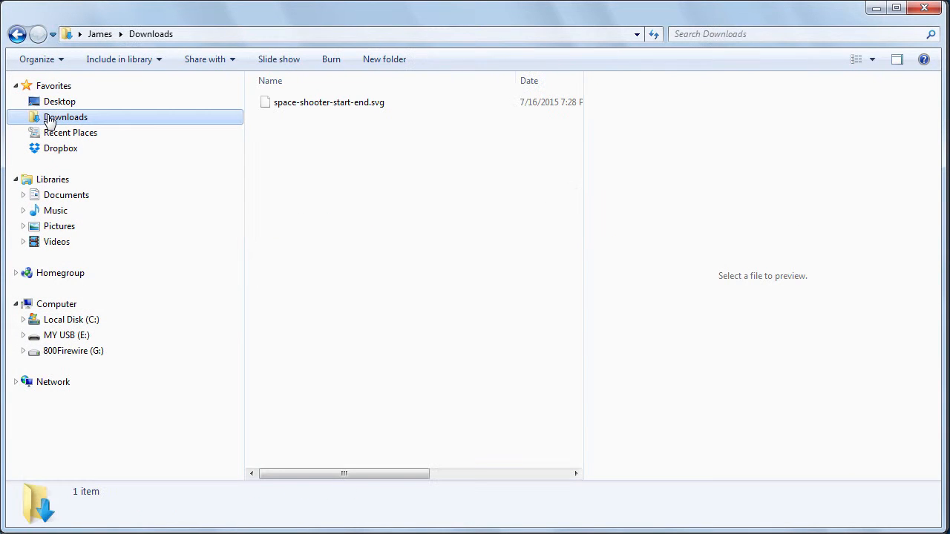
{"action": "left_click", "coordinate": [366, 106]}
{"action": "right_click", "coordinate": [364, 108]}
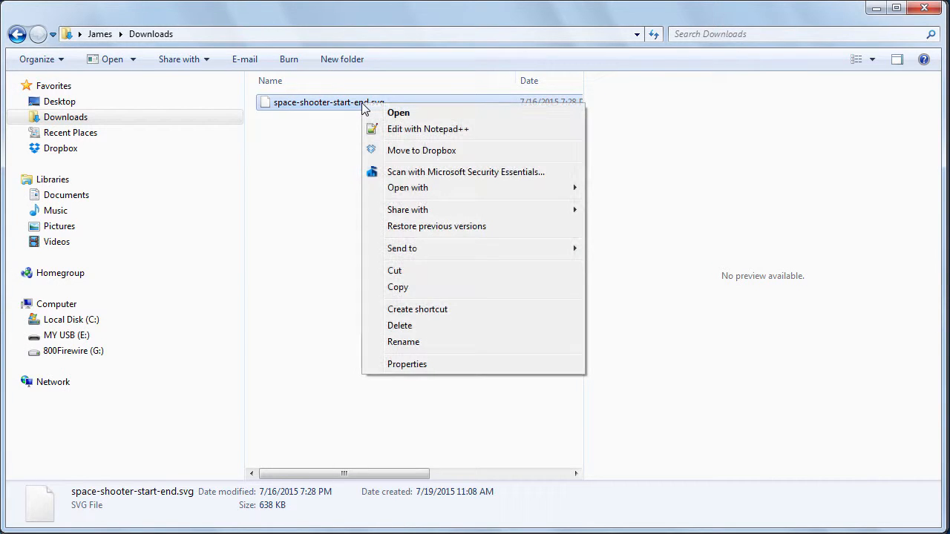
{"action": "left_click", "coordinate": [416, 271]}
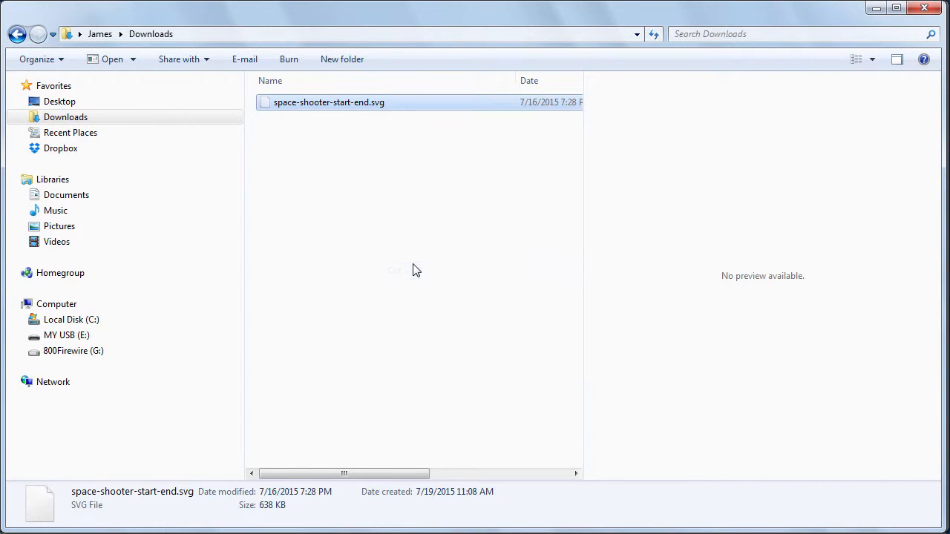
Paste the cut SVG file into the GAMEDEV\SpaceShooter\assets folder on the MY USB (E:) drive.
{"action": "left_click", "coordinate": [89, 337]}
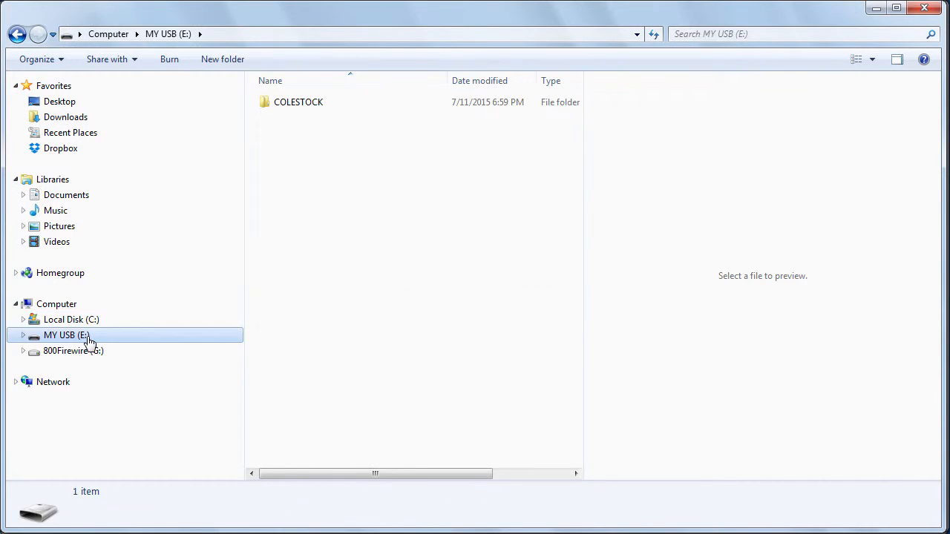
{"action": "left_click", "coordinate": [291, 111]}
{"action": "double_click", "coordinate": [291, 109]}
{"action": "double_click", "coordinate": [291, 109]}
{"action": "double_click", "coordinate": [291, 108]}
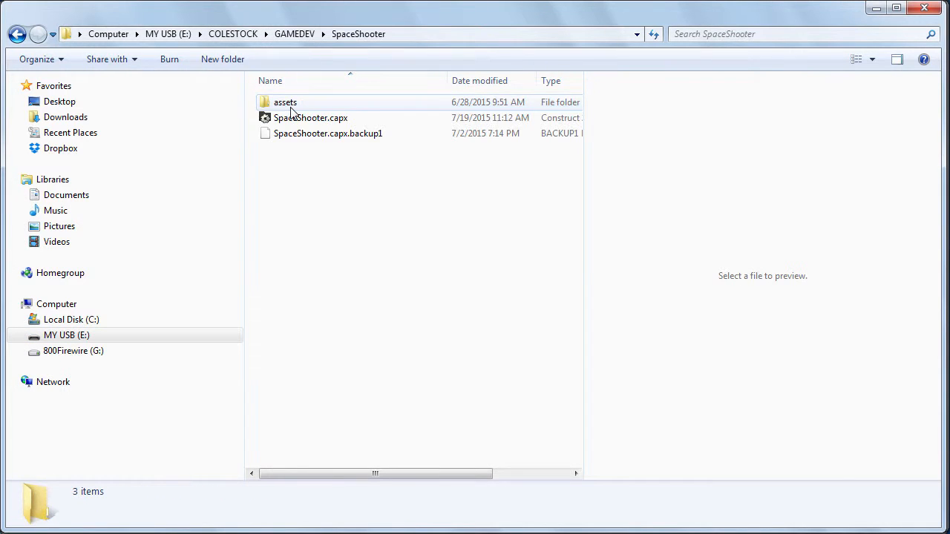
{"action": "left_click", "coordinate": [291, 109]}
{"action": "double_click", "coordinate": [291, 108]}
{"action": "right_click", "coordinate": [387, 216]}
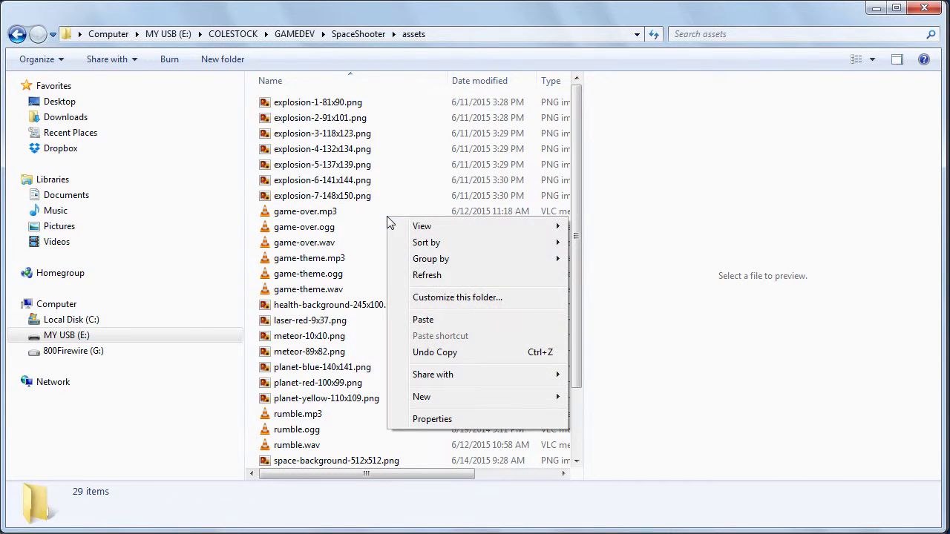
{"action": "left_click", "coordinate": [423, 320]}
Sort the assets folder by date modified and open space-shooter-start-end.svg in Inkscape.
{"action": "left_click", "coordinate": [485, 79]}
{"action": "right_click", "coordinate": [376, 105]}
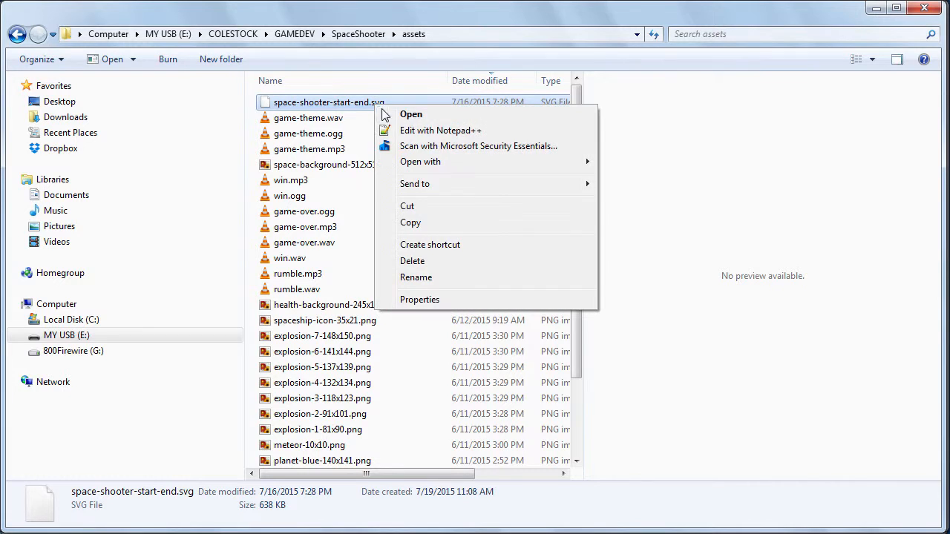
{"action": "mouse_move", "coordinate": [520, 162]}
{"action": "left_click", "coordinate": [624, 162]}
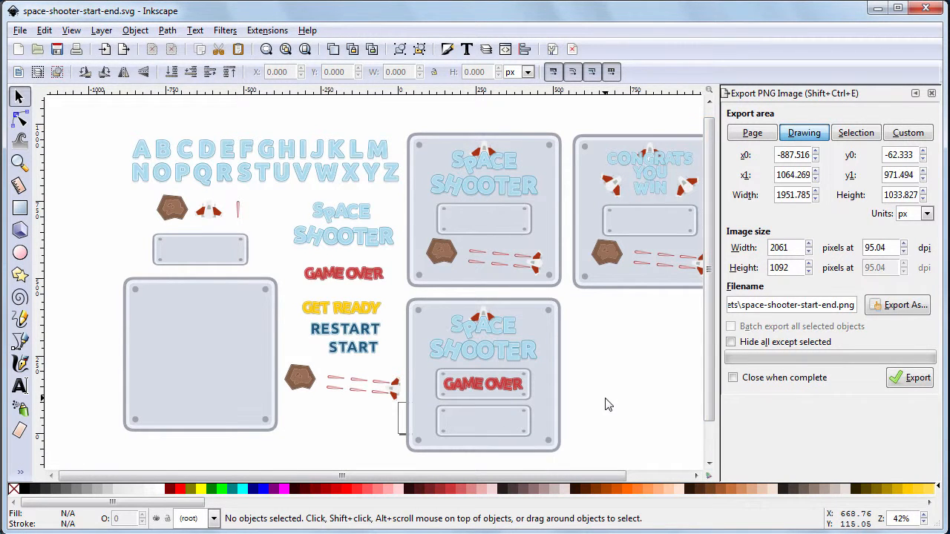
Ungroup the overall Space Shooter artwork group into its separate object groups.
{"action": "key", "text": "minus"}
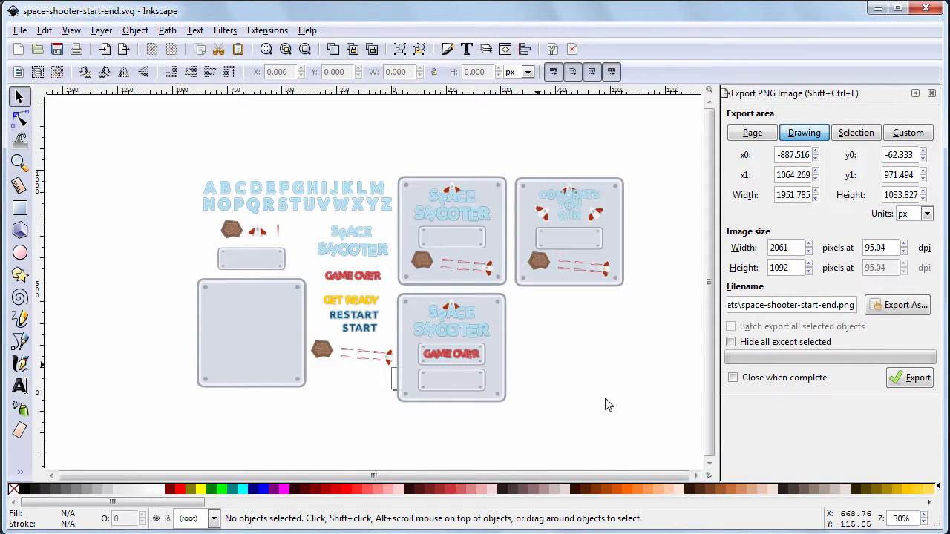
{"action": "left_click", "coordinate": [528, 236]}
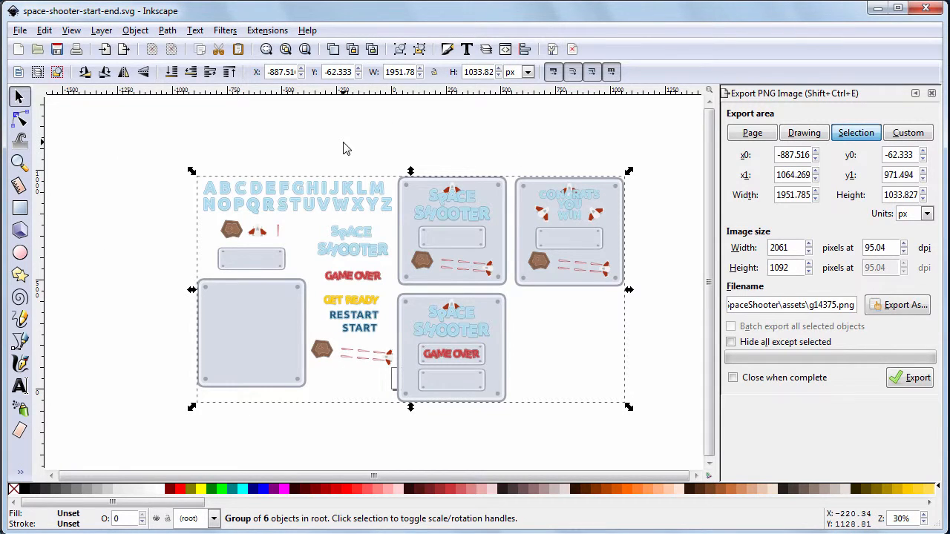
{"action": "key", "text": "ctrl"}
{"action": "key", "text": "ctrl+shift+g"}
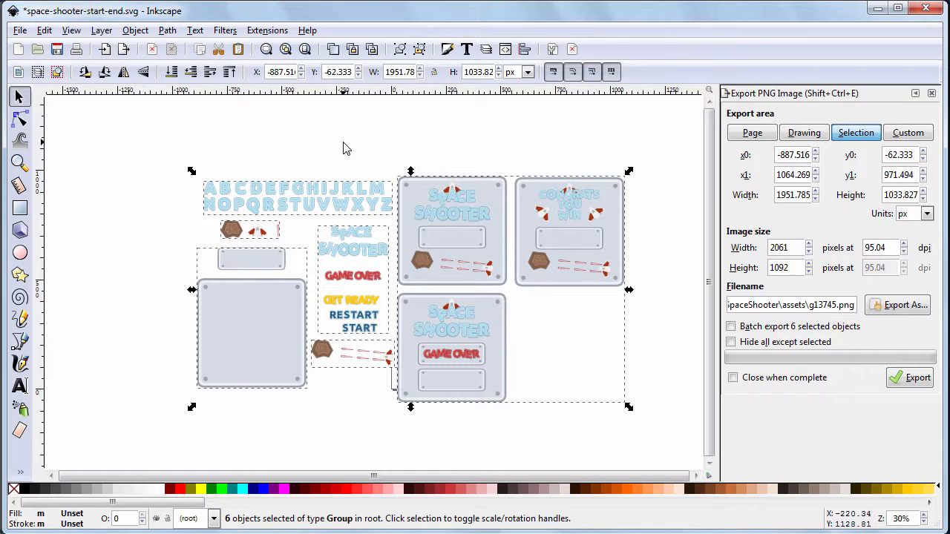
{"action": "left_click", "coordinate": [343, 149]}
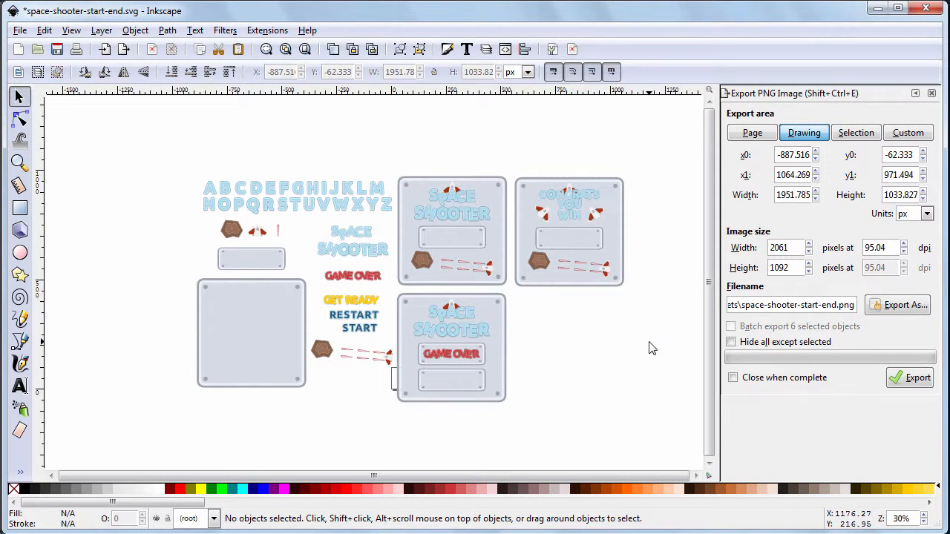
Ungroup the three menu screens into independent panels and clear the selection.
{"action": "left_click", "coordinate": [424, 192]}
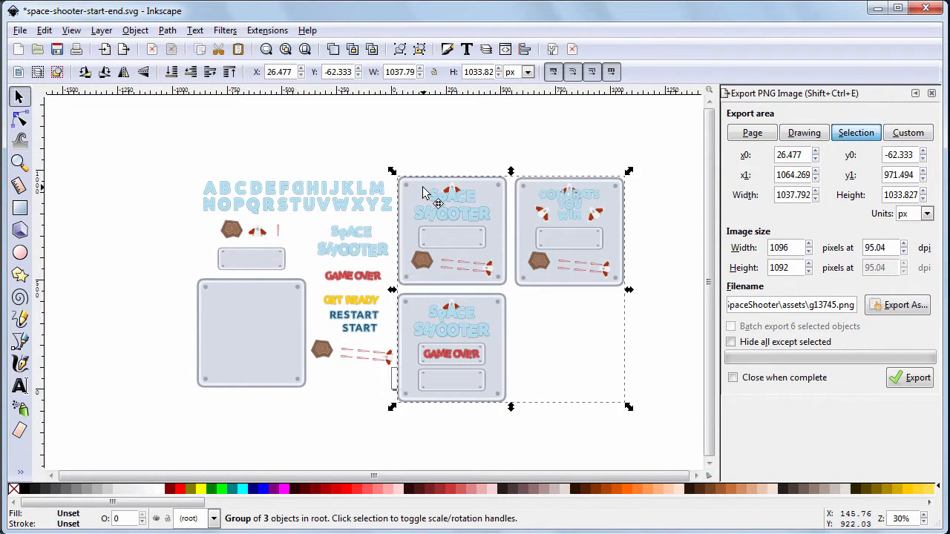
{"action": "key", "text": "ctrl+shift+g"}
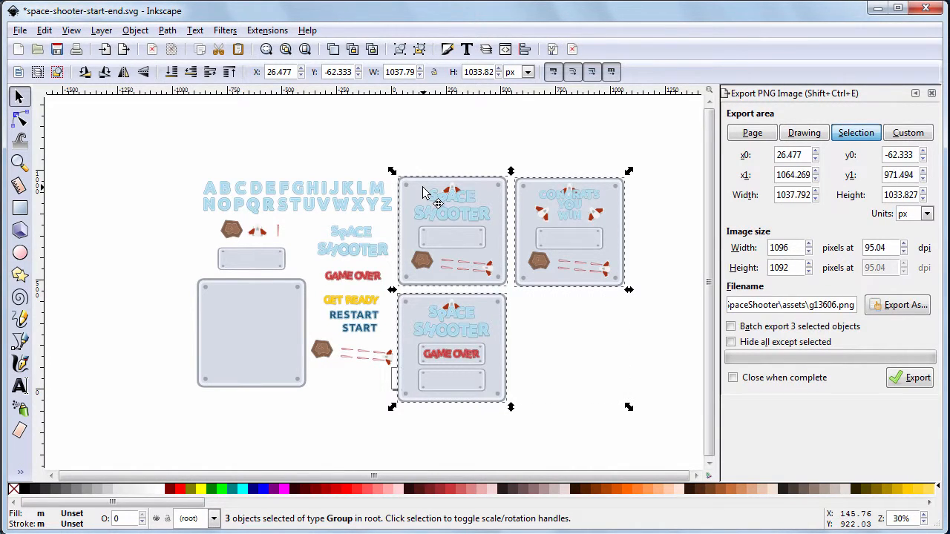
{"action": "left_click", "coordinate": [486, 131]}
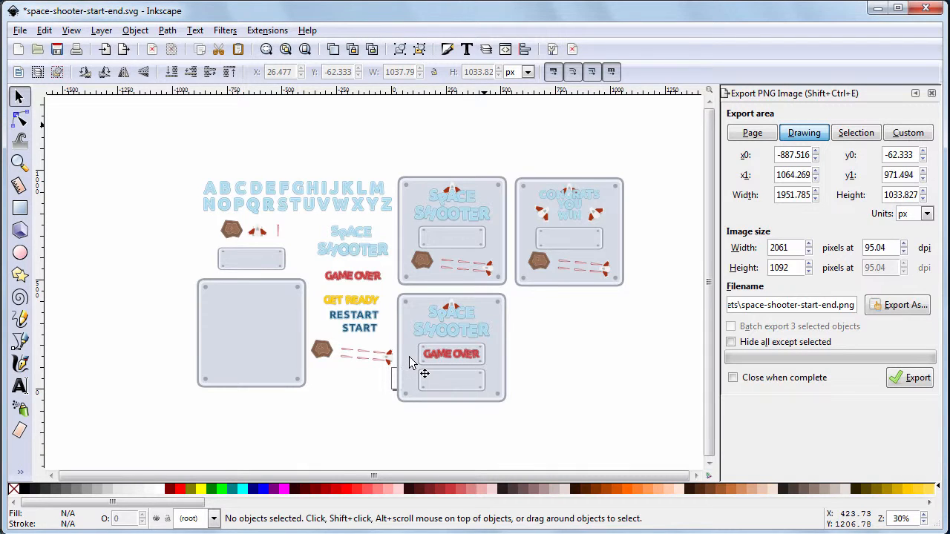
Select the Space Shooter start panel that has one empty button plate and reopen the PNG export settings for it.
{"action": "scroll", "coordinate": [409, 362], "scroll_direction": "up", "scroll_amount": 1, "text": "ctrl"}
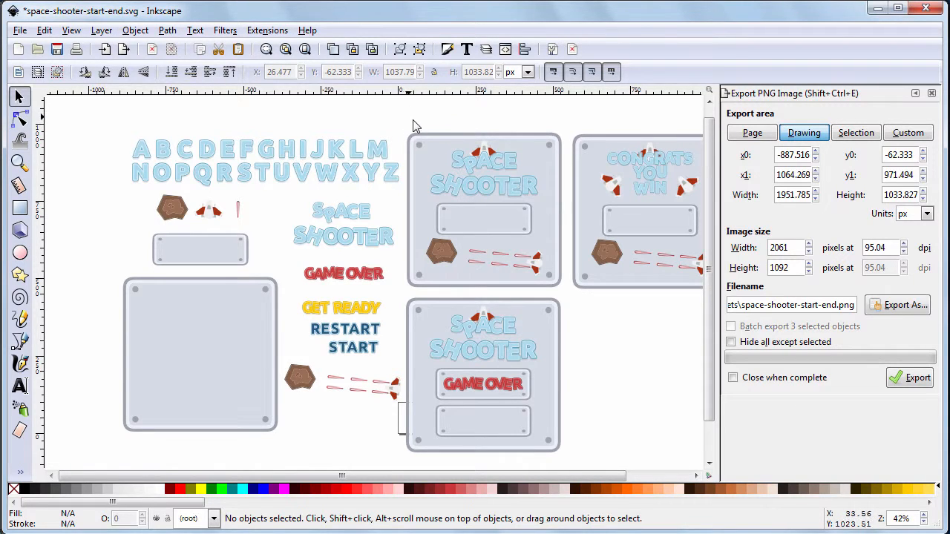
{"action": "left_click_drag", "start_coordinate": [406, 117], "coordinate": [573, 294]}
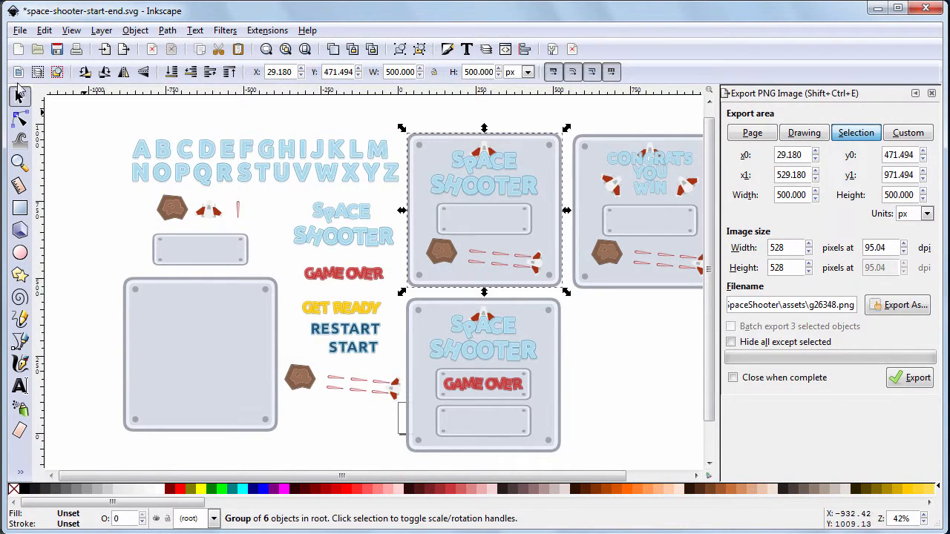
{"action": "left_click", "coordinate": [20, 100]}
{"action": "left_click", "coordinate": [933, 95]}
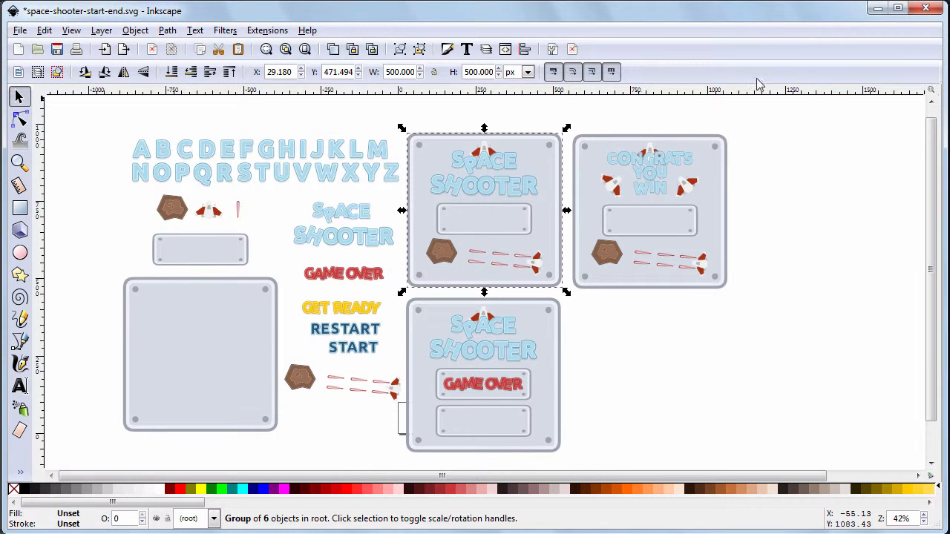
{"action": "left_click", "coordinate": [23, 31]}
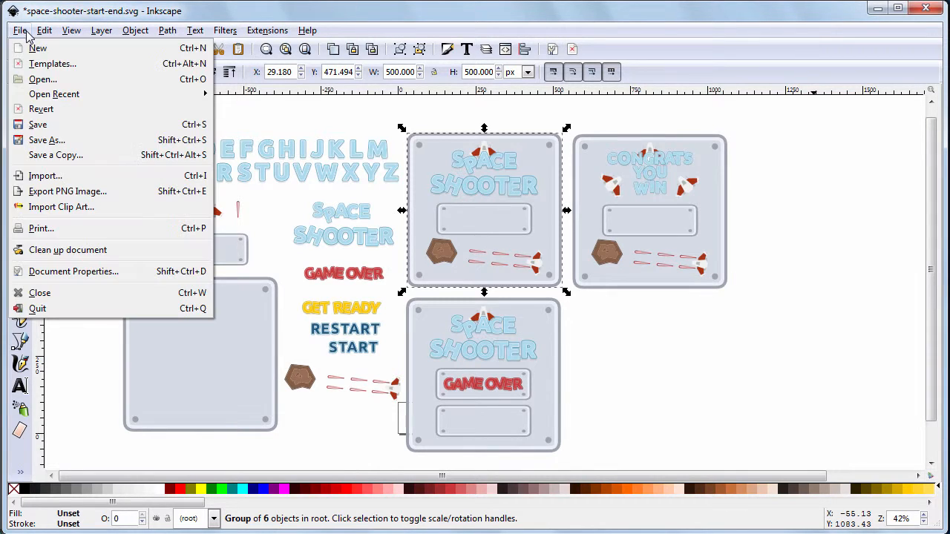
{"action": "left_click", "coordinate": [72, 193]}
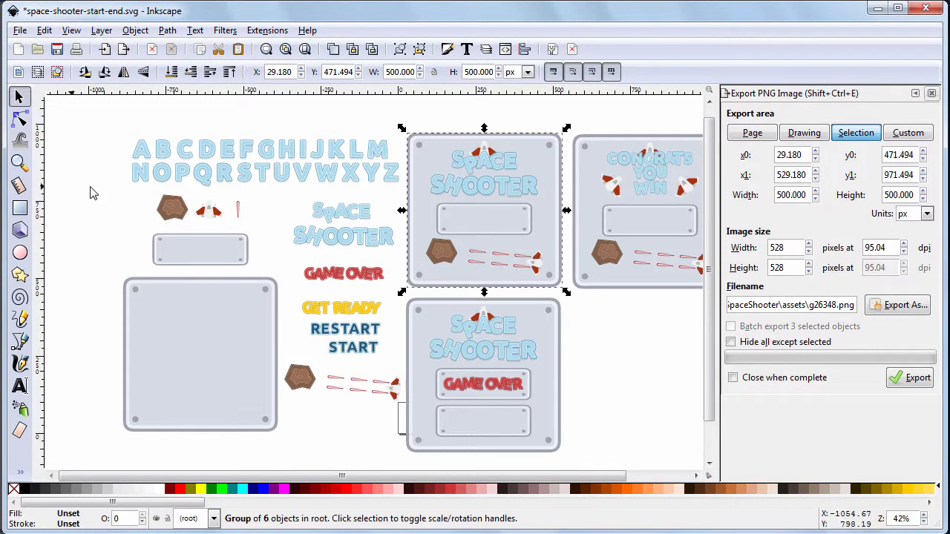
Set the exported image width of the selected start panel to 500 pixels.
{"action": "double_click", "coordinate": [777, 248]}
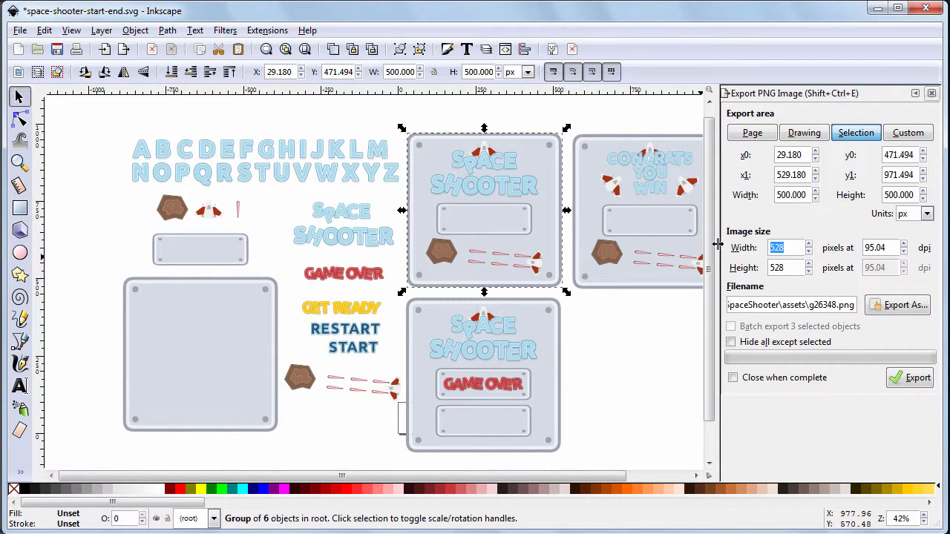
{"action": "type", "text": "500"}
{"action": "key", "text": "Tab"}
{"action": "key", "text": "Tab"}
{"action": "key", "text": "Tab"}
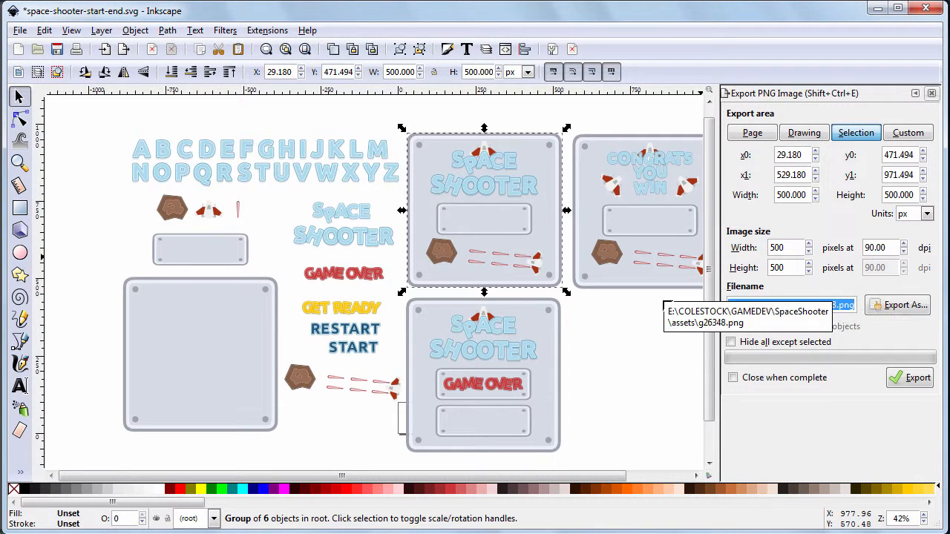
Set the export file name to start-menu-500x500.png in the SpaceShooter assets folder.
{"action": "left_click", "coordinate": [900, 309]}
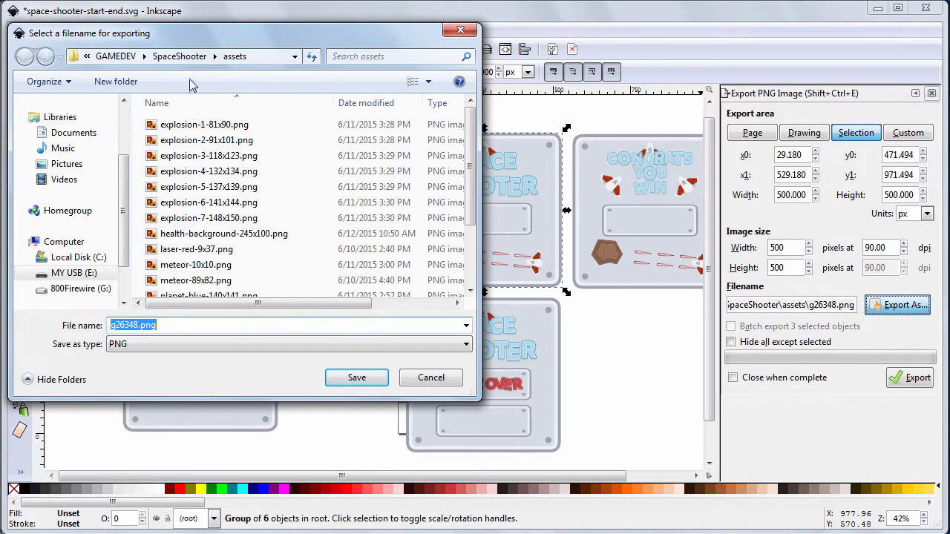
{"action": "left_click", "coordinate": [134, 325]}
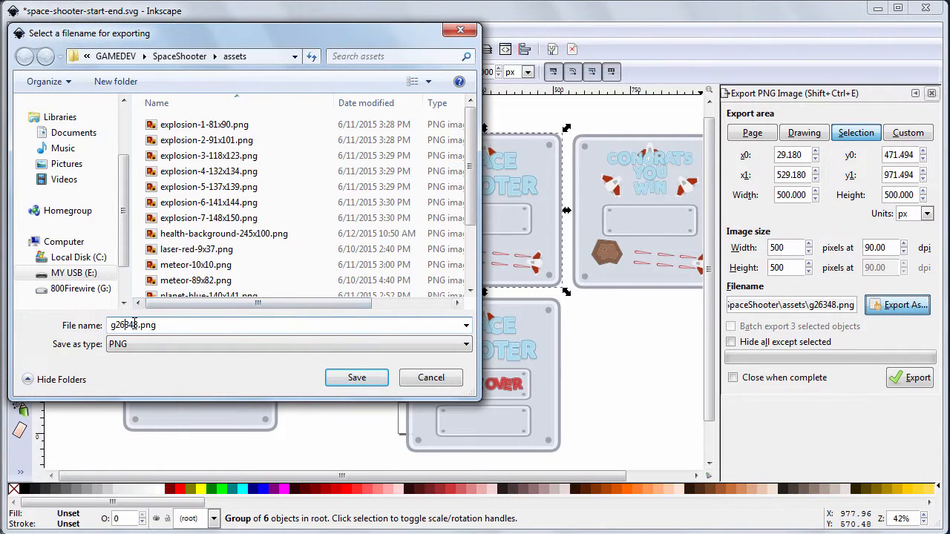
{"action": "left_click_drag", "start_coordinate": [138, 325], "coordinate": [92, 330]}
{"action": "type", "text": "start-"}
{"action": "type", "text": "menu"}
{"action": "type", "text": "-"}
{"action": "type", "text": "500x50"}
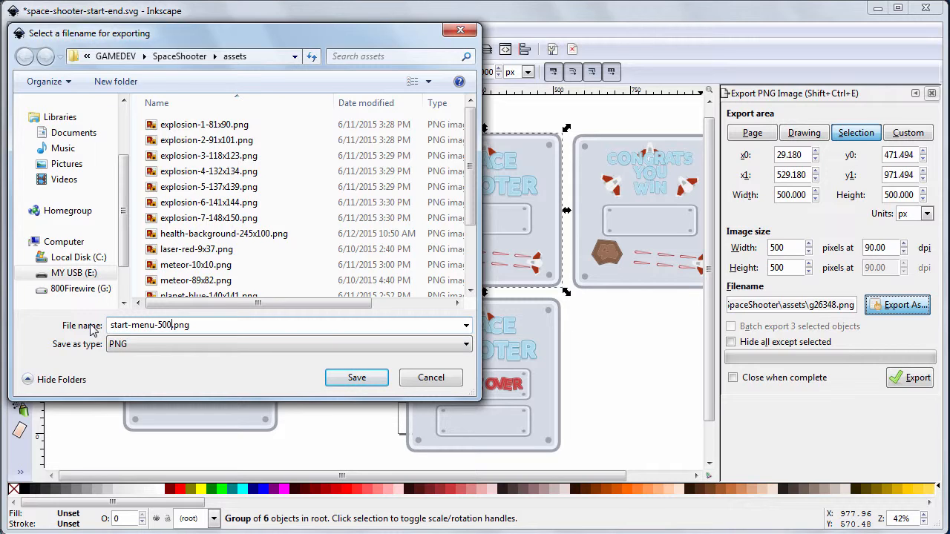
{"action": "type", "text": "0"}
{"action": "left_click", "coordinate": [355, 379]}
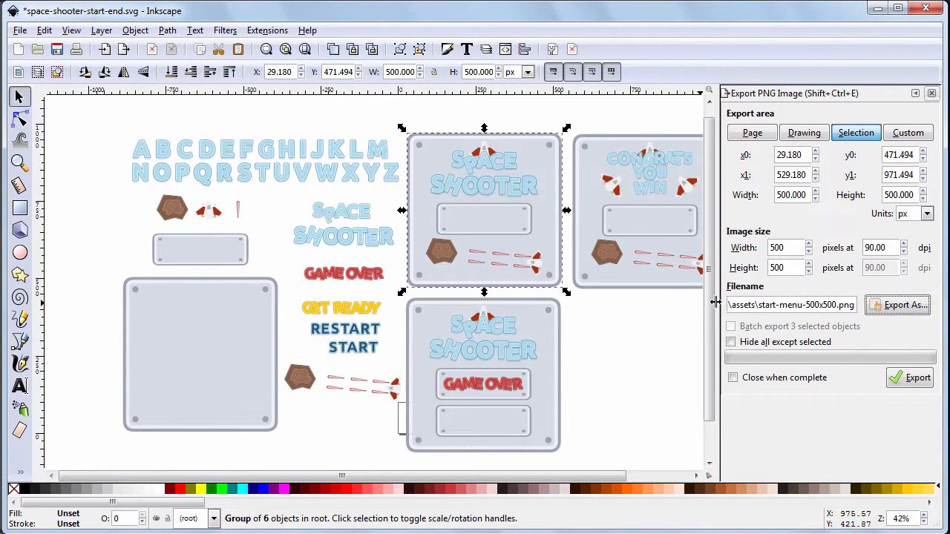
Read through the full export path of the start menu image to check its destination folder and file name.
{"action": "left_click_drag", "start_coordinate": [714, 300], "coordinate": [631, 300]}
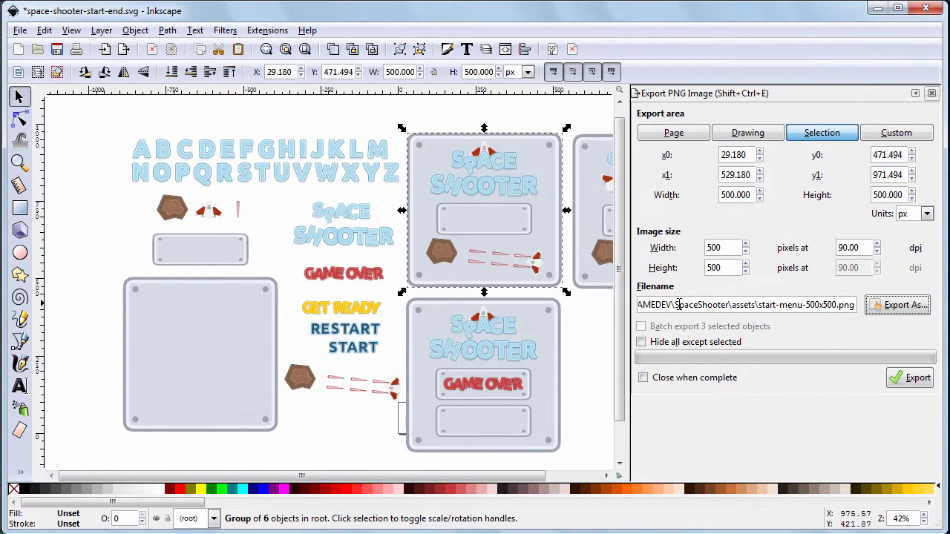
{"action": "triple_click", "coordinate": [678, 304]}
{"action": "left_click", "coordinate": [695, 304]}
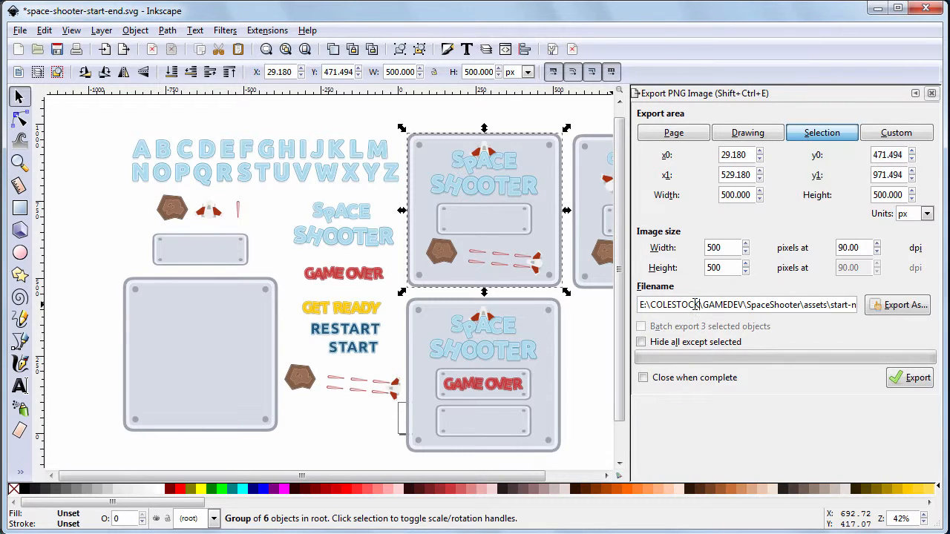
{"action": "key", "text": "Right"}
{"action": "key", "text": "Right"}
{"action": "key", "text": "Right"}
{"action": "key", "text": "Right"}
{"action": "key", "text": "Right"}
{"action": "key", "text": "Right"}
{"action": "key", "text": "Right"}
{"action": "key", "text": "Right"}
{"action": "key", "text": "Right"}
{"action": "key", "text": "Right"}
{"action": "key", "text": "Right"}
{"action": "key", "text": "Right"}
{"action": "key", "text": "Right"}
{"action": "key", "text": "Right"}
{"action": "key", "text": "Right"}
{"action": "key", "text": "Right"}
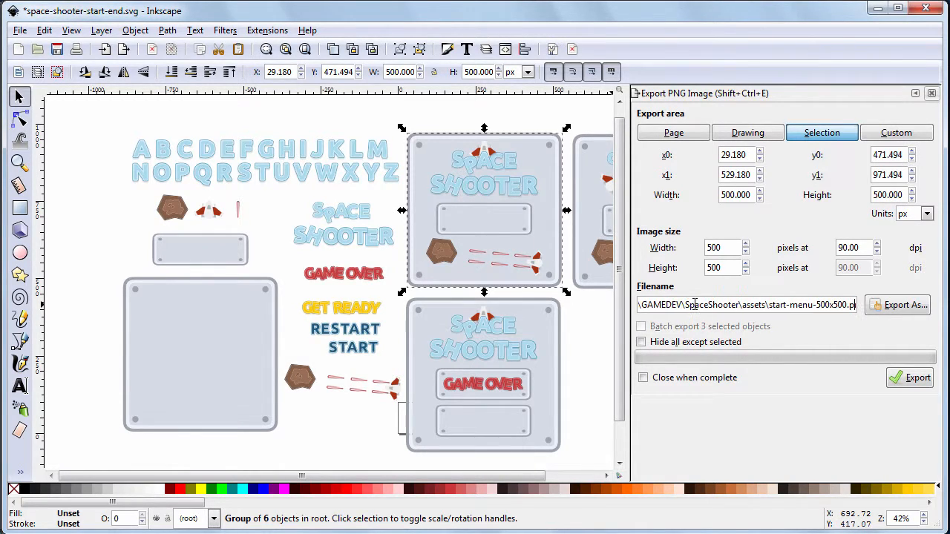
{"action": "key", "text": "Right"}
{"action": "key", "text": "Right"}
{"action": "key", "text": "Right"}
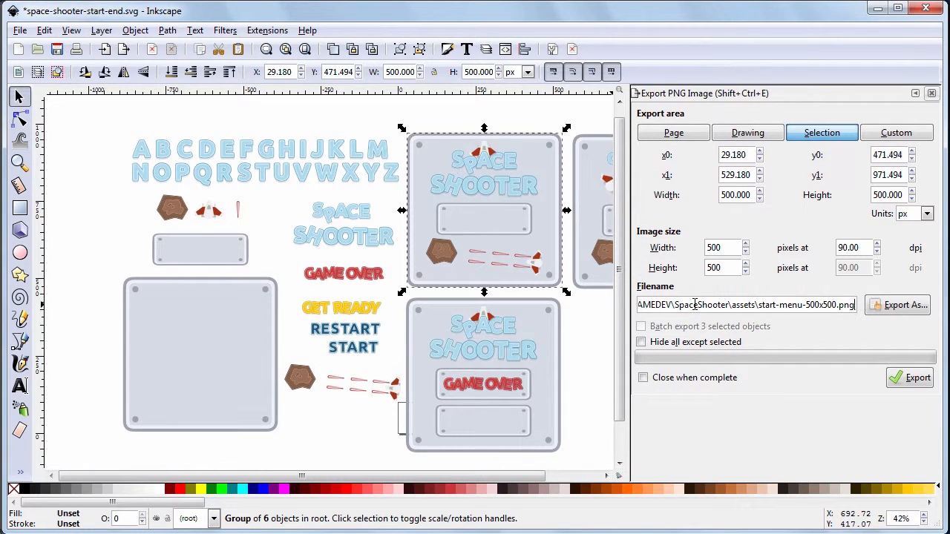
{"action": "left_click", "coordinate": [734, 247]}
{"action": "left_click_drag", "start_coordinate": [627, 267], "coordinate": [704, 266]}
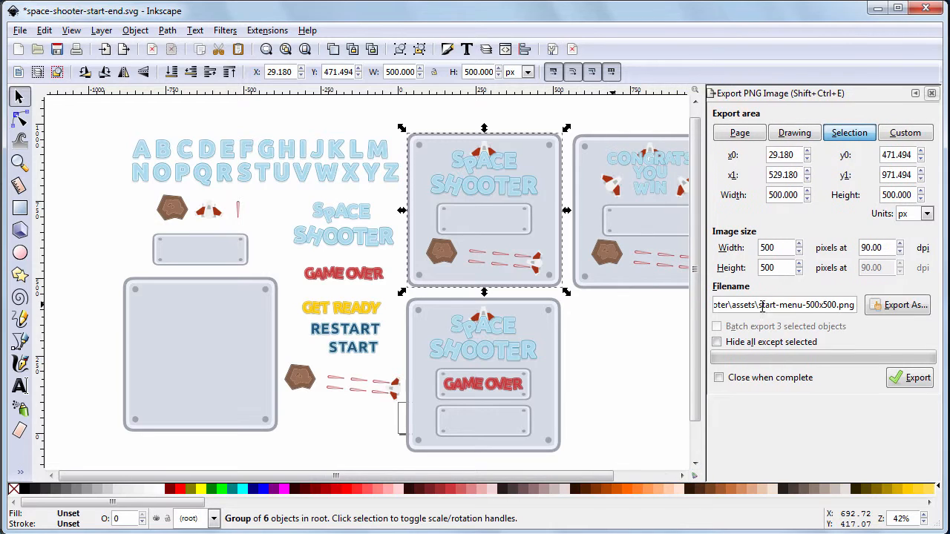
Export the start menu PNG and locate it in Windows Explorer by sorting the assets folder by date modified.
{"action": "left_click", "coordinate": [918, 379]}
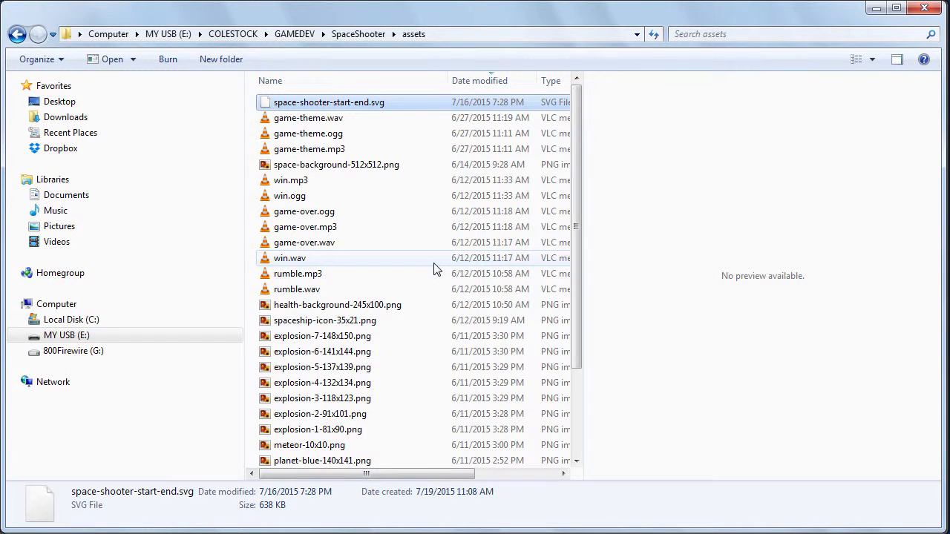
{"action": "left_click", "coordinate": [476, 81]}
{"action": "left_click", "coordinate": [476, 83]}
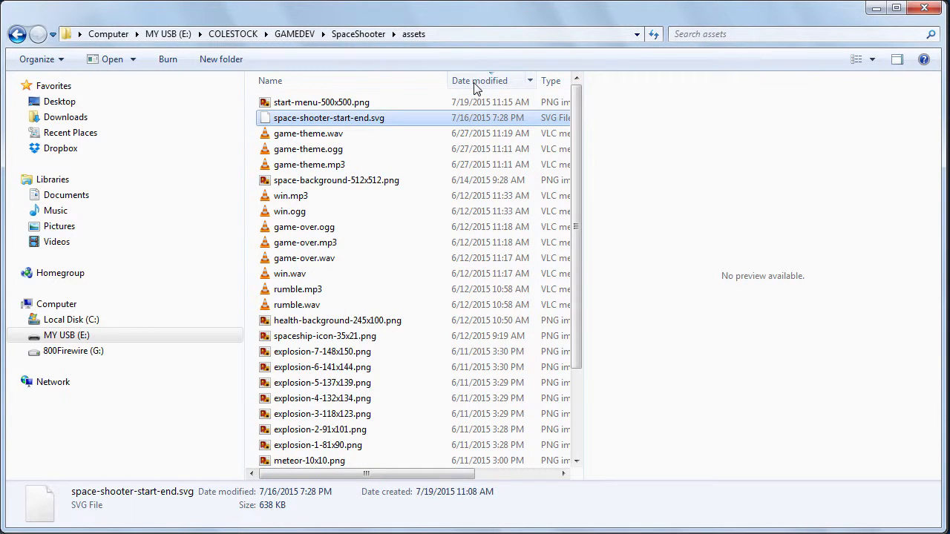
{"action": "left_click", "coordinate": [310, 103]}
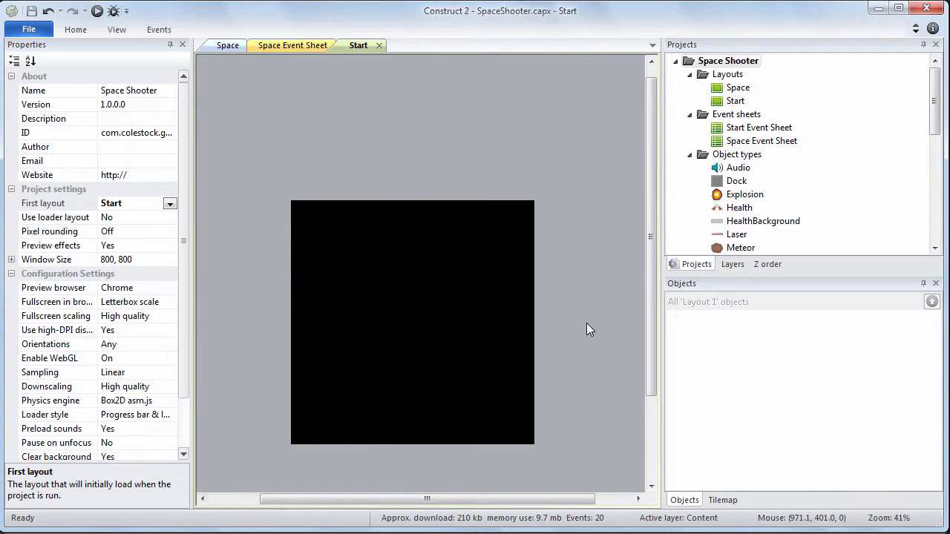
Switch to Construct 2 and review the Space layout's properties and the Content layer's properties.
{"action": "left_click", "coordinate": [735, 103]}
{"action": "left_click", "coordinate": [738, 89]}
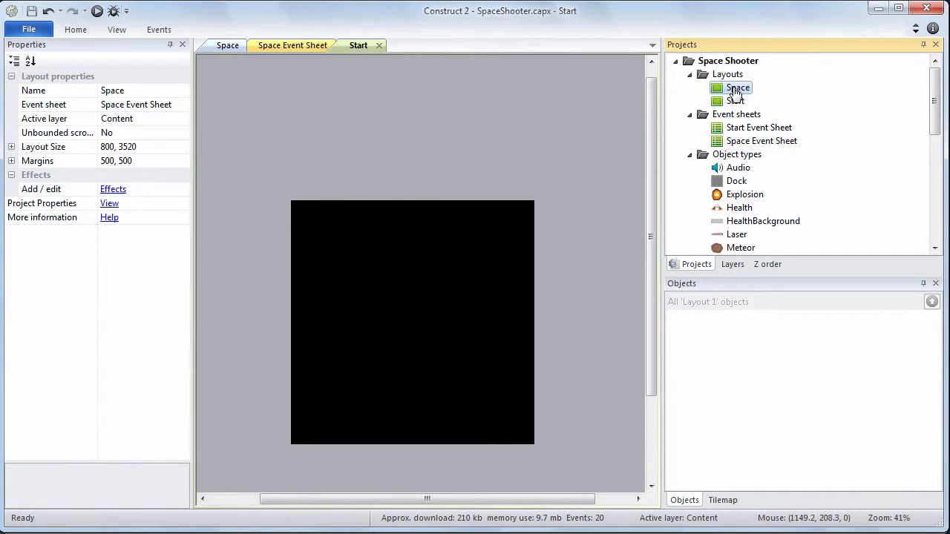
{"action": "left_click", "coordinate": [731, 265]}
{"action": "left_click", "coordinate": [719, 82]}
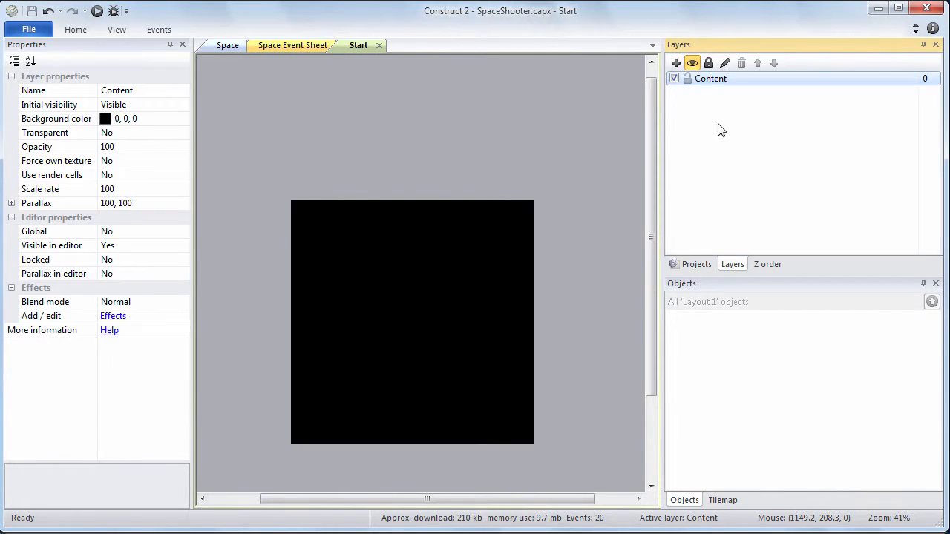
{"action": "left_click", "coordinate": [690, 265]}
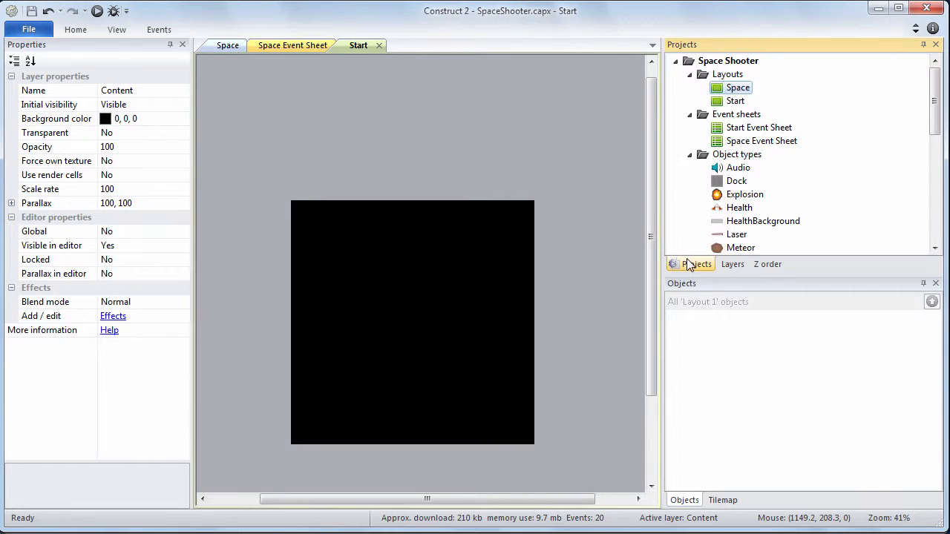
Insert a new Sprite object named StartMenu and place it on the Start layout.
{"action": "left_click_drag", "start_coordinate": [796, 276], "coordinate": [803, 343]}
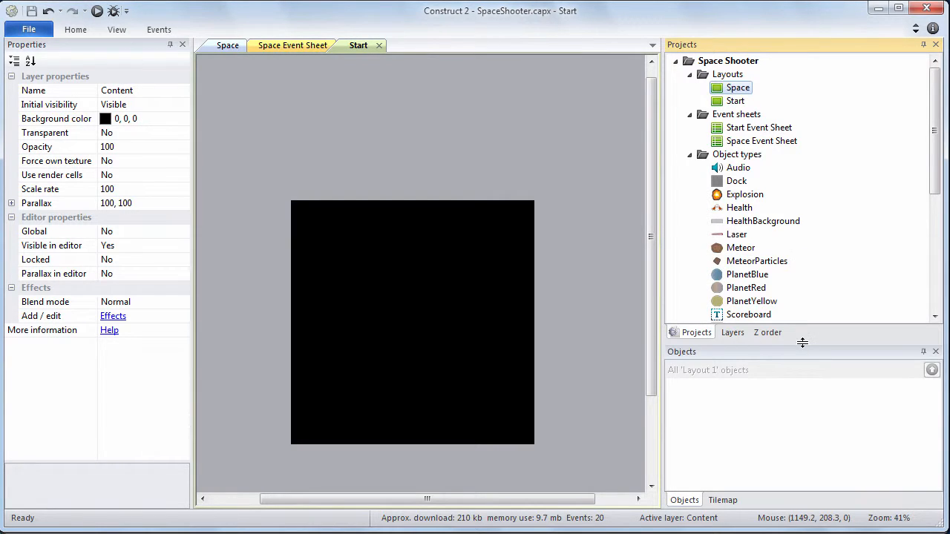
{"action": "right_click", "coordinate": [745, 155]}
{"action": "left_click", "coordinate": [759, 167]}
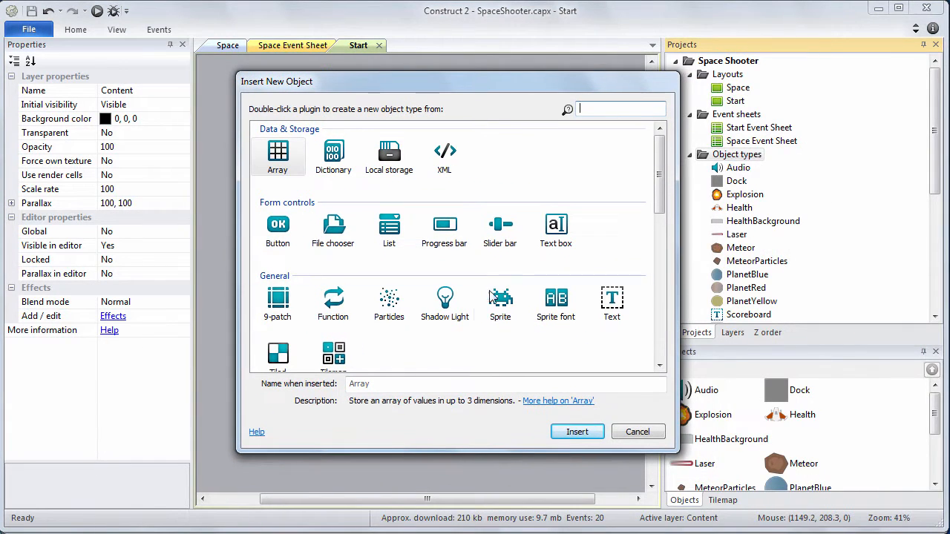
{"action": "left_click", "coordinate": [491, 297]}
{"action": "left_click", "coordinate": [414, 386]}
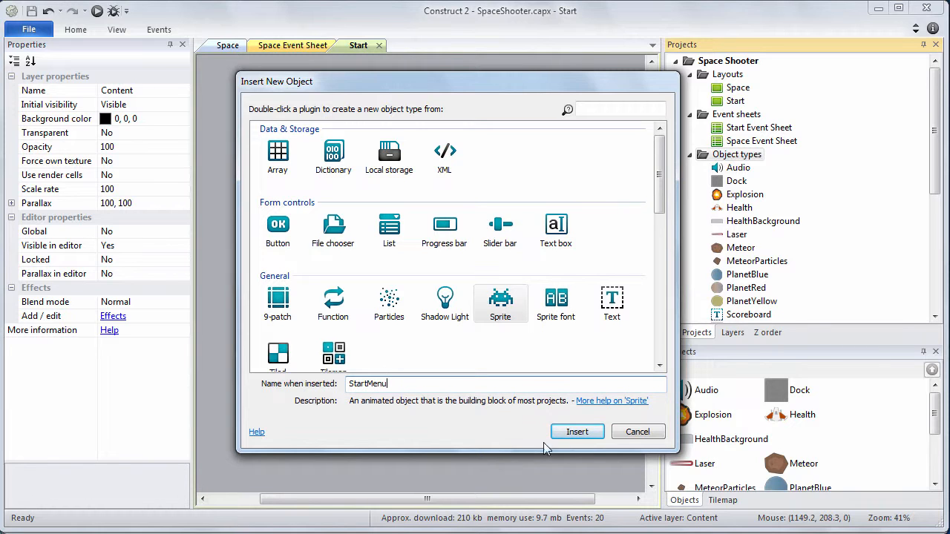
{"action": "left_click", "coordinate": [578, 432]}
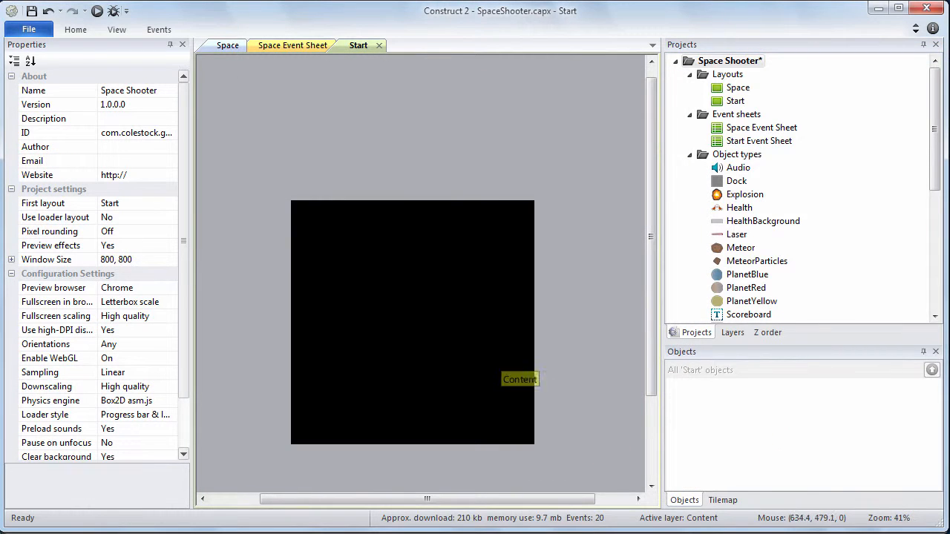
{"action": "left_click", "coordinate": [355, 279]}
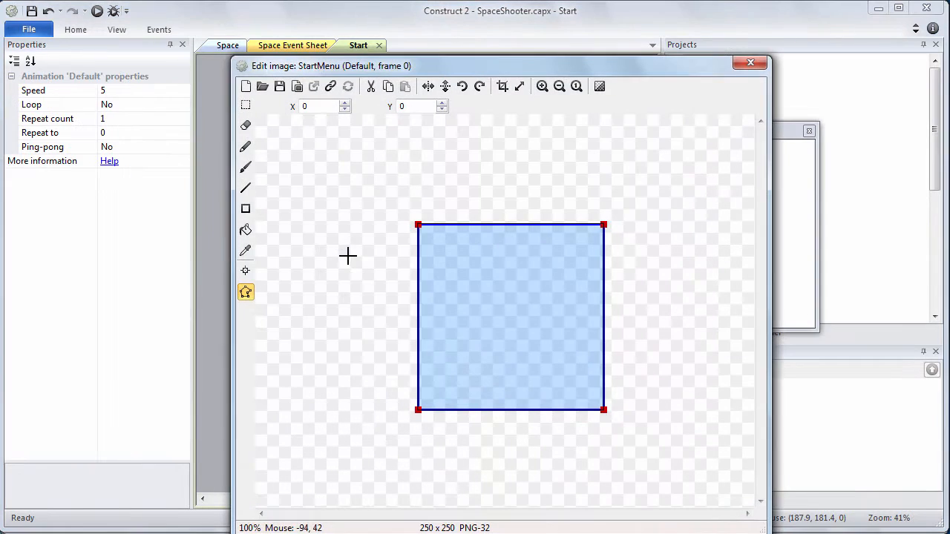
{"action": "left_click_drag", "start_coordinate": [432, 71], "coordinate": [368, 23]}
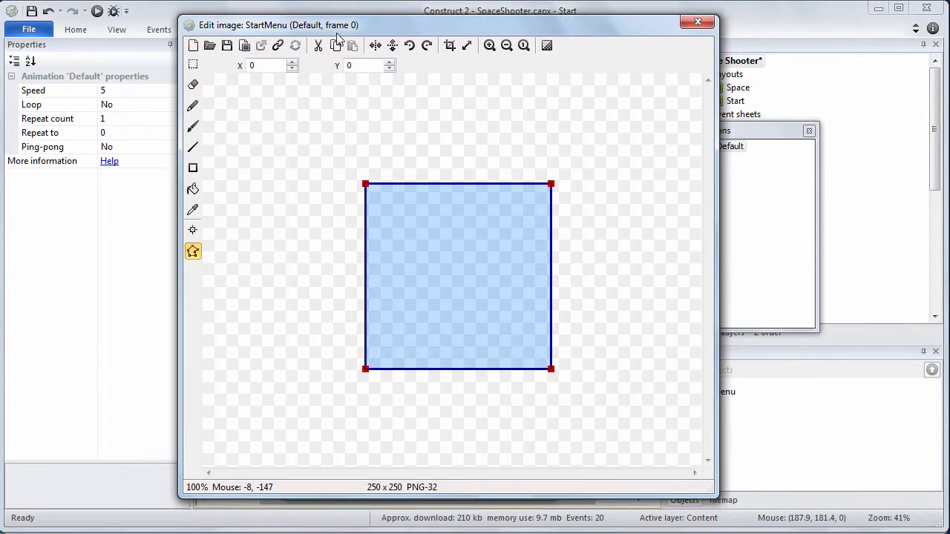
Load start-menu-500x500.png from the SpaceShooter assets folder on the USB drive as the StartMenu sprite's image.
{"action": "left_click", "coordinate": [210, 45]}
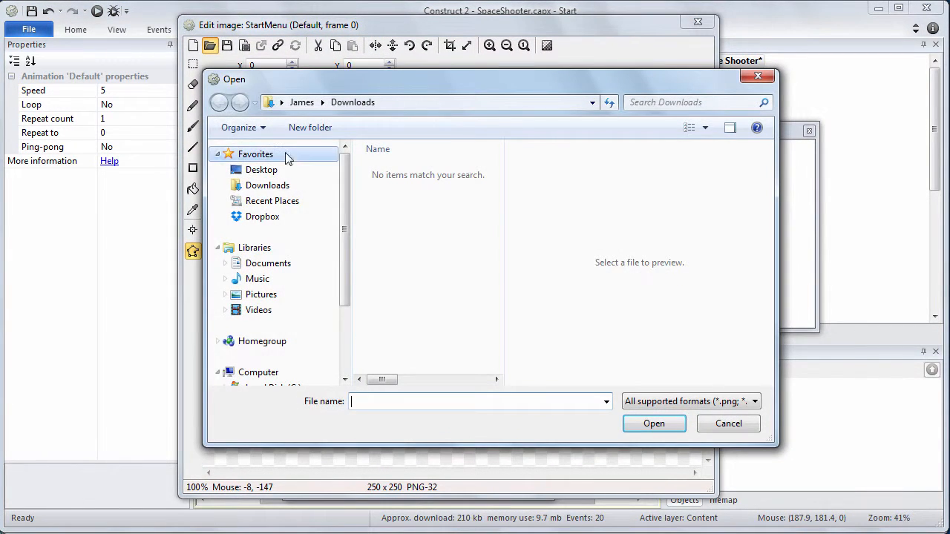
{"action": "left_click_drag", "start_coordinate": [344, 217], "coordinate": [340, 294]}
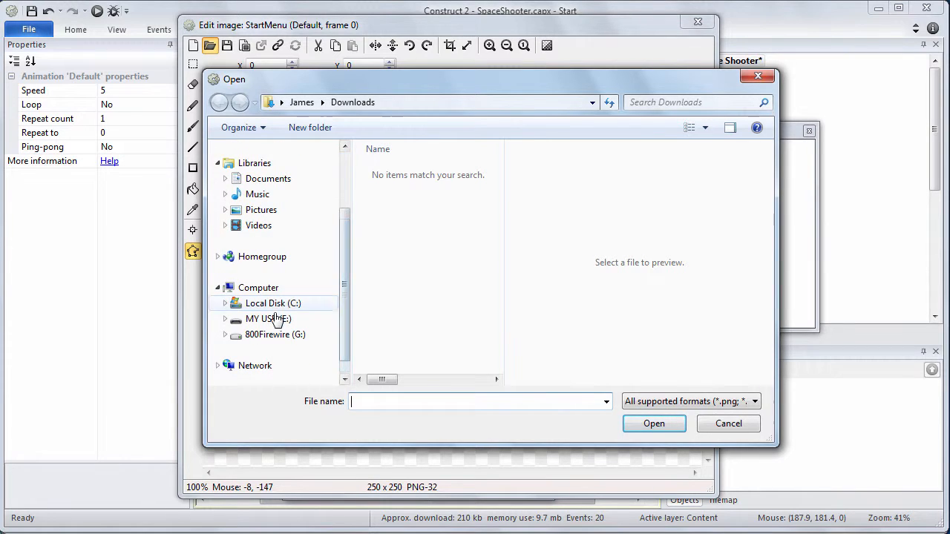
{"action": "left_click", "coordinate": [256, 319]}
{"action": "double_click", "coordinate": [390, 176]}
{"action": "double_click", "coordinate": [397, 172]}
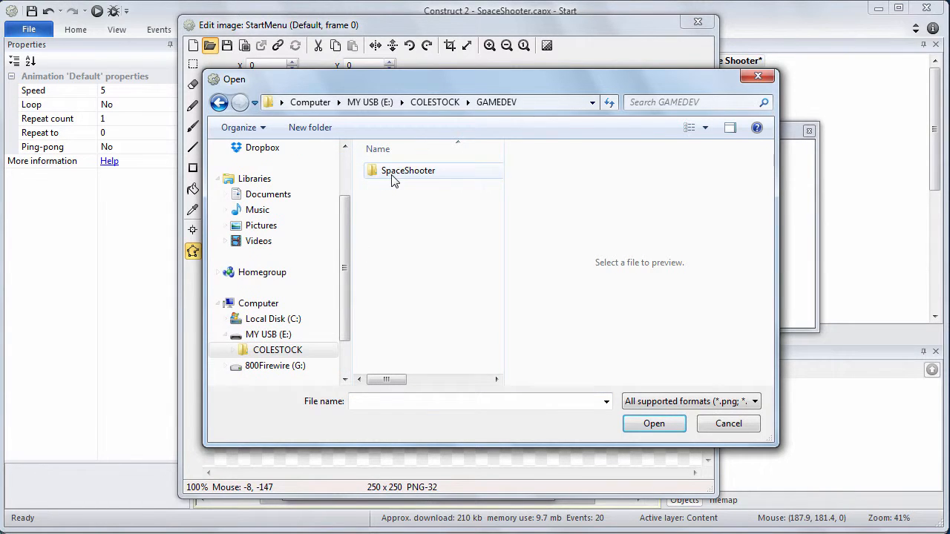
{"action": "double_click", "coordinate": [399, 169]}
{"action": "double_click", "coordinate": [394, 170]}
{"action": "left_click_drag", "start_coordinate": [497, 228], "coordinate": [498, 280]}
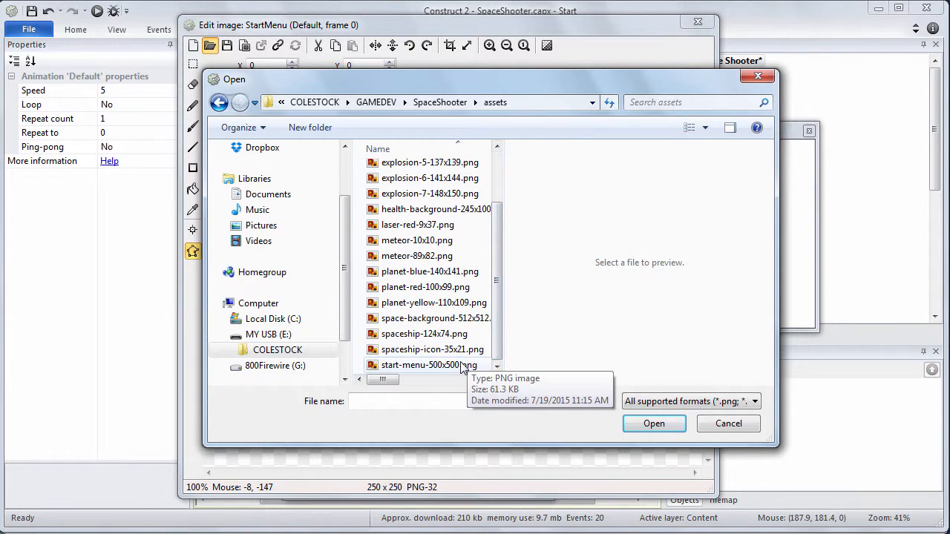
{"action": "double_click", "coordinate": [460, 363]}
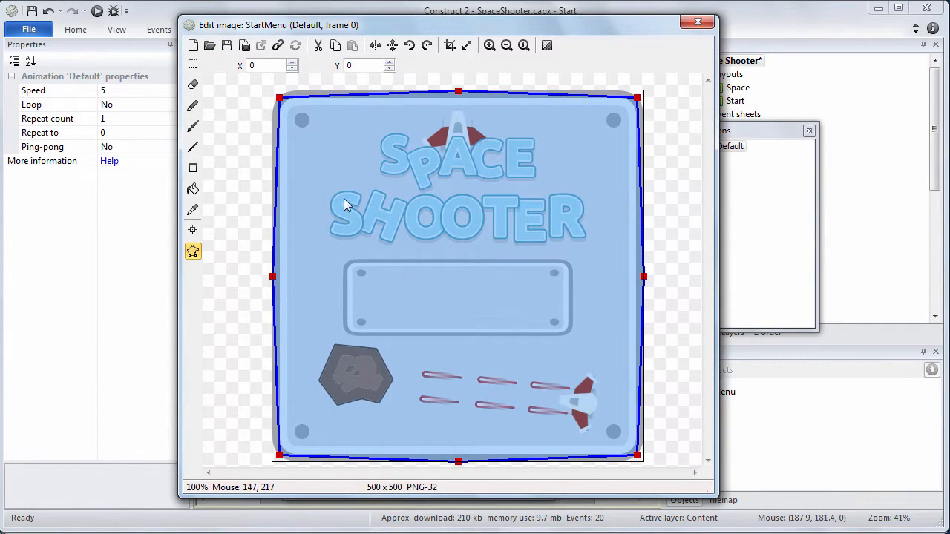
Move the four corner points of StartMenu's collision polygon to the corners of the 500 x 500 image and close the image editor.
{"action": "left_click_drag", "start_coordinate": [279, 97], "coordinate": [275, 94]}
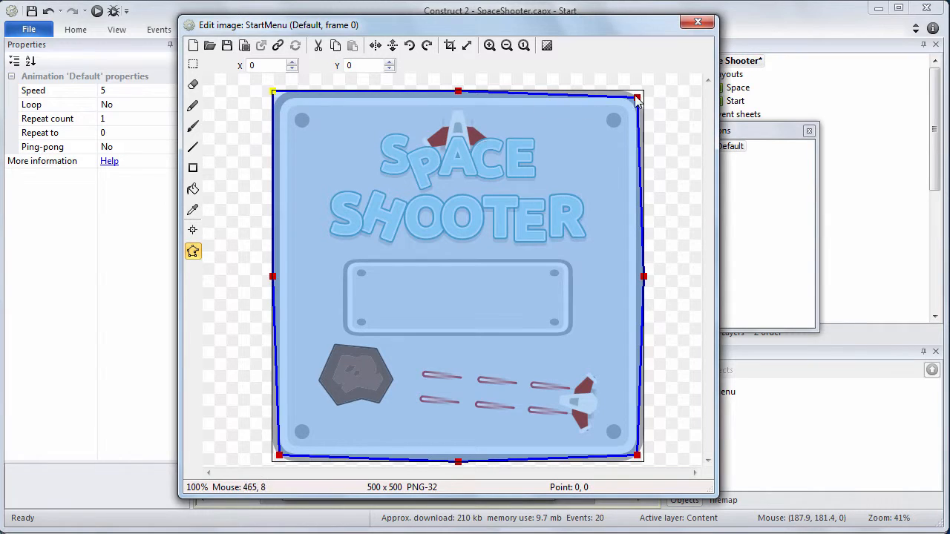
{"action": "left_click_drag", "start_coordinate": [635, 93], "coordinate": [651, 86]}
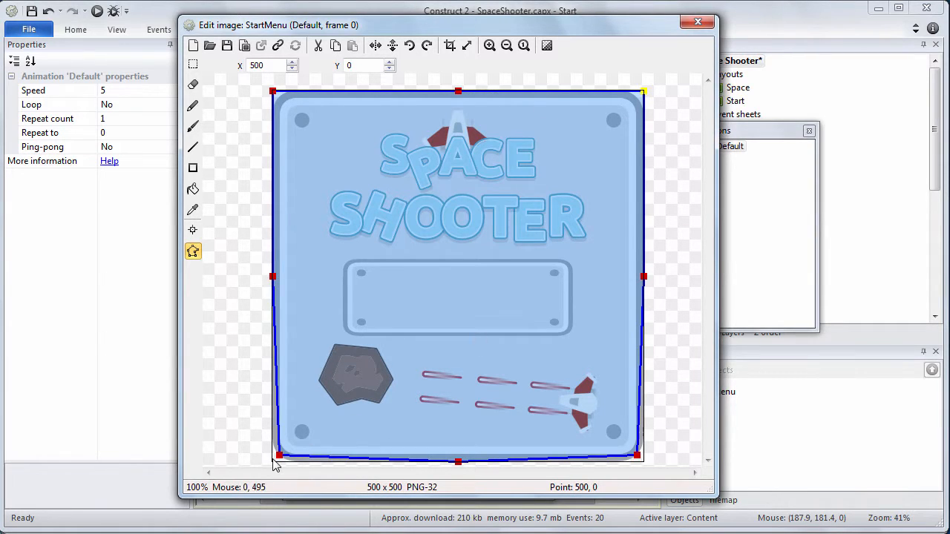
{"action": "left_click_drag", "start_coordinate": [275, 458], "coordinate": [258, 467]}
{"action": "mouse_move", "coordinate": [637, 454]}
{"action": "left_mouse_down"}
{"action": "mouse_move", "coordinate": [631, 450]}
{"action": "mouse_move", "coordinate": [644, 462]}
{"action": "left_mouse_up"}
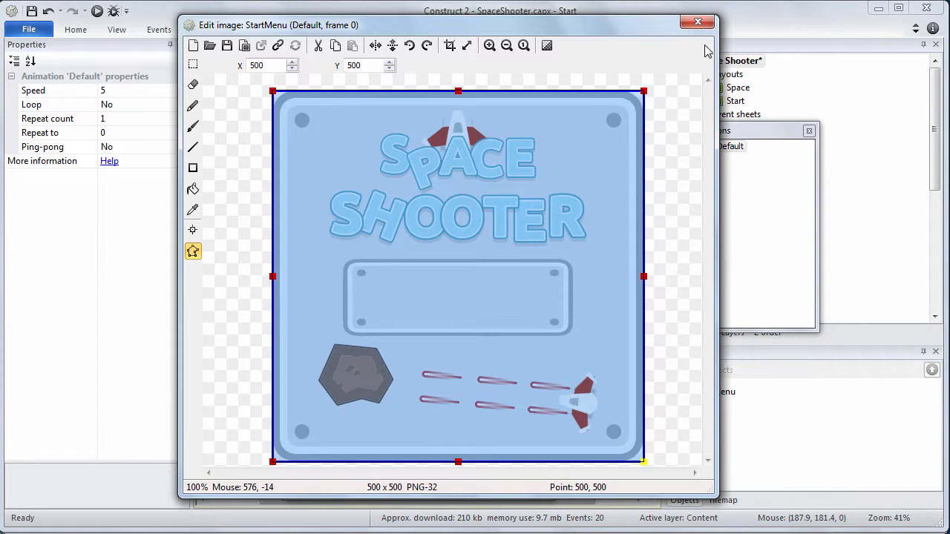
{"action": "left_click", "coordinate": [698, 23]}
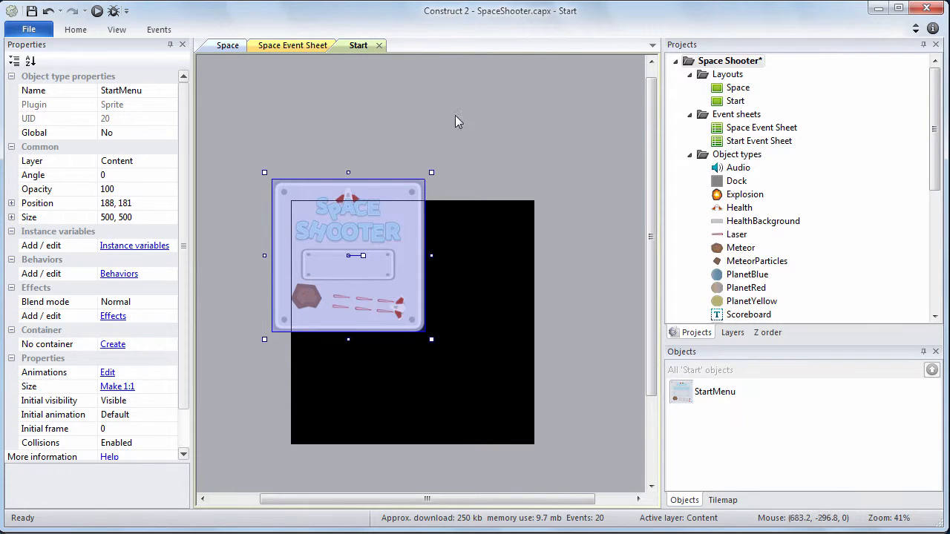
Align the StartMenu sprite to the window's horizontal and vertical center on the Start layout.
{"action": "right_click", "coordinate": [372, 237]}
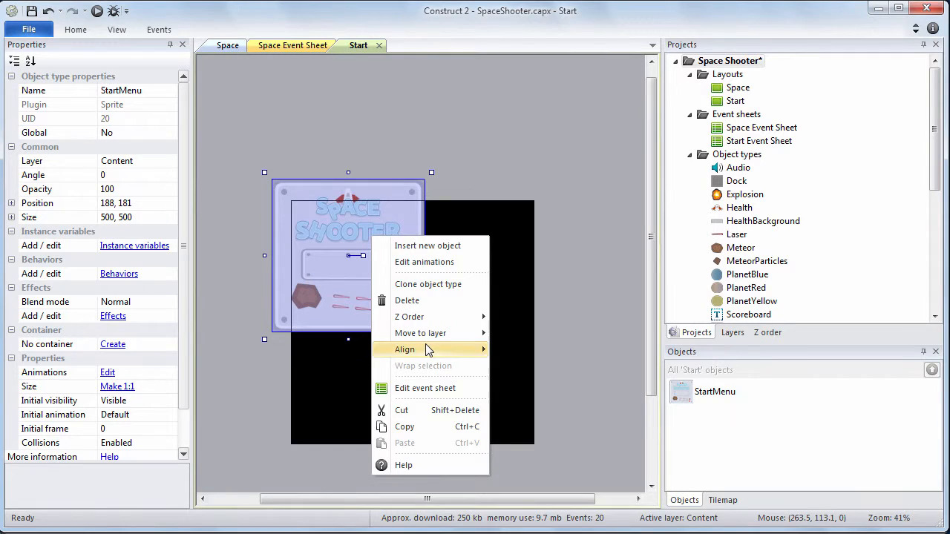
{"action": "mouse_move", "coordinate": [427, 350]}
{"action": "mouse_move", "coordinate": [517, 355]}
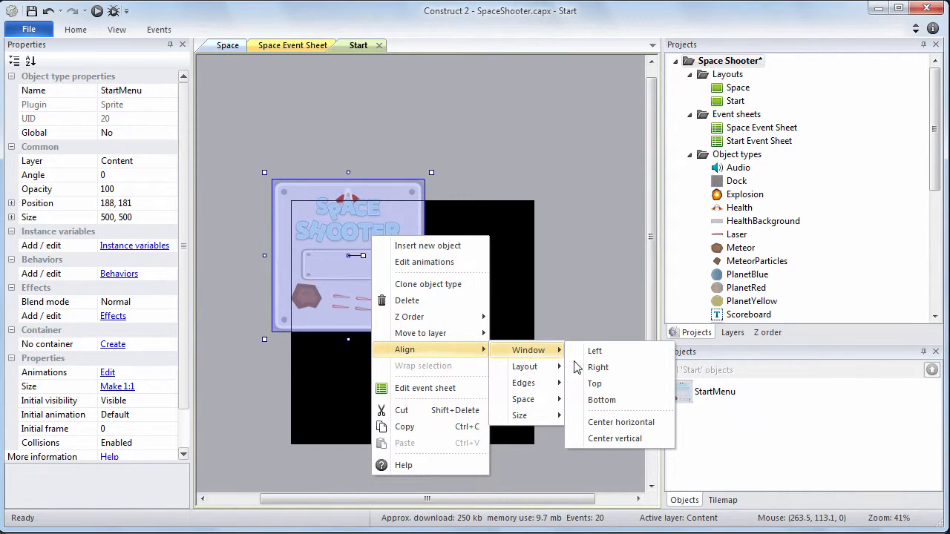
{"action": "left_click", "coordinate": [643, 425]}
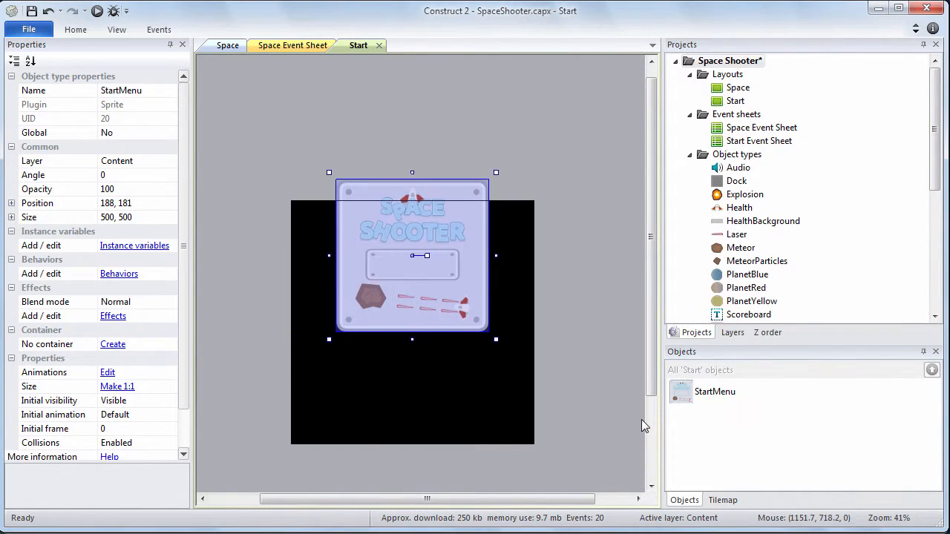
{"action": "right_click", "coordinate": [445, 284]}
{"action": "mouse_move", "coordinate": [544, 383]}
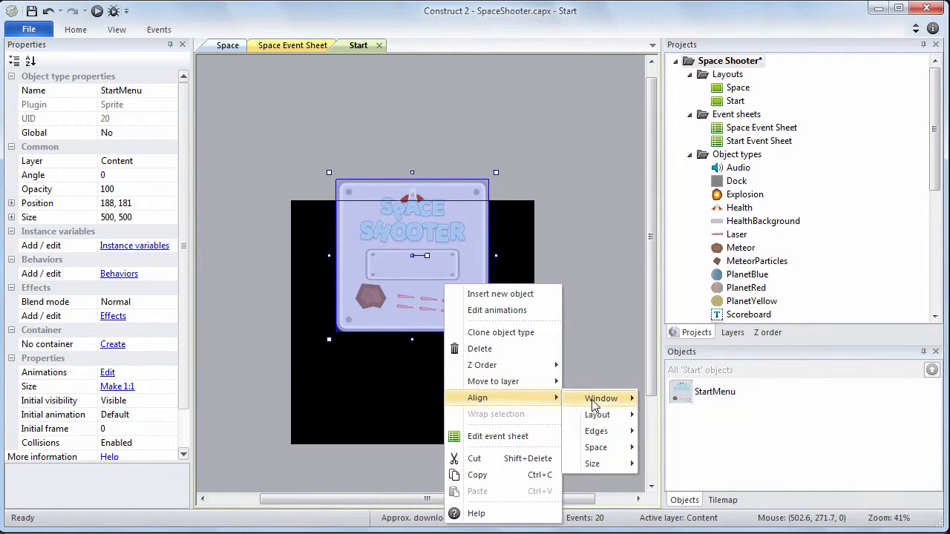
{"action": "mouse_move", "coordinate": [593, 401]}
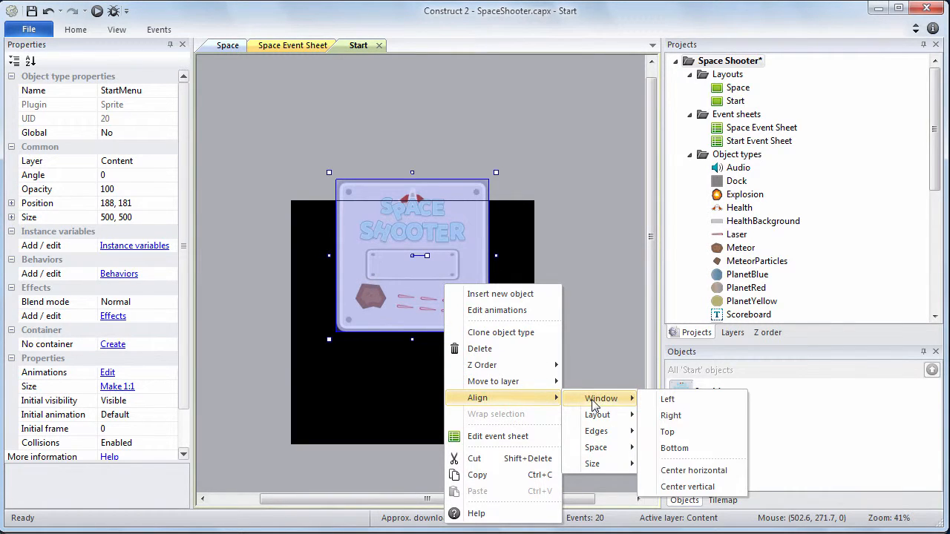
{"action": "left_click", "coordinate": [672, 488]}
{"action": "left_click", "coordinate": [563, 366]}
{"action": "left_click", "coordinate": [450, 354]}
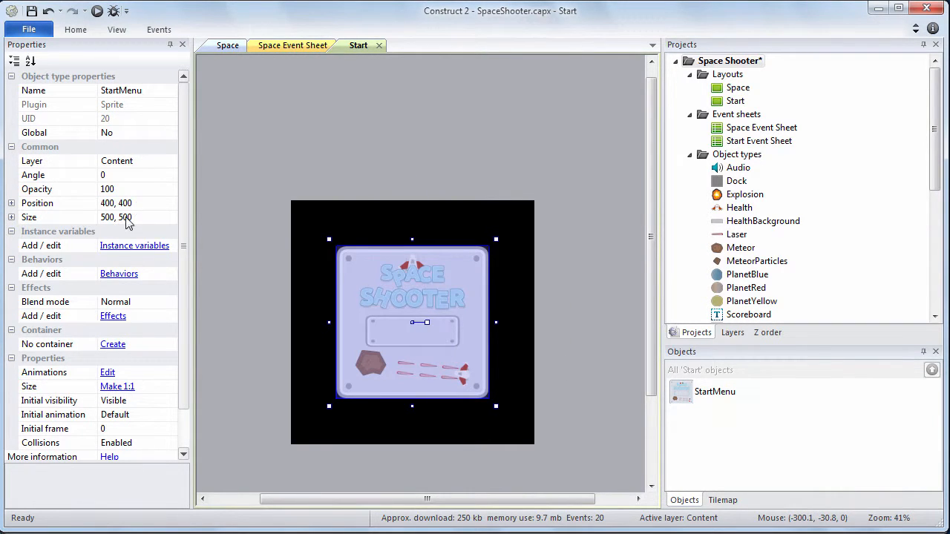
{"action": "left_click", "coordinate": [583, 312]}
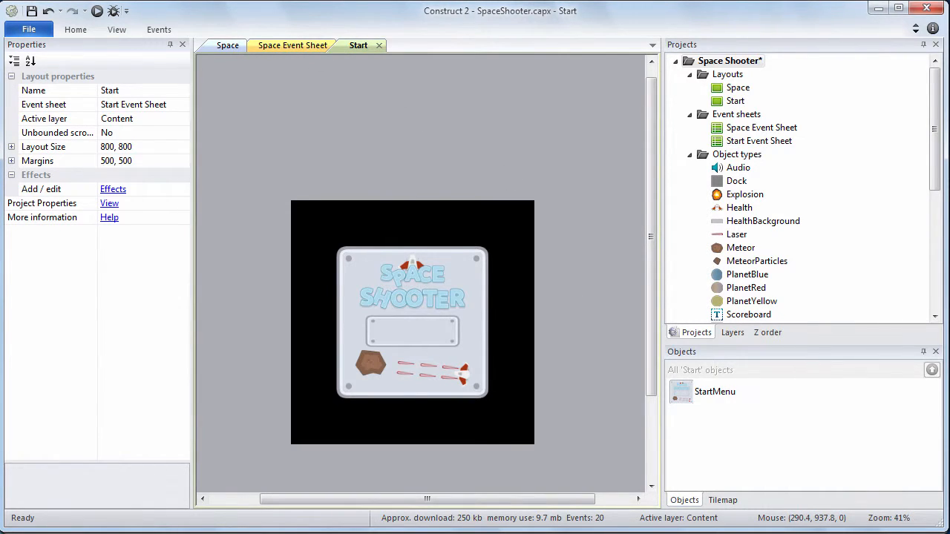
Switch to Inkscape and ungroup the set of title and label texts so each text can be selected separately.
{"action": "key", "text": "alt+Tab"}
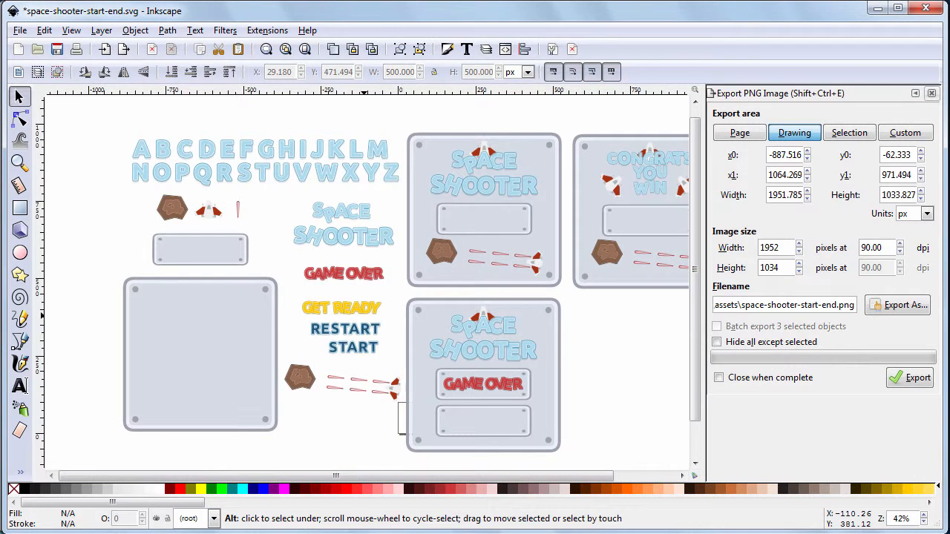
{"action": "key", "text": "plus"}
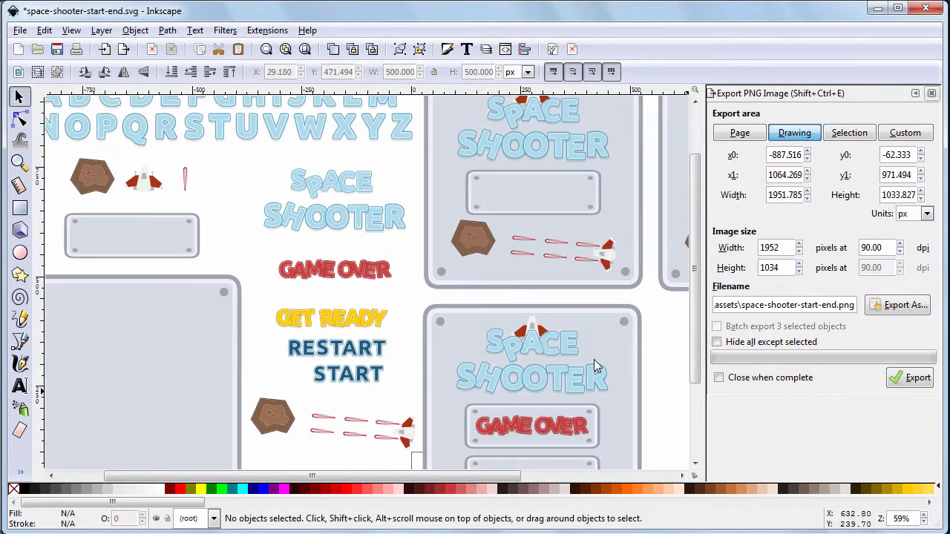
{"action": "key", "text": "plus"}
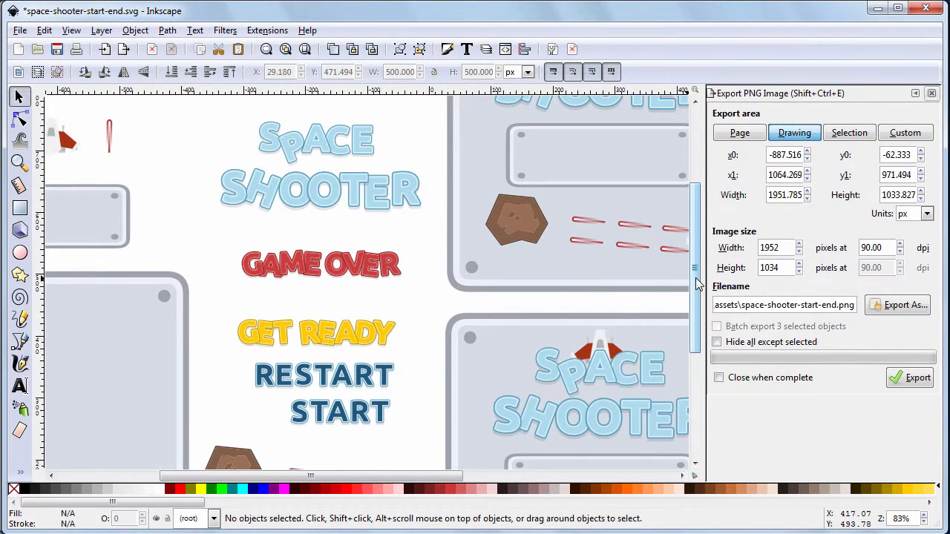
{"action": "scroll", "coordinate": [702, 285], "scroll_direction": "down", "scroll_amount": 2}
{"action": "left_click_drag", "start_coordinate": [227, 255], "coordinate": [426, 307]}
{"action": "left_click", "coordinate": [373, 278]}
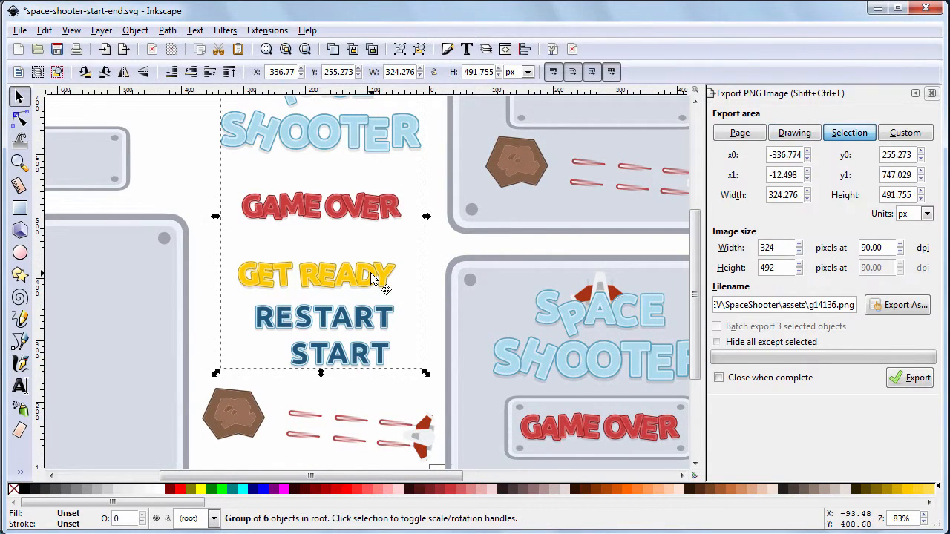
{"action": "left_click", "coordinate": [376, 275], "text": "ctrl"}
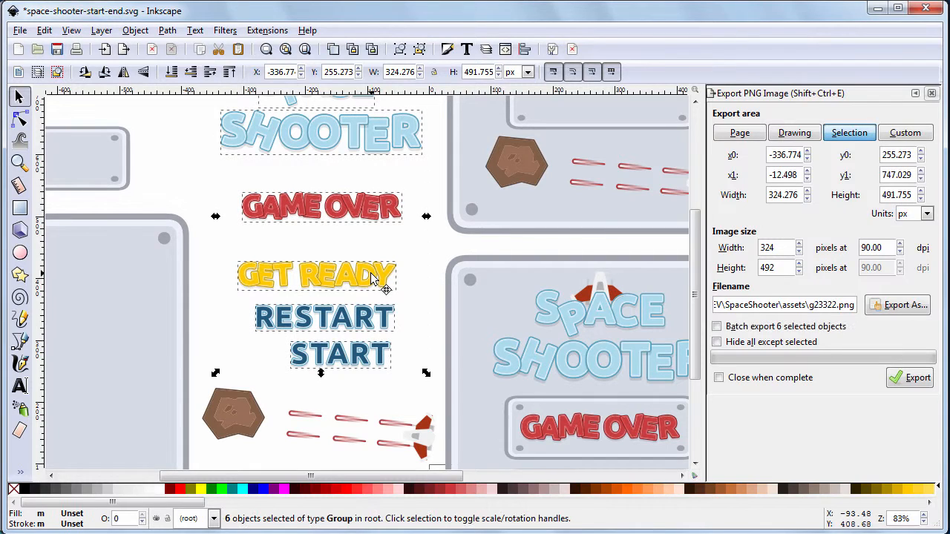
{"action": "left_click", "coordinate": [114, 198]}
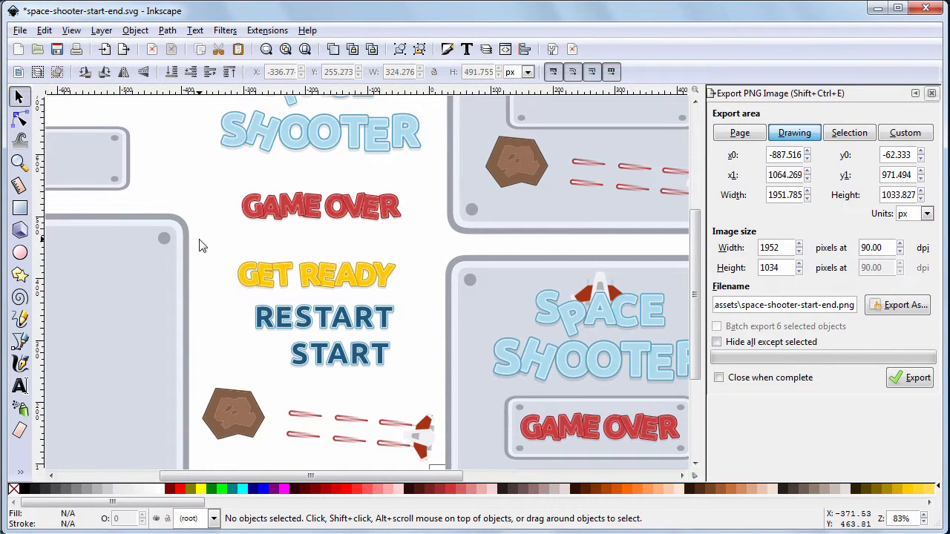
Select the yellow GET READY text for export and set the export image width to 256 pixels.
{"action": "left_click_drag", "start_coordinate": [237, 249], "coordinate": [401, 297]}
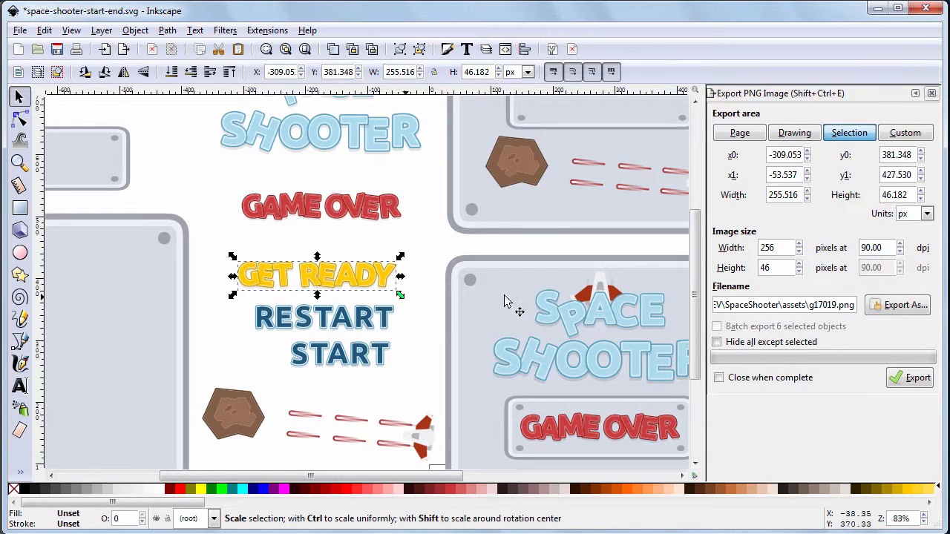
{"action": "left_click_drag", "start_coordinate": [774, 248], "coordinate": [744, 248]}
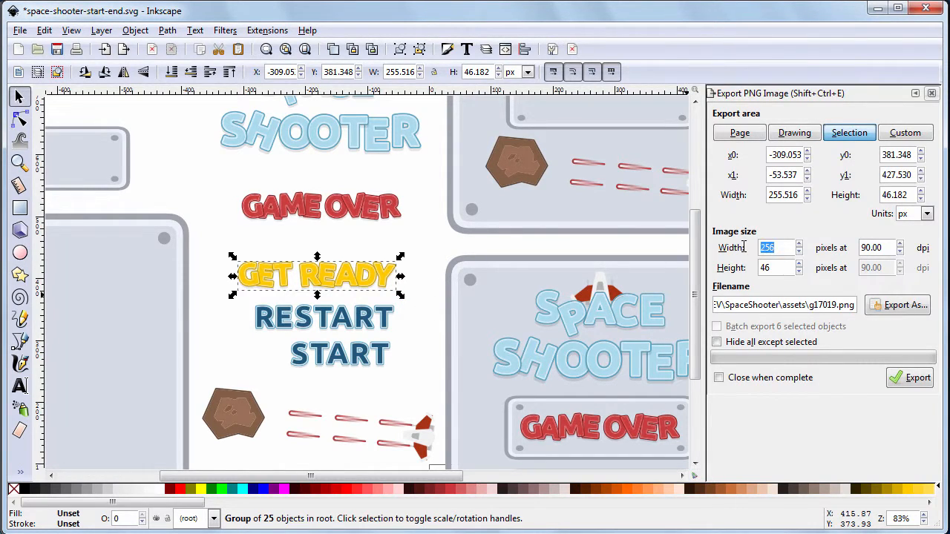
{"action": "type", "text": "256"}
{"action": "key", "text": "Tab"}
{"action": "key", "text": "Tab"}
{"action": "key", "text": "Tab"}
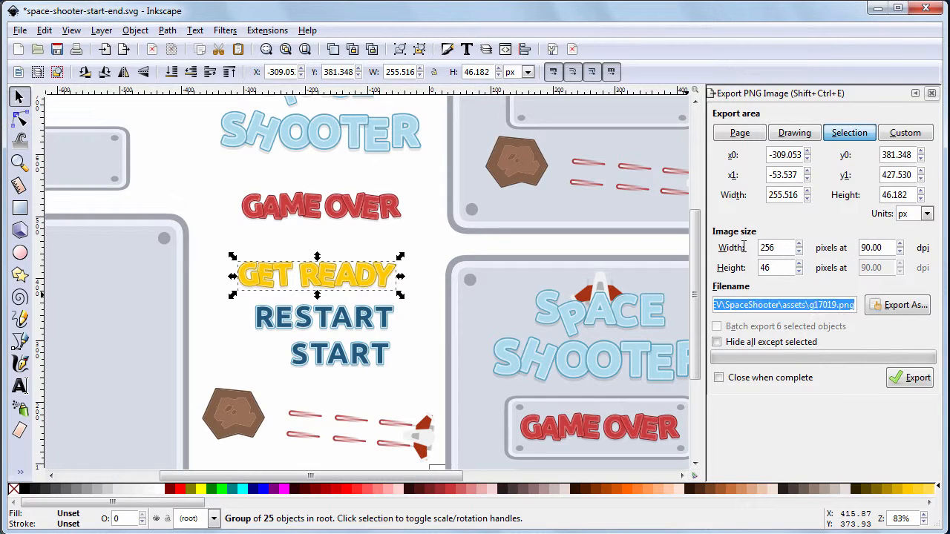
Rename the export file to get-ready-256x46.png in the assets folder and export the GET READY text.
{"action": "left_click", "coordinate": [816, 304]}
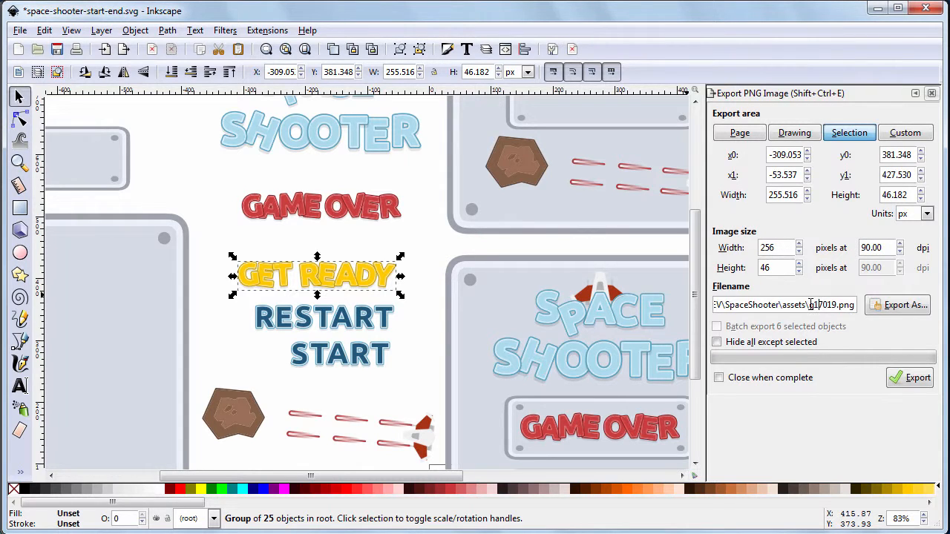
{"action": "left_click_drag", "start_coordinate": [812, 305], "coordinate": [684, 311]}
{"action": "left_click", "coordinate": [756, 305]}
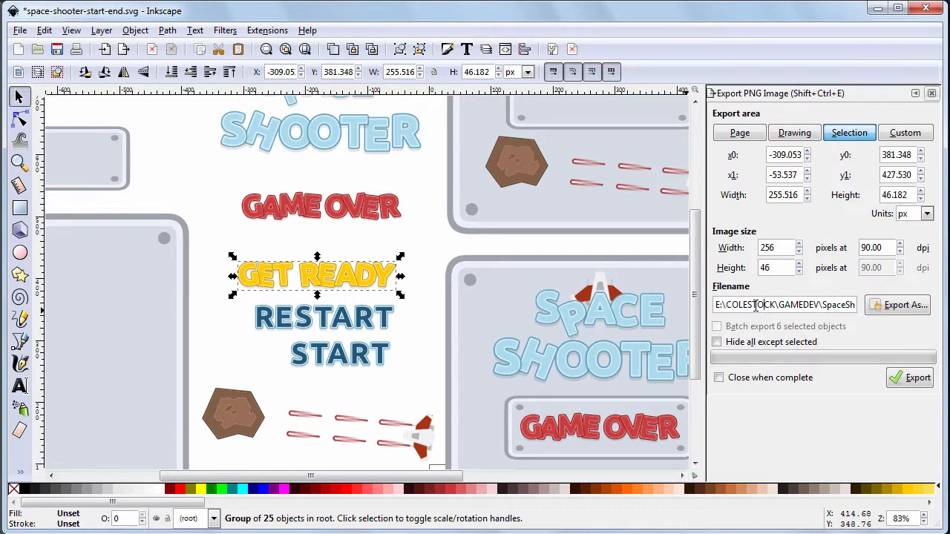
{"action": "key", "text": "Right"}
{"action": "key", "text": "Right"}
{"action": "key", "text": "Right"}
{"action": "key", "text": "Right"}
{"action": "key", "text": "Right"}
{"action": "key", "text": "Right"}
{"action": "key", "text": "Right"}
{"action": "key", "text": "Right"}
{"action": "key", "text": "Right"}
{"action": "key", "text": "Right"}
{"action": "key", "text": "Right"}
{"action": "key", "text": "Right"}
{"action": "key", "text": "Right"}
{"action": "key", "text": "Right"}
{"action": "key", "text": "Right"}
{"action": "key", "text": "Right"}
{"action": "key", "text": "Right"}
{"action": "key", "text": "Right"}
{"action": "key", "text": "Right"}
{"action": "key", "text": "Right"}
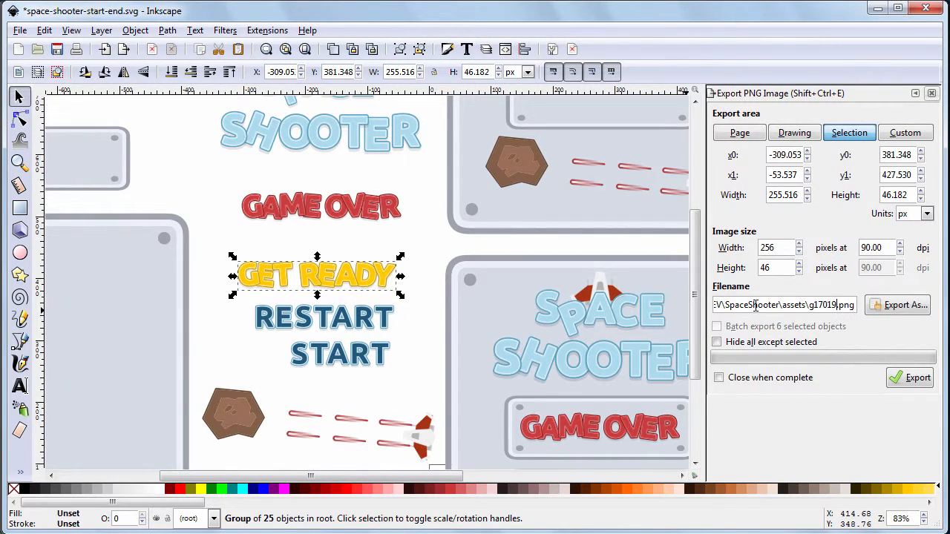
{"action": "key", "text": "BackSpace"}
{"action": "key", "text": "BackSpace"}
{"action": "key", "text": "BackSpace"}
{"action": "key", "text": "BackSpace"}
{"action": "key", "text": "BackSpace"}
{"action": "key", "text": "BackSpace"}
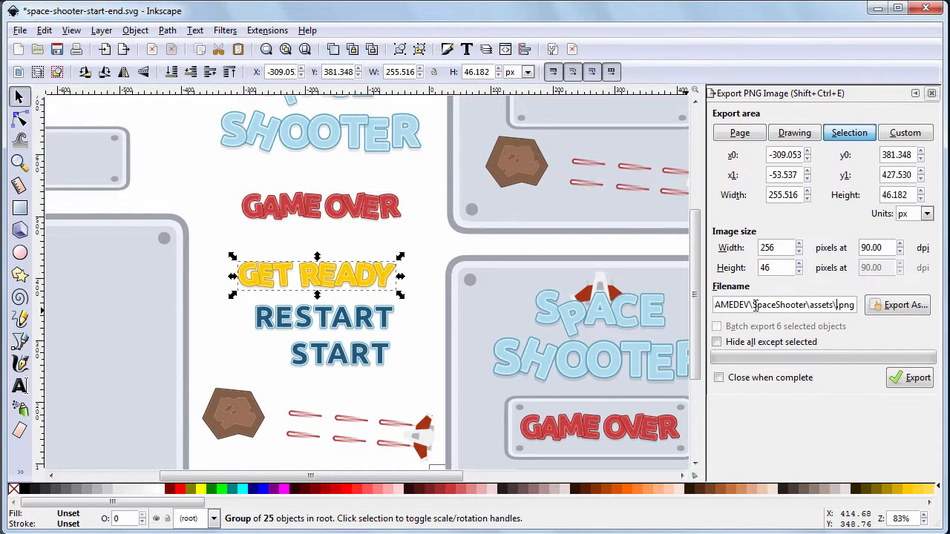
{"action": "type", "text": "get-ready"}
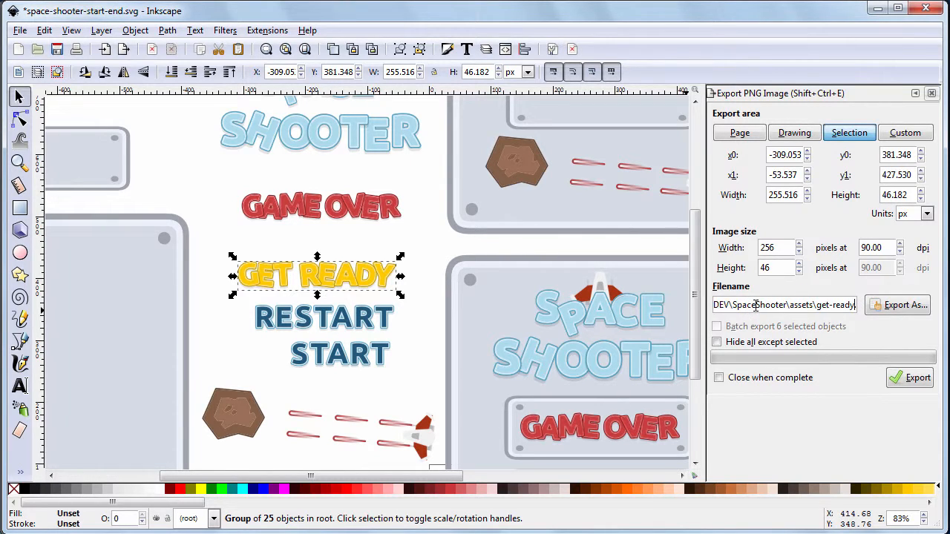
{"action": "type", "text": "-"}
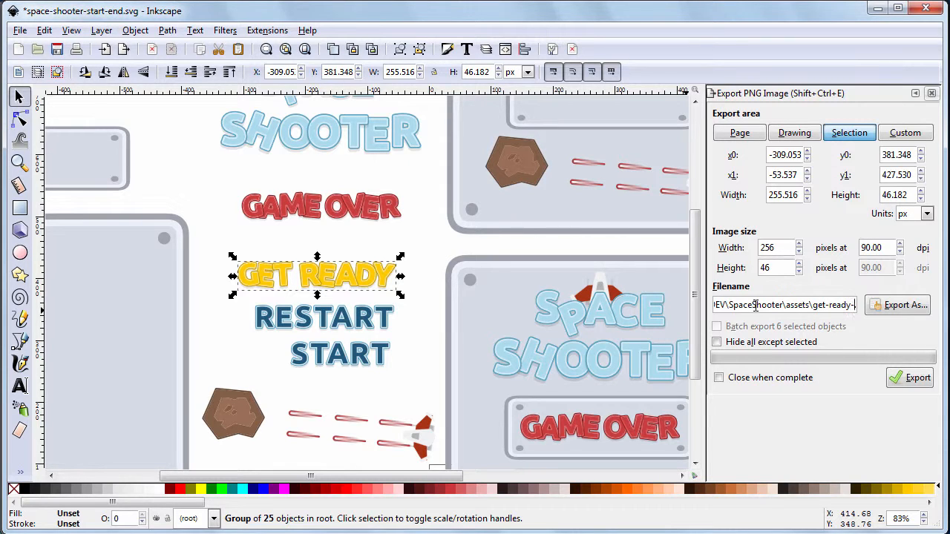
{"action": "type", "text": "256x"}
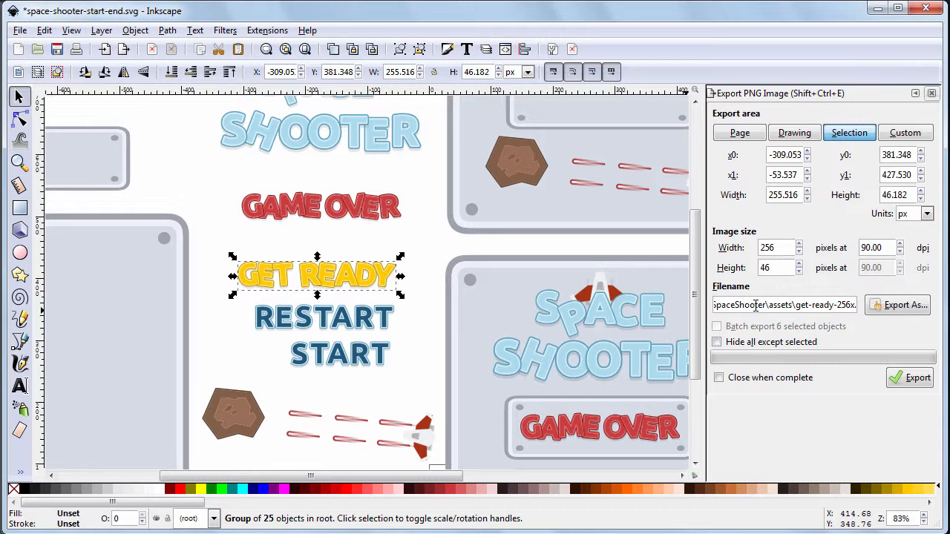
{"action": "type", "text": "46"}
{"action": "left_click_drag", "start_coordinate": [818, 308], "coordinate": [882, 305]}
{"action": "left_click", "coordinate": [895, 379]}
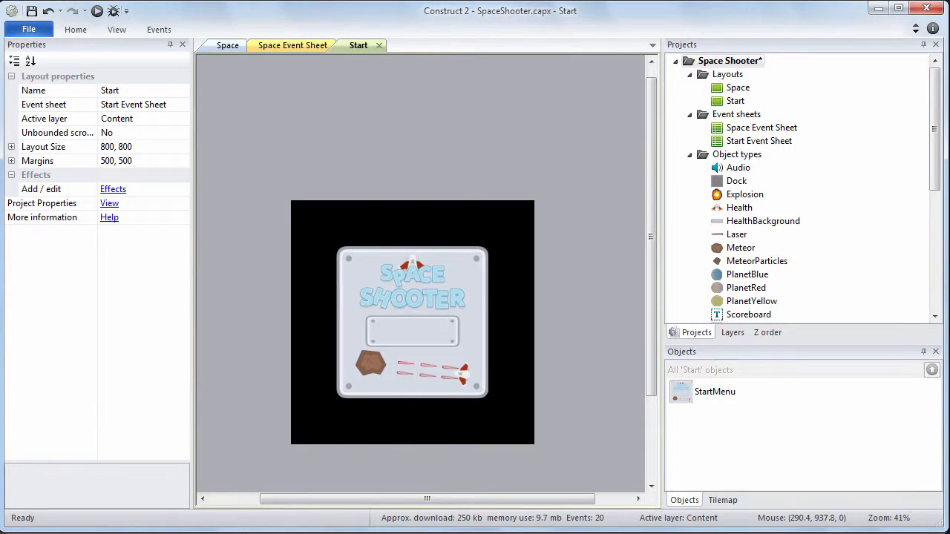
Insert a new Sprite object named GetReady and place it on the start menu panel in the Start layout.
{"action": "right_click", "coordinate": [755, 156]}
{"action": "left_click", "coordinate": [806, 163]}
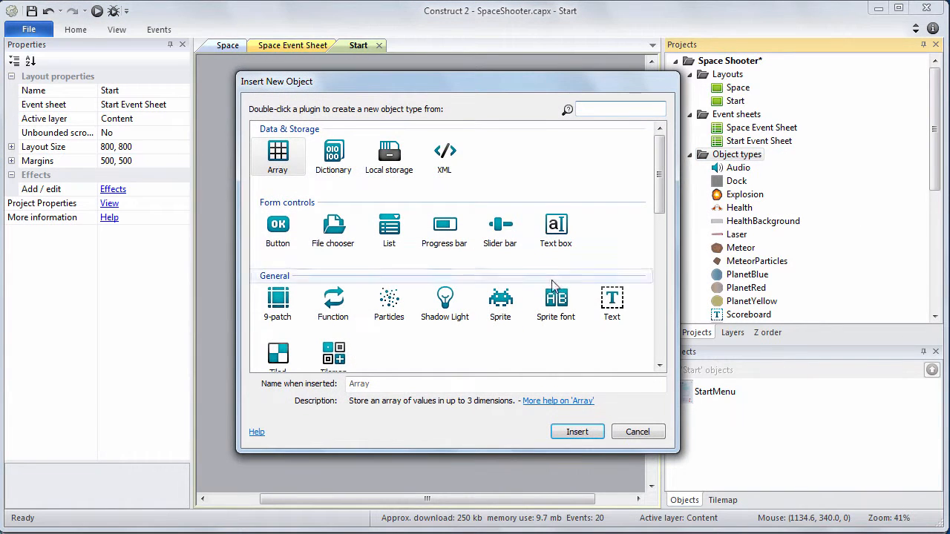
{"action": "left_click", "coordinate": [500, 300]}
{"action": "left_click", "coordinate": [412, 379]}
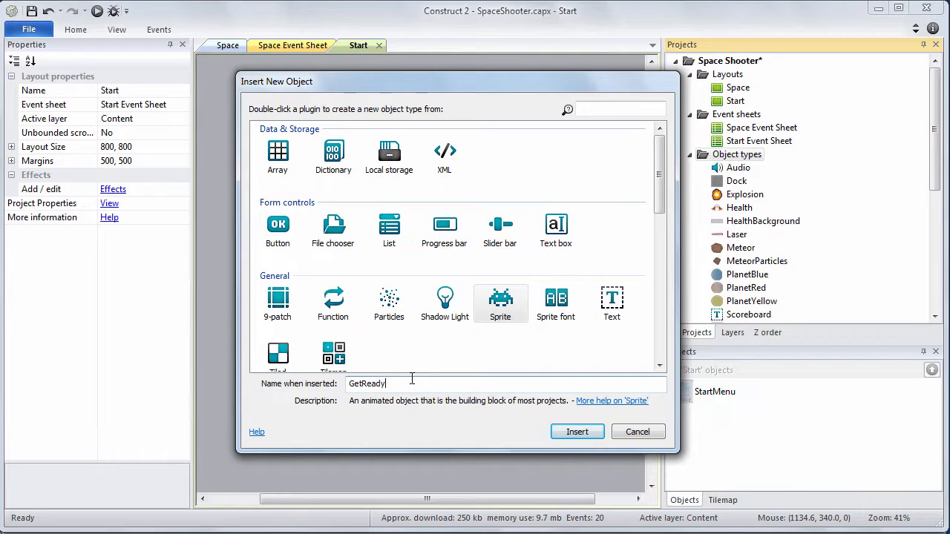
{"action": "type", "text": "GetReady"}
{"action": "key", "text": "Return"}
{"action": "left_click", "coordinate": [387, 318]}
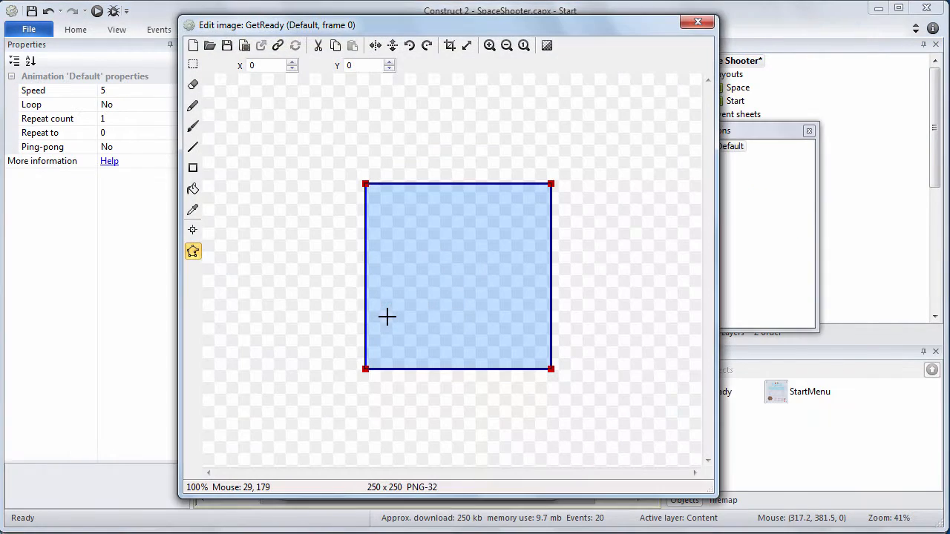
Load get-ready-256x46.png from the assets folder as the GetReady sprite's image.
{"action": "left_click", "coordinate": [210, 46]}
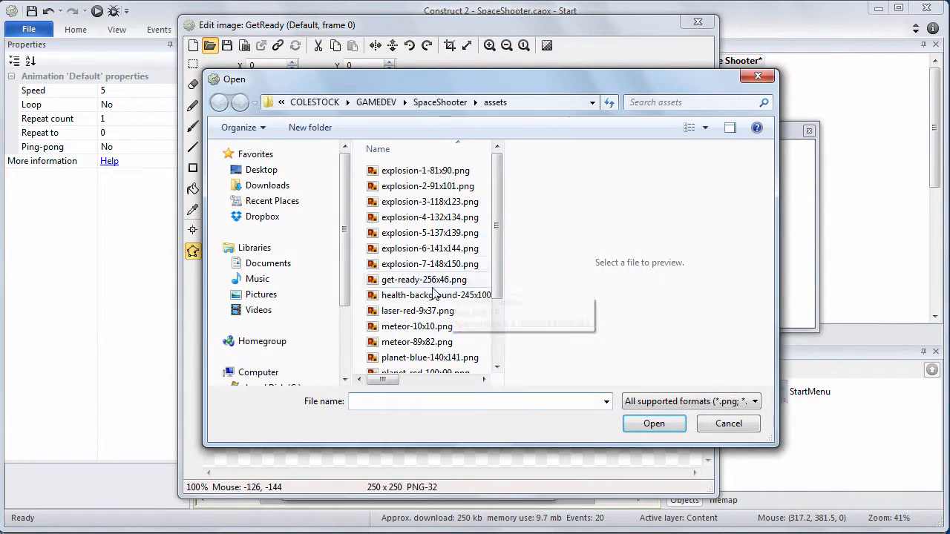
{"action": "left_click", "coordinate": [428, 279]}
{"action": "double_click", "coordinate": [429, 279]}
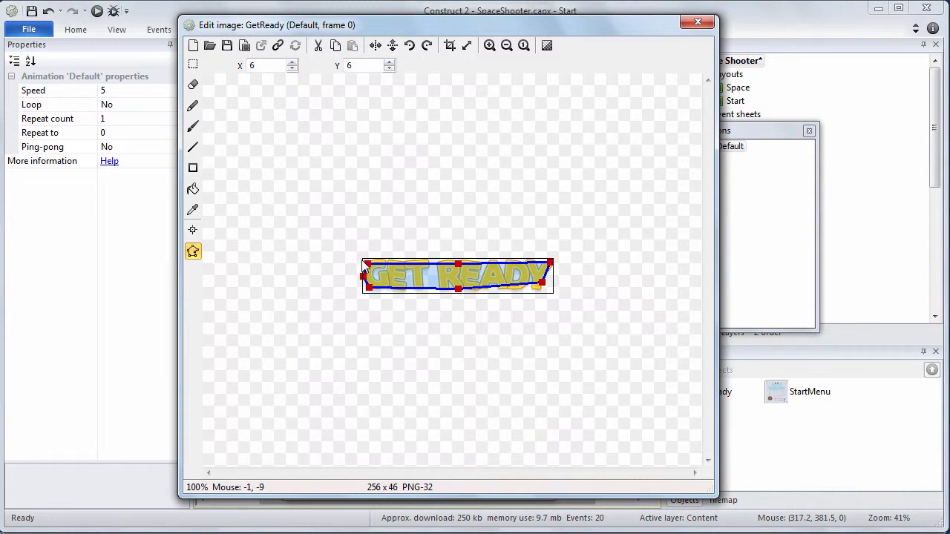
Stretch the GetReady collision polygon's points out to the image's edges and corners and close the image editor.
{"action": "left_click_drag", "start_coordinate": [367, 264], "coordinate": [359, 257]}
{"action": "left_click_drag", "start_coordinate": [370, 290], "coordinate": [354, 299]}
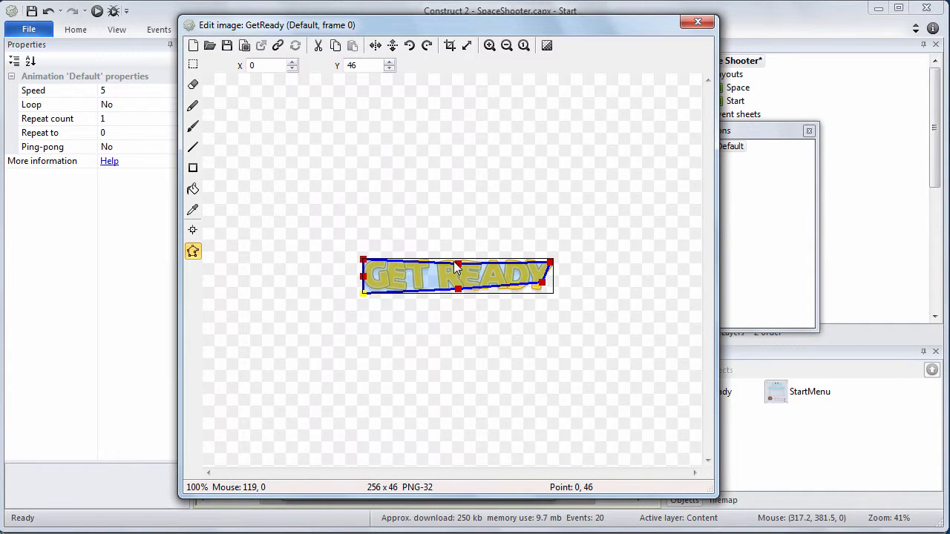
{"action": "left_click_drag", "start_coordinate": [456, 268], "coordinate": [460, 258]}
{"action": "left_click_drag", "start_coordinate": [550, 262], "coordinate": [561, 257]}
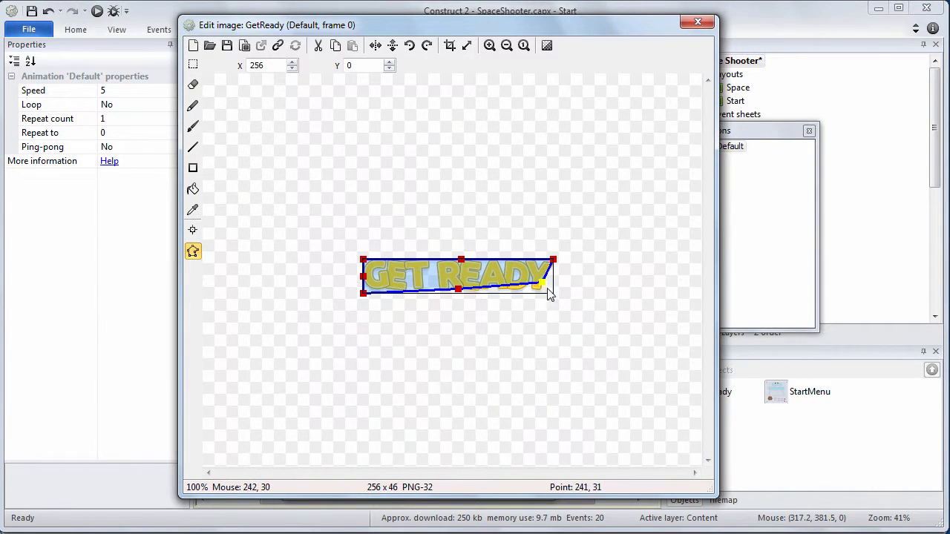
{"action": "left_click_drag", "start_coordinate": [550, 294], "coordinate": [553, 293]}
{"action": "left_click_drag", "start_coordinate": [458, 288], "coordinate": [458, 293]}
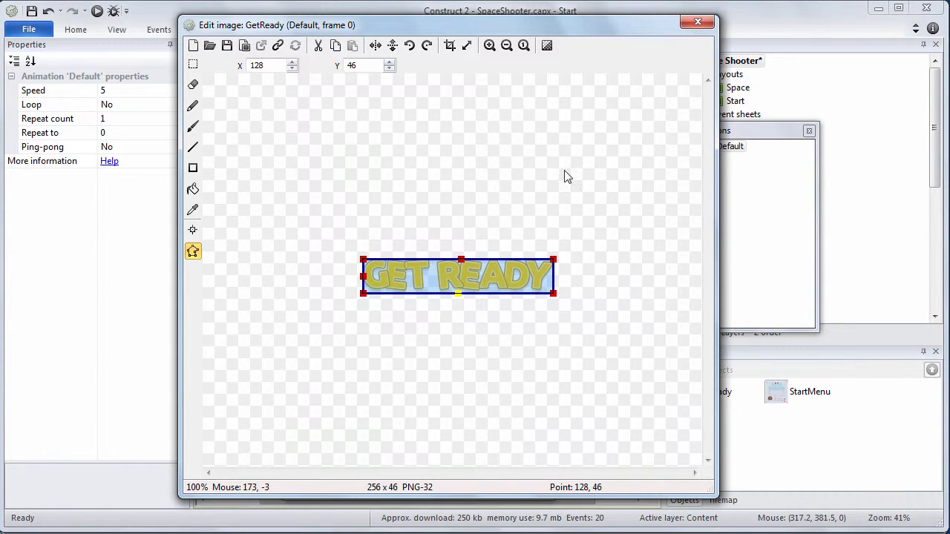
{"action": "left_click", "coordinate": [698, 23]}
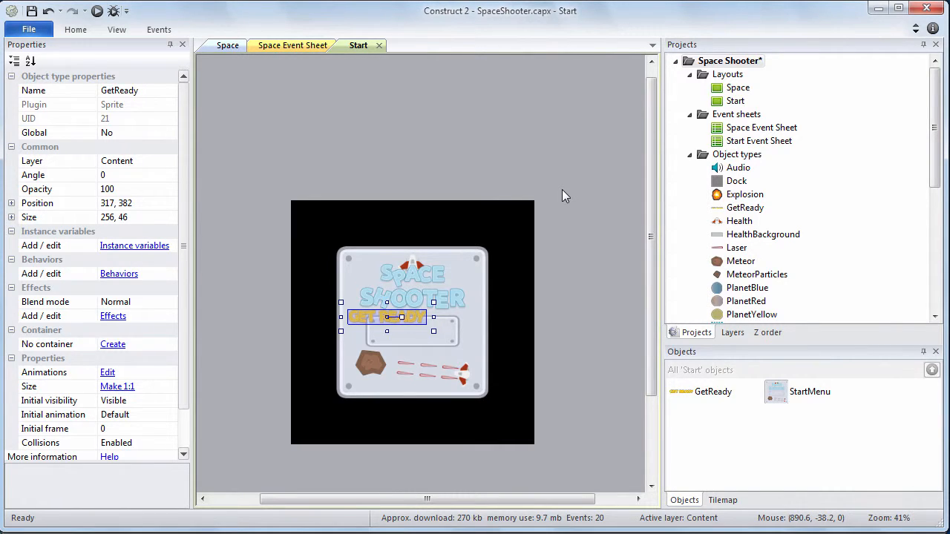
Set the GetReady sprite's position to 401, 430 and inspect its placement on the start menu panel.
{"action": "left_click", "coordinate": [134, 204]}
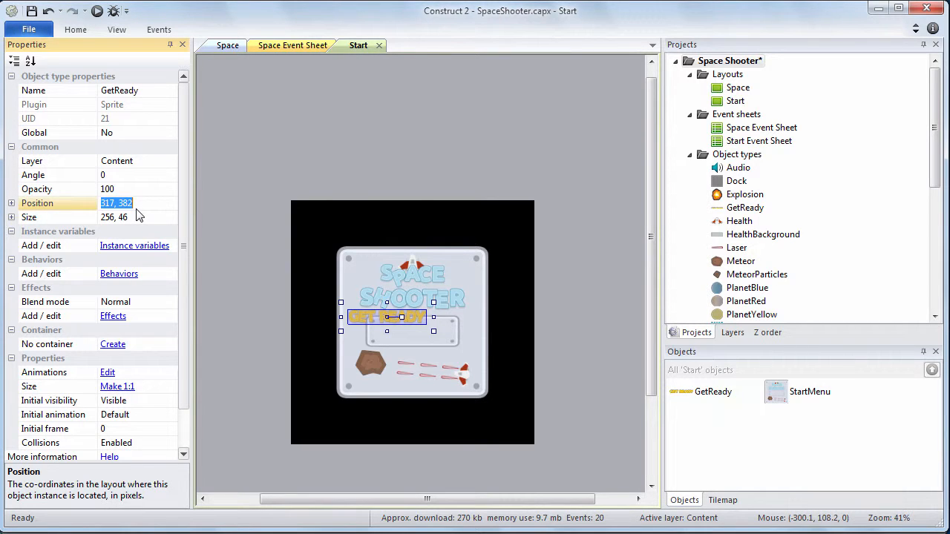
{"action": "type", "text": "401"}
{"action": "key", "text": "Return"}
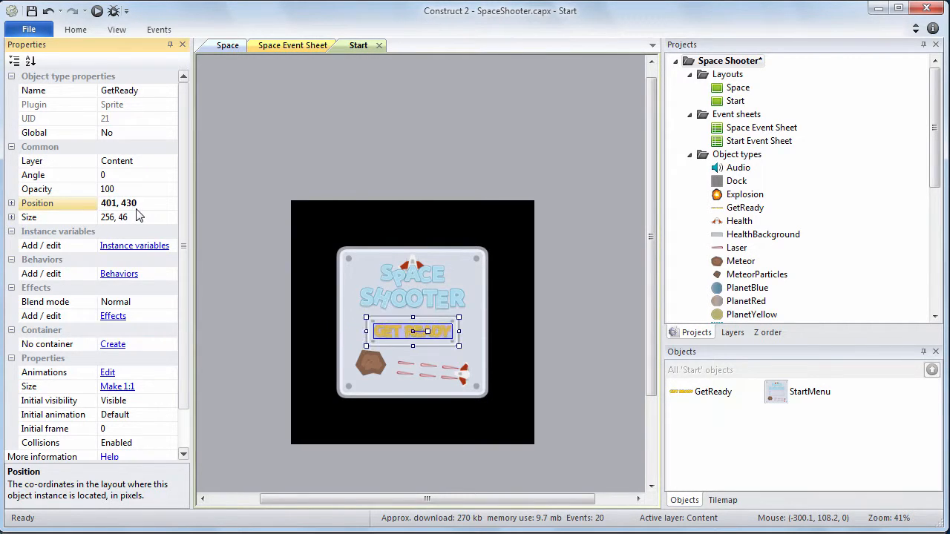
{"action": "left_click", "coordinate": [569, 217]}
{"action": "scroll", "coordinate": [569, 217], "scroll_direction": "up", "scroll_amount": 4, "text": "ctrl"}
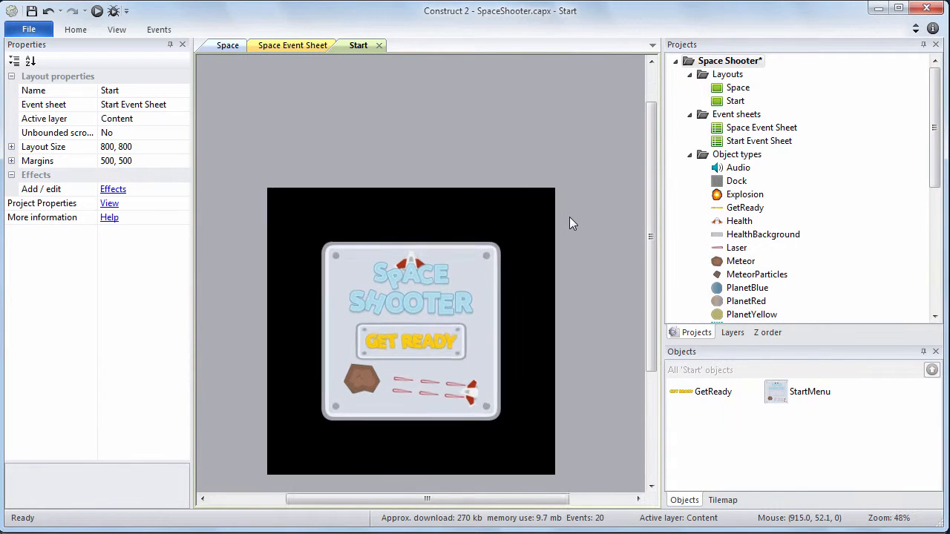
{"action": "scroll", "coordinate": [569, 217], "scroll_direction": "down", "scroll_amount": 2}
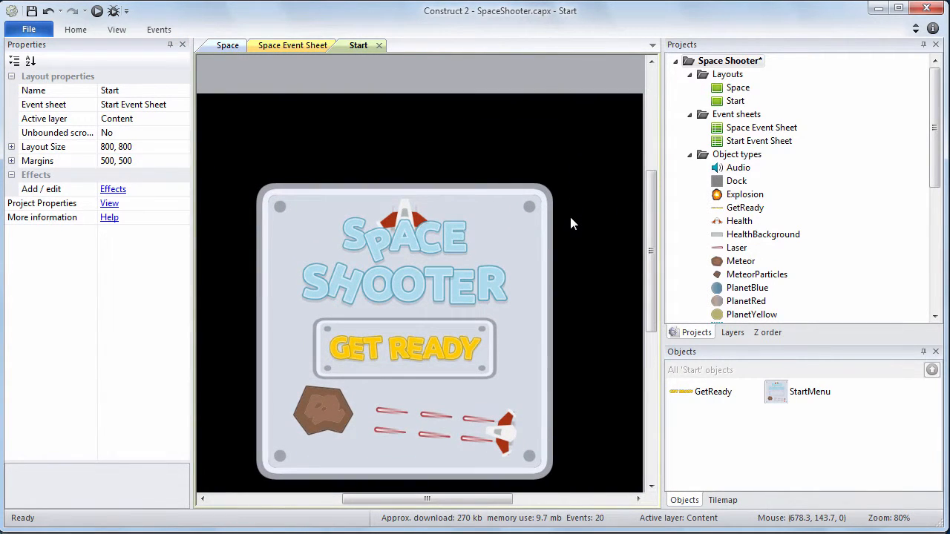
{"action": "left_click", "coordinate": [456, 323]}
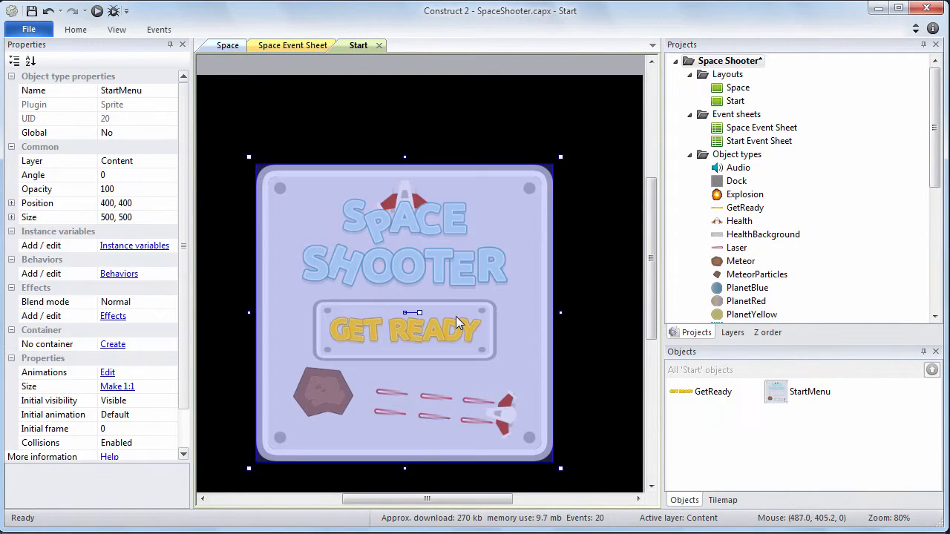
{"action": "left_click", "coordinate": [581, 303]}
Add the Flash behavior to the GetReady sprite and close its behaviors list.
{"action": "right_click", "coordinate": [723, 209]}
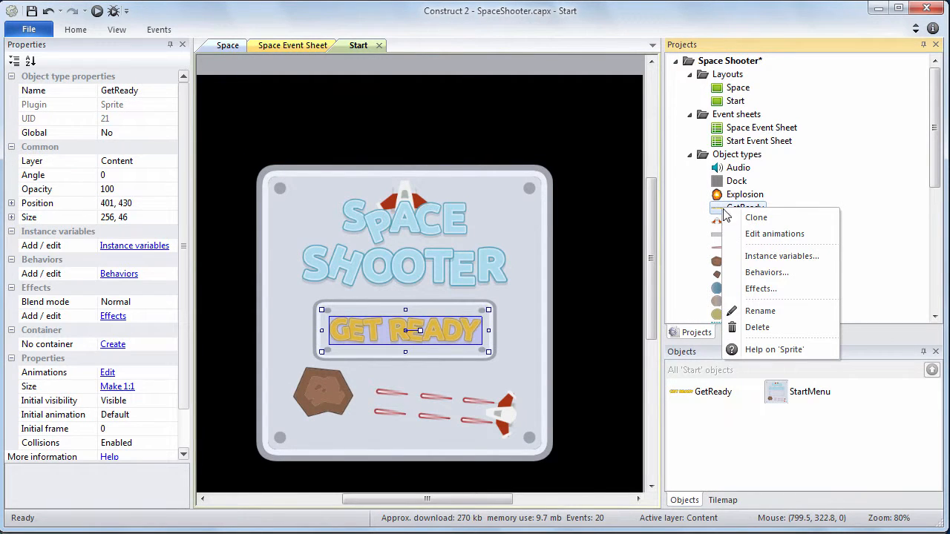
{"action": "left_click", "coordinate": [761, 273]}
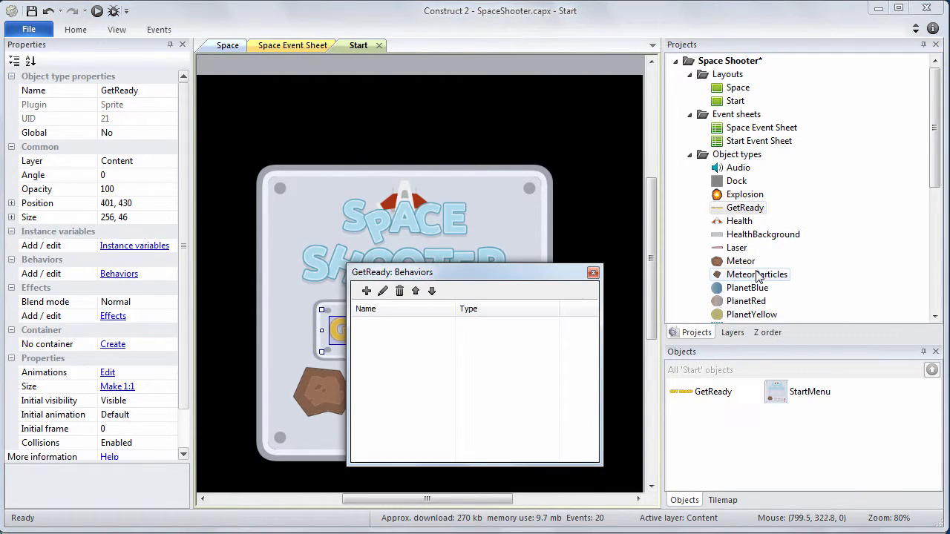
{"action": "left_click_drag", "start_coordinate": [405, 280], "coordinate": [343, 186]}
{"action": "left_click", "coordinate": [311, 194]}
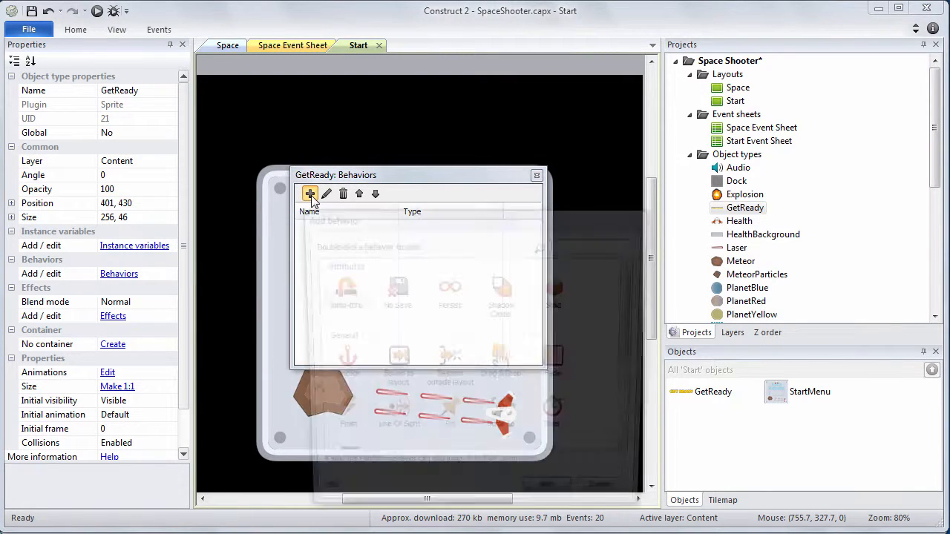
{"action": "left_click_drag", "start_coordinate": [536, 225], "coordinate": [494, 166]}
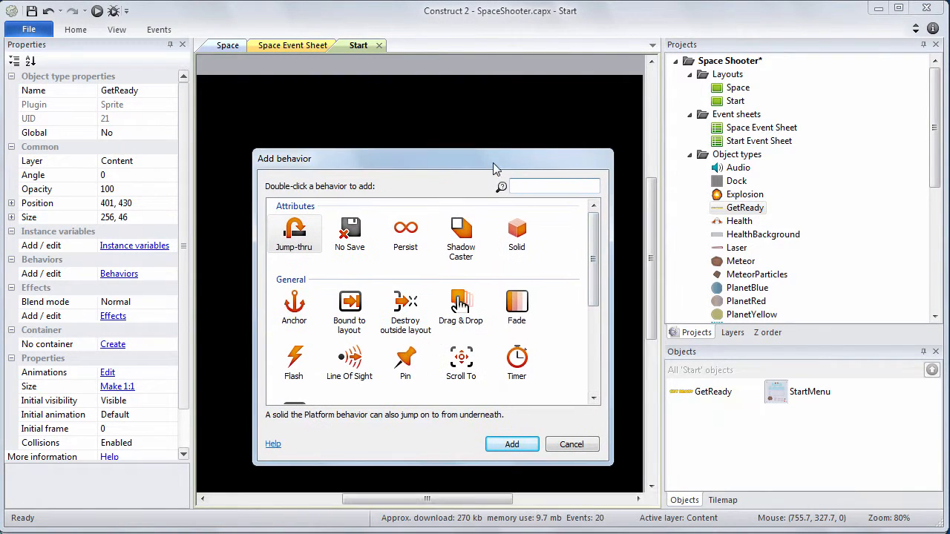
{"action": "scroll", "coordinate": [593, 297], "scroll_direction": "down", "scroll_amount": 3}
{"action": "left_click", "coordinate": [295, 297]}
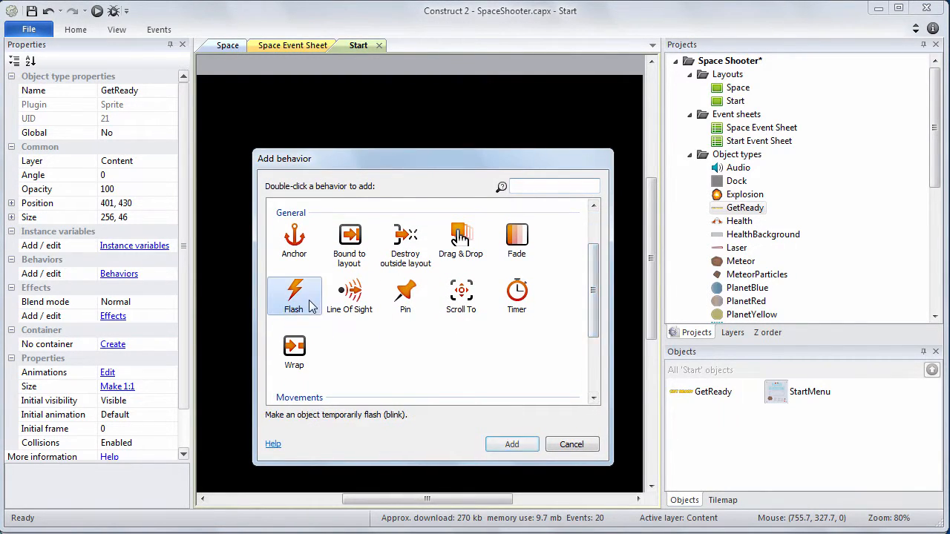
{"action": "left_click", "coordinate": [509, 444]}
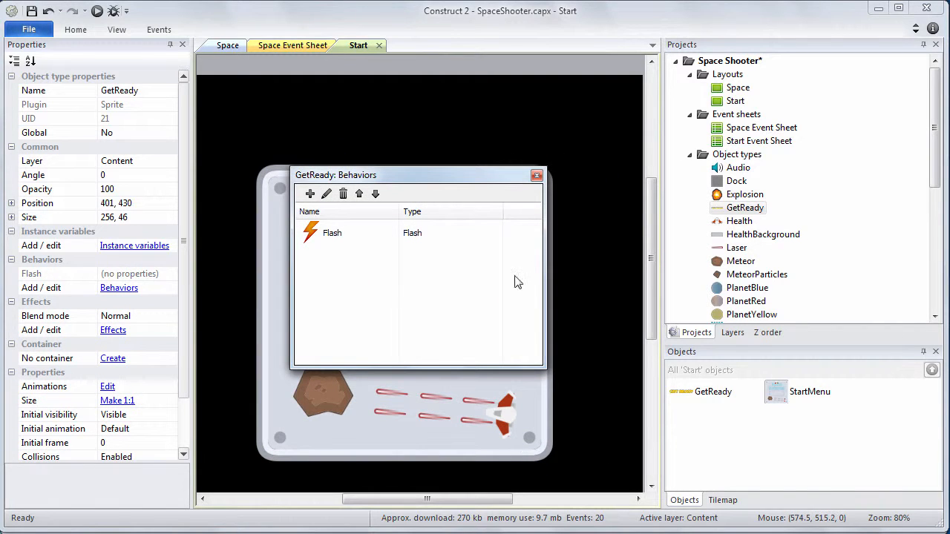
{"action": "left_click", "coordinate": [537, 176]}
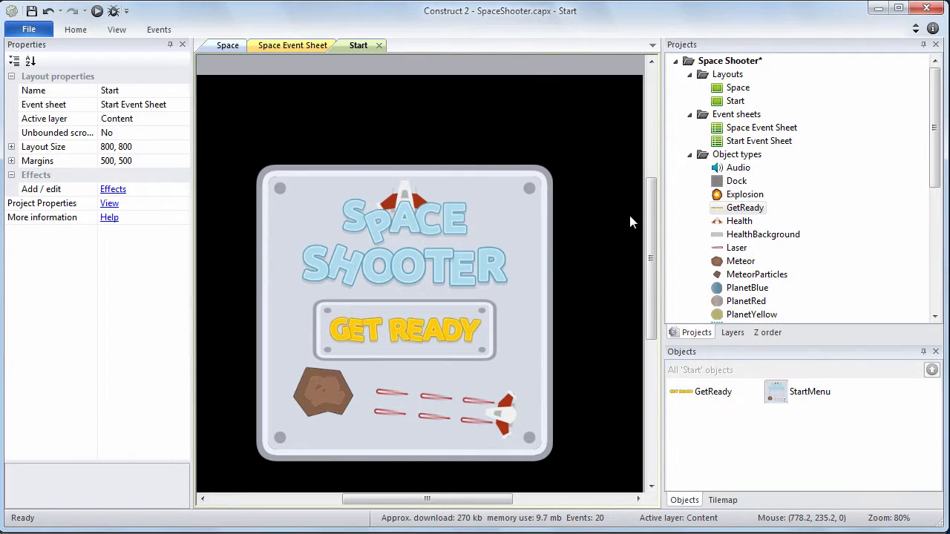
{"action": "scroll", "coordinate": [630, 216], "scroll_direction": "down", "scroll_amount": 1}
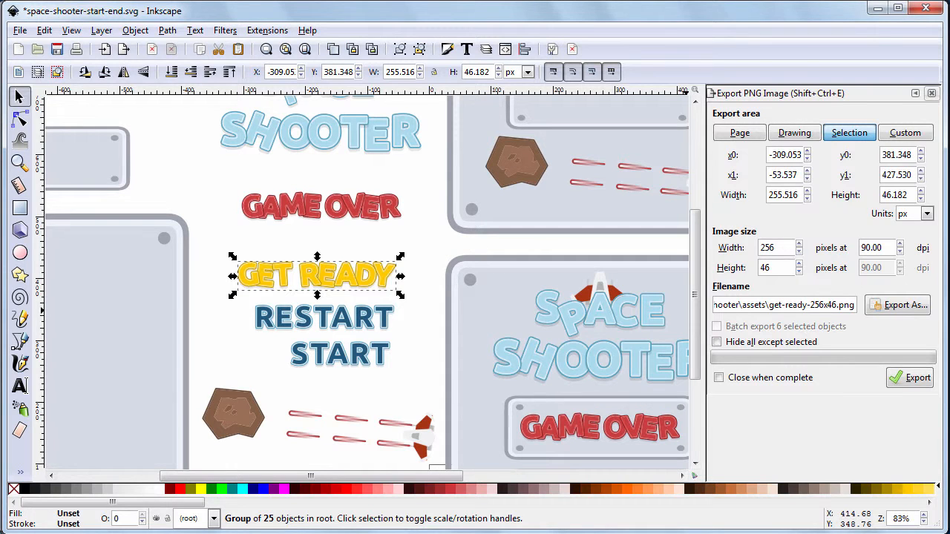
Switch to Inkscape, select only the blue START text for export and set the export image width to 237 pixels.
{"action": "left_click", "coordinate": [420, 239]}
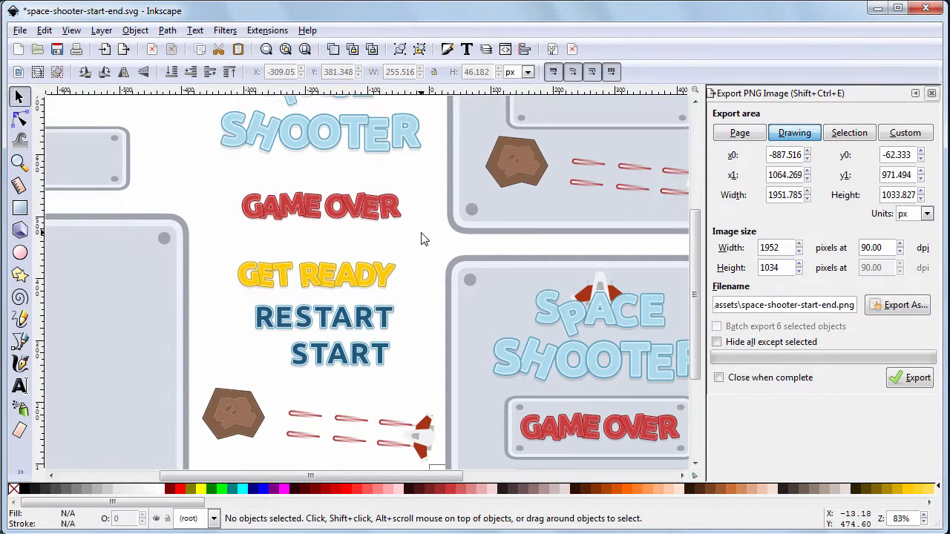
{"action": "scroll", "coordinate": [421, 239], "scroll_direction": "down", "scroll_amount": 2}
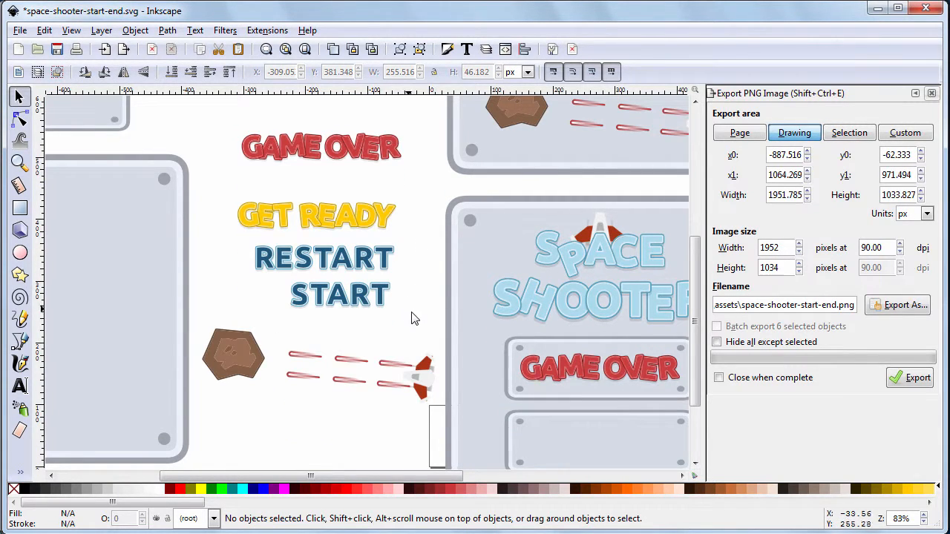
{"action": "left_click_drag", "start_coordinate": [415, 318], "coordinate": [265, 273]}
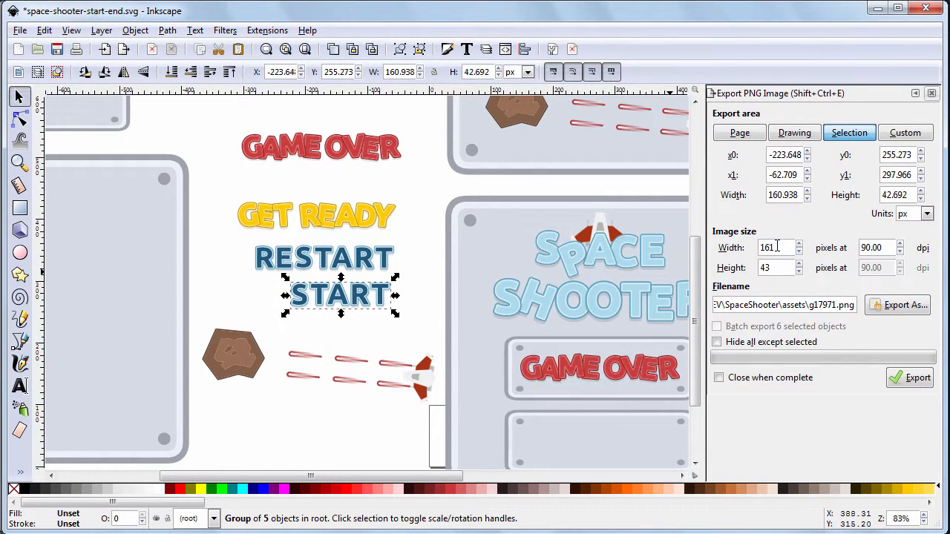
{"action": "left_click_drag", "start_coordinate": [777, 247], "coordinate": [740, 249]}
{"action": "type", "text": "237"}
{"action": "key", "text": "Tab"}
{"action": "key", "text": "Tab"}
{"action": "key", "text": "Tab"}
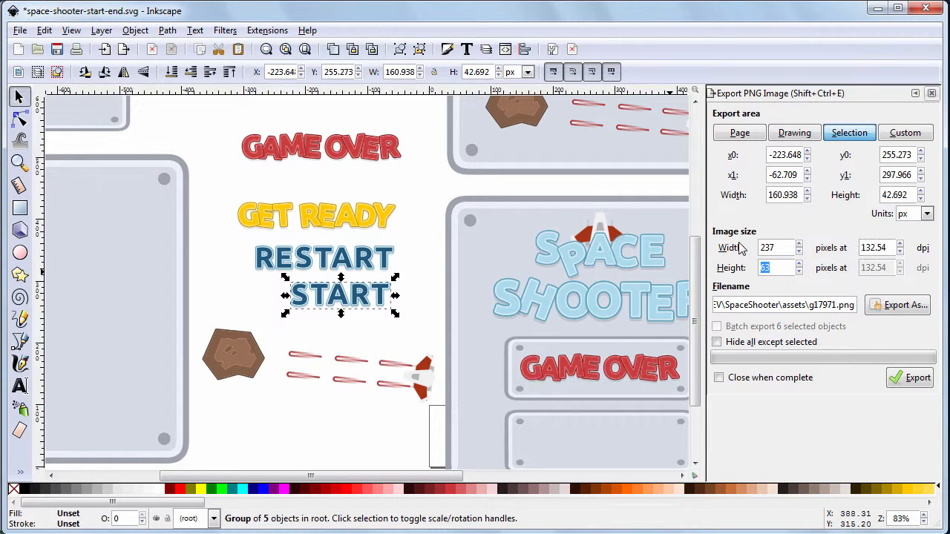
Rename the START text's export file to start-237x63.png in the assets folder.
{"action": "left_click", "coordinate": [835, 305]}
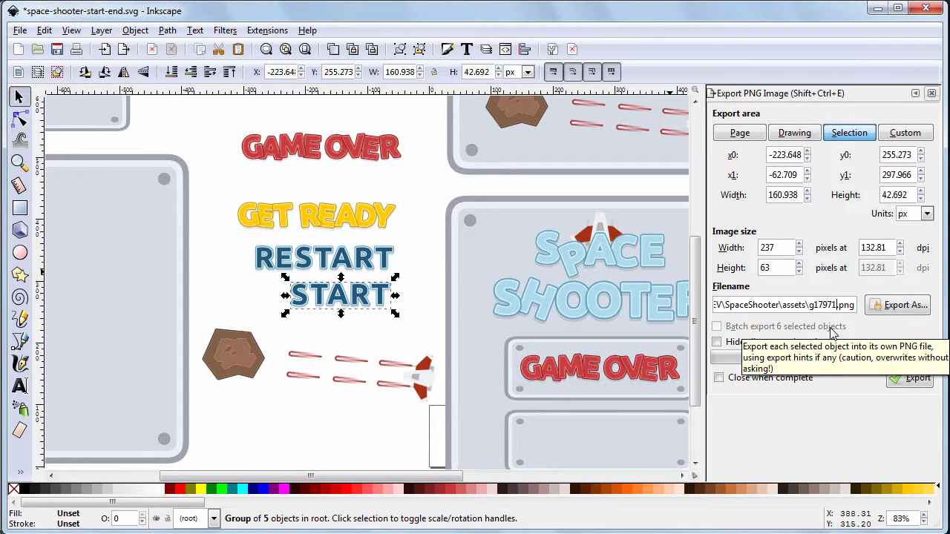
{"action": "key", "text": "BackSpace"}
{"action": "key", "text": "BackSpace"}
{"action": "key", "text": "BackSpace"}
{"action": "key", "text": "BackSpace"}
{"action": "key", "text": "BackSpace"}
{"action": "key", "text": "BackSpace"}
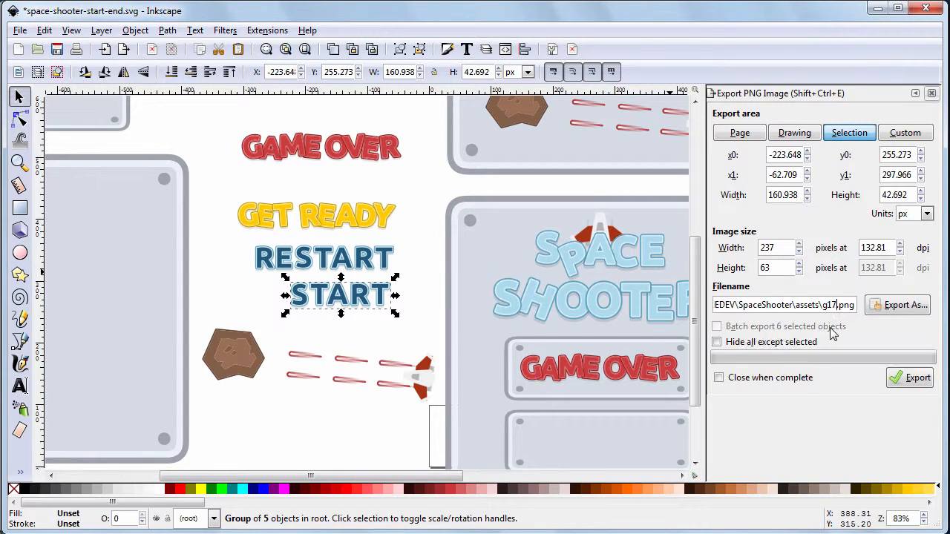
{"action": "type", "text": "sta"}
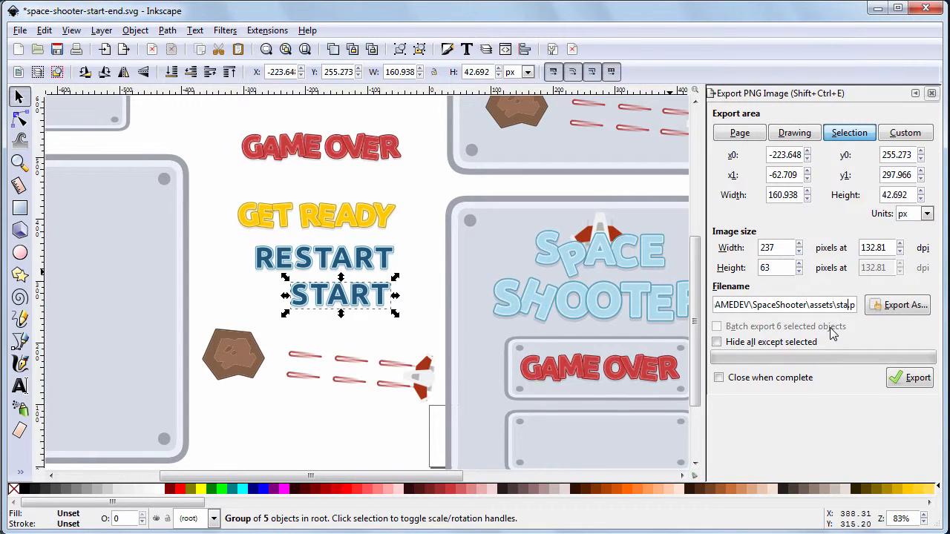
{"action": "type", "text": "rt-2"}
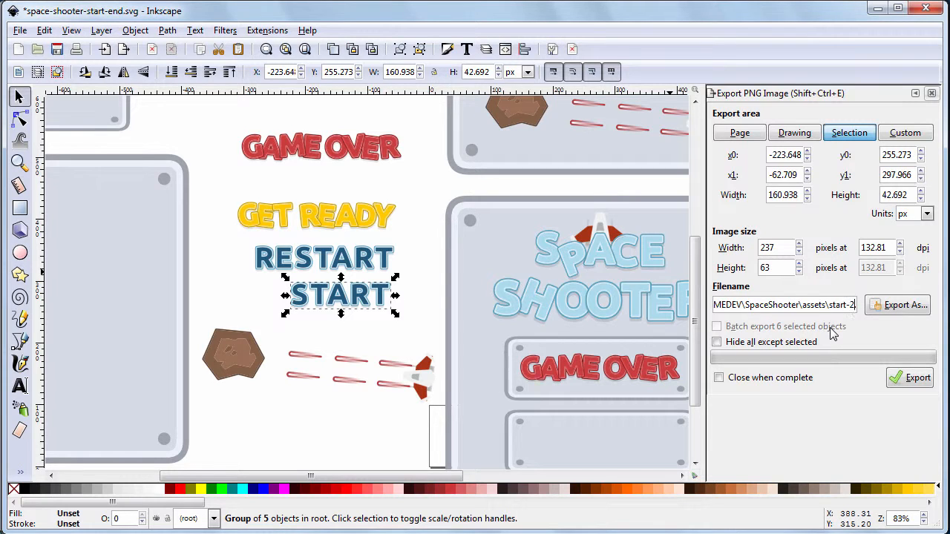
{"action": "type", "text": "37x"}
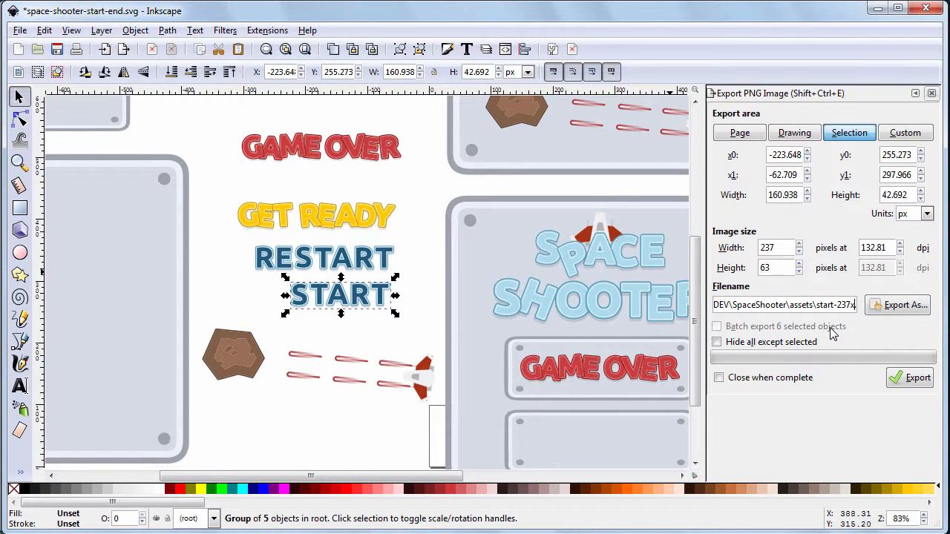
{"action": "type", "text": "63."}
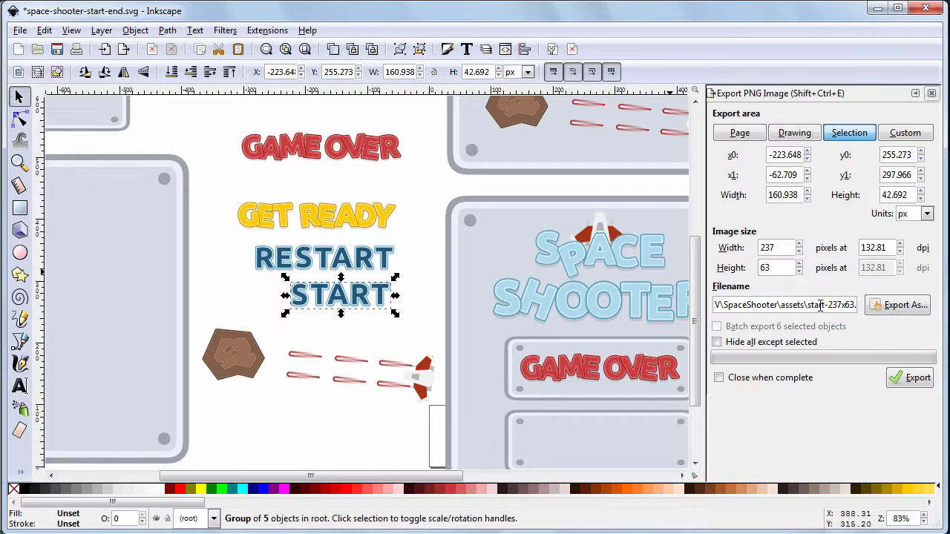
Review the export path, export the START text image and switch back to Construct 2.
{"action": "left_click_drag", "start_coordinate": [821, 306], "coordinate": [701, 306]}
{"action": "left_click", "coordinate": [803, 310]}
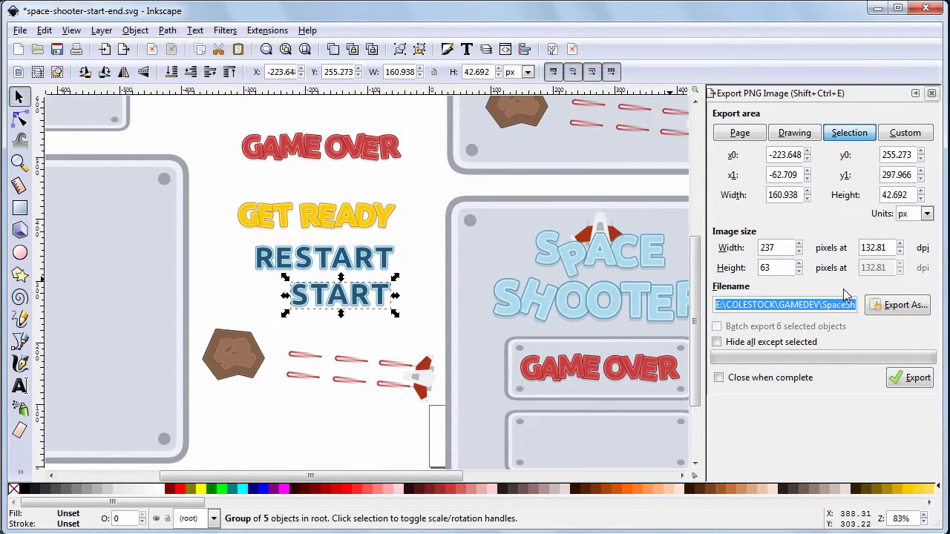
{"action": "left_click", "coordinate": [907, 379]}
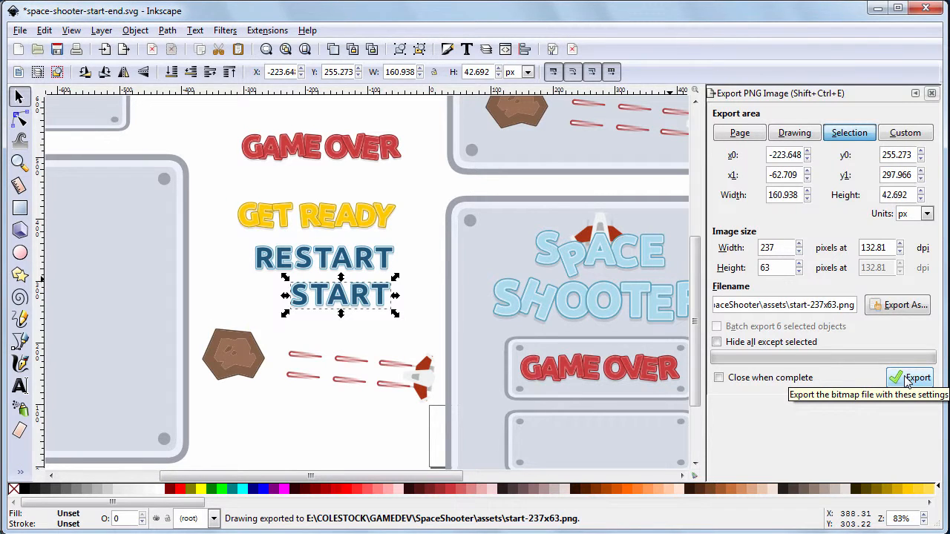
{"action": "key", "text": "alt+Tab"}
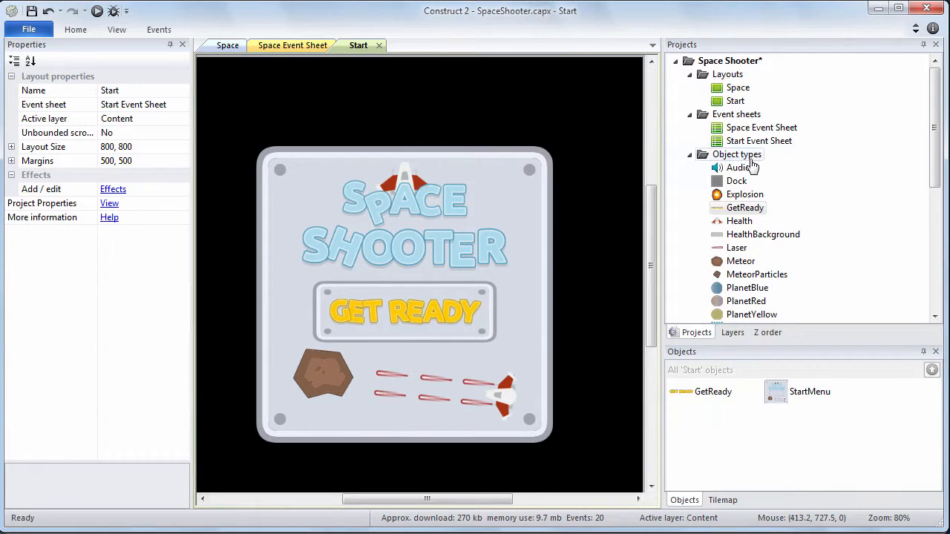
Insert a new Sprite object named Start and place it on the Start layout near the GET READY panel.
{"action": "right_click", "coordinate": [749, 157]}
{"action": "left_click", "coordinate": [776, 168]}
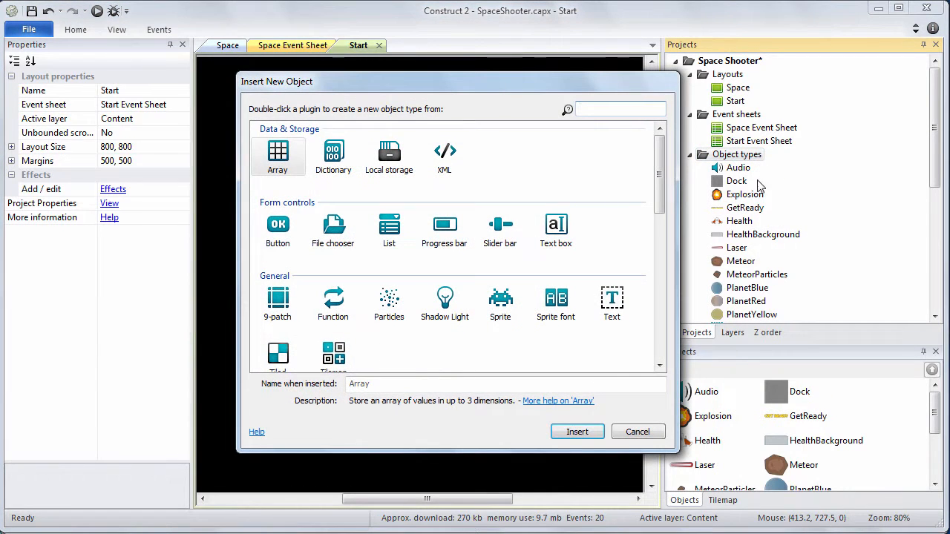
{"action": "left_click", "coordinate": [517, 302]}
{"action": "left_click", "coordinate": [398, 380]}
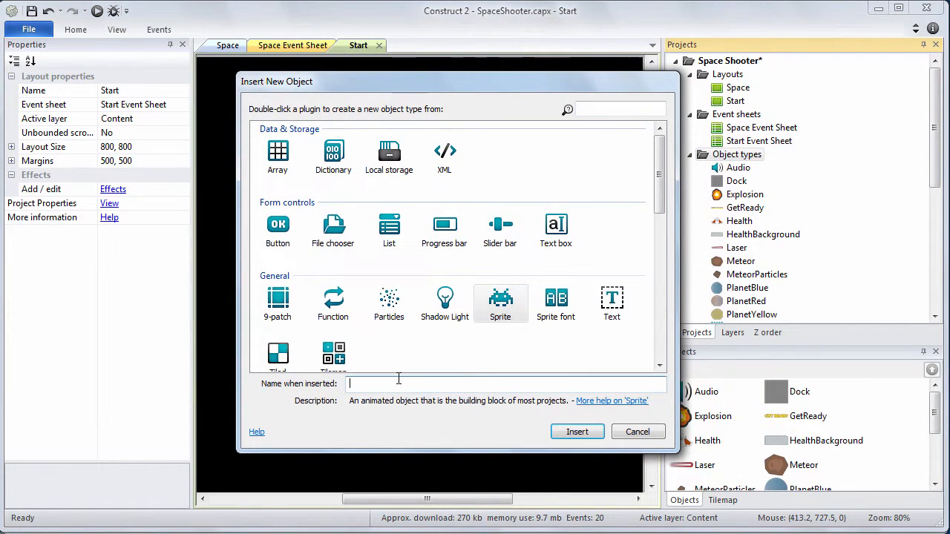
{"action": "type", "text": "Start"}
{"action": "left_click", "coordinate": [578, 432]}
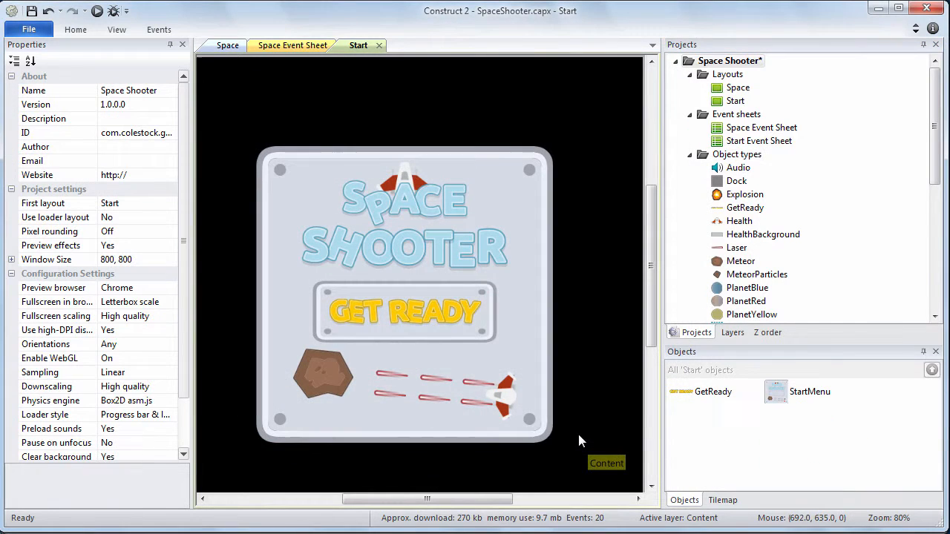
{"action": "left_click", "coordinate": [320, 290]}
Load start-237x63.png from the assets folder as the Start sprite's image, sorting the files by modification date.
{"action": "left_click", "coordinate": [210, 45]}
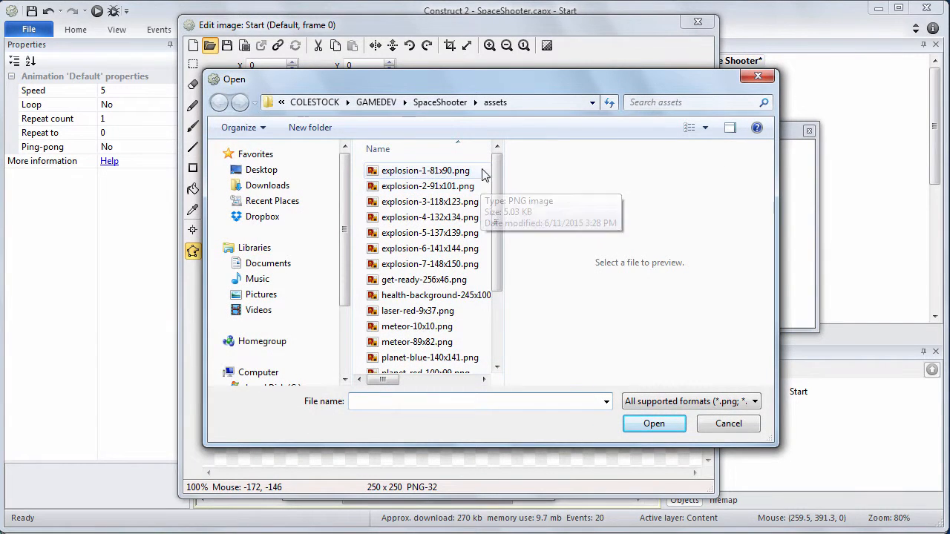
{"action": "left_click_drag", "start_coordinate": [507, 315], "coordinate": [613, 208]}
{"action": "left_click", "coordinate": [578, 152]}
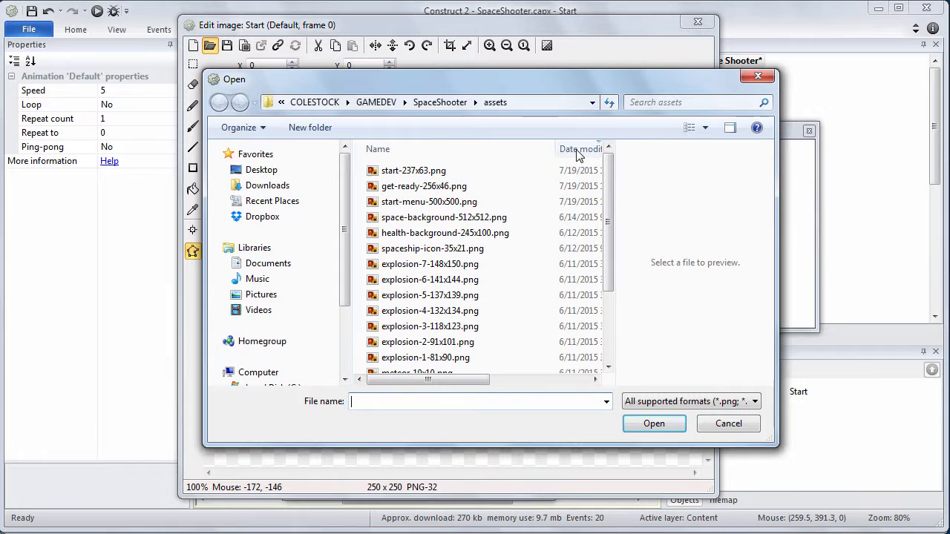
{"action": "double_click", "coordinate": [411, 172]}
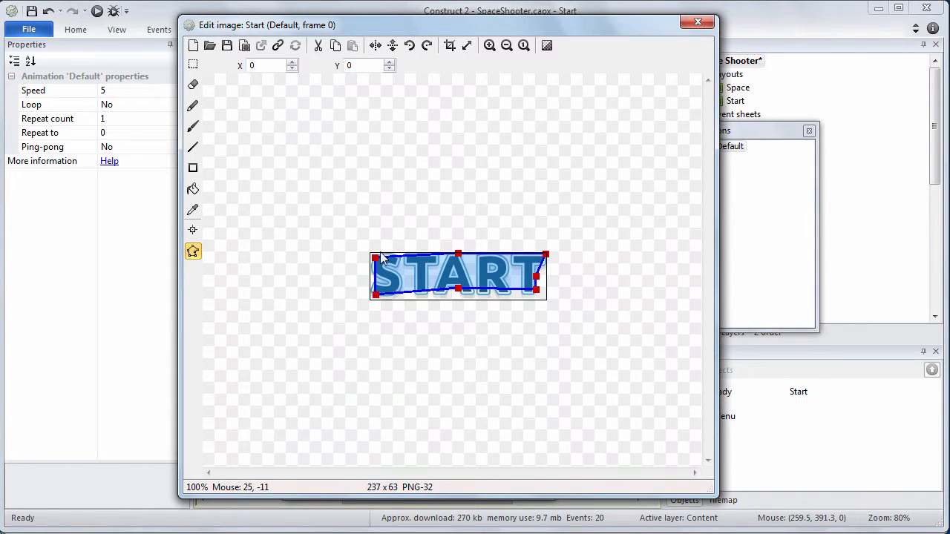
Stretch the Start sprite's collision polygon to the full edges and corners of the image and close the image editor.
{"action": "left_click_drag", "start_coordinate": [377, 257], "coordinate": [365, 250]}
{"action": "left_click_drag", "start_coordinate": [386, 303], "coordinate": [354, 309]}
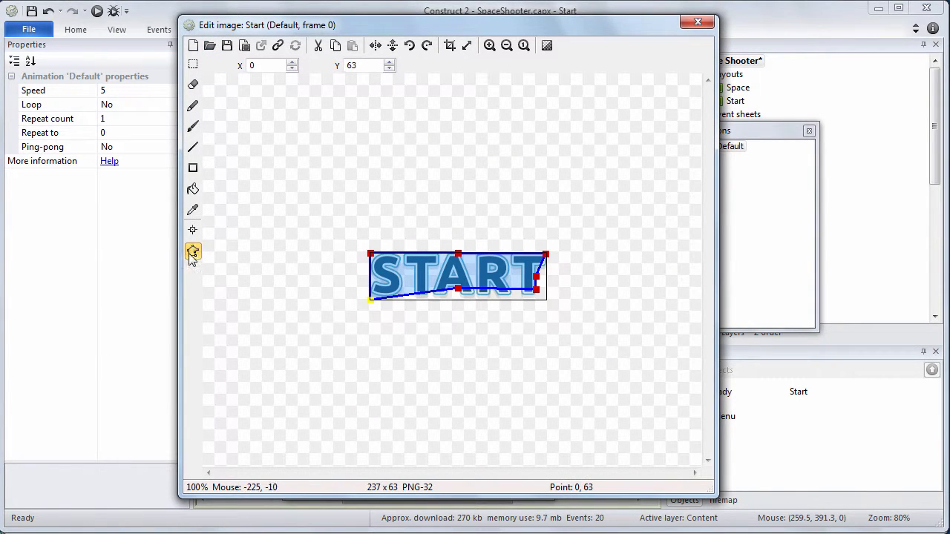
{"action": "left_click_drag", "start_coordinate": [457, 291], "coordinate": [456, 307]}
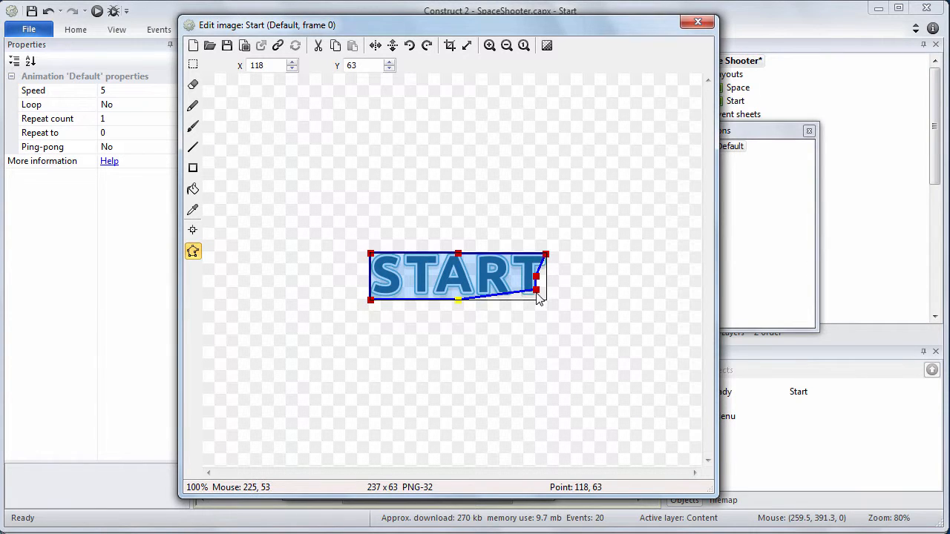
{"action": "left_click_drag", "start_coordinate": [537, 293], "coordinate": [556, 275]}
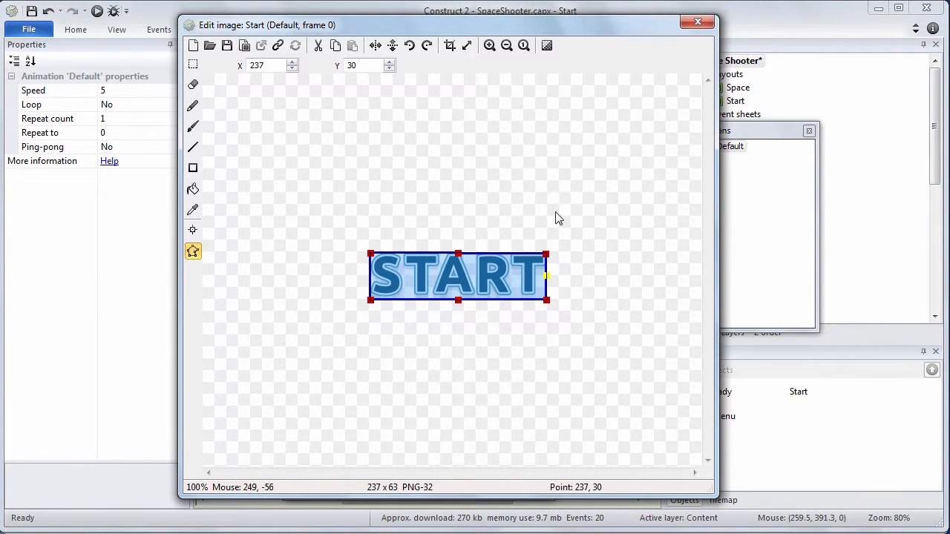
{"action": "left_click", "coordinate": [699, 24]}
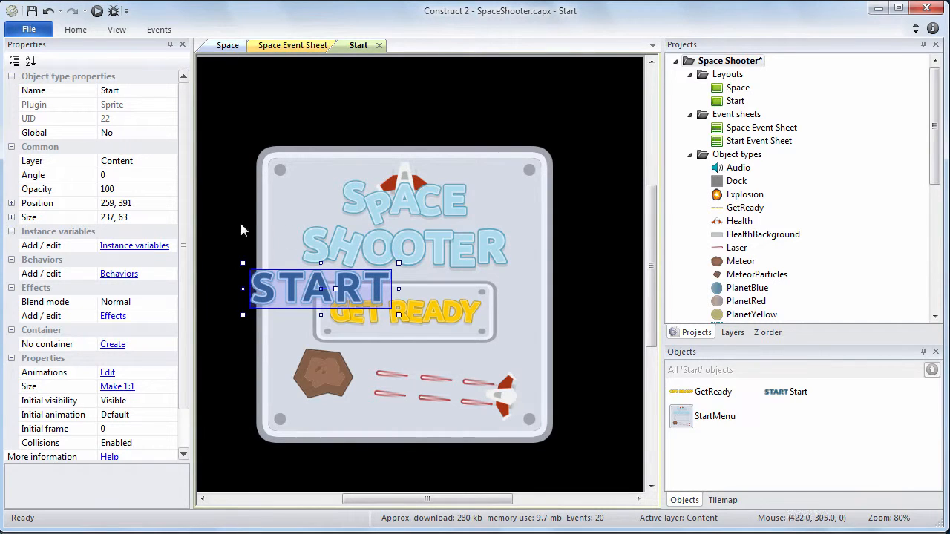
Set the Start sprite's position to 401, 430.
{"action": "left_click", "coordinate": [133, 207]}
{"action": "left_click", "coordinate": [119, 203]}
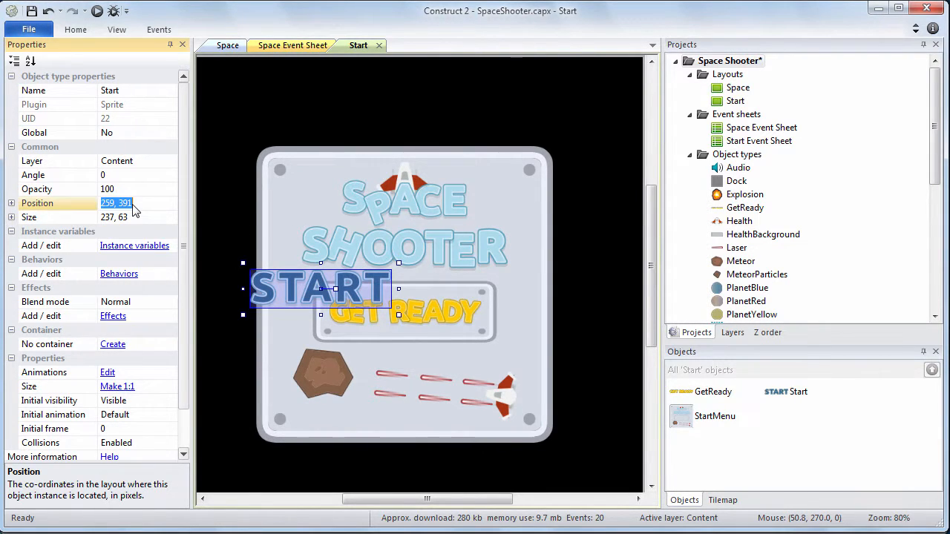
{"action": "type", "text": "401"}
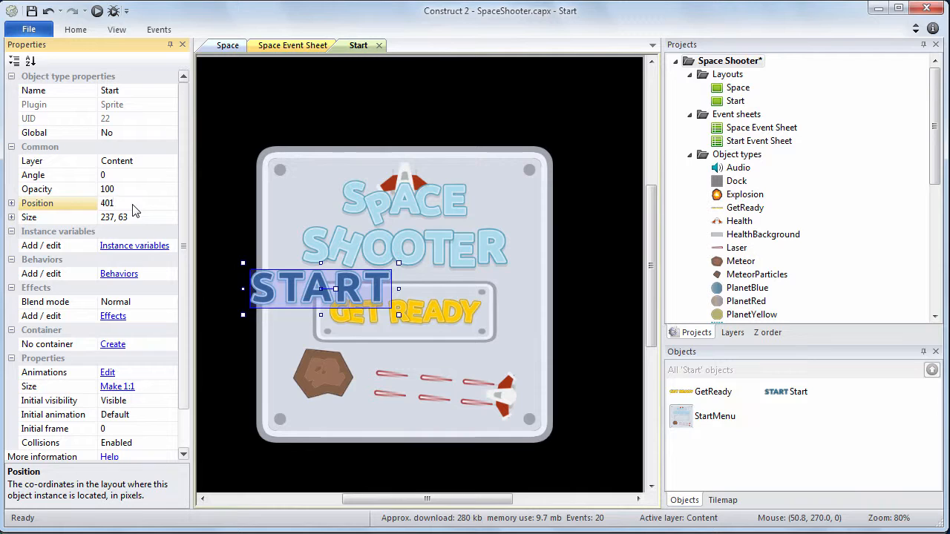
{"action": "type", "text": ", 430"}
{"action": "key", "text": "Return"}
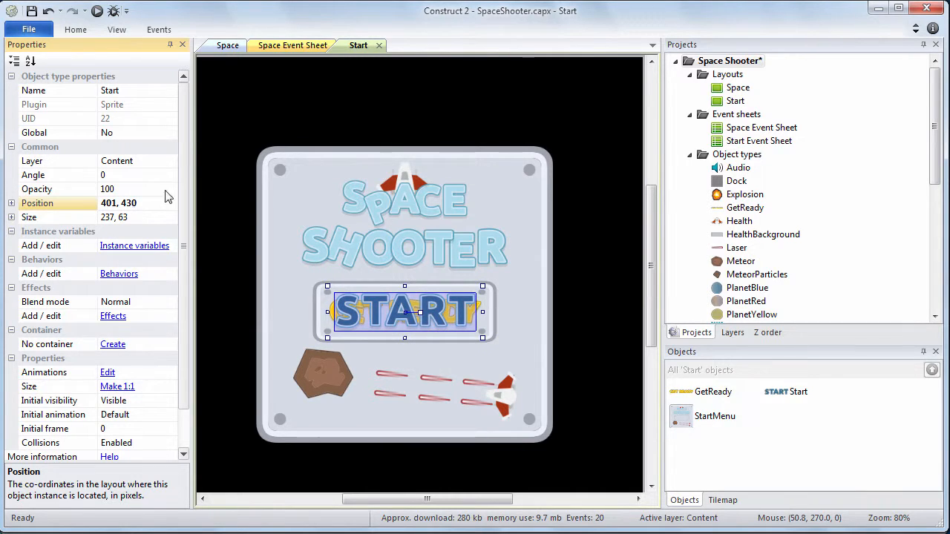
Set the Start sprite's initial visibility to Invisible and save the project.
{"action": "scroll", "coordinate": [184, 214], "scroll_direction": "down", "scroll_amount": 1}
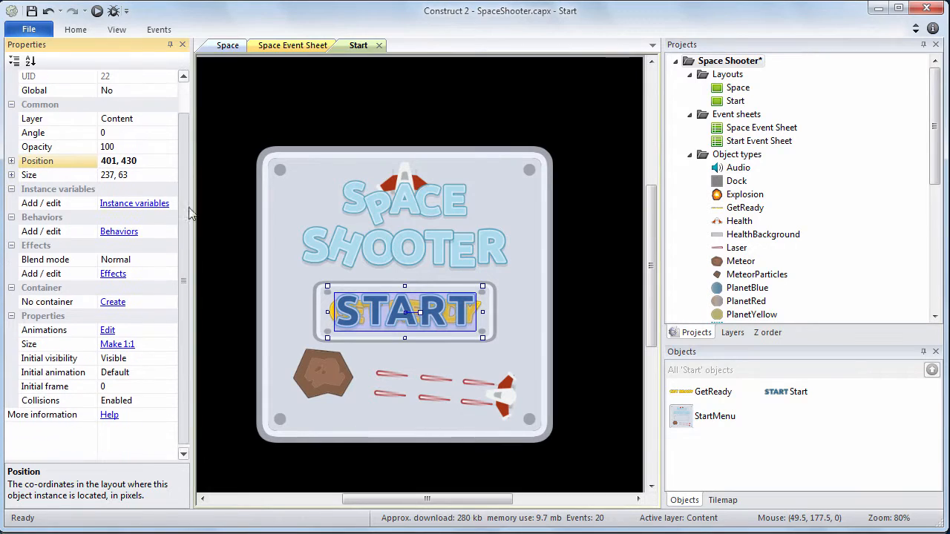
{"action": "left_click", "coordinate": [162, 358]}
{"action": "left_click", "coordinate": [171, 359]}
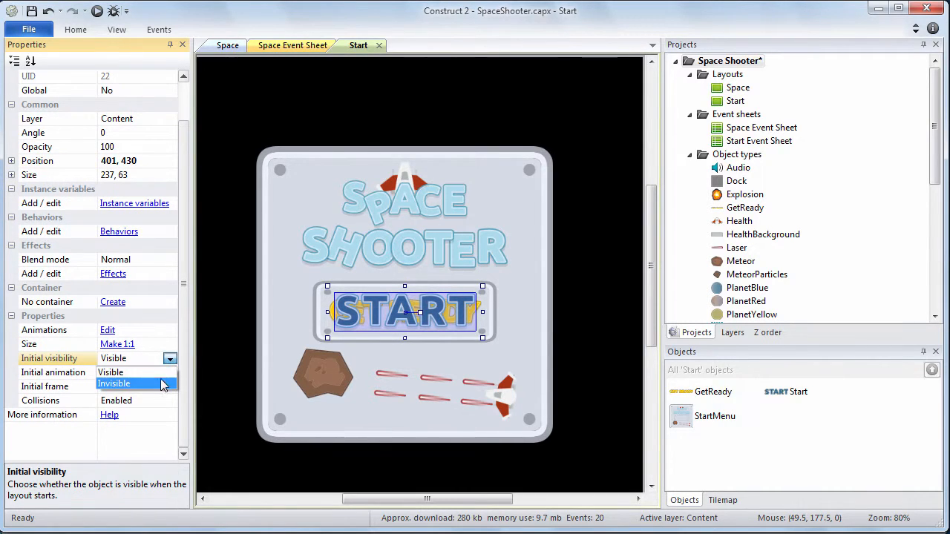
{"action": "left_click", "coordinate": [119, 384]}
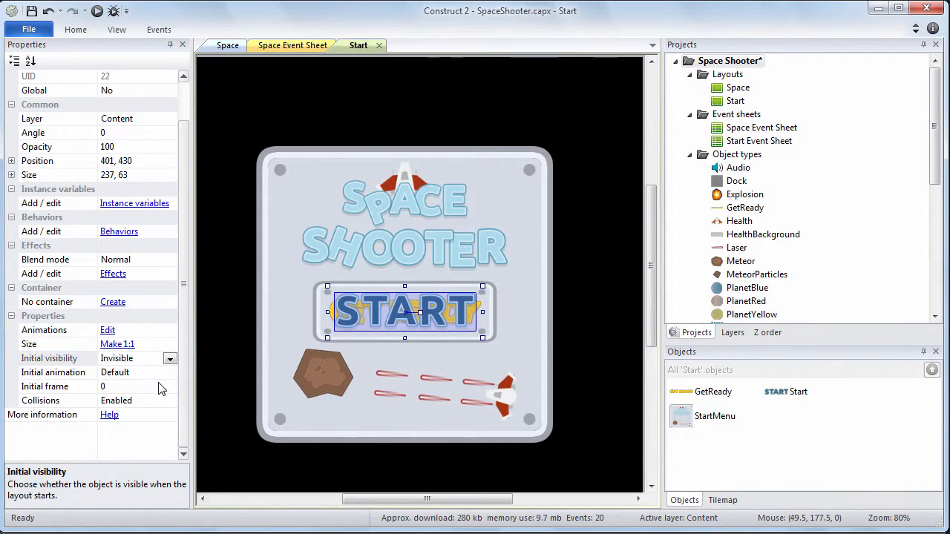
{"action": "left_click", "coordinate": [31, 11]}
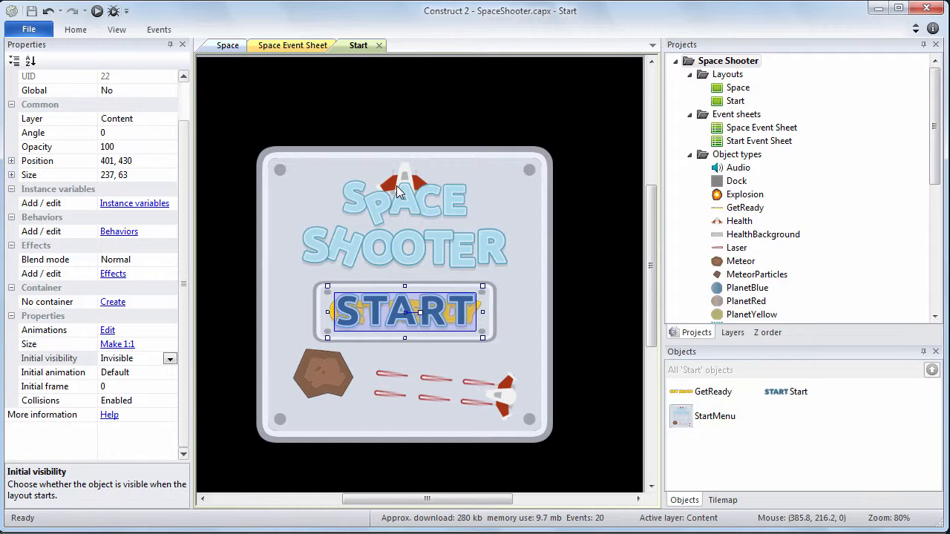
Check the Z order of the Start layout's sprites and insert a Mouse object into the project.
{"action": "left_click", "coordinate": [767, 333]}
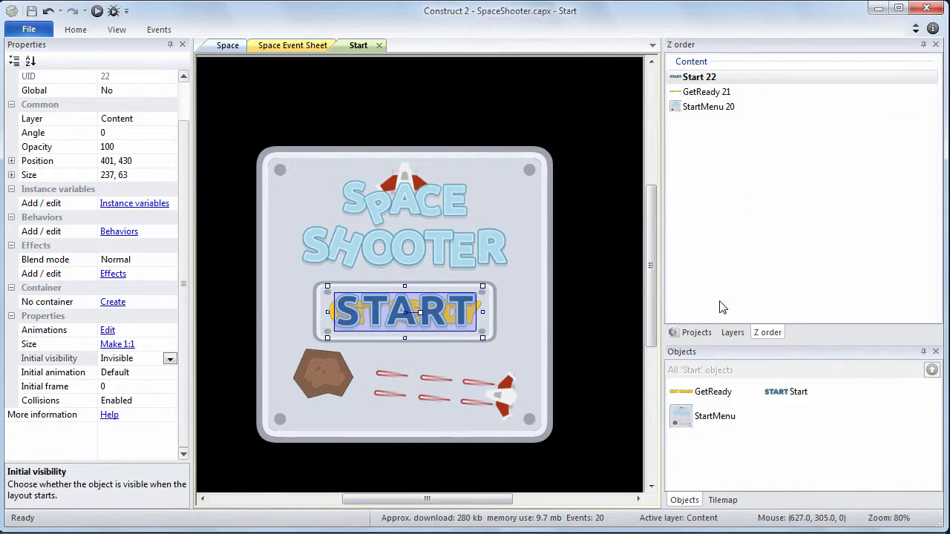
{"action": "left_click", "coordinate": [696, 333]}
{"action": "left_click", "coordinate": [760, 167]}
{"action": "left_click", "coordinate": [754, 156]}
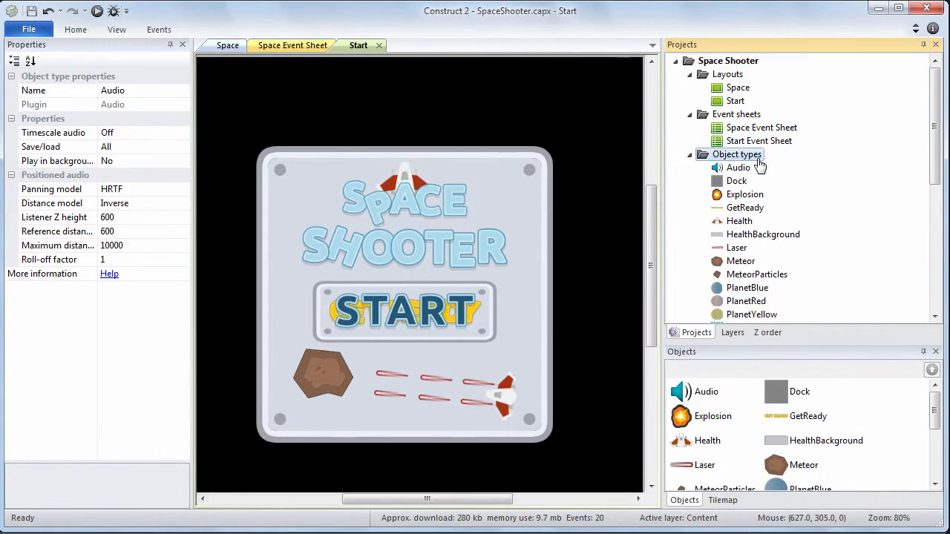
{"action": "right_click", "coordinate": [755, 157]}
{"action": "left_click", "coordinate": [777, 168]}
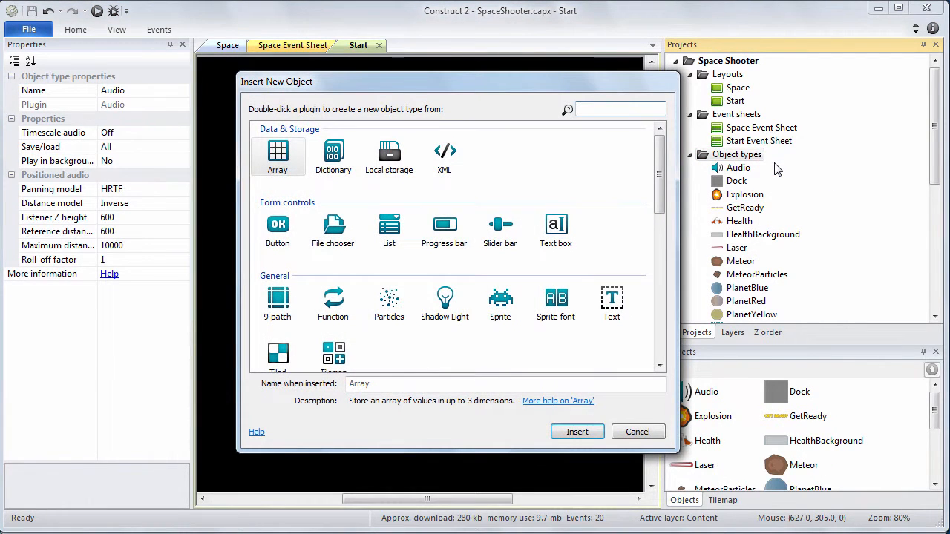
{"action": "left_click_drag", "start_coordinate": [663, 154], "coordinate": [661, 195]}
{"action": "left_click", "coordinate": [389, 290]}
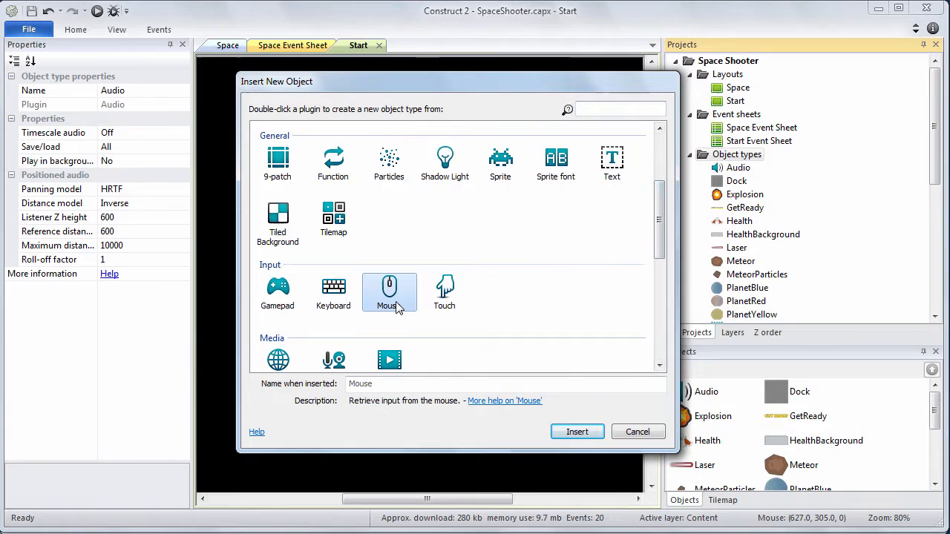
{"action": "left_click", "coordinate": [587, 431]}
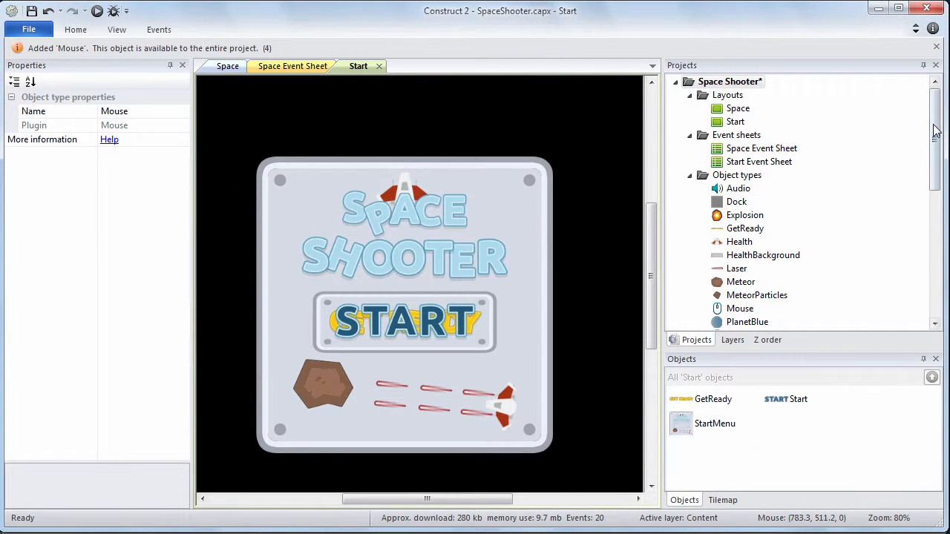
Insert a Keyboard object into the project and select it among the object types.
{"action": "left_click_drag", "start_coordinate": [937, 131], "coordinate": [878, 144]}
{"action": "right_click", "coordinate": [745, 161]}
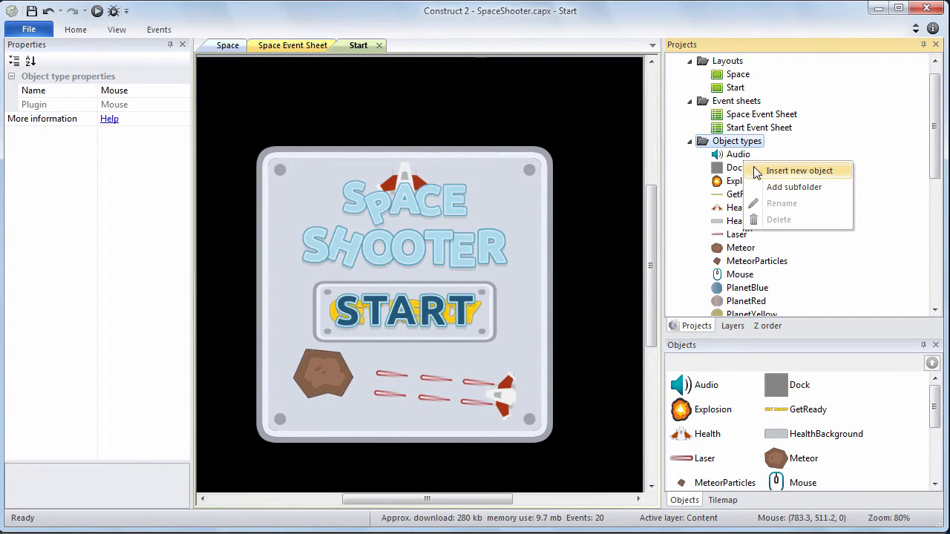
{"action": "left_click", "coordinate": [757, 171]}
{"action": "left_click_drag", "start_coordinate": [664, 180], "coordinate": [660, 245]}
{"action": "left_click", "coordinate": [333, 259]}
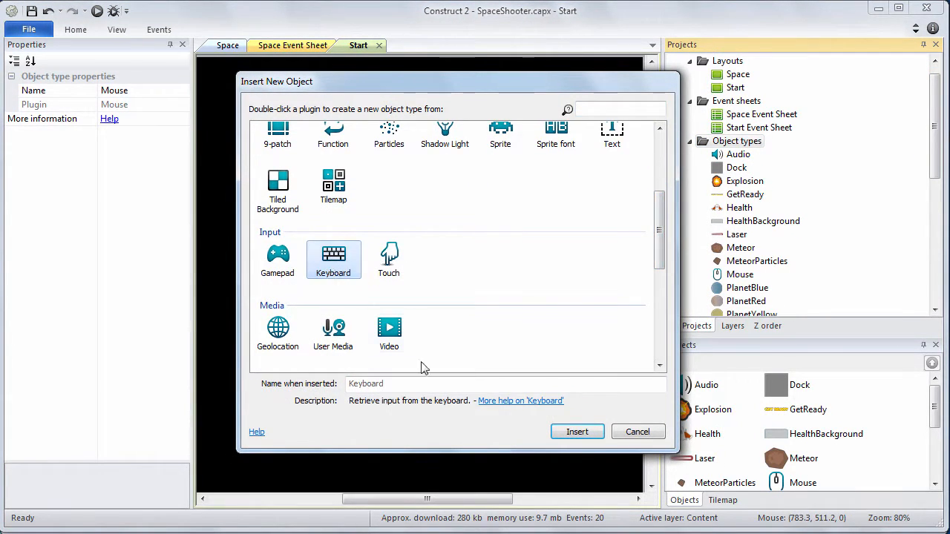
{"action": "left_click", "coordinate": [564, 432]}
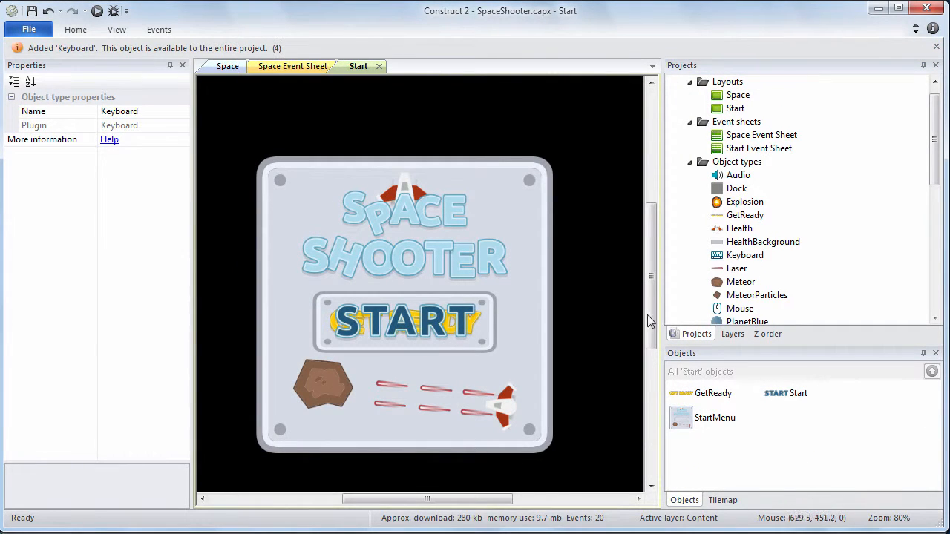
{"action": "left_click", "coordinate": [738, 256]}
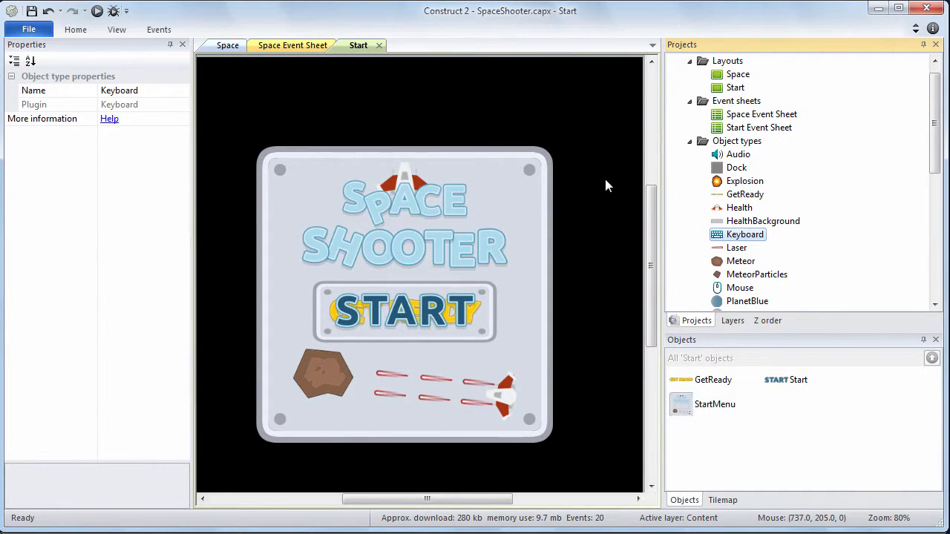
In the Start Event Sheet, define a new global variable named GameOver with type Text and initial value Lose.
{"action": "double_click", "coordinate": [759, 128]}
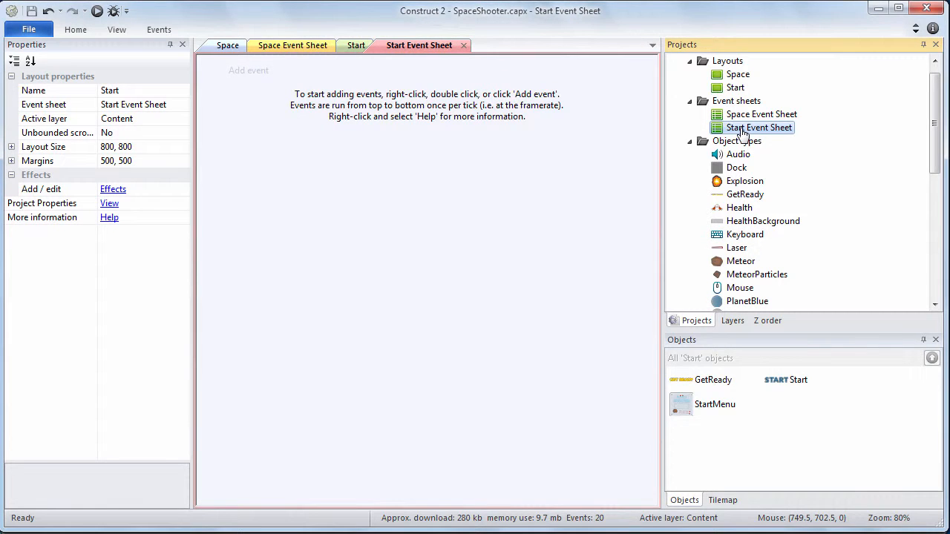
{"action": "right_click", "coordinate": [428, 185]}
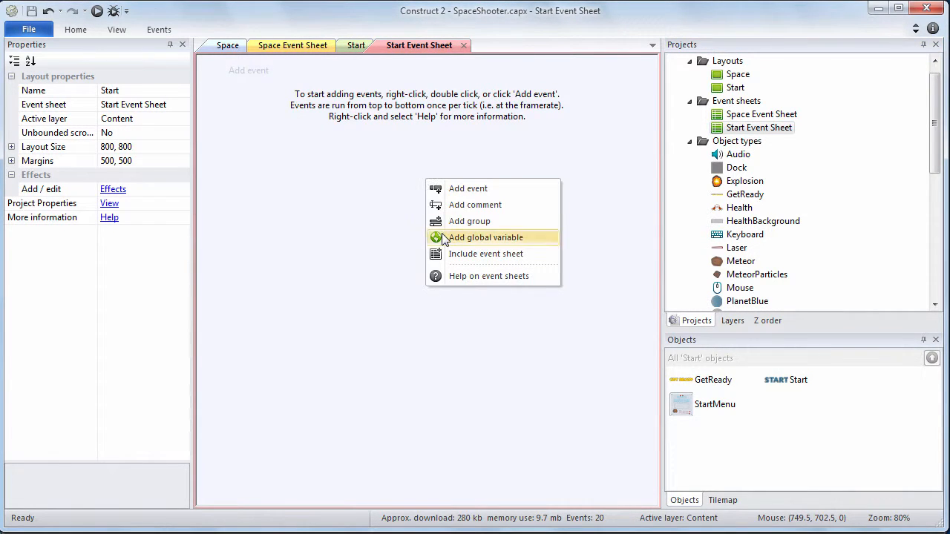
{"action": "left_click", "coordinate": [475, 237]}
{"action": "type", "text": "GameOver"}
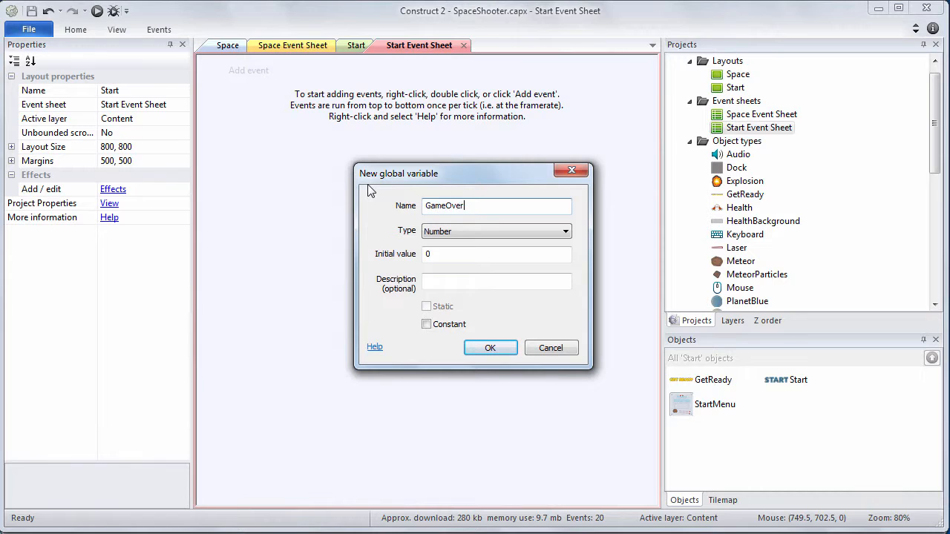
{"action": "key", "text": "Tab"}
{"action": "key", "text": "Down"}
{"action": "key", "text": "Tab"}
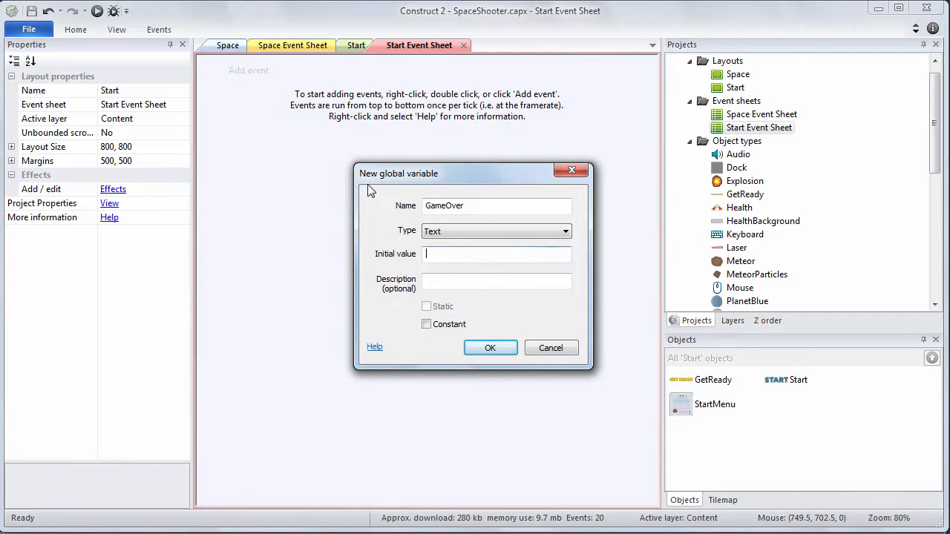
{"action": "key", "text": "Tab"}
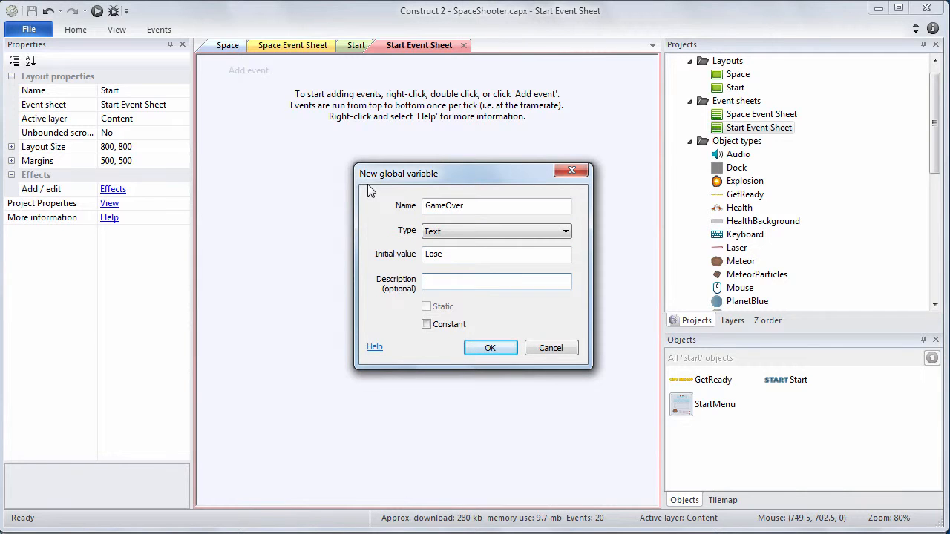
Describe the GameOver variable as 'State of the game when over: "Win" or "Lose"' and create it.
{"action": "key", "text": "ctrl+v"}
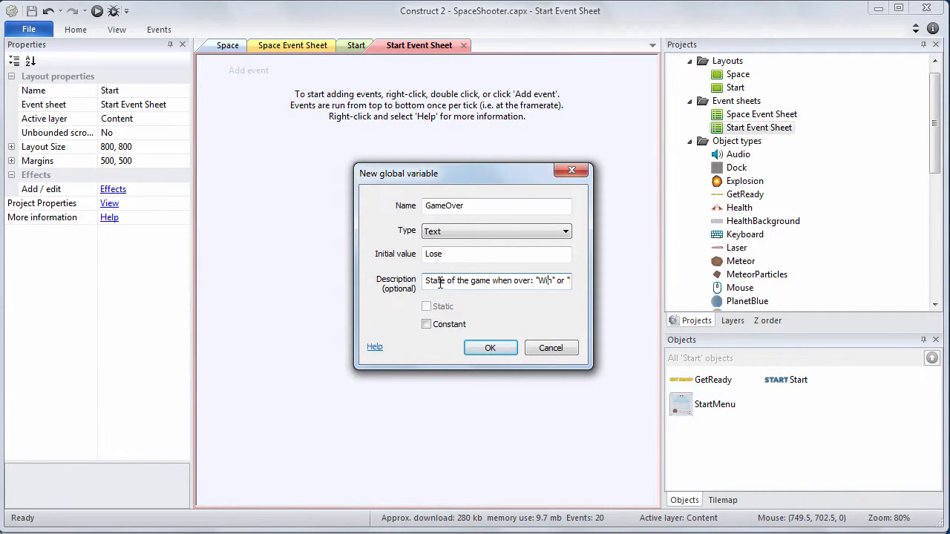
{"action": "key", "text": "End"}
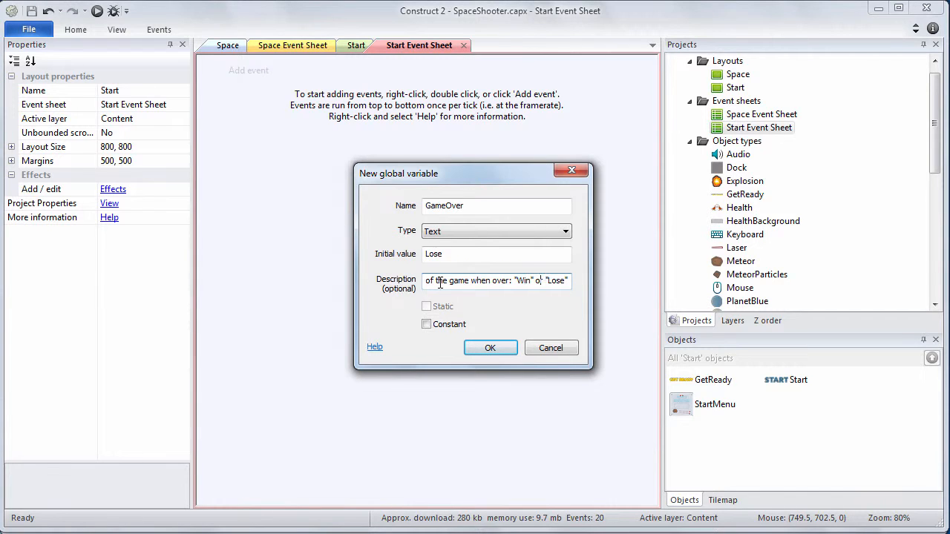
{"action": "key", "text": "Home"}
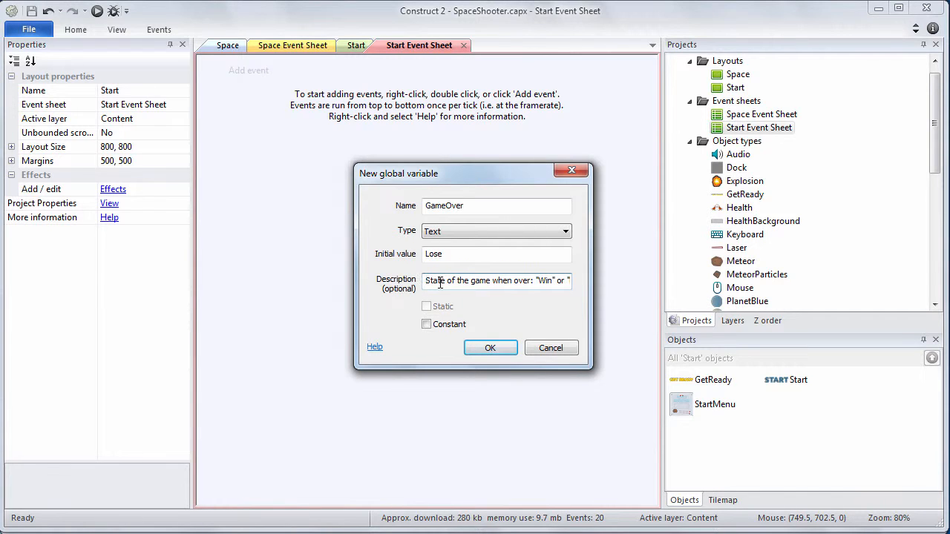
{"action": "left_click", "coordinate": [494, 349]}
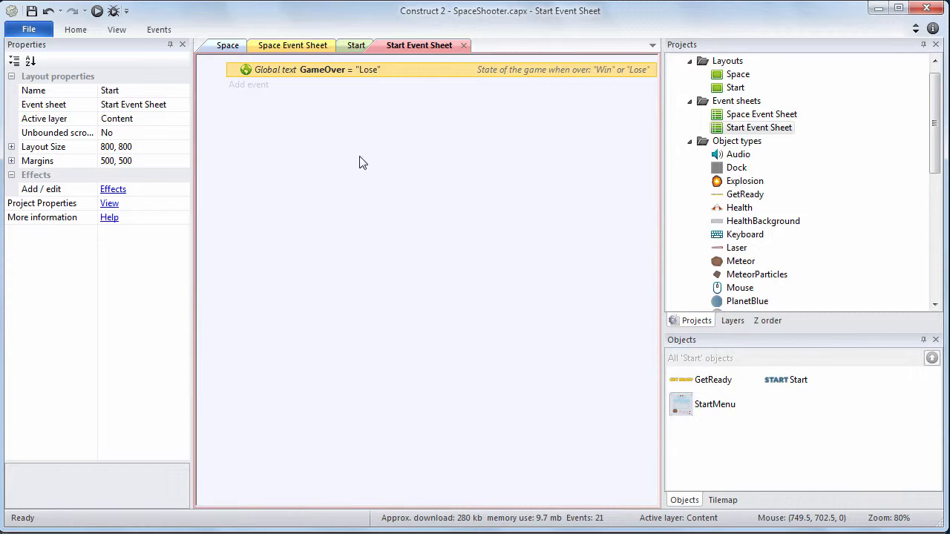
Add an event group named Start of Game, described as "Code that runs at the start of the game".
{"action": "right_click", "coordinate": [313, 157]}
{"action": "left_click", "coordinate": [344, 195]}
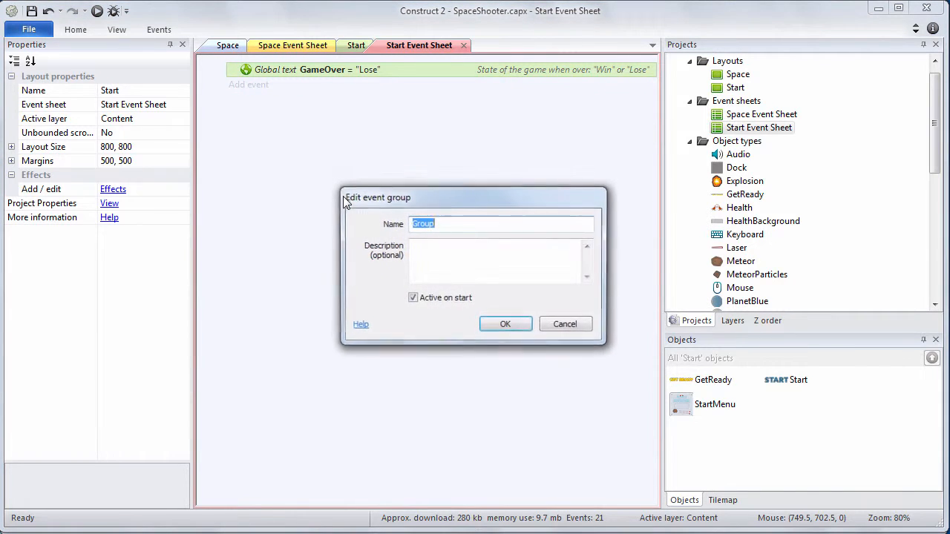
{"action": "type", "text": "Start"}
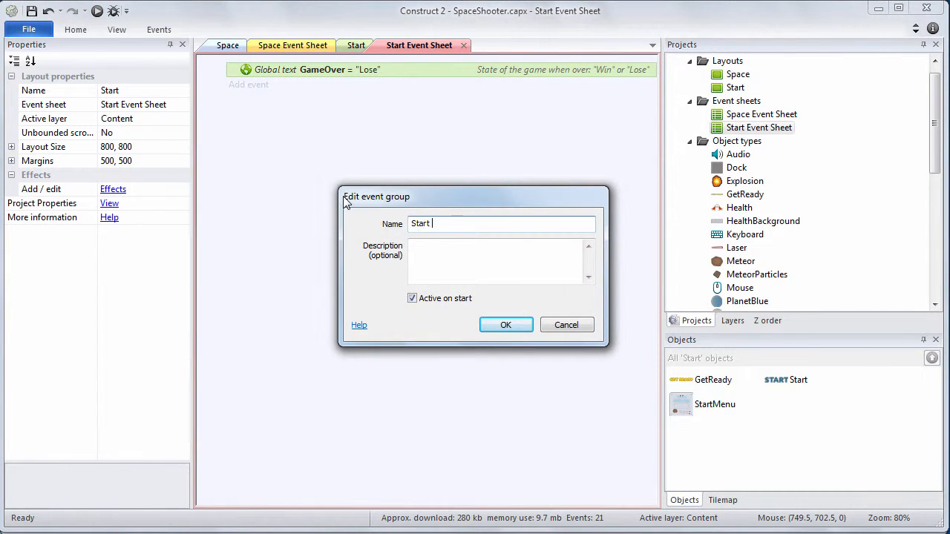
{"action": "type", "text": " of Game"}
{"action": "key", "text": "Tab"}
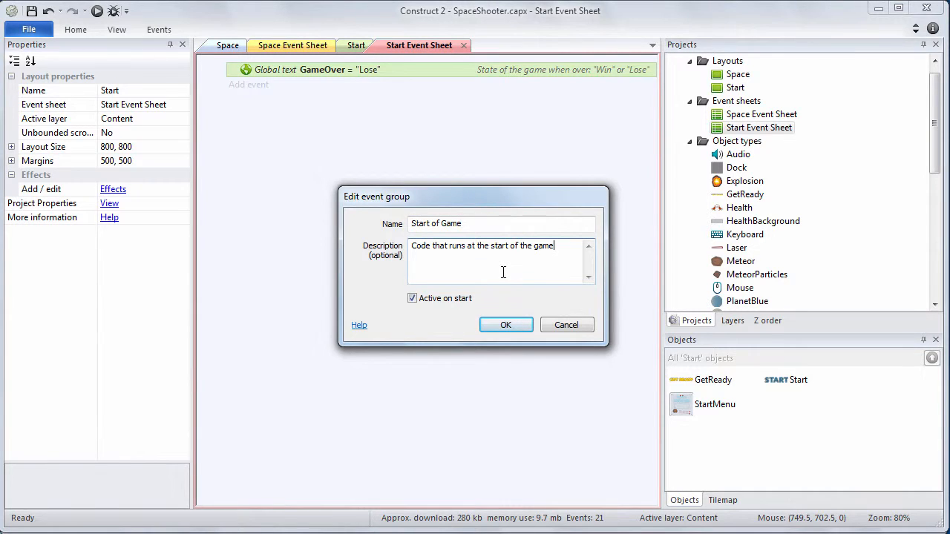
{"action": "left_click_drag", "start_coordinate": [413, 246], "coordinate": [566, 250]}
{"action": "left_click", "coordinate": [565, 250]}
{"action": "left_click", "coordinate": [506, 325]}
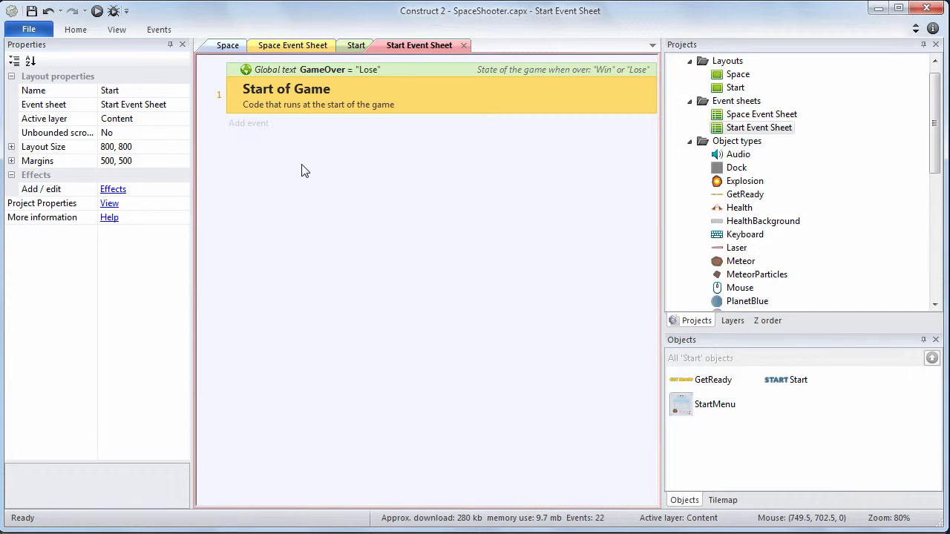
Add an event with the System condition On start of layout below the Start of Game group.
{"action": "left_click", "coordinate": [248, 125]}
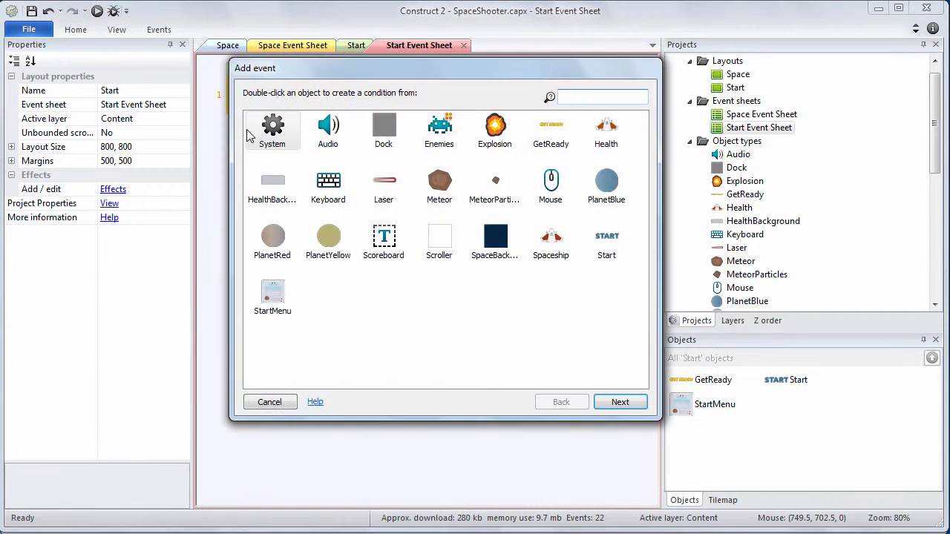
{"action": "double_click", "coordinate": [274, 136]}
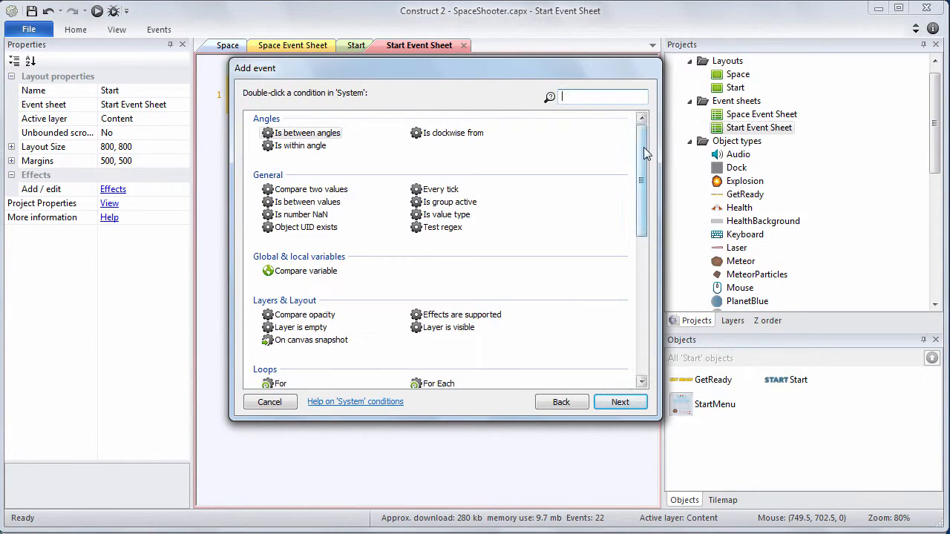
{"action": "left_click_drag", "start_coordinate": [644, 147], "coordinate": [656, 279]}
{"action": "left_click", "coordinate": [318, 341]}
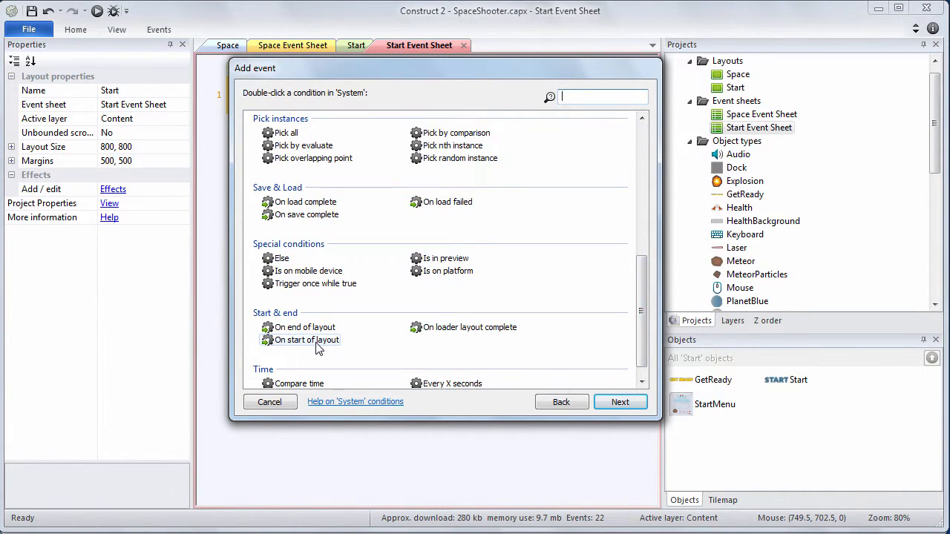
{"action": "double_click", "coordinate": [317, 343]}
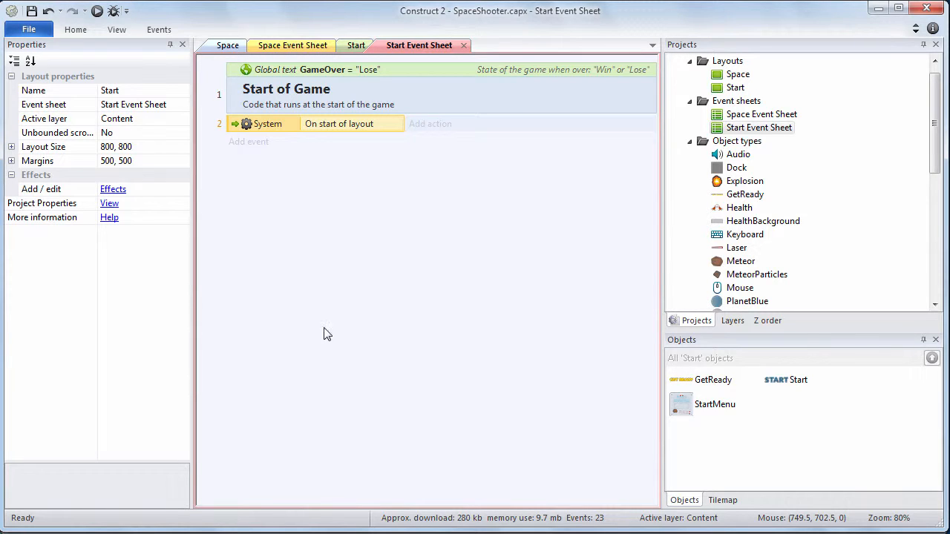
Give the On start of layout event a GetReady Flash action with on time 0.5, off time 0.5 and duration 8.0.
{"action": "left_click", "coordinate": [412, 126]}
{"action": "double_click", "coordinate": [541, 133]}
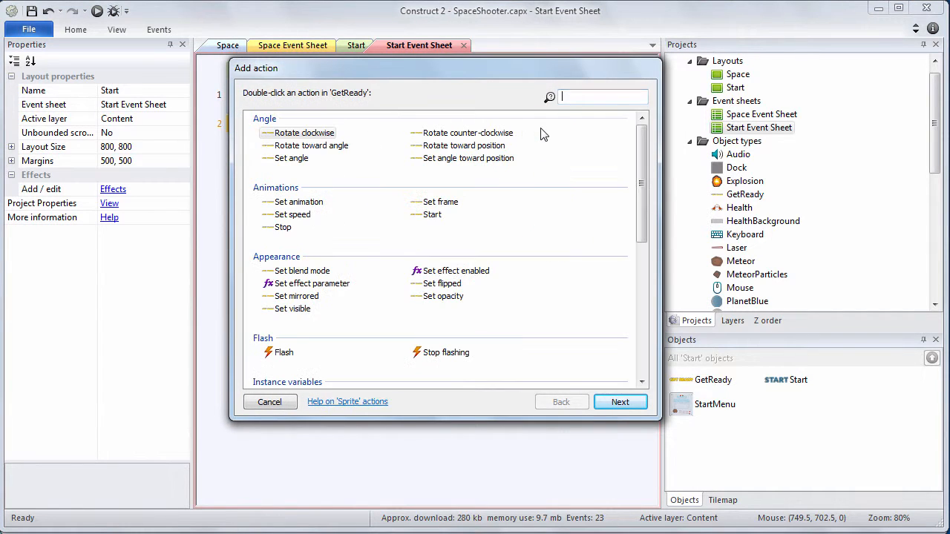
{"action": "double_click", "coordinate": [283, 353]}
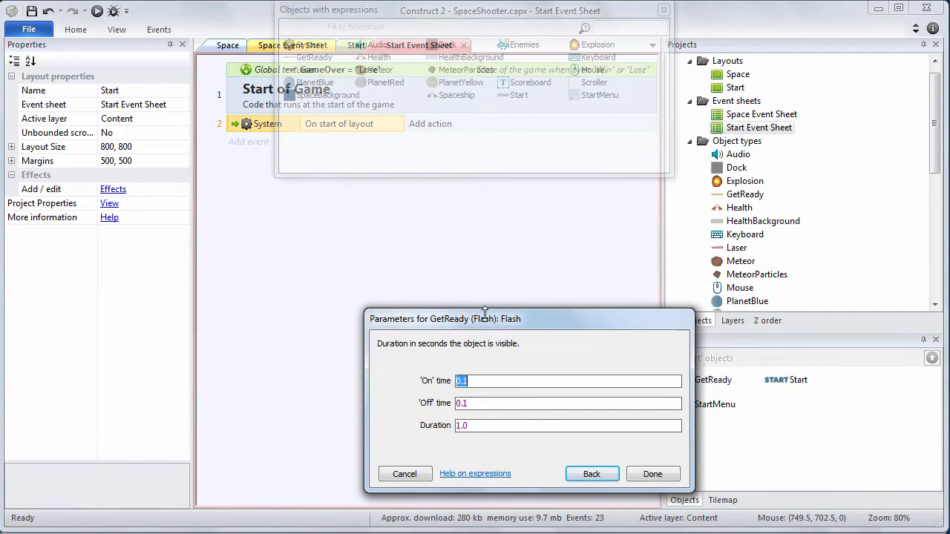
{"action": "left_click_drag", "start_coordinate": [483, 318], "coordinate": [387, 152]}
{"action": "left_click", "coordinate": [385, 216]}
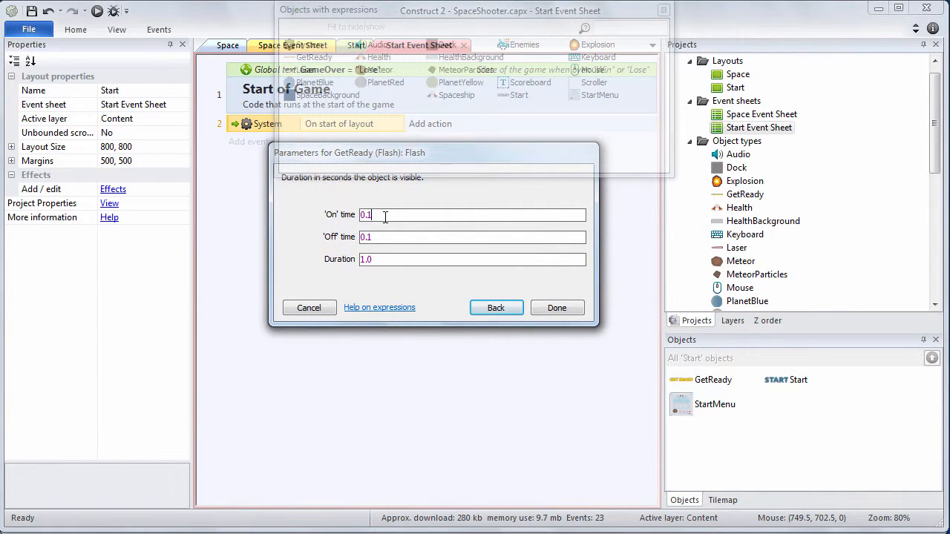
{"action": "key", "text": "BackSpace"}
{"action": "type", "text": "5"}
{"action": "key", "text": "Tab"}
{"action": "type", "text": "0.5"}
{"action": "key", "text": "Tab"}
{"action": "type", "text": "8.0"}
{"action": "left_click", "coordinate": [552, 309]}
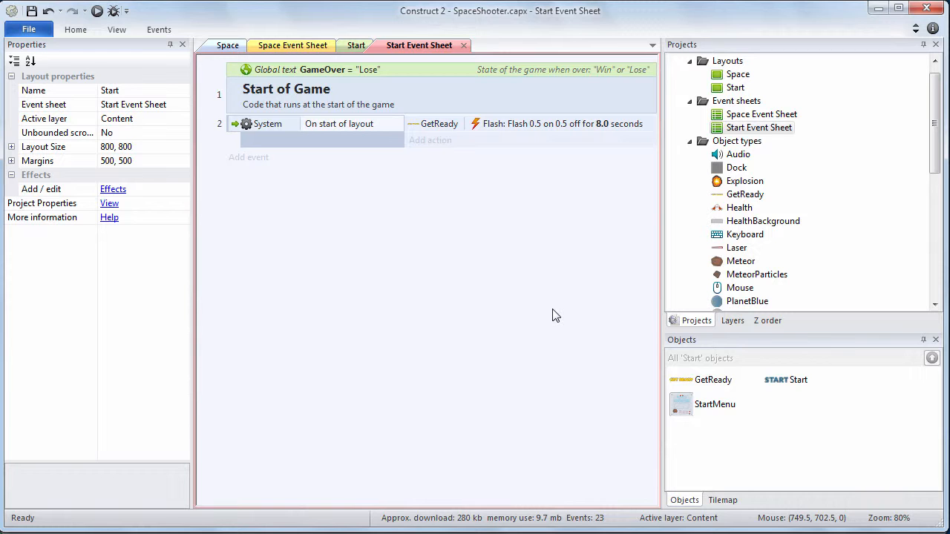
Add a System Wait action of 8.0 seconds to the On start of layout event.
{"action": "left_click", "coordinate": [426, 141]}
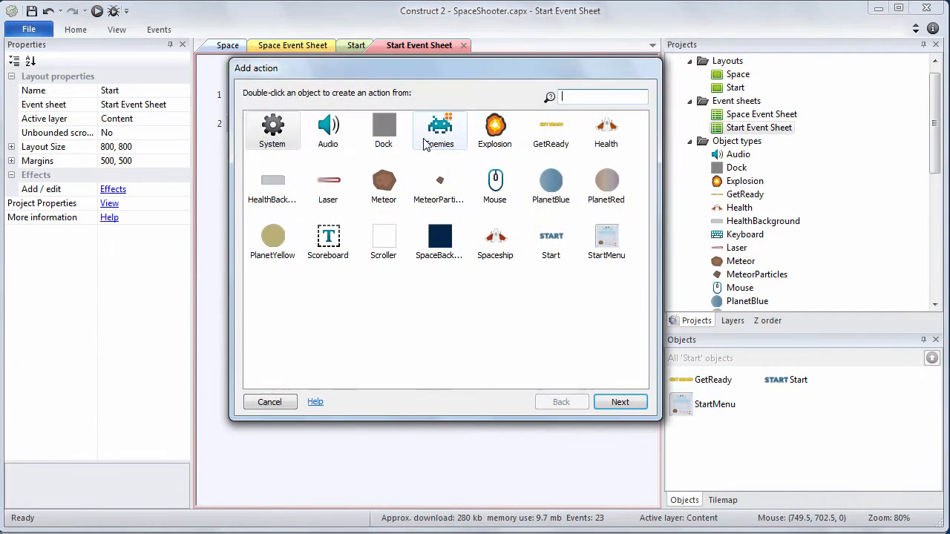
{"action": "double_click", "coordinate": [284, 132]}
{"action": "left_click_drag", "start_coordinate": [643, 159], "coordinate": [642, 287]}
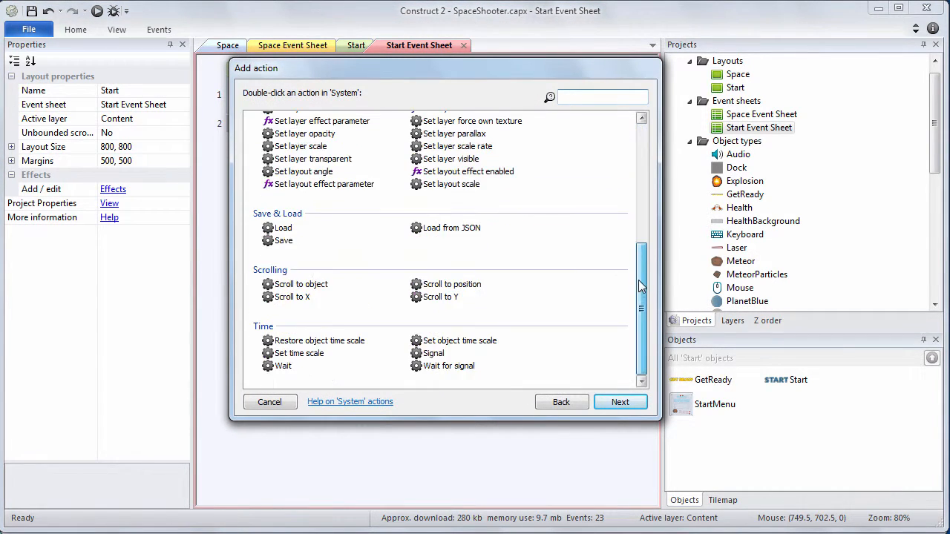
{"action": "double_click", "coordinate": [282, 366]}
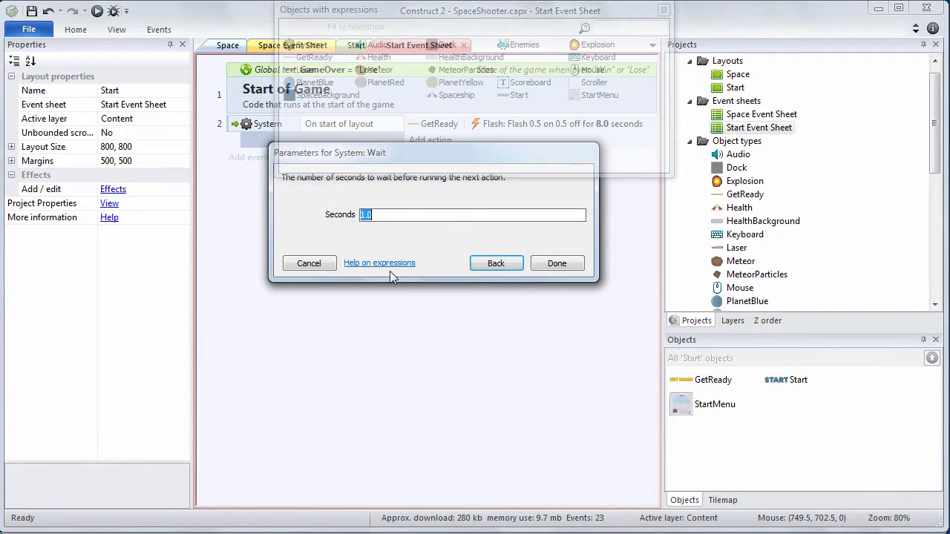
{"action": "type", "text": "8.0"}
{"action": "key", "text": "Return"}
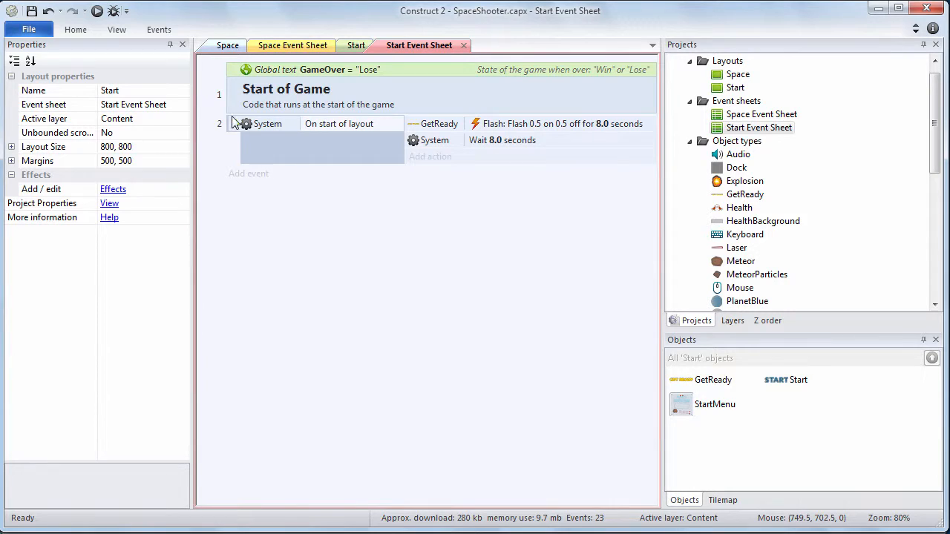
Nest the On start of layout event inside the Start of Game group and comment it 'Flash "Get Ready" and wait'.
{"action": "left_click_drag", "start_coordinate": [236, 123], "coordinate": [259, 113]}
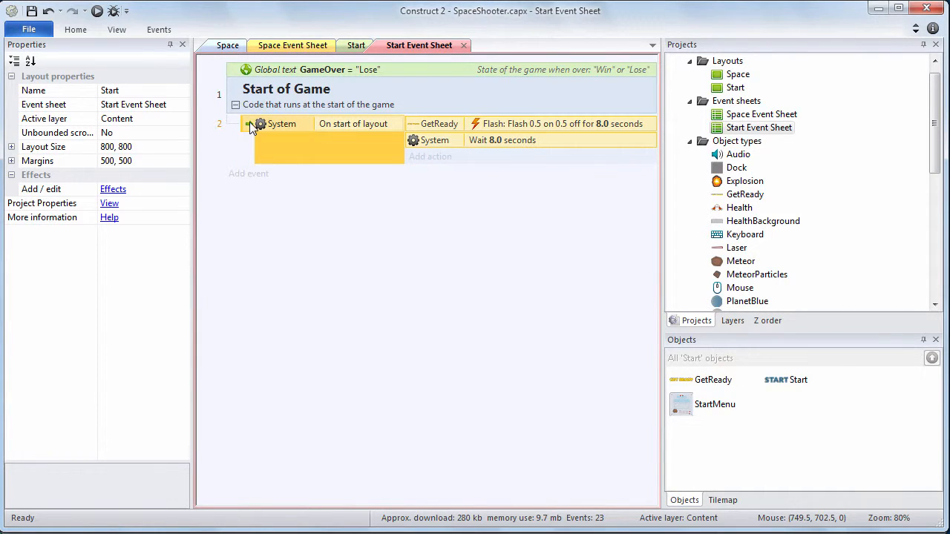
{"action": "right_click", "coordinate": [251, 126]}
{"action": "mouse_move", "coordinate": [383, 133]}
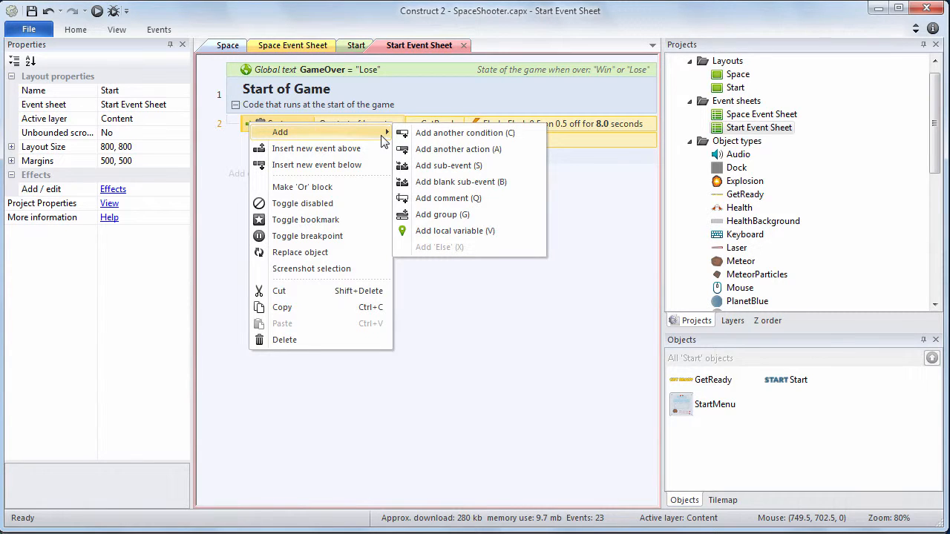
{"action": "left_click", "coordinate": [434, 199]}
{"action": "type", "text": "F"}
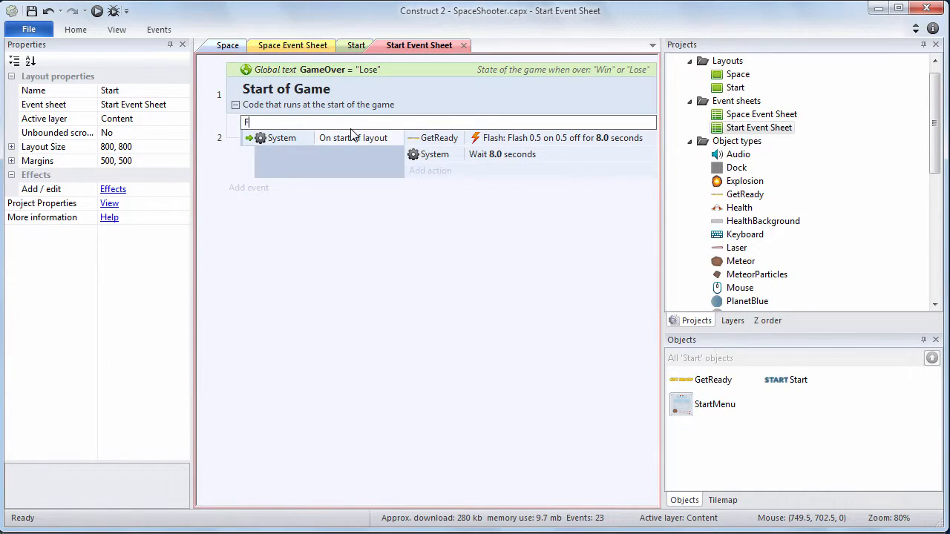
{"action": "type", "text": "lash \"Get Ready\" and wait"}
{"action": "key", "text": "Return"}
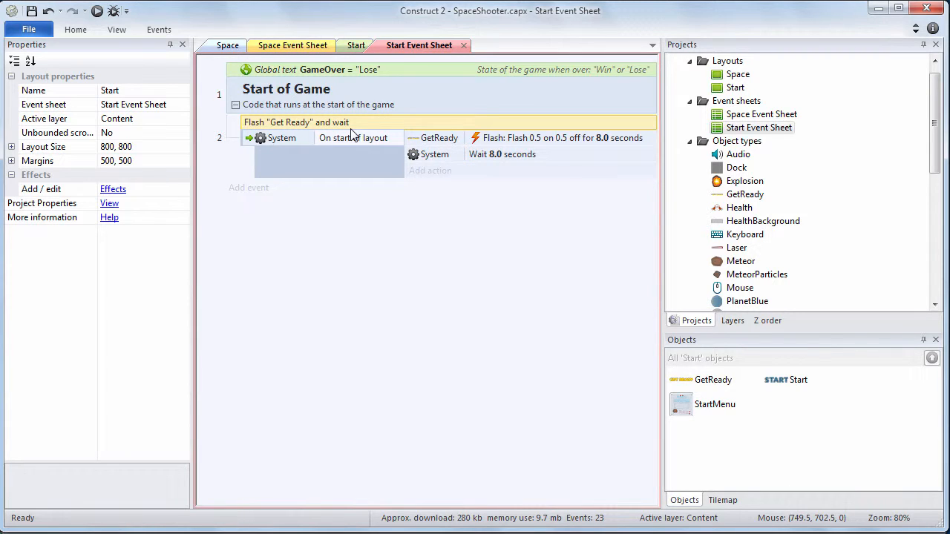
Add a new event with the GetReady condition On flash ended.
{"action": "left_click", "coordinate": [250, 190]}
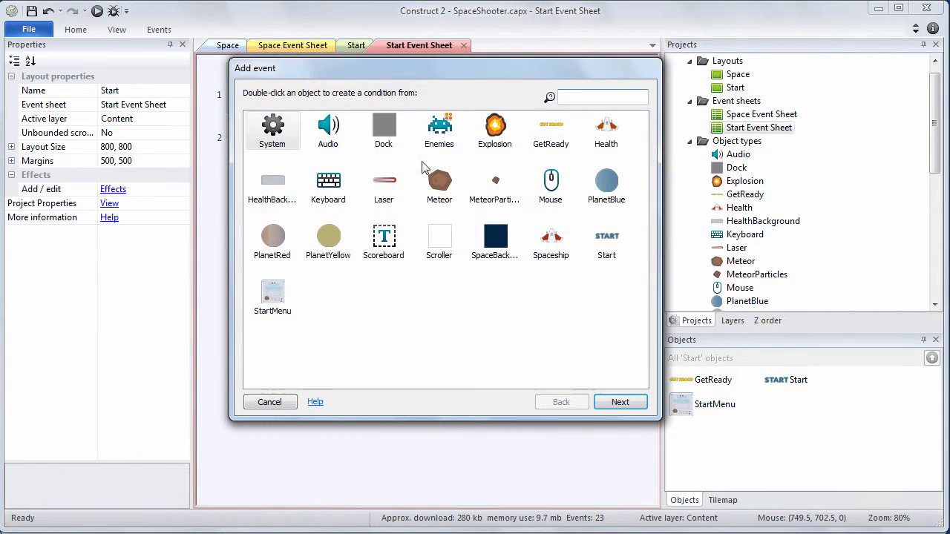
{"action": "double_click", "coordinate": [557, 134]}
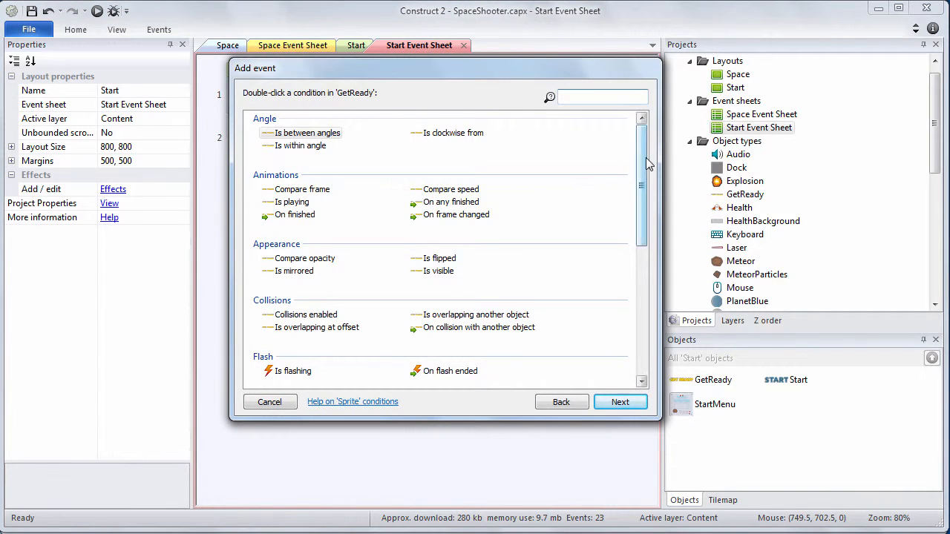
{"action": "scroll", "coordinate": [638, 178], "scroll_direction": "down", "scroll_amount": 5}
{"action": "double_click", "coordinate": [445, 272]}
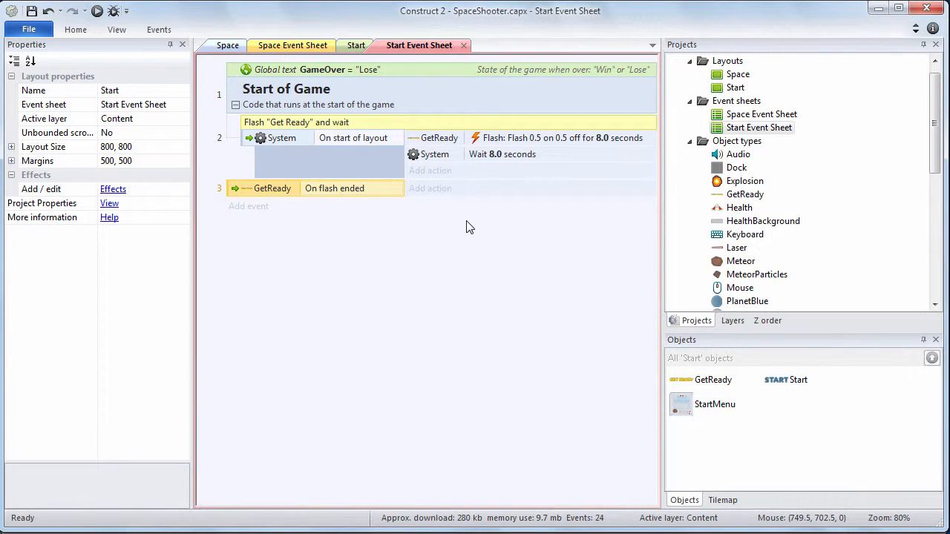
Add an action to the On flash ended event that sets GetReady to Invisible.
{"action": "left_click", "coordinate": [429, 189]}
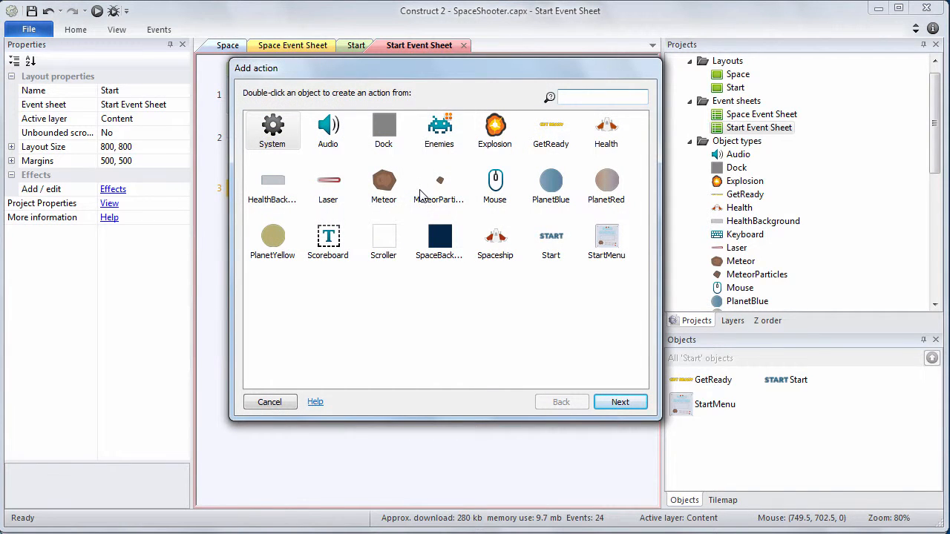
{"action": "double_click", "coordinate": [531, 141]}
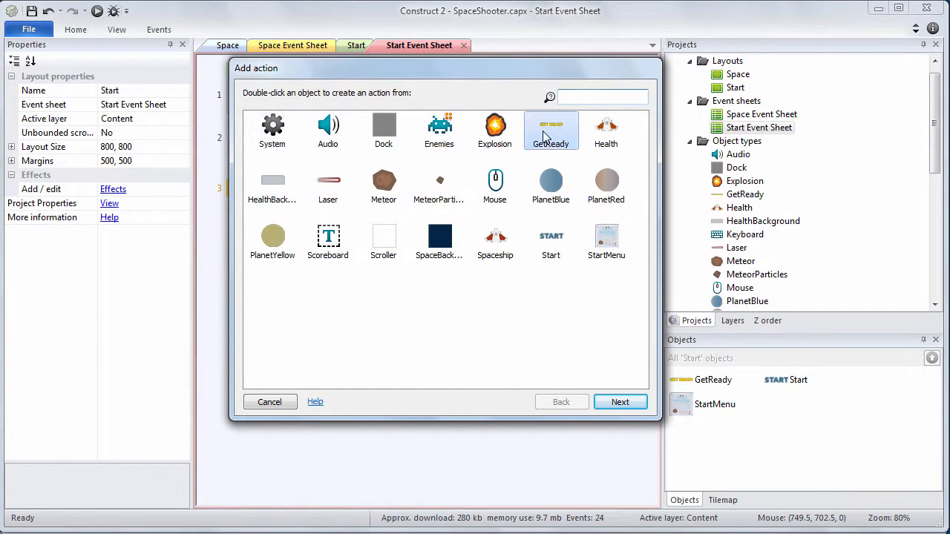
{"action": "double_click", "coordinate": [297, 309]}
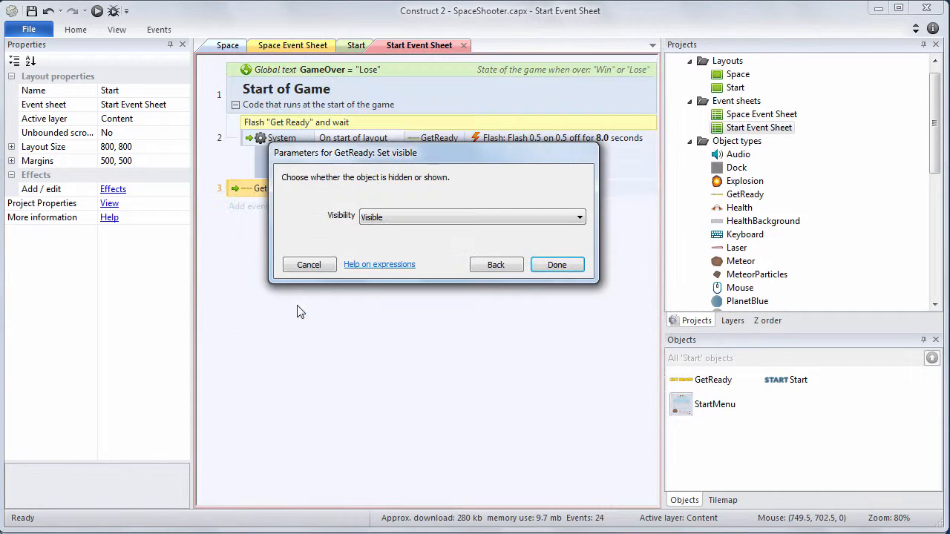
{"action": "left_click", "coordinate": [427, 216]}
{"action": "left_click", "coordinate": [426, 228]}
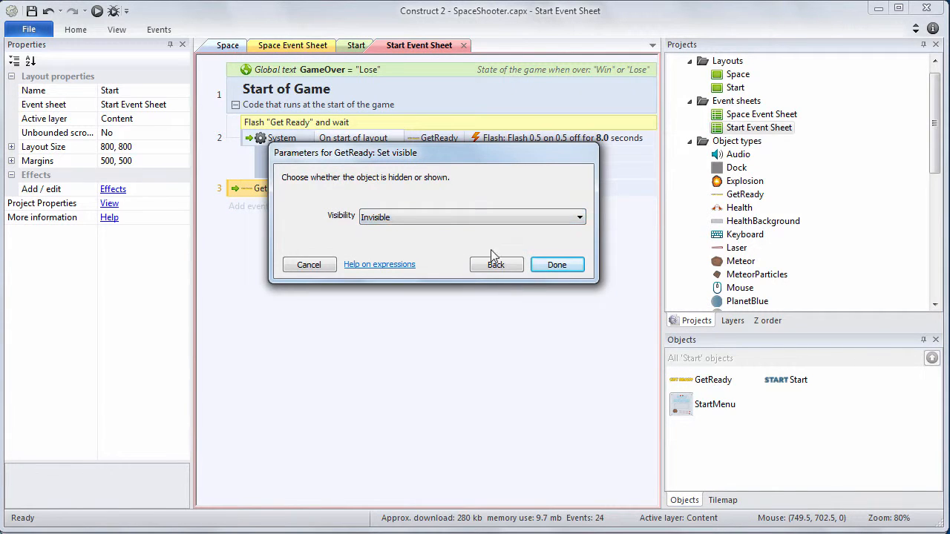
{"action": "left_click", "coordinate": [555, 265]}
Add an action to the On flash ended event that sets the Start sprite to Visible.
{"action": "left_click", "coordinate": [433, 205]}
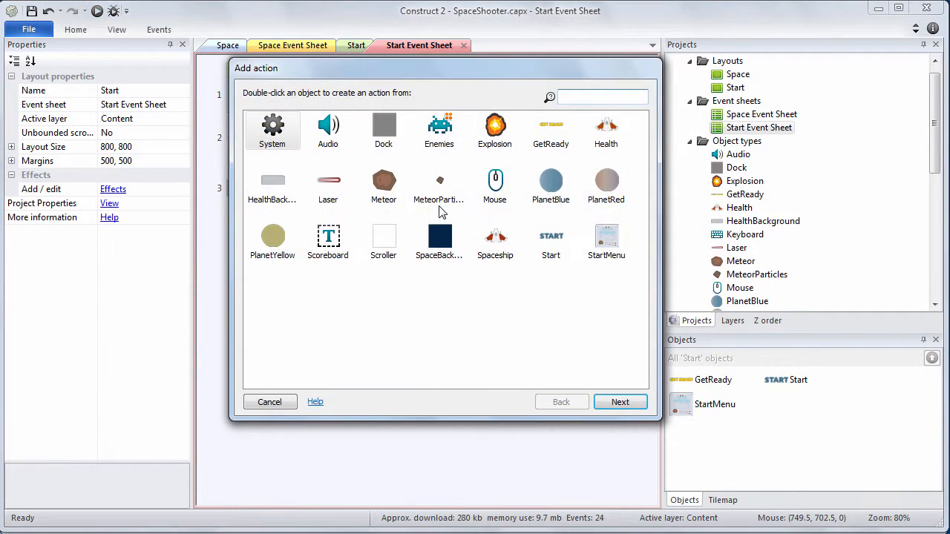
{"action": "double_click", "coordinate": [542, 242]}
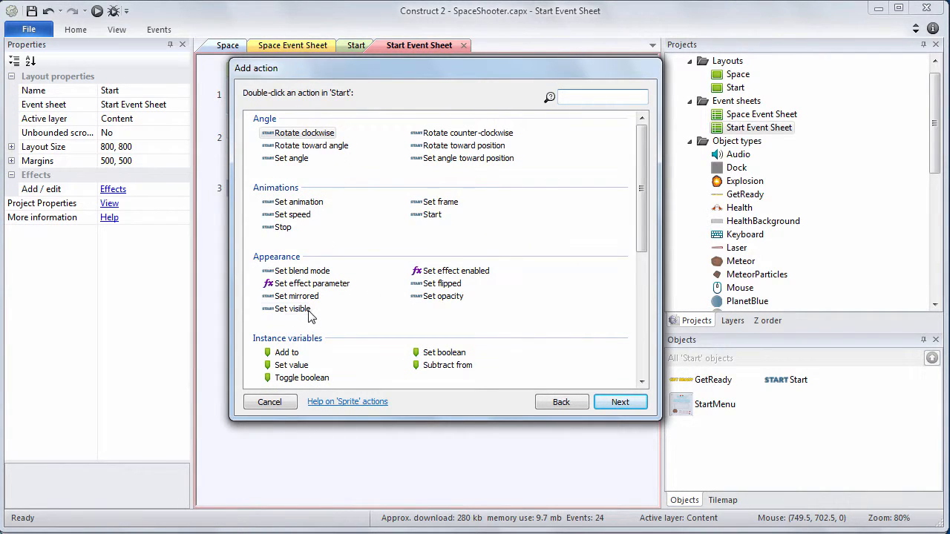
{"action": "double_click", "coordinate": [308, 311]}
{"action": "left_click", "coordinate": [556, 267]}
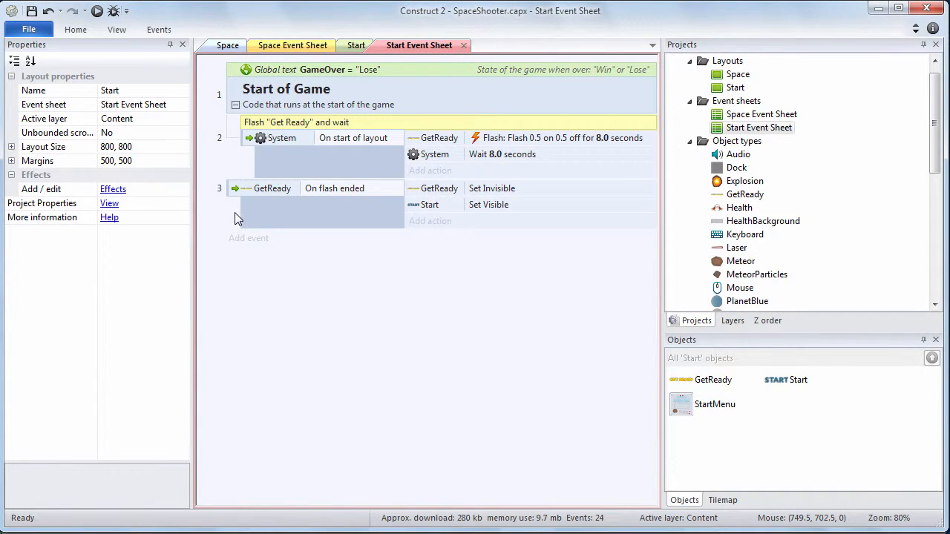
Nest the On flash ended event in the Start of Game group with the comment 'Once "Get Ready" is done flashing, show Start sprite', and save the project.
{"action": "left_click_drag", "start_coordinate": [234, 188], "coordinate": [250, 186]}
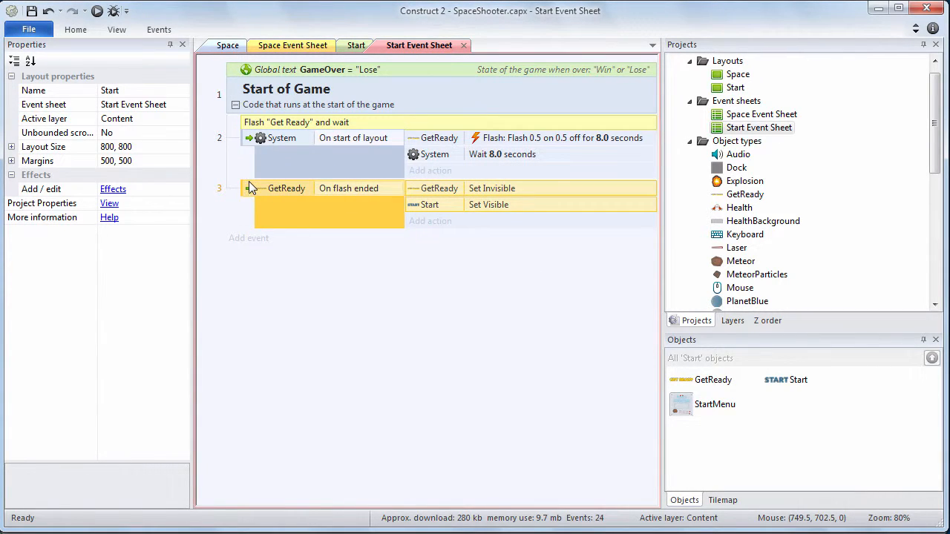
{"action": "right_click", "coordinate": [250, 192]}
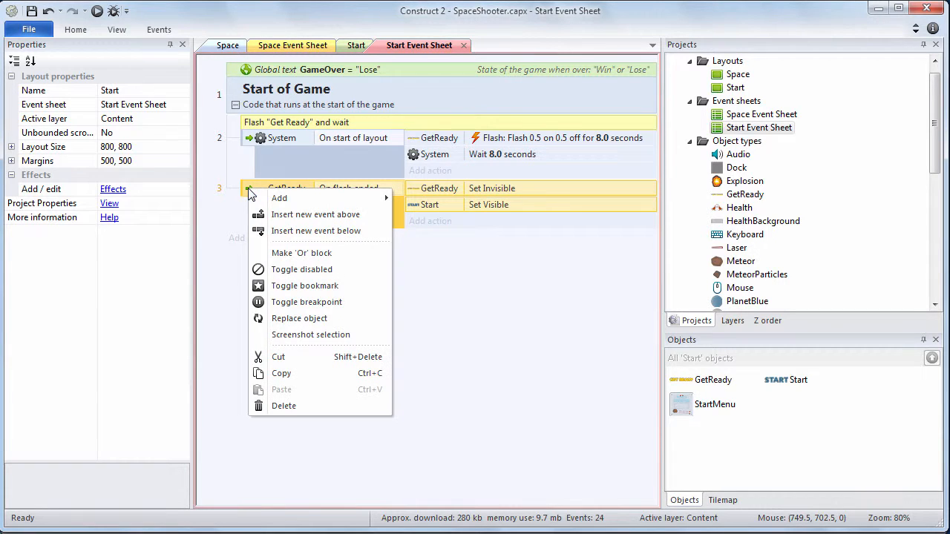
{"action": "mouse_move", "coordinate": [280, 196]}
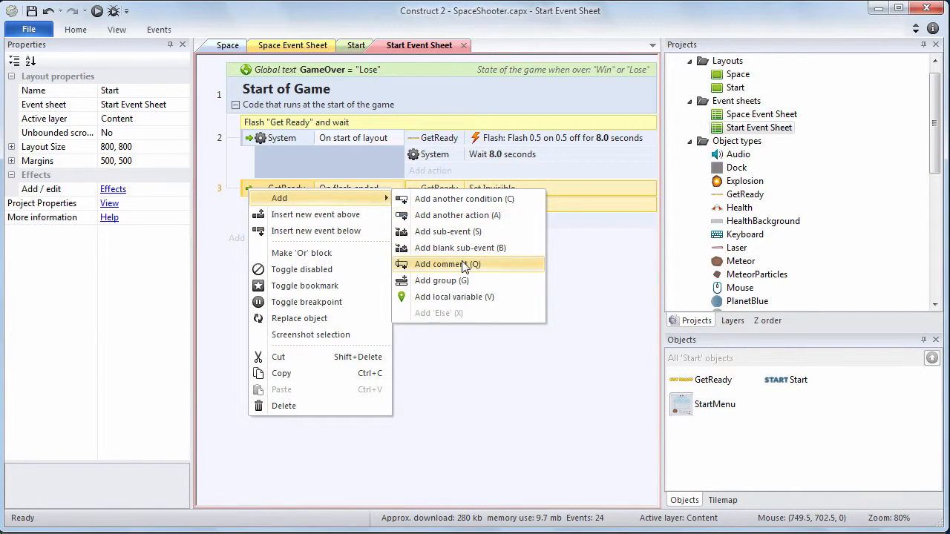
{"action": "left_click", "coordinate": [451, 264]}
{"action": "type", "text": "O"}
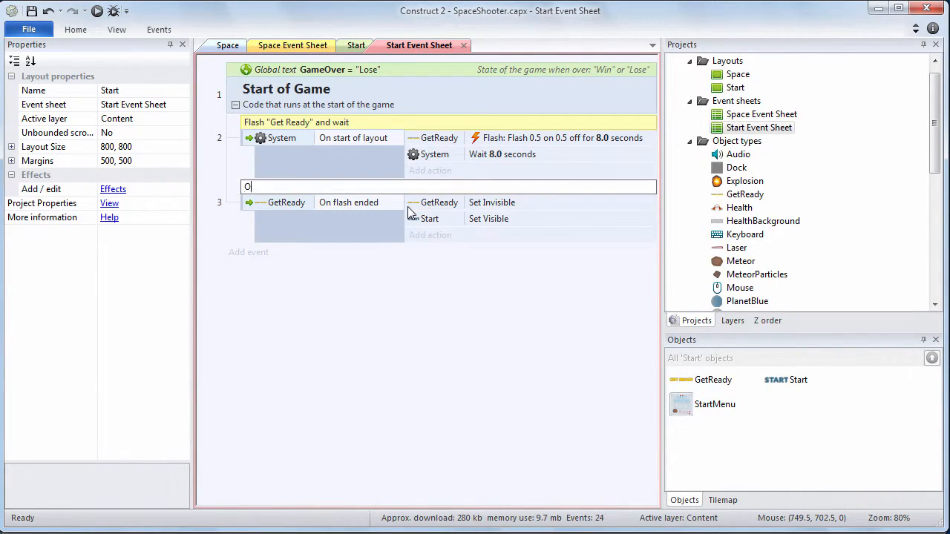
{"action": "type", "text": "nce \"Get Ready\" is done flashing"}
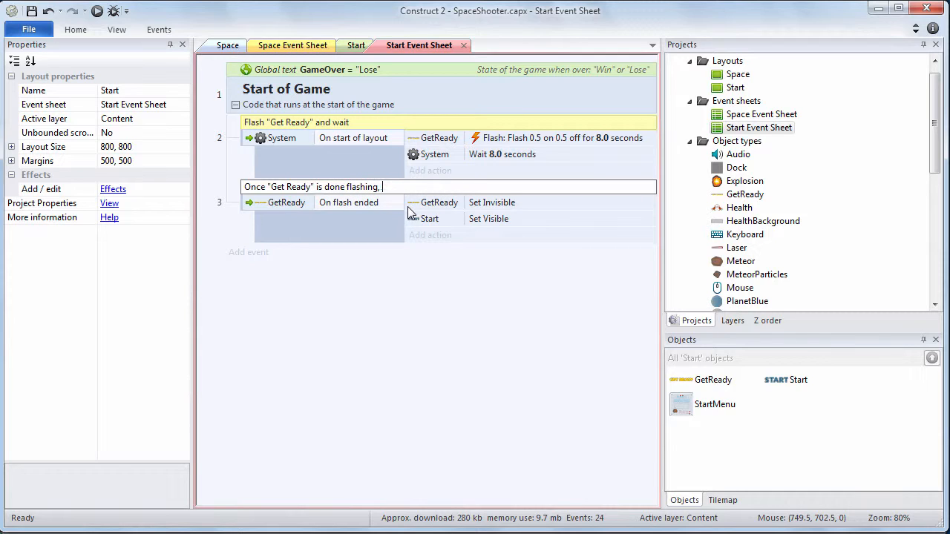
{"action": "type", "text": ", show Start sprite"}
{"action": "key", "text": "Return"}
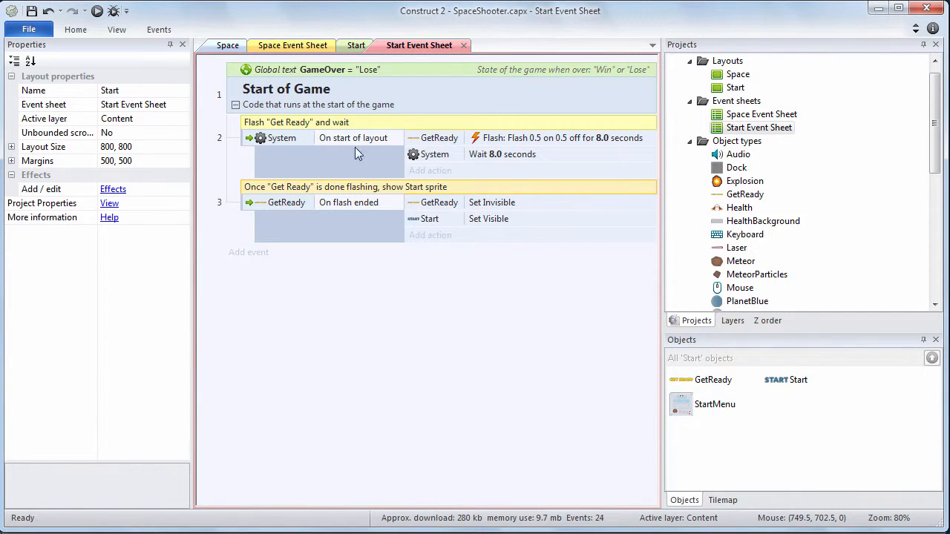
{"action": "left_click", "coordinate": [33, 18]}
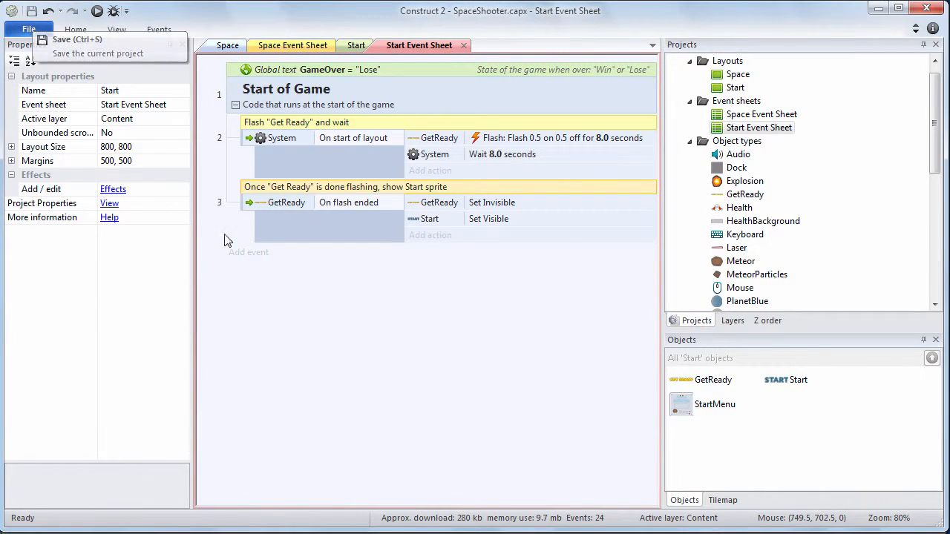
Add a new event with the Start sprite's Is visible condition below the On flash ended event.
{"action": "left_click", "coordinate": [268, 260]}
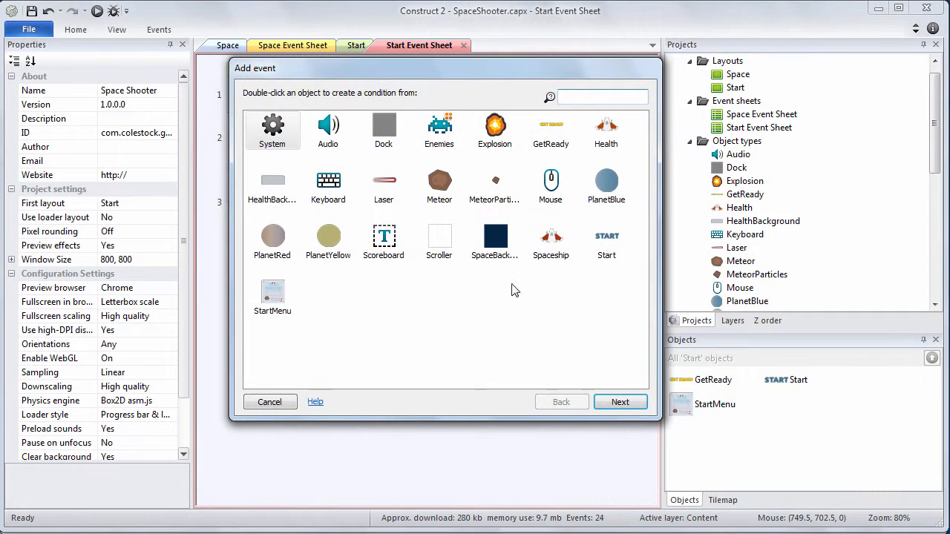
{"action": "left_click", "coordinate": [603, 238]}
{"action": "left_click", "coordinate": [615, 402]}
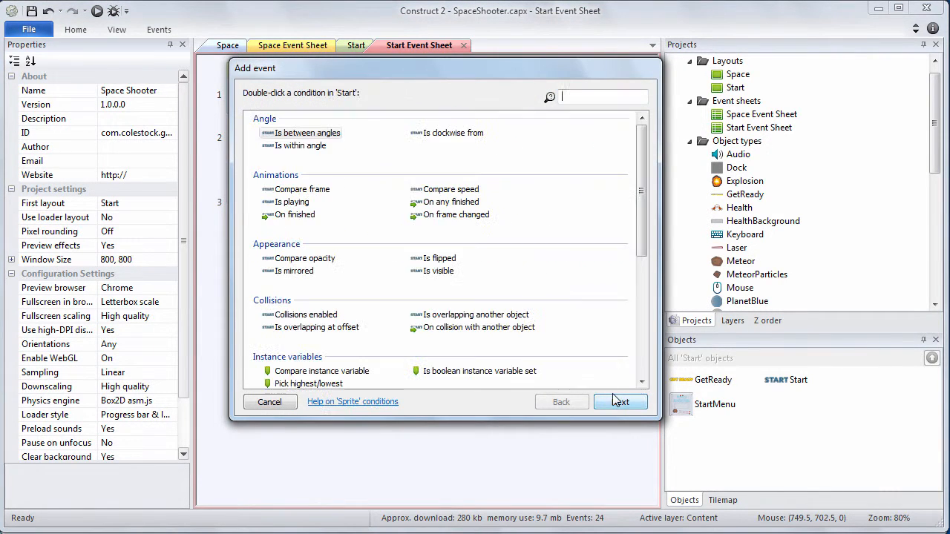
{"action": "left_click", "coordinate": [444, 271]}
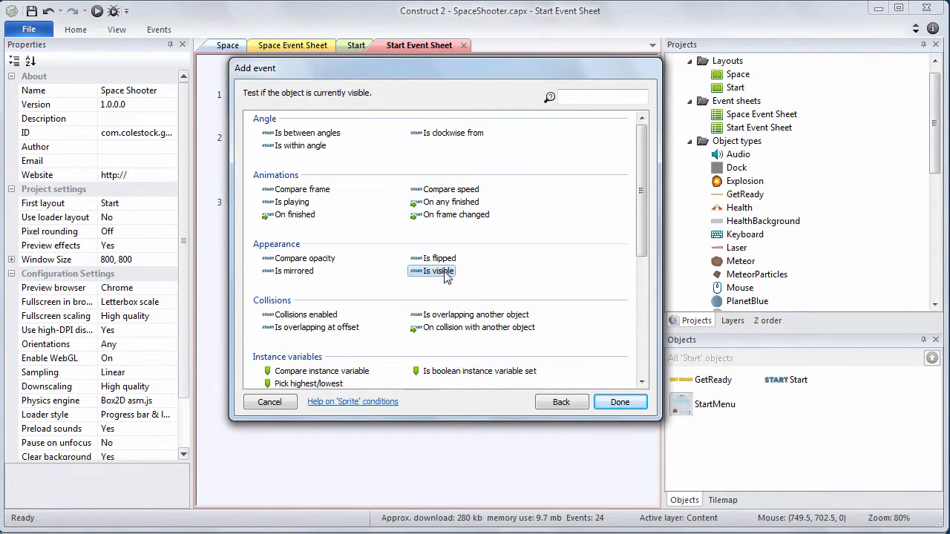
{"action": "left_click", "coordinate": [611, 401]}
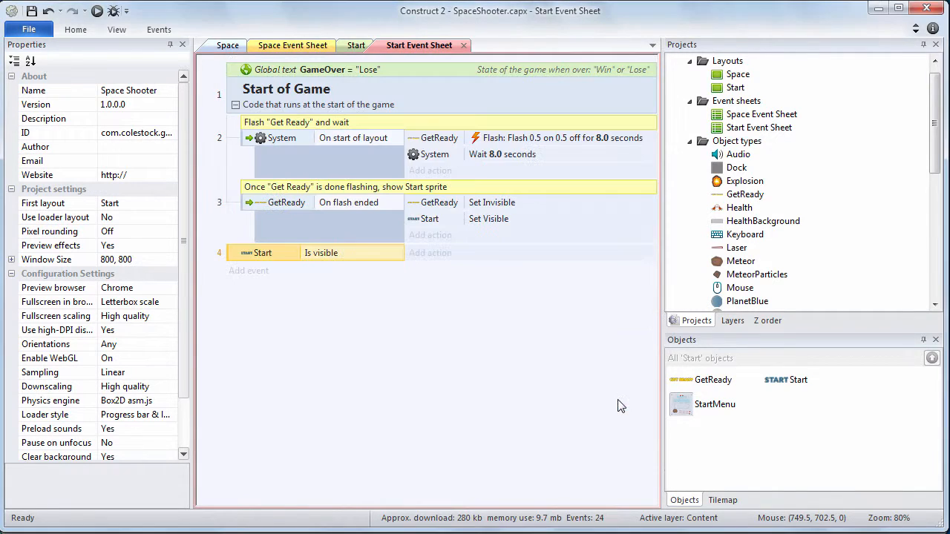
Add a sub-event with the Keyboard condition On any key pressed under the Start Is visible event.
{"action": "right_click", "coordinate": [232, 258]}
{"action": "mouse_move", "coordinate": [295, 267]}
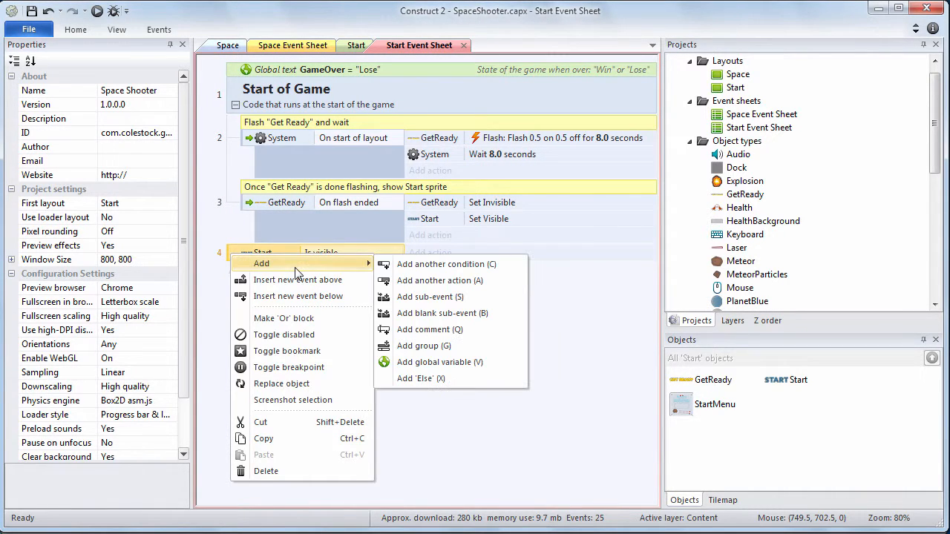
{"action": "left_click", "coordinate": [427, 297]}
{"action": "left_click", "coordinate": [329, 186]}
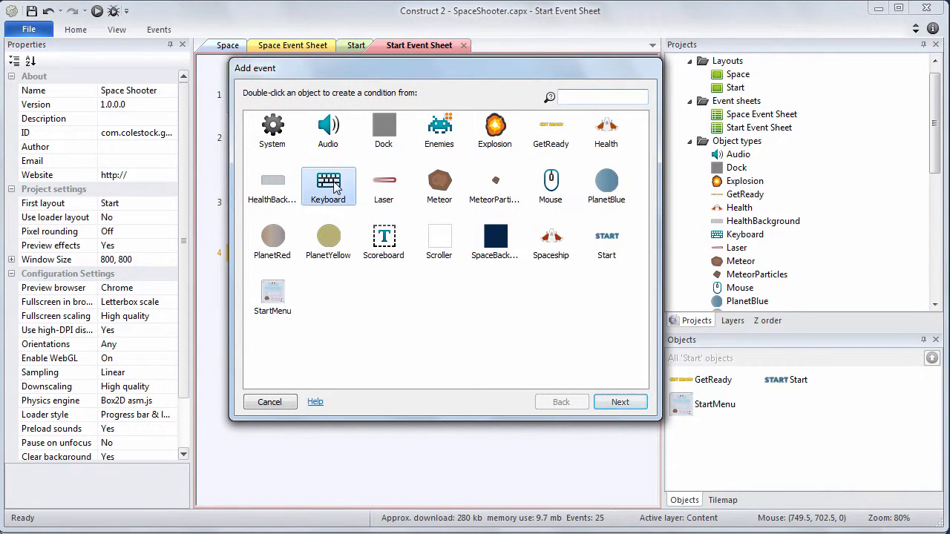
{"action": "left_click", "coordinate": [620, 402]}
{"action": "left_click", "coordinate": [446, 190]}
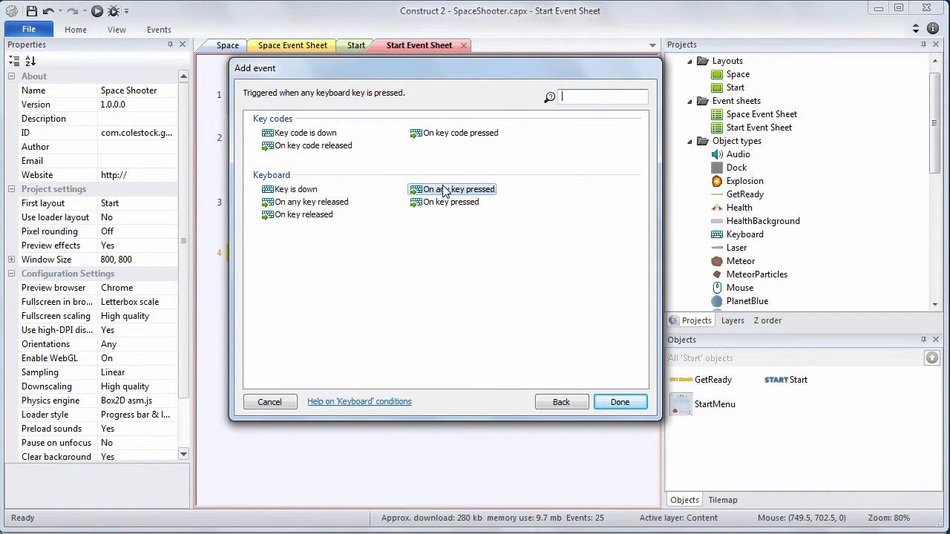
{"action": "left_click", "coordinate": [620, 402]}
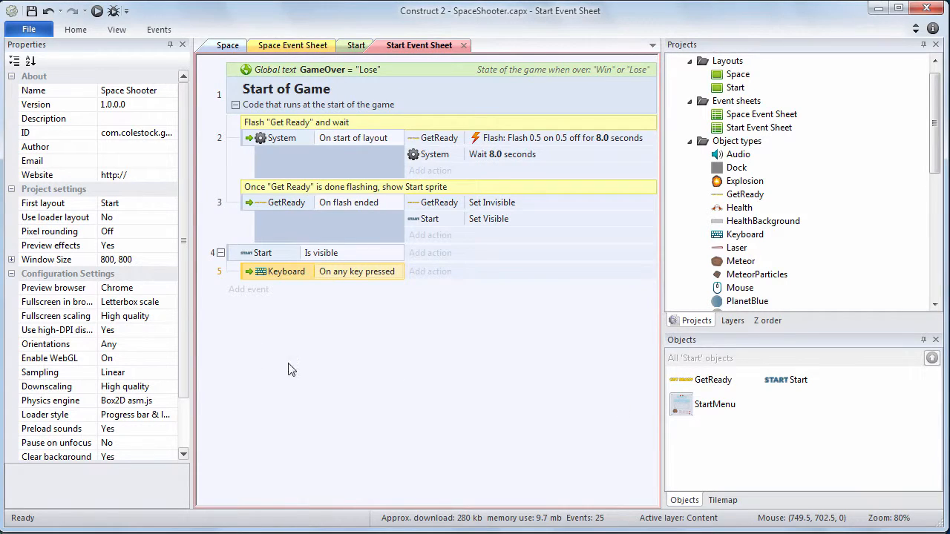
Make the On any key pressed sub-event an 'Or' block and add the Mouse condition On any click to it.
{"action": "right_click", "coordinate": [247, 277]}
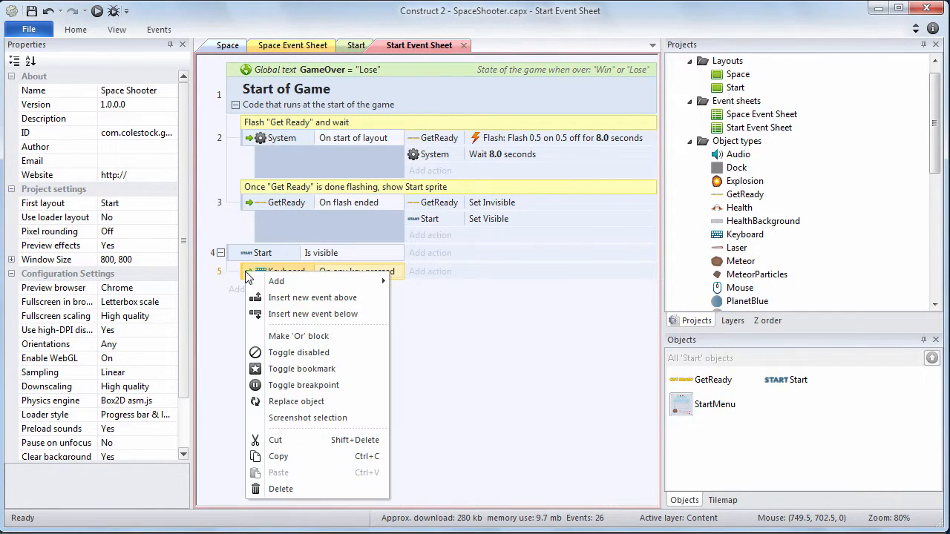
{"action": "left_click", "coordinate": [268, 334]}
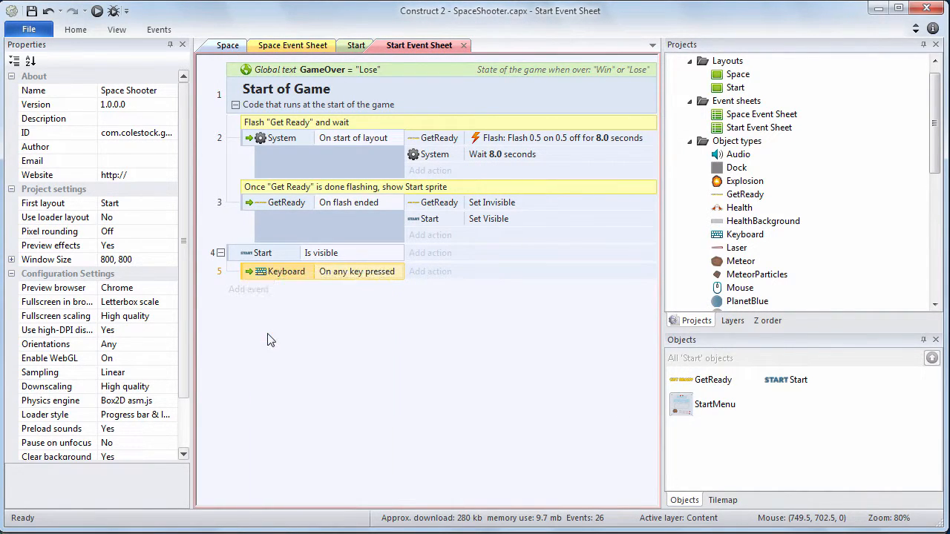
{"action": "left_click", "coordinate": [314, 352]}
{"action": "left_click", "coordinate": [250, 271]}
{"action": "right_click", "coordinate": [250, 271]}
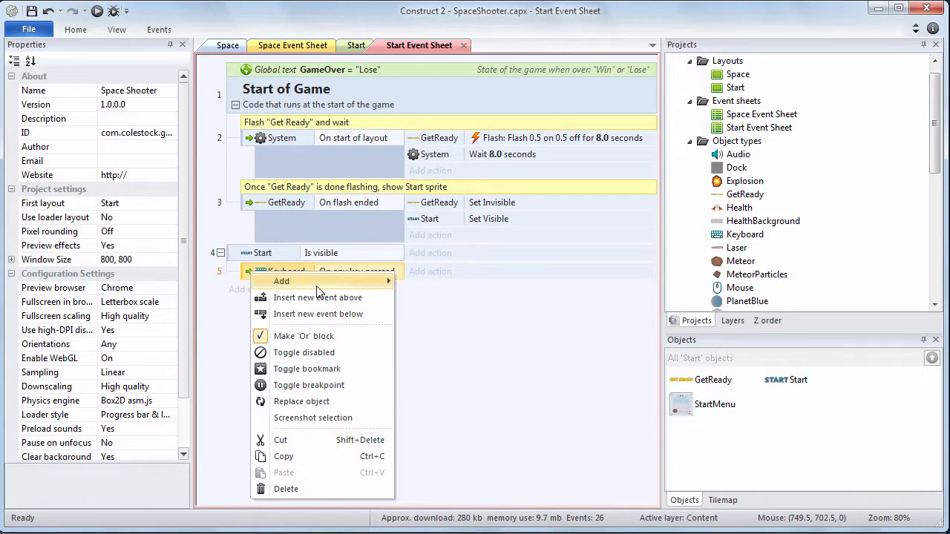
{"action": "left_click", "coordinate": [417, 286]}
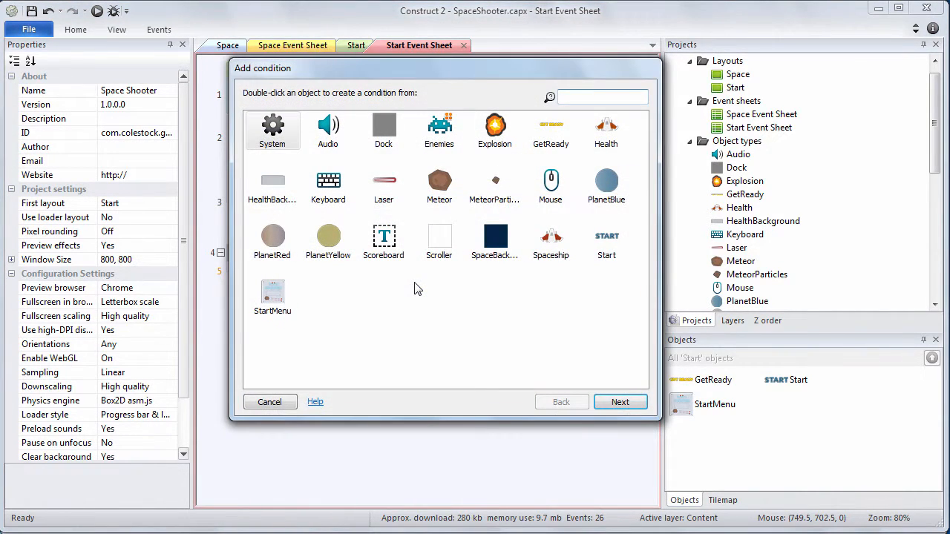
{"action": "double_click", "coordinate": [551, 182]}
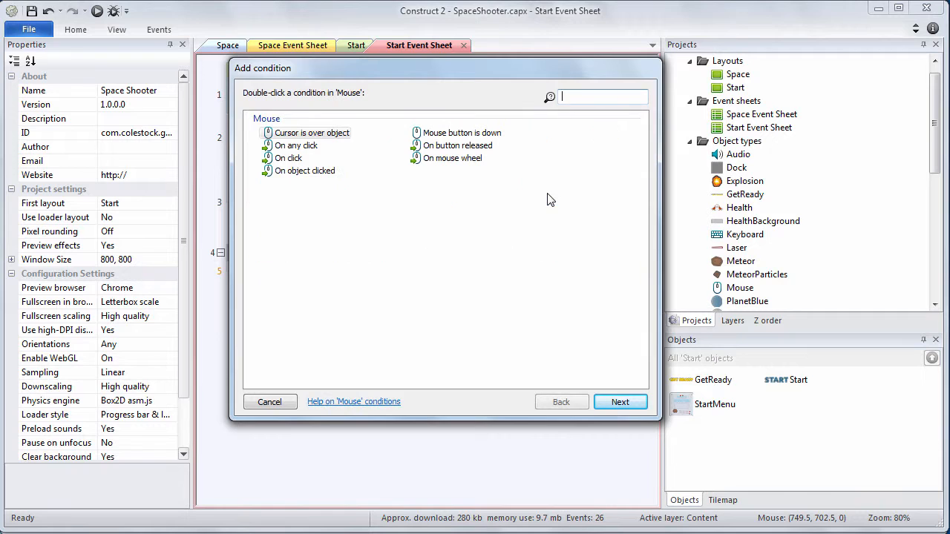
{"action": "left_click", "coordinate": [303, 146]}
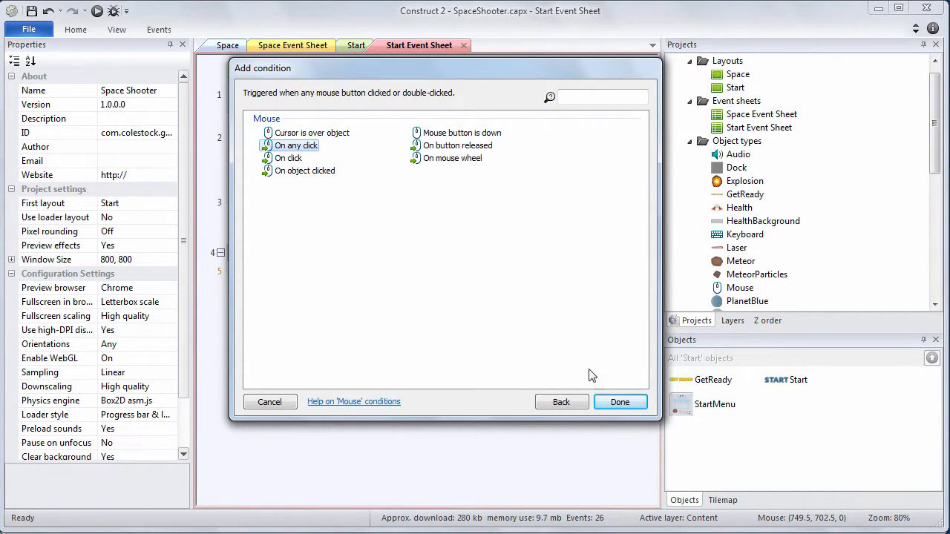
{"action": "left_click", "coordinate": [618, 402]}
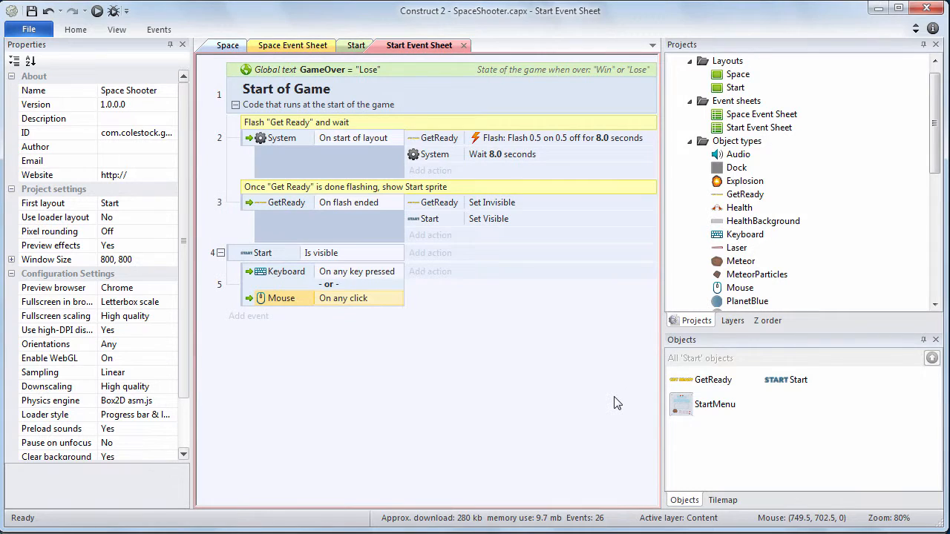
Add a System action Go to layout (by name) with layout "Space" to the keyboard-or-mouse sub-event.
{"action": "left_click", "coordinate": [421, 277]}
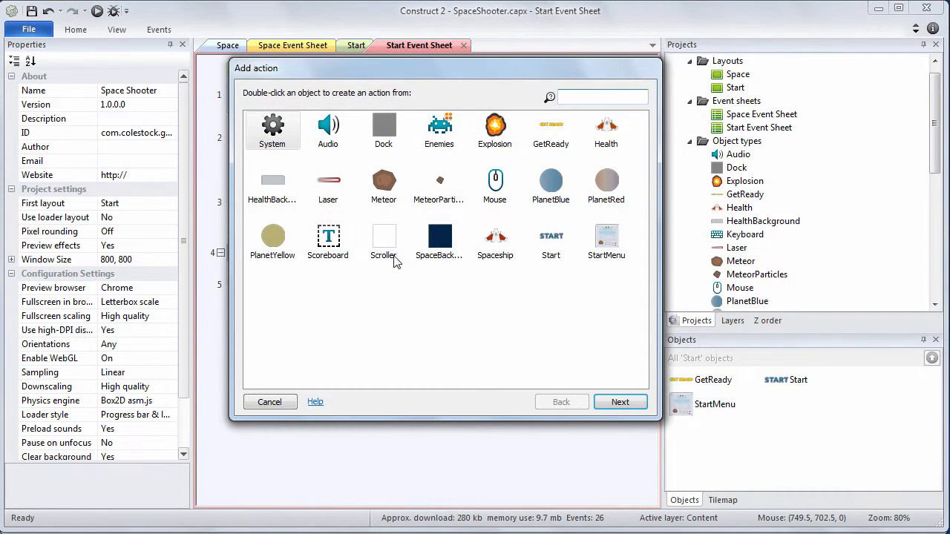
{"action": "double_click", "coordinate": [267, 140]}
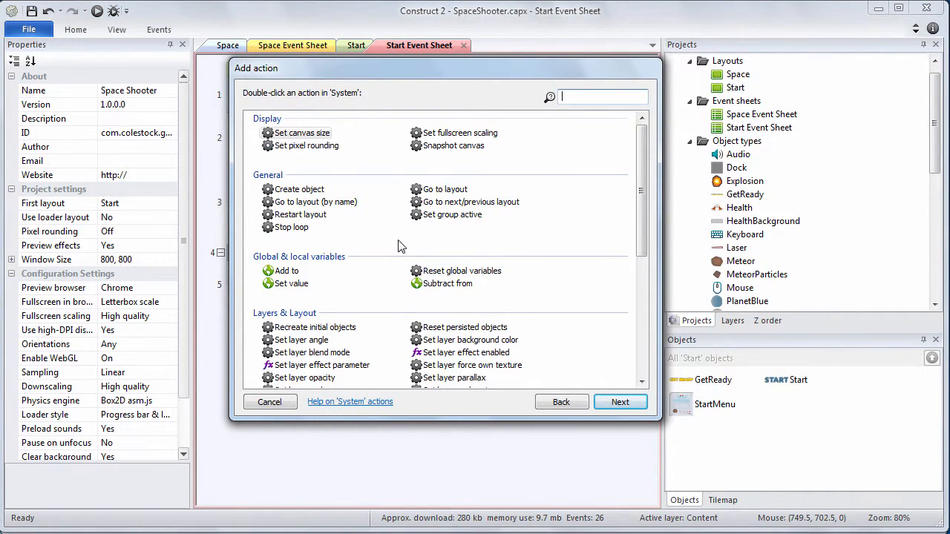
{"action": "scroll", "coordinate": [640, 189], "scroll_direction": "down", "scroll_amount": 1}
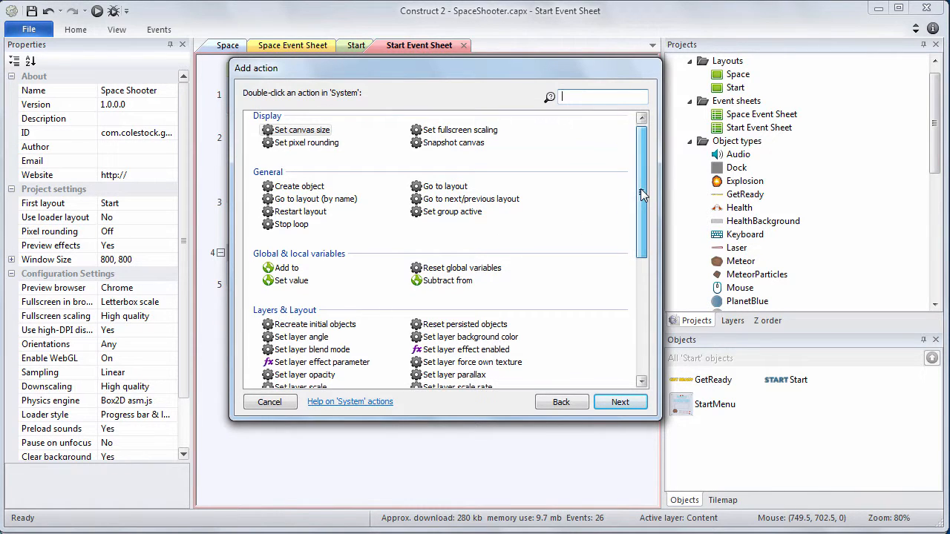
{"action": "double_click", "coordinate": [318, 199]}
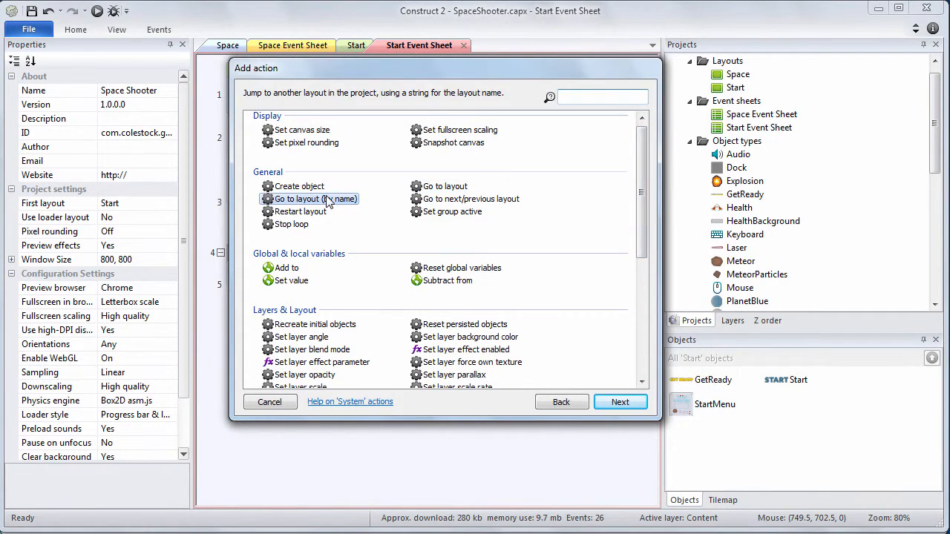
{"action": "left_click", "coordinate": [364, 219]}
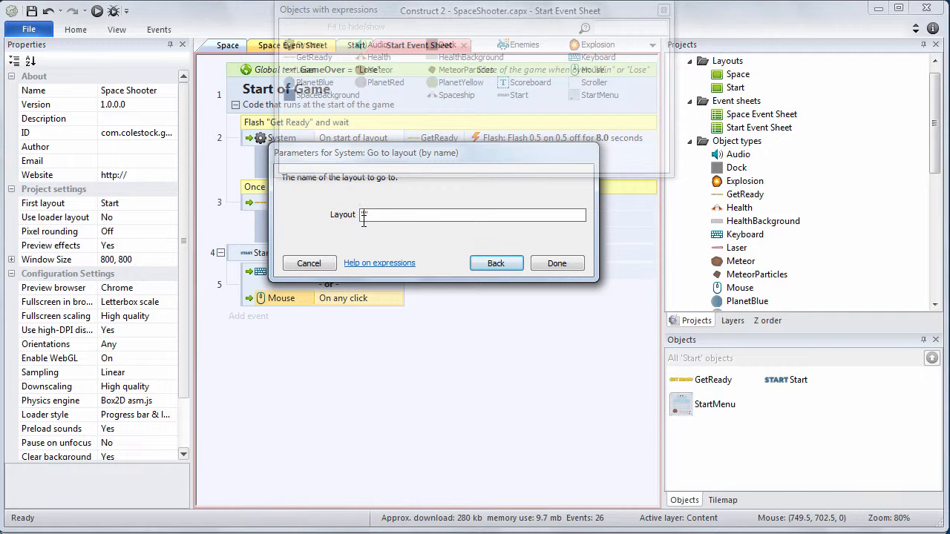
{"action": "type", "text": "Space"}
{"action": "key", "text": "Return"}
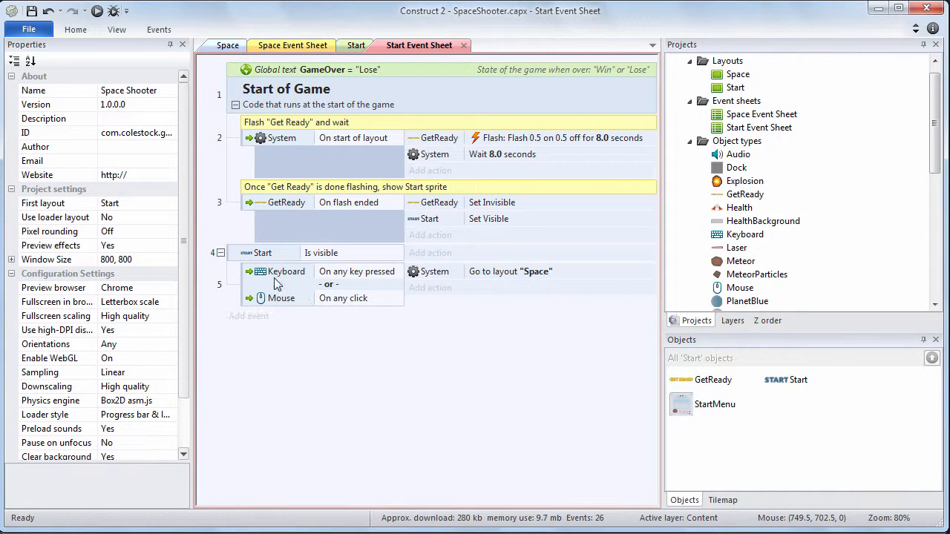
Comment the Start Is visible event 'If Start is visible, check for input; if input is detected, redirect to "Space" layout to start game'.
{"action": "left_click", "coordinate": [237, 256]}
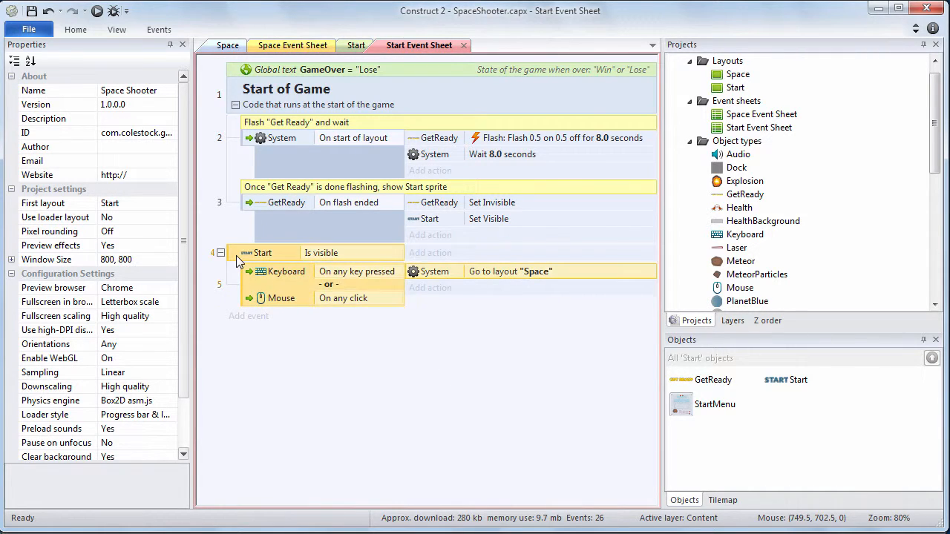
{"action": "right_click", "coordinate": [237, 256]}
{"action": "mouse_move", "coordinate": [269, 266]}
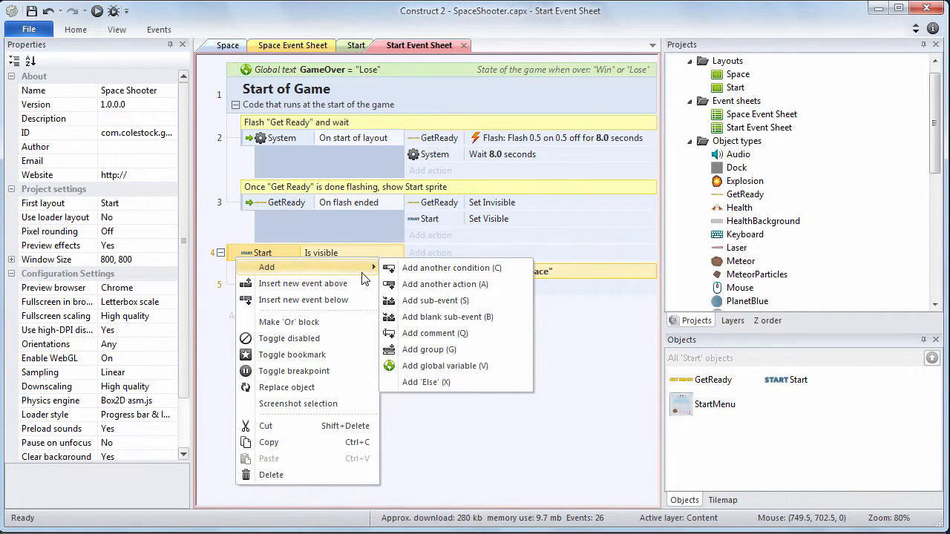
{"action": "left_click", "coordinate": [434, 334]}
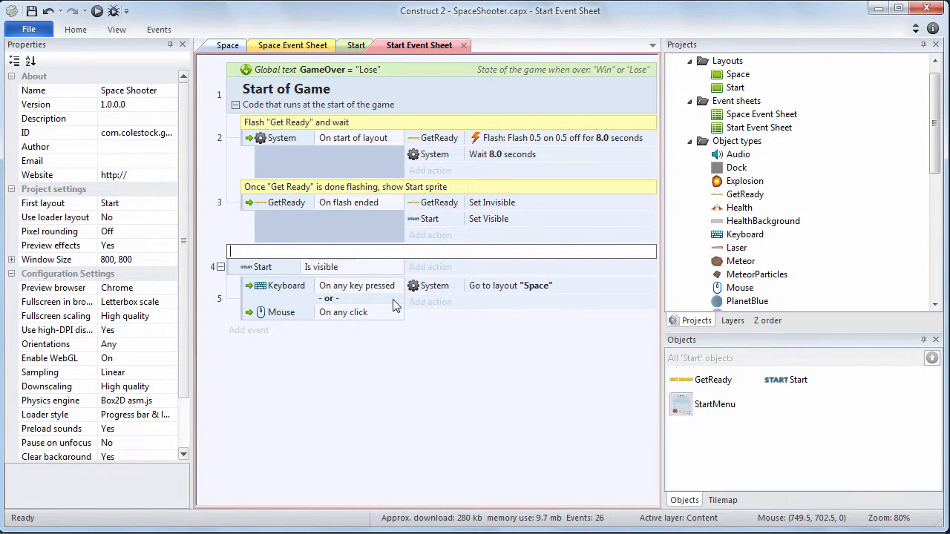
{"action": "type", "text": "If Start is visible, check f"}
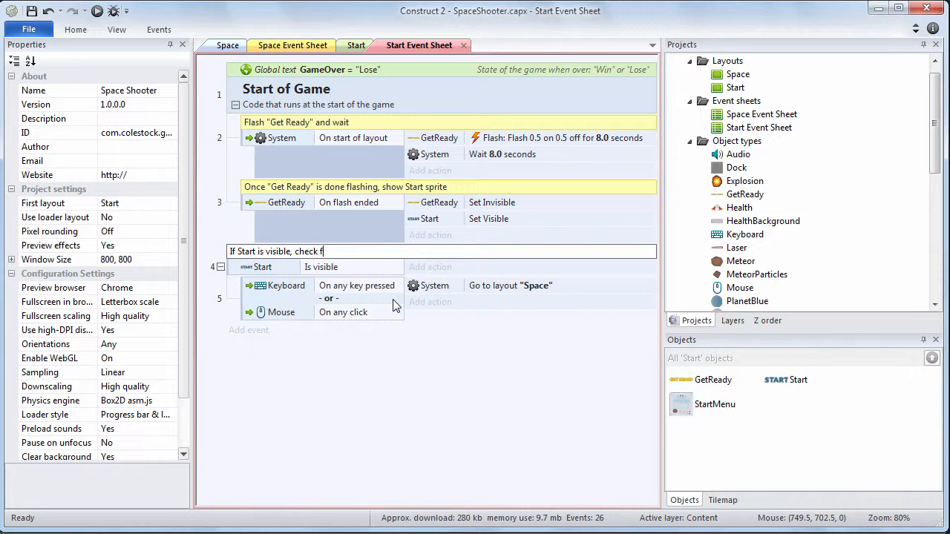
{"action": "type", "text": "or input; if input is detec"}
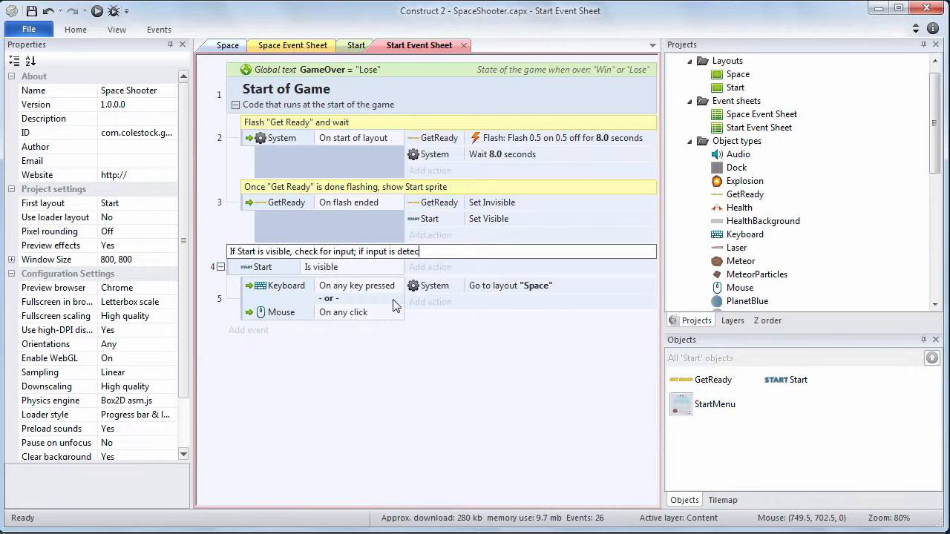
{"action": "type", "text": "ted, redirect to \"Space\" layout to start game"}
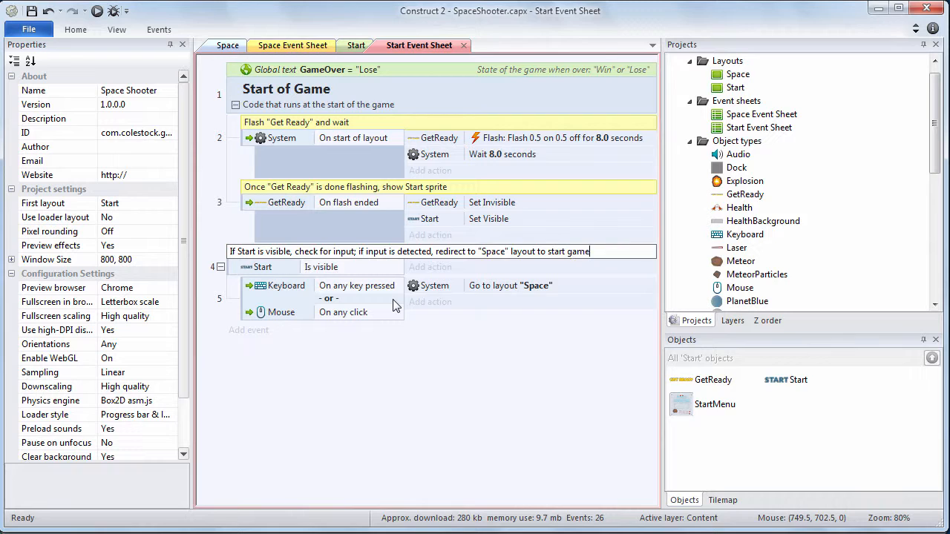
{"action": "key", "text": "Return"}
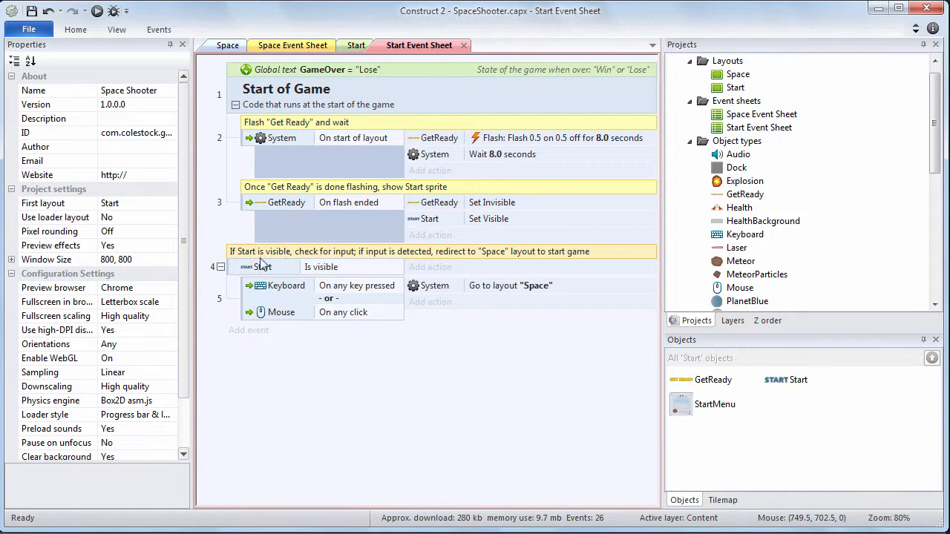
Move the Start Is visible event and its keyboard-or-mouse sub-event into the Start of Game group, under its comment.
{"action": "left_click", "coordinate": [303, 405]}
{"action": "mouse_move", "coordinate": [228, 253]}
{"action": "left_mouse_down"}
{"action": "mouse_move", "coordinate": [247, 244]}
{"action": "mouse_move", "coordinate": [231, 269]}
{"action": "left_mouse_up"}
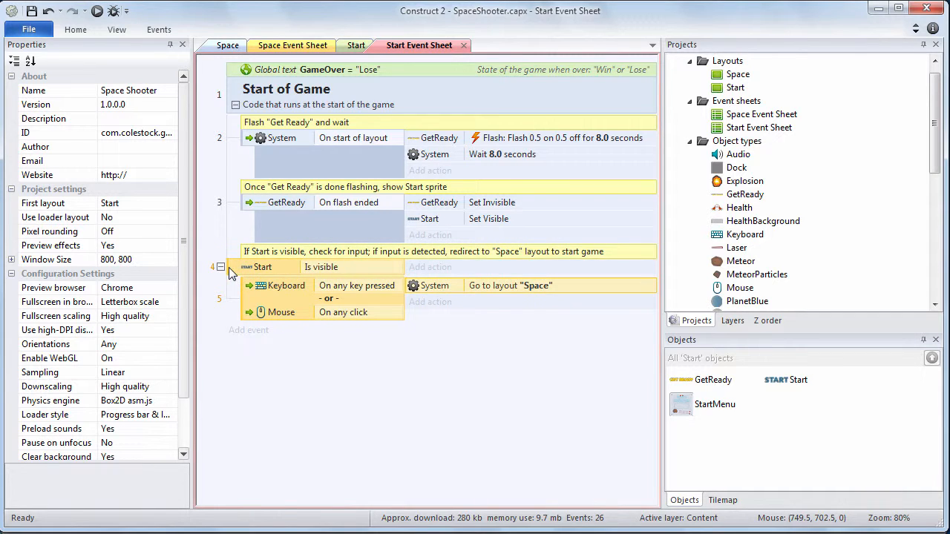
{"action": "left_click_drag", "start_coordinate": [297, 262], "coordinate": [511, 261]}
{"action": "left_click", "coordinate": [440, 413]}
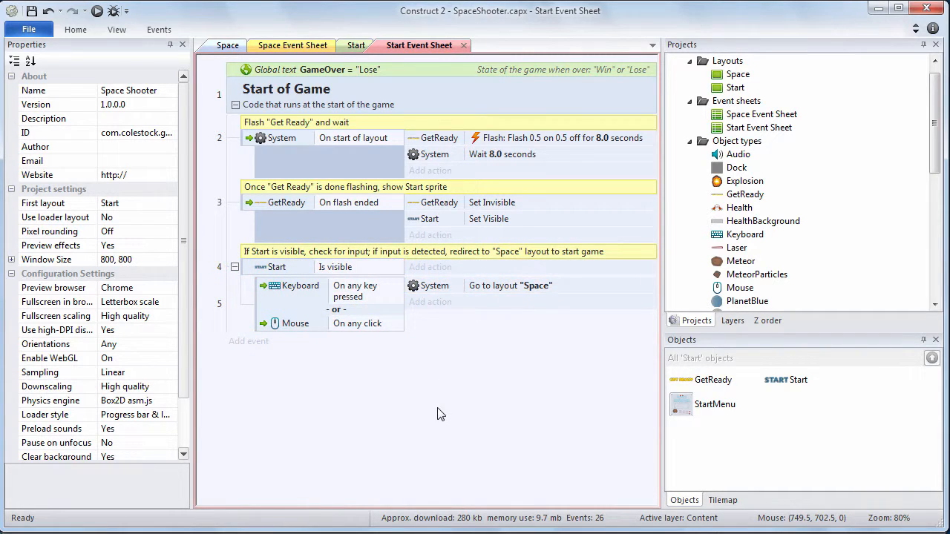
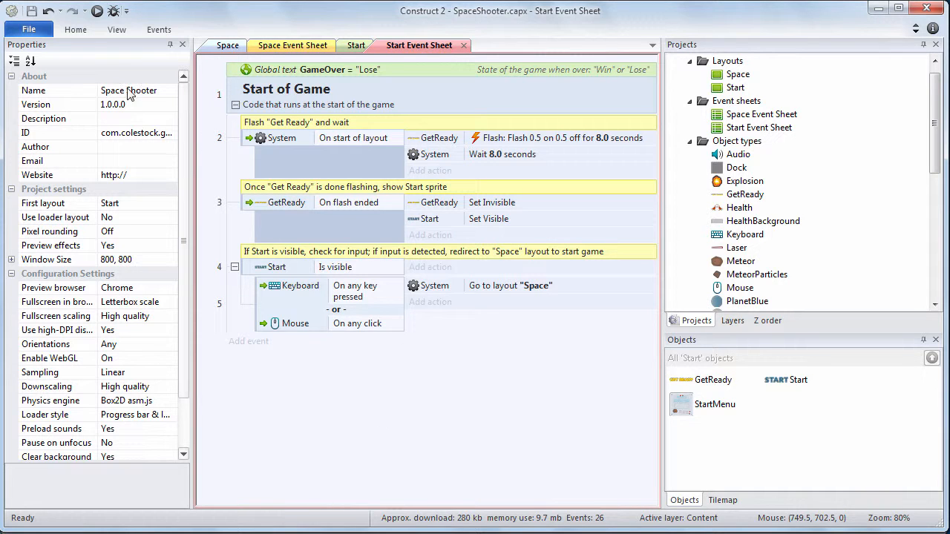
Preview the game in the browser, test starting it from the start screen with mouse input, and return to Construct 2.
{"action": "left_click", "coordinate": [97, 11]}
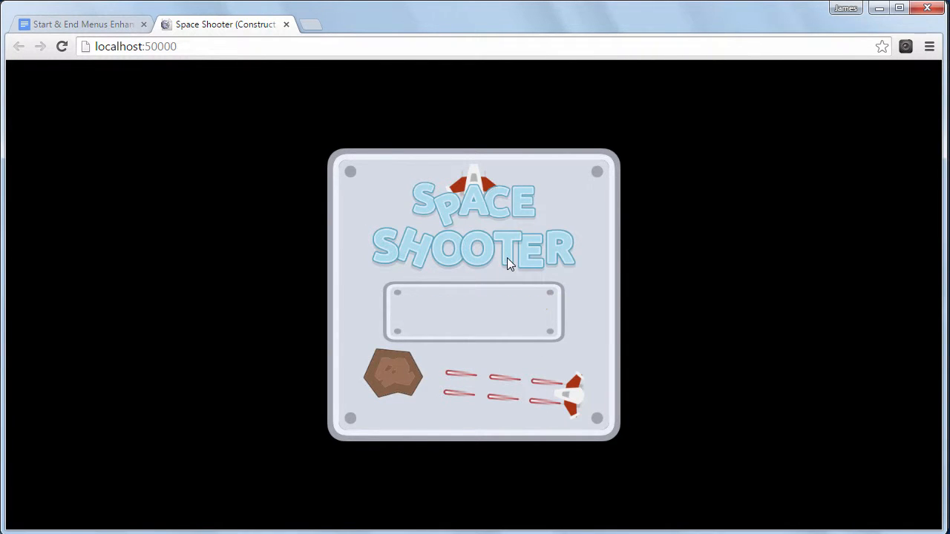
{"action": "left_click", "coordinate": [550, 348]}
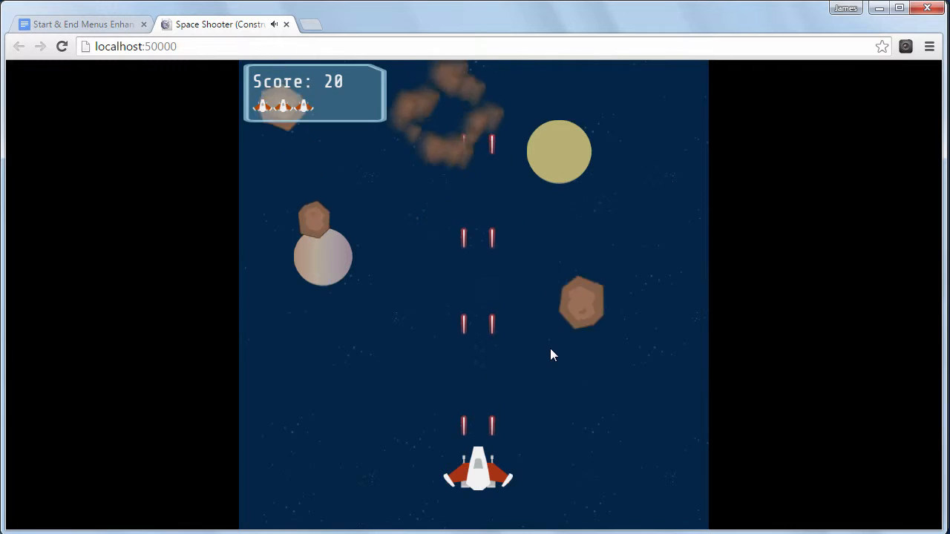
{"action": "key", "text": "alt+Tab"}
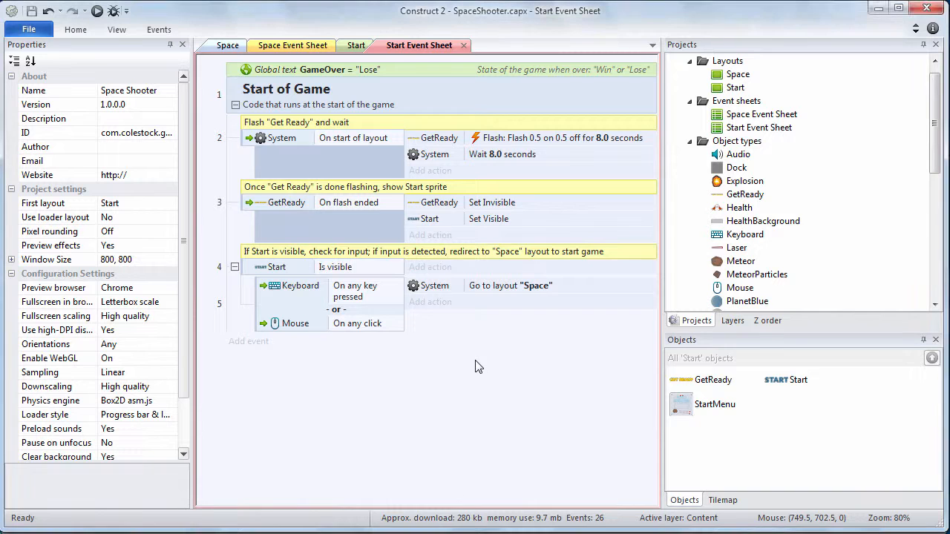
Close all open layouts and event sheets: Start Event Sheet, Start, Space Event Sheet and Space.
{"action": "left_click", "coordinate": [463, 46]}
{"action": "left_click", "coordinate": [390, 45]}
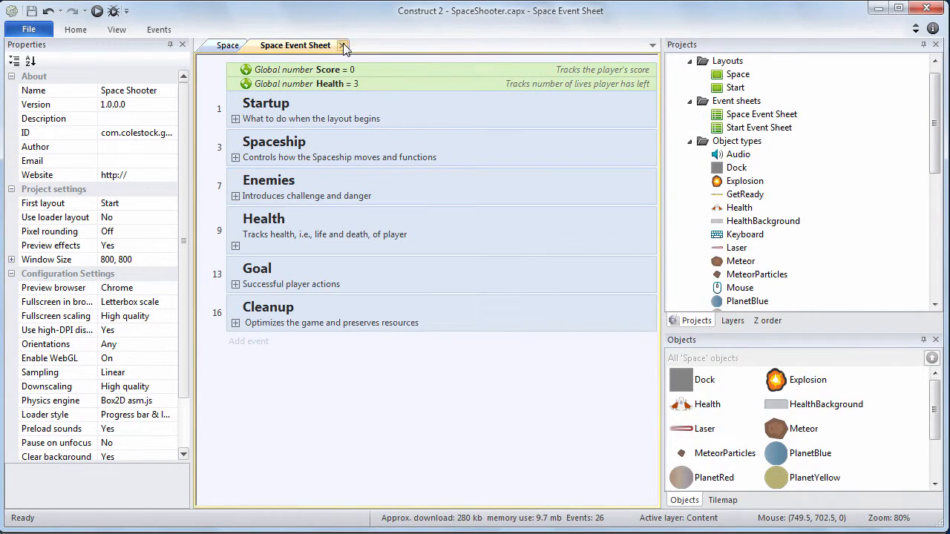
{"action": "left_click", "coordinate": [342, 45]}
{"action": "left_click", "coordinate": [251, 46]}
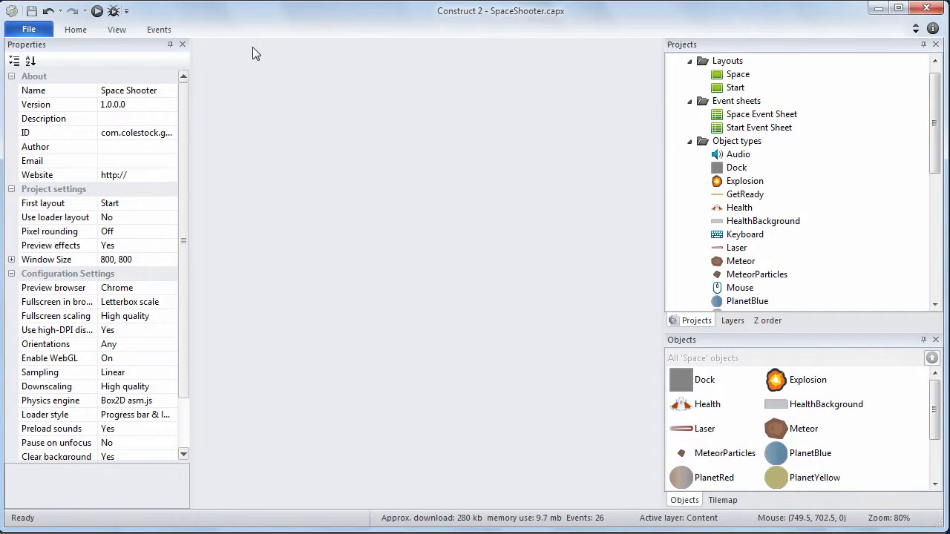
Add a new layout together with its own event sheet and name the layout "End".
{"action": "right_click", "coordinate": [738, 63]}
{"action": "left_click", "coordinate": [740, 71]}
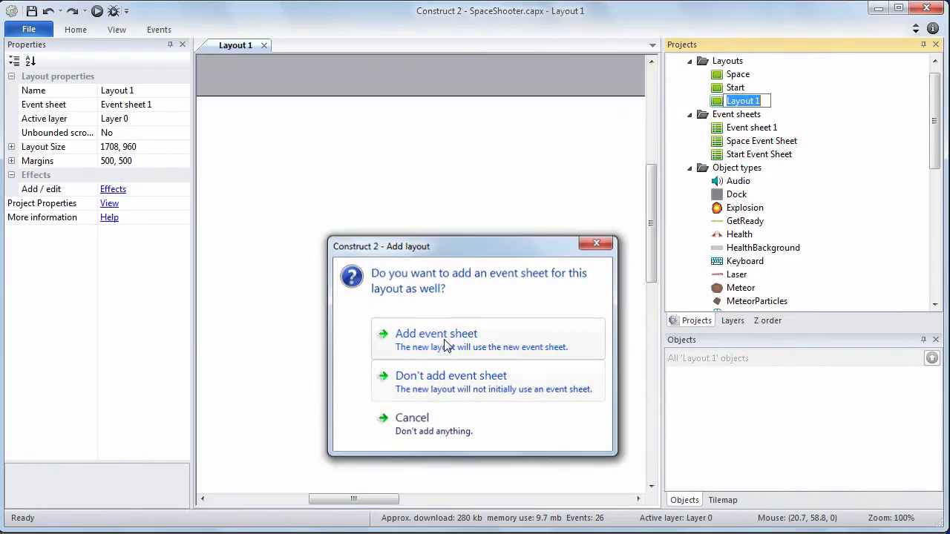
{"action": "left_click", "coordinate": [445, 347]}
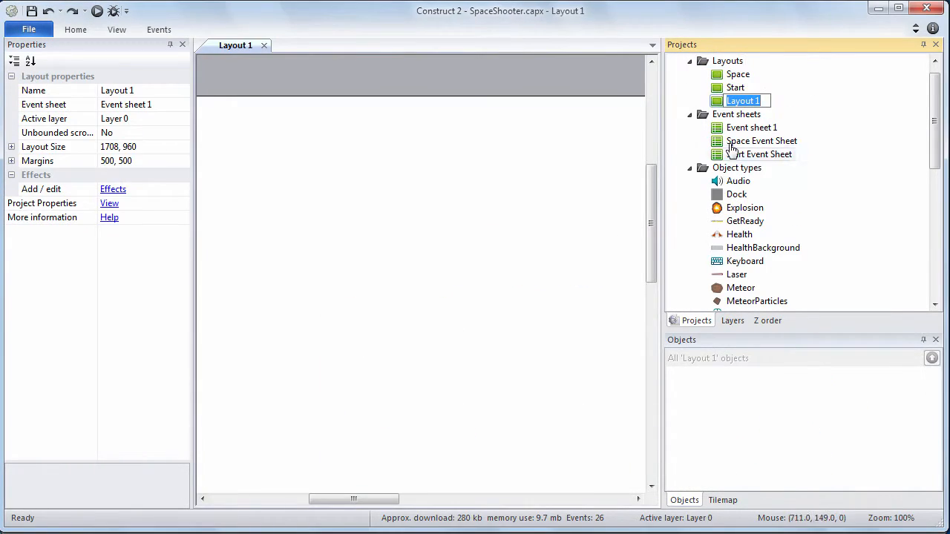
{"action": "type", "text": "End"}
{"action": "key", "text": "Return"}
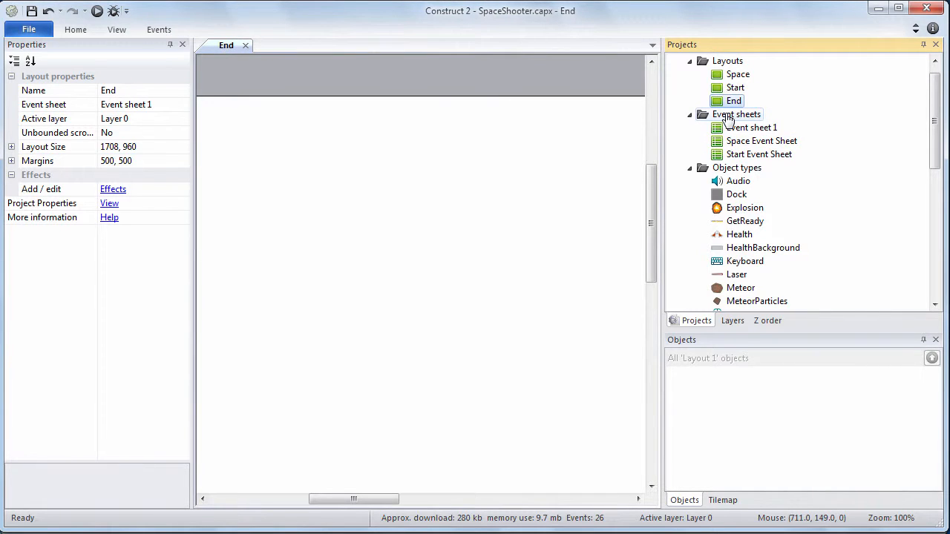
Rename the End layout's new event sheet, Event sheet 1.
{"action": "left_click", "coordinate": [735, 128]}
{"action": "right_click", "coordinate": [731, 127]}
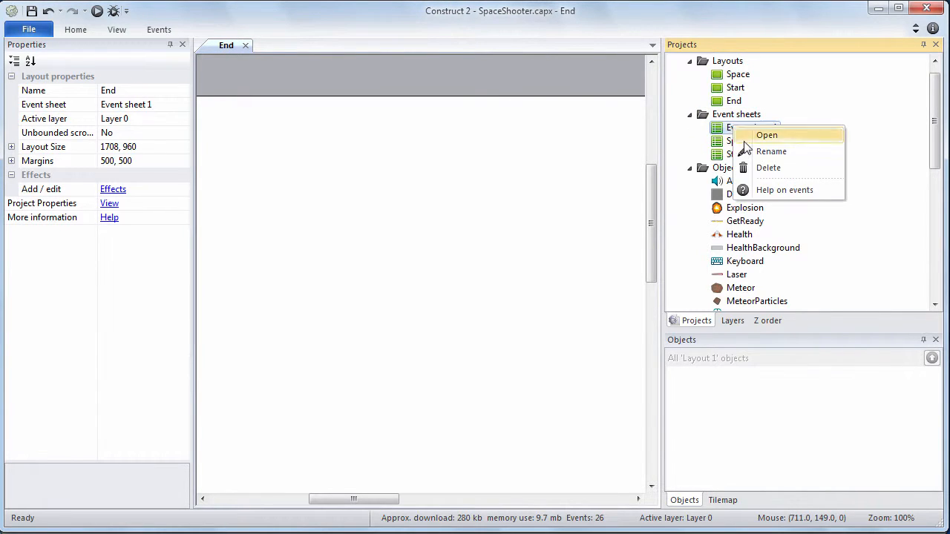
Rename the first event sheet, used by the End layout, to "End Event Sheet".
{"action": "left_click", "coordinate": [750, 151]}
{"action": "type", "text": "End "}
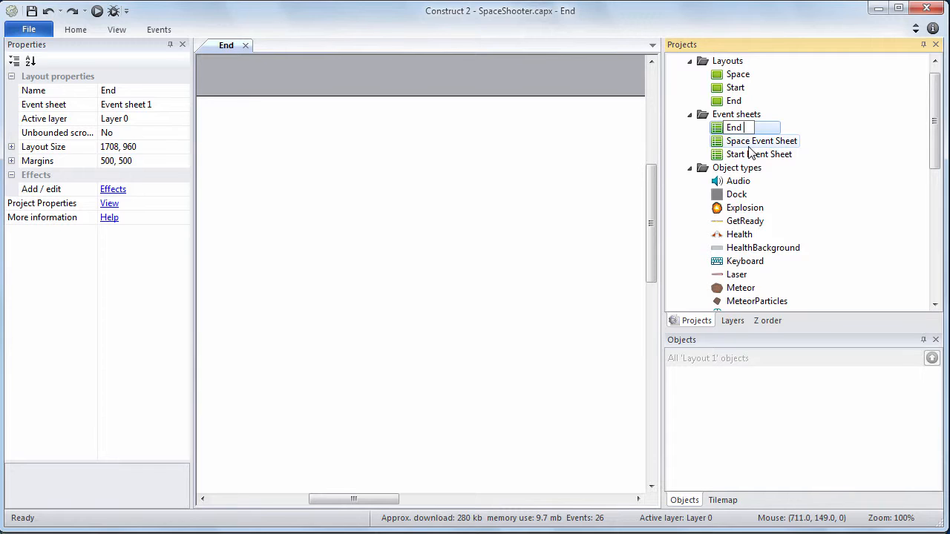
{"action": "type", "text": "Event Sheet"}
{"action": "key", "text": "Return"}
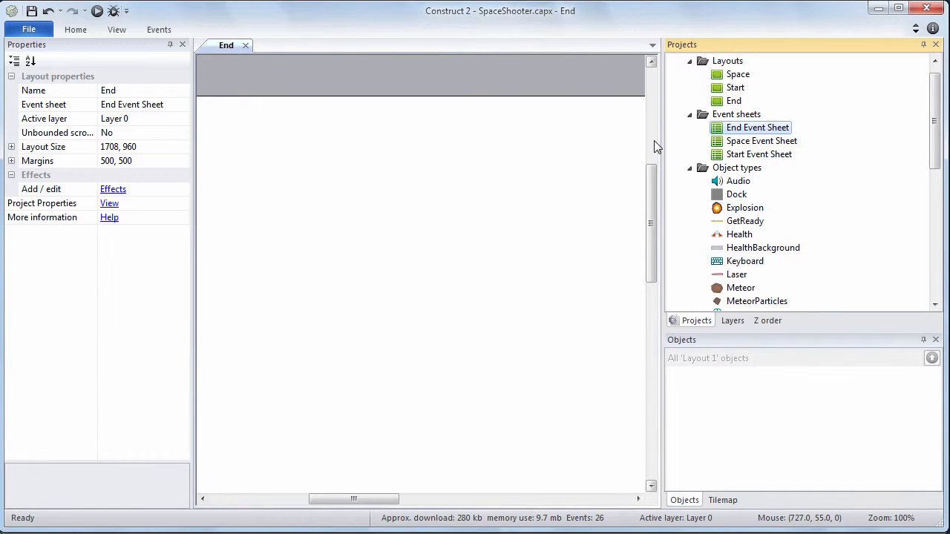
Set the layout size of the End layout to 800, 800.
{"action": "left_click", "coordinate": [734, 100]}
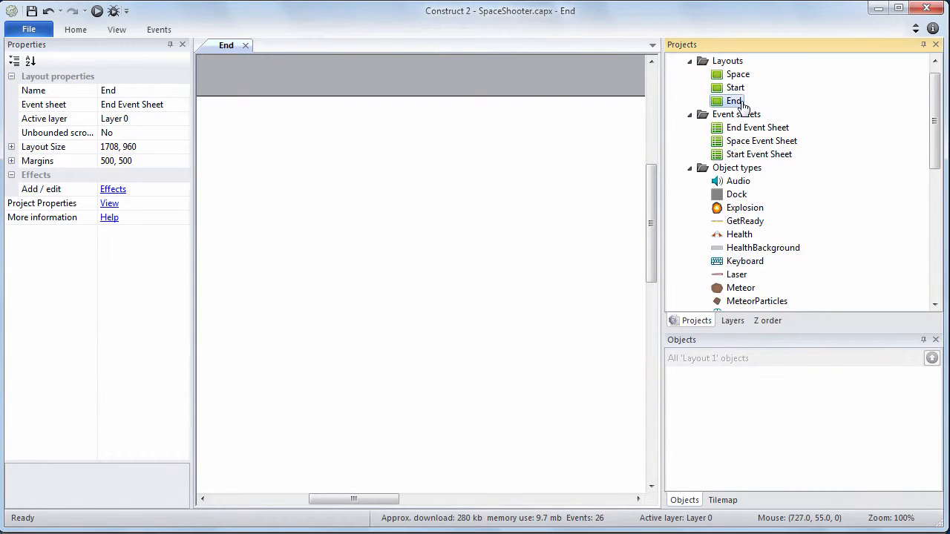
{"action": "left_click", "coordinate": [162, 154]}
{"action": "type", "text": "80"}
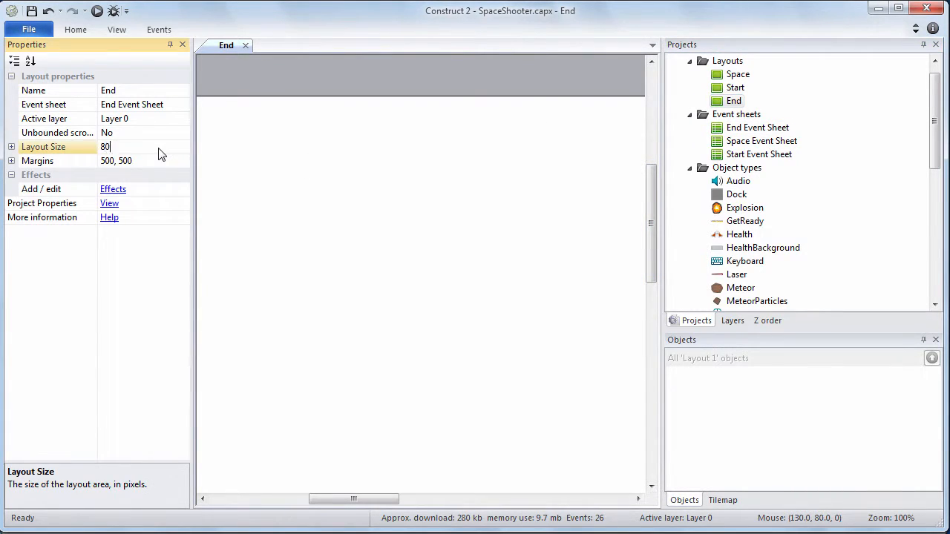
{"action": "type", "text": "0, 800"}
{"action": "key", "text": "Return"}
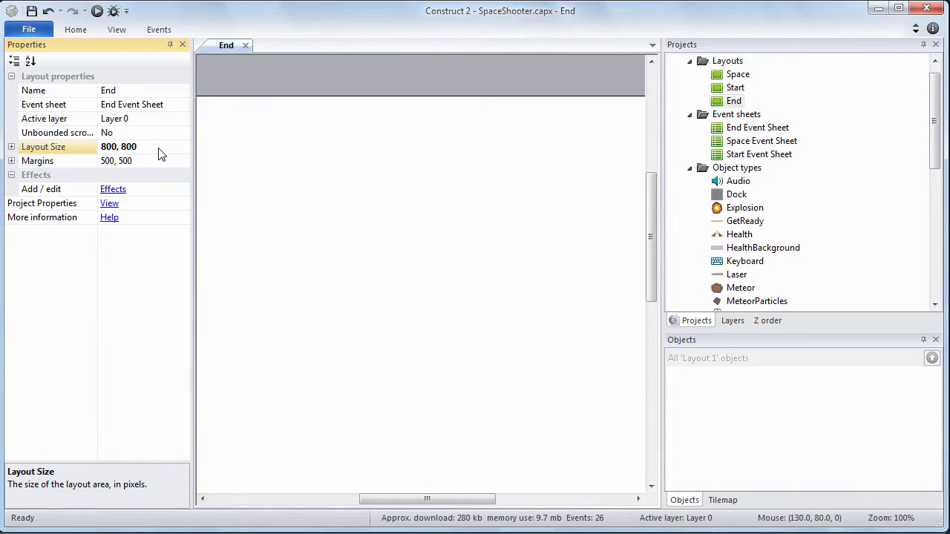
Rename the End layout's only layer to "Win".
{"action": "left_click", "coordinate": [731, 321]}
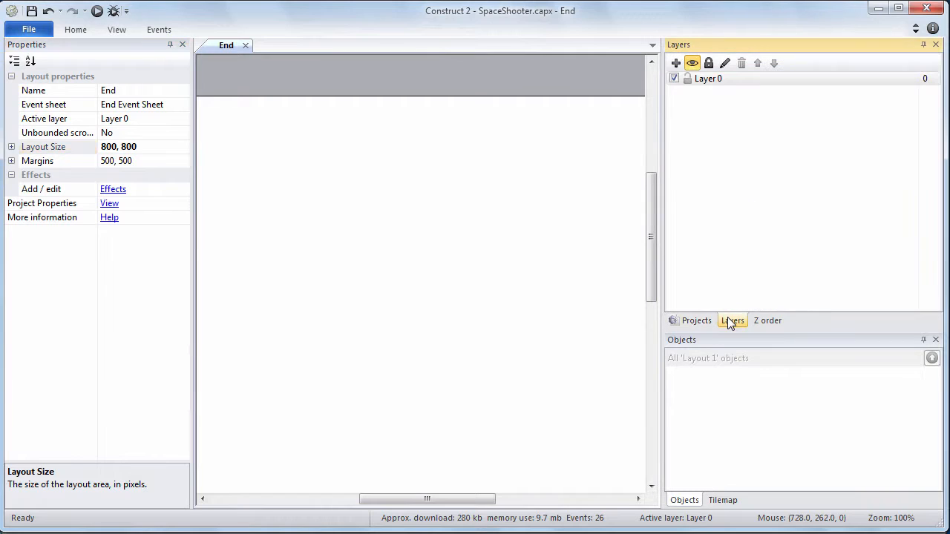
{"action": "right_click", "coordinate": [702, 81]}
{"action": "left_click", "coordinate": [755, 166]}
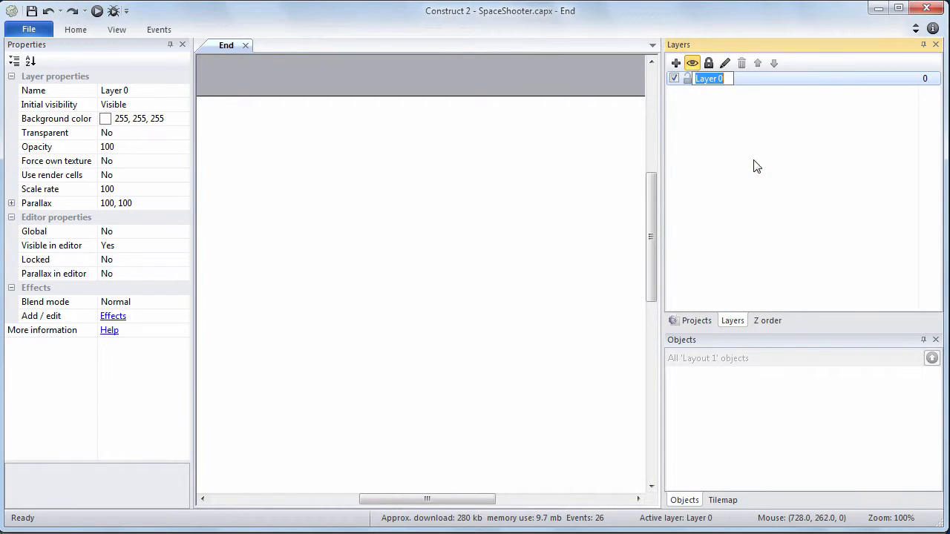
{"action": "type", "text": "Win"}
{"action": "key", "text": "Return"}
Set the Win layer's background color to black with the custom RGB values 0, 0, 0.
{"action": "left_click", "coordinate": [183, 120]}
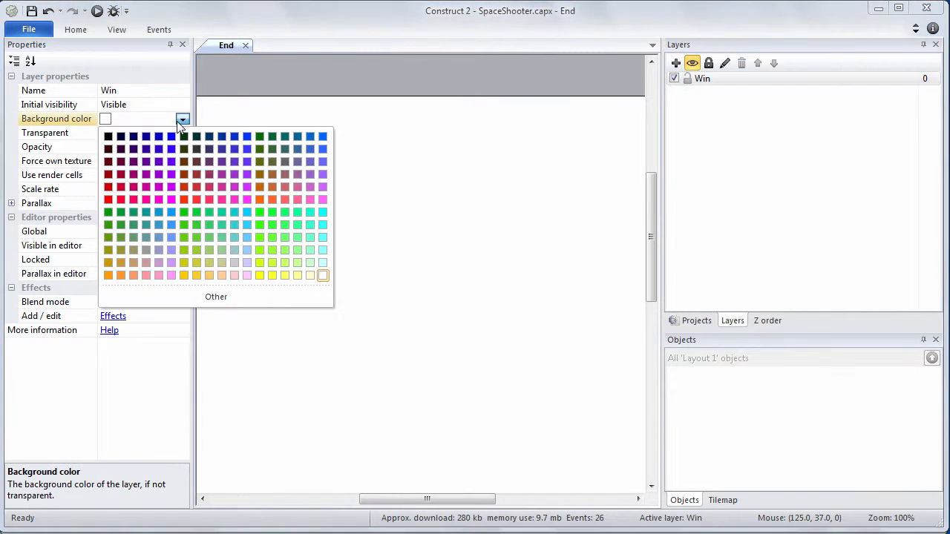
{"action": "left_click", "coordinate": [219, 299]}
{"action": "left_click", "coordinate": [415, 161]}
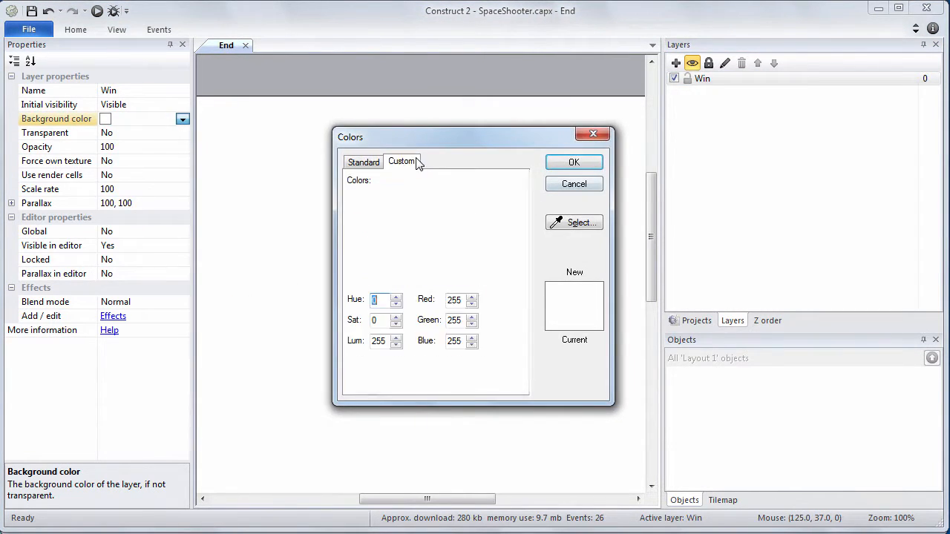
{"action": "left_click_drag", "start_coordinate": [463, 301], "coordinate": [382, 297]}
{"action": "type", "text": "0"}
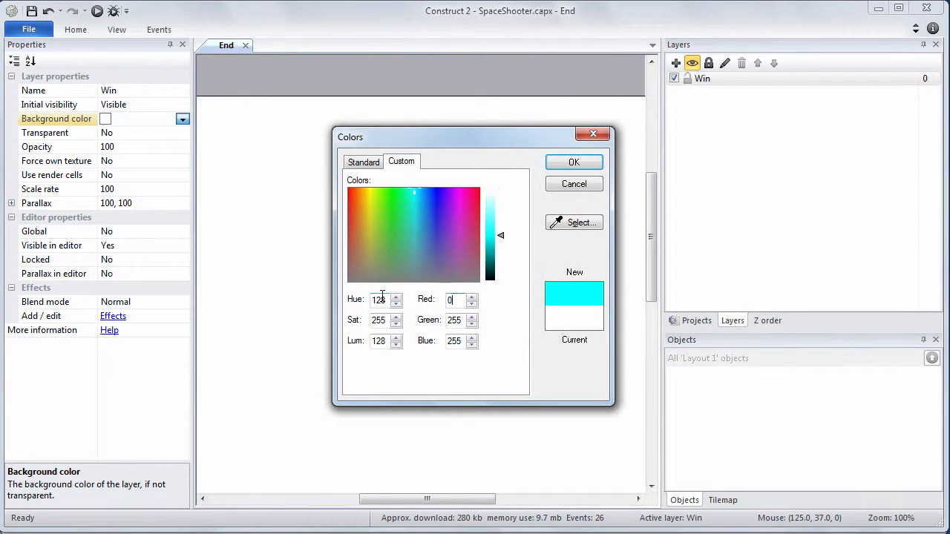
{"action": "key", "text": "Tab"}
{"action": "type", "text": "0"}
{"action": "key", "text": "Tab"}
{"action": "type", "text": "0"}
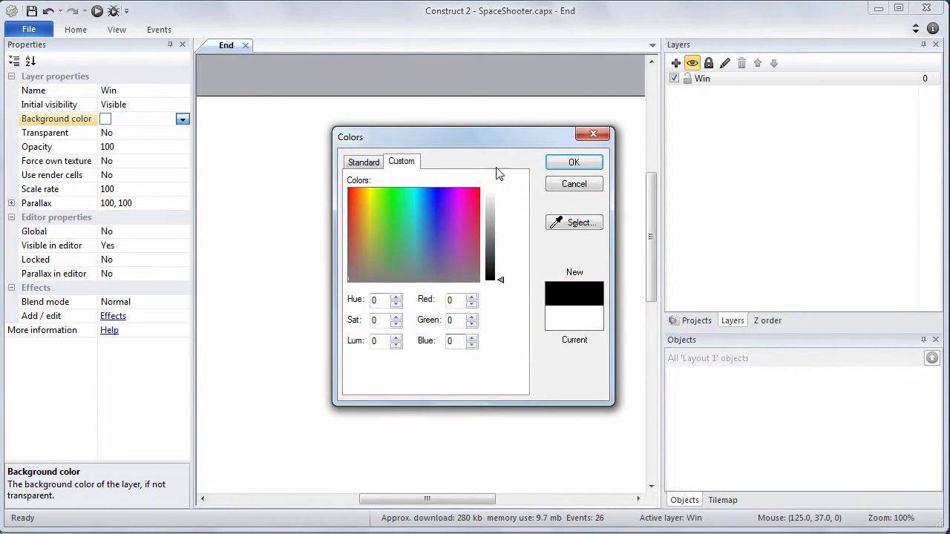
{"action": "left_click", "coordinate": [557, 163]}
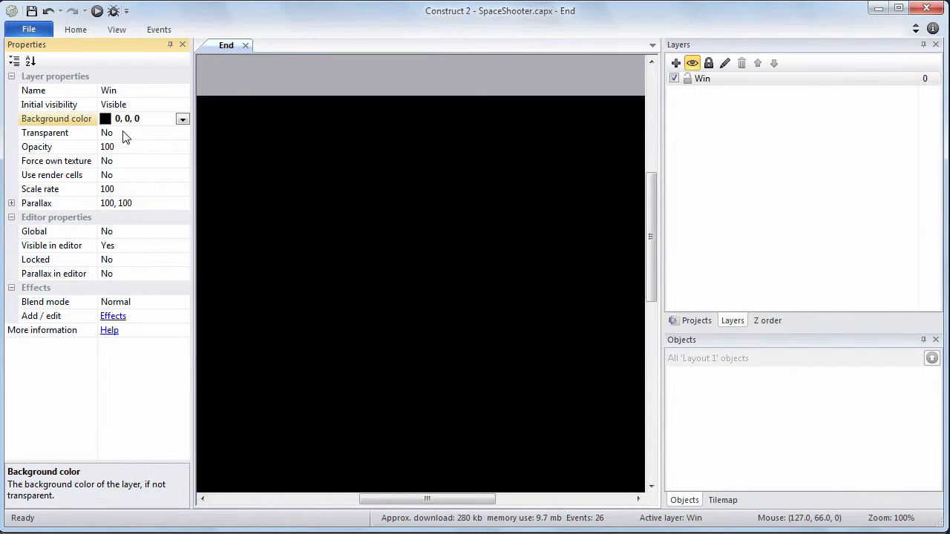
Add a new layer above Win and name it "Lose".
{"action": "left_click", "coordinate": [675, 64]}
{"action": "left_click", "coordinate": [705, 79]}
{"action": "right_click", "coordinate": [705, 79]}
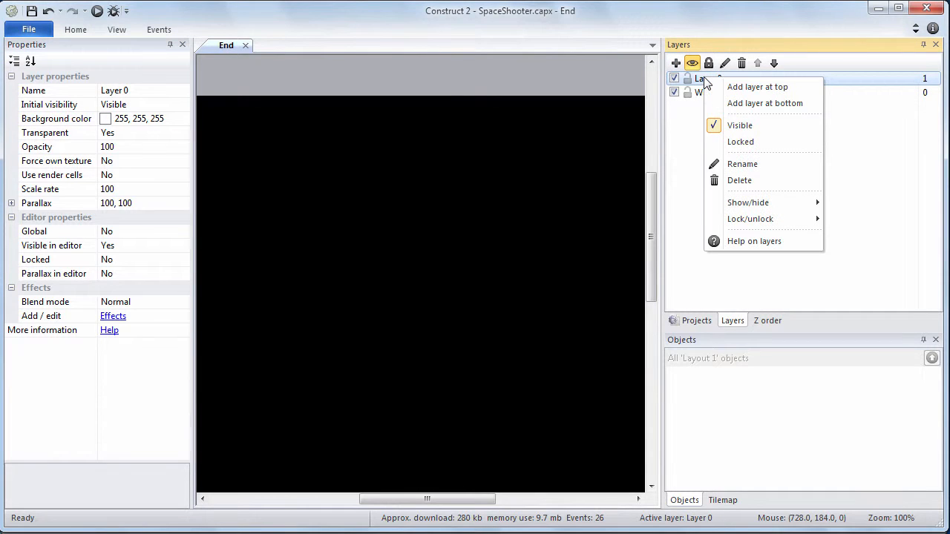
{"action": "left_click", "coordinate": [746, 162]}
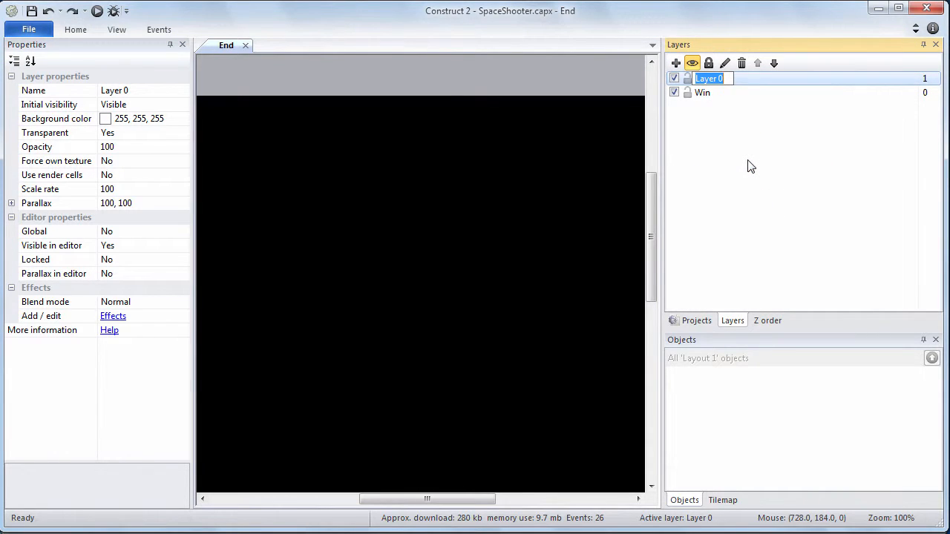
{"action": "type", "text": "Lose"}
{"action": "key", "text": "Return"}
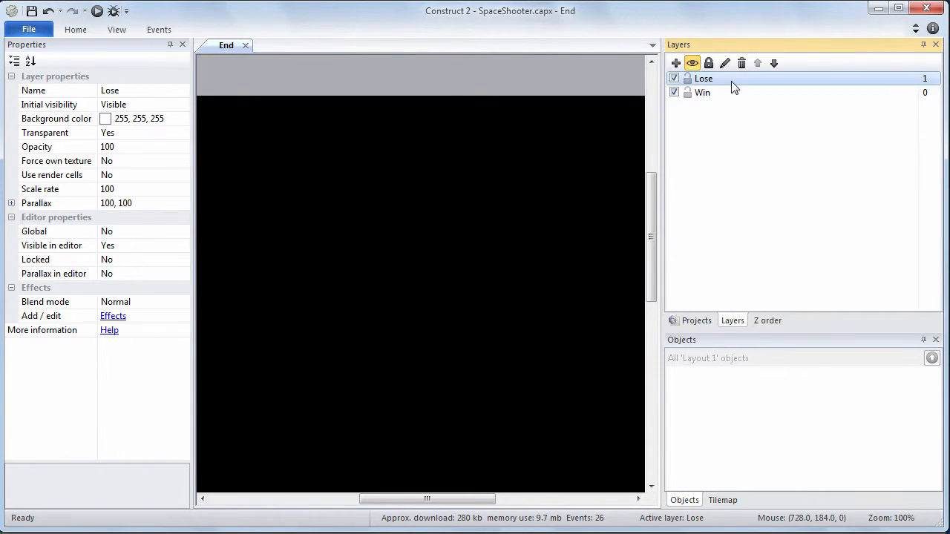
Set the Lose layer's background color to black with the custom RGB values 0, 0, 0.
{"action": "left_click", "coordinate": [182, 120]}
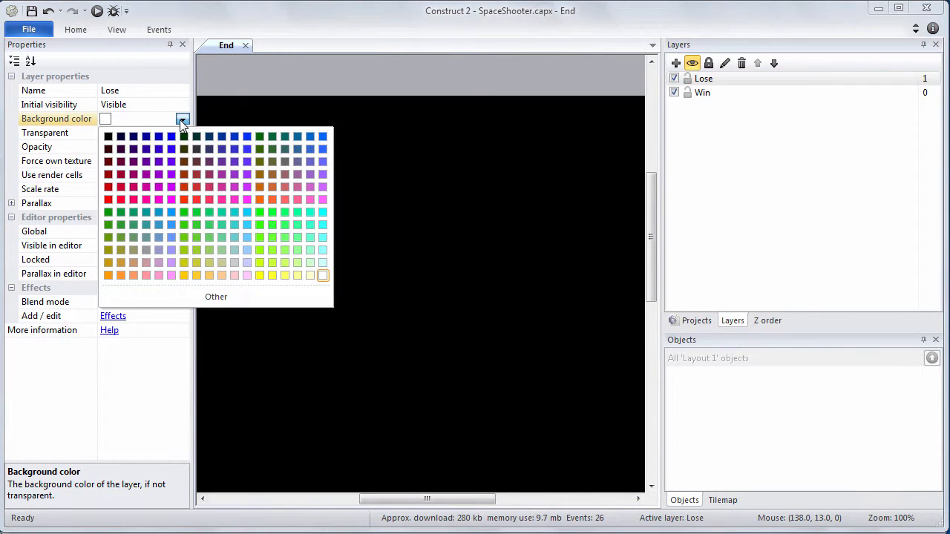
{"action": "left_click", "coordinate": [216, 296]}
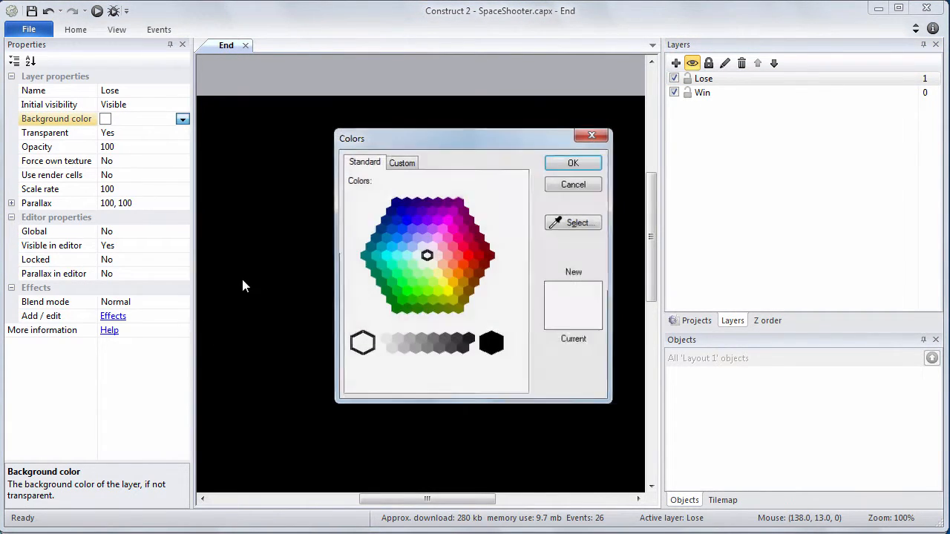
{"action": "left_click", "coordinate": [402, 162]}
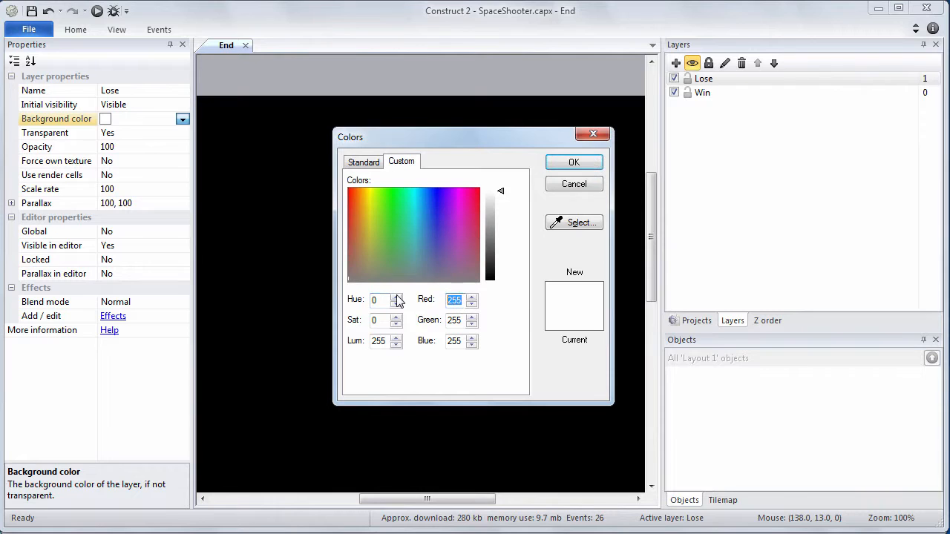
{"action": "type", "text": "0"}
{"action": "key", "text": "Tab"}
{"action": "type", "text": "0"}
{"action": "key", "text": "Tab"}
{"action": "type", "text": "0"}
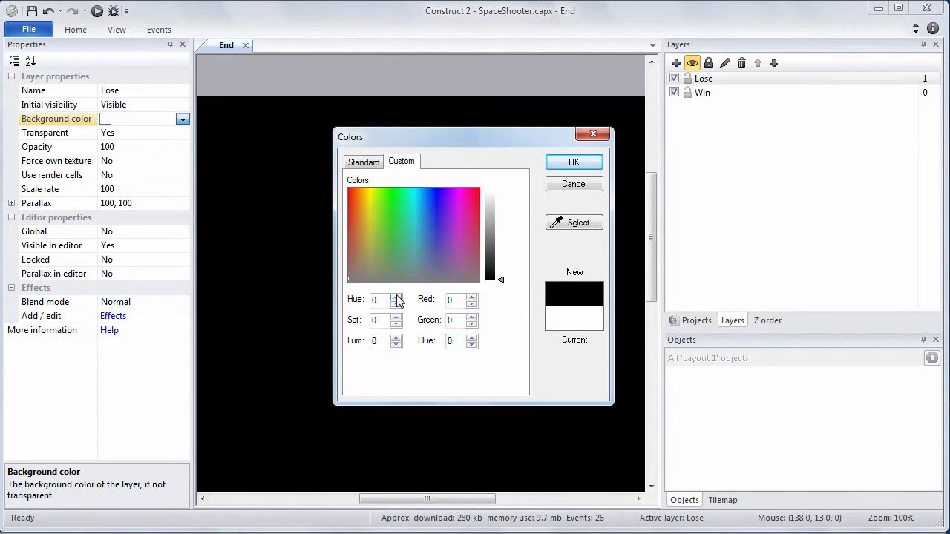
{"action": "left_click", "coordinate": [574, 164]}
Make the Lose layer opaque by setting its Transparent property to No.
{"action": "left_click", "coordinate": [170, 133]}
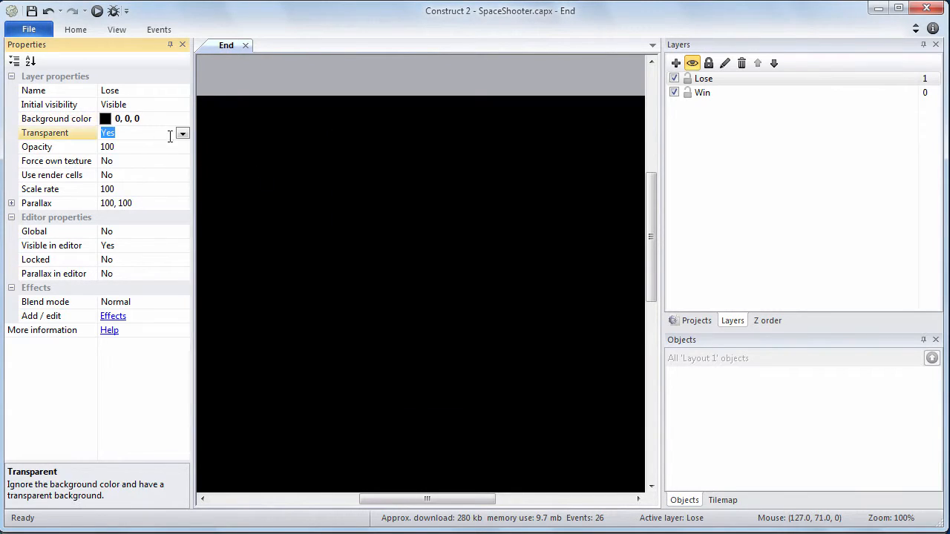
{"action": "left_click", "coordinate": [182, 134]}
{"action": "left_click", "coordinate": [164, 155]}
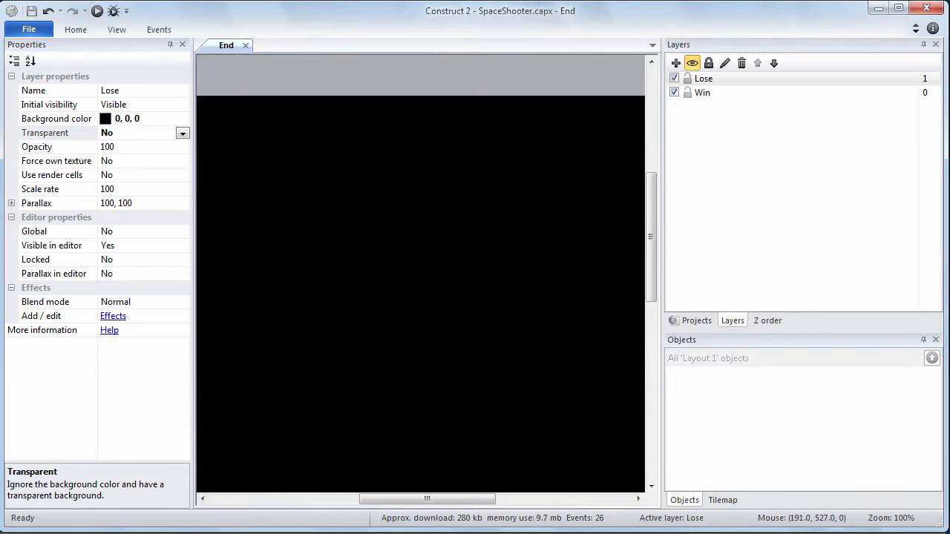
Switch to Inkscape and select the "Congrats You Win" menu panel group for export.
{"action": "key", "text": "alt+Tab"}
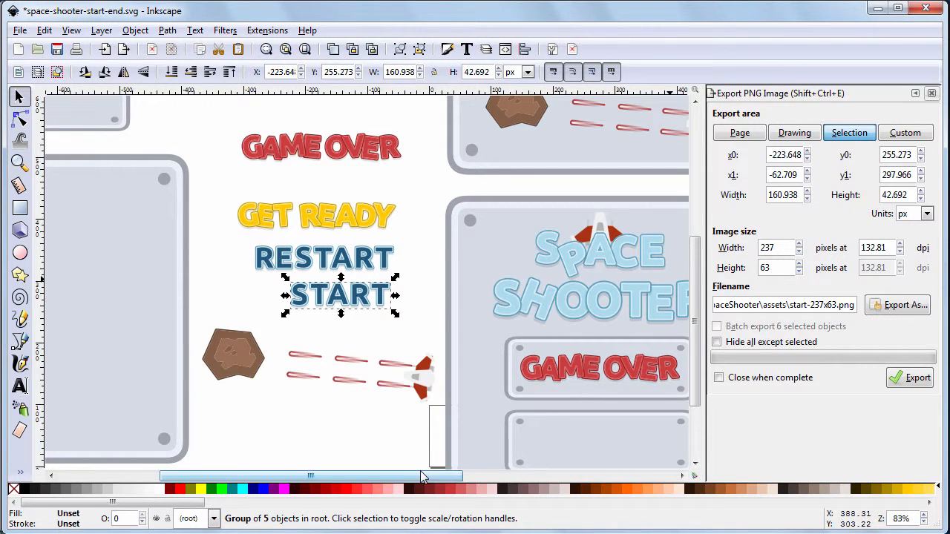
{"action": "left_click", "coordinate": [401, 442]}
{"action": "key", "text": "minus"}
{"action": "key", "text": "minus"}
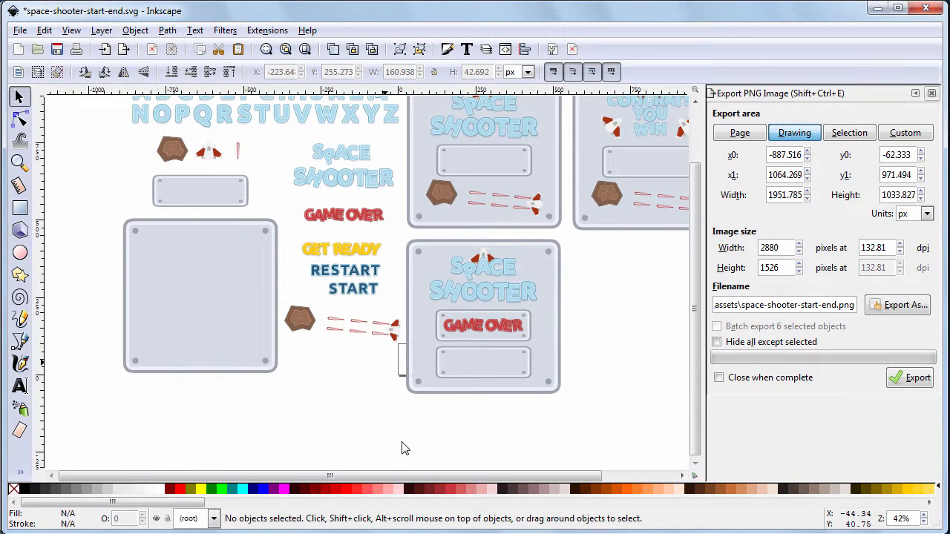
{"action": "scroll", "coordinate": [401, 448], "scroll_direction": "up", "scroll_amount": 2}
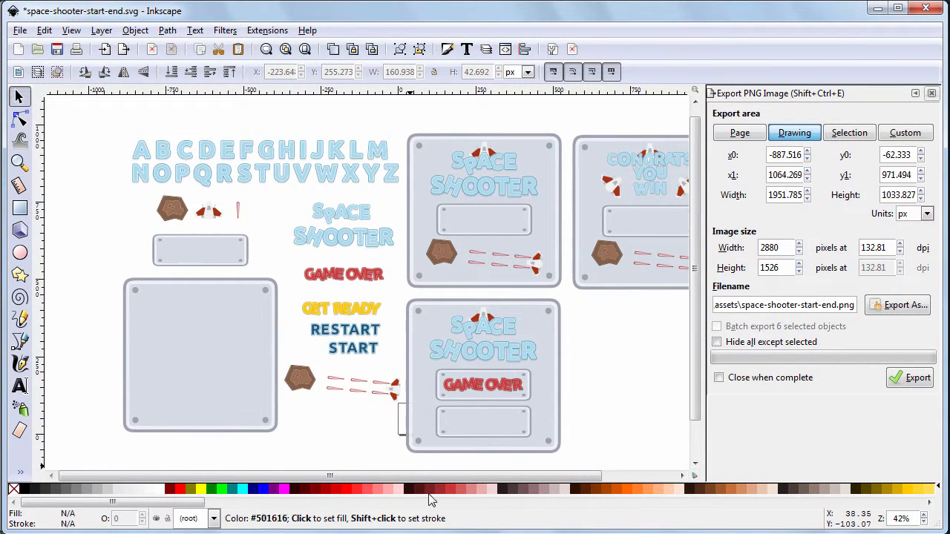
{"action": "left_click_drag", "start_coordinate": [496, 476], "coordinate": [570, 484]}
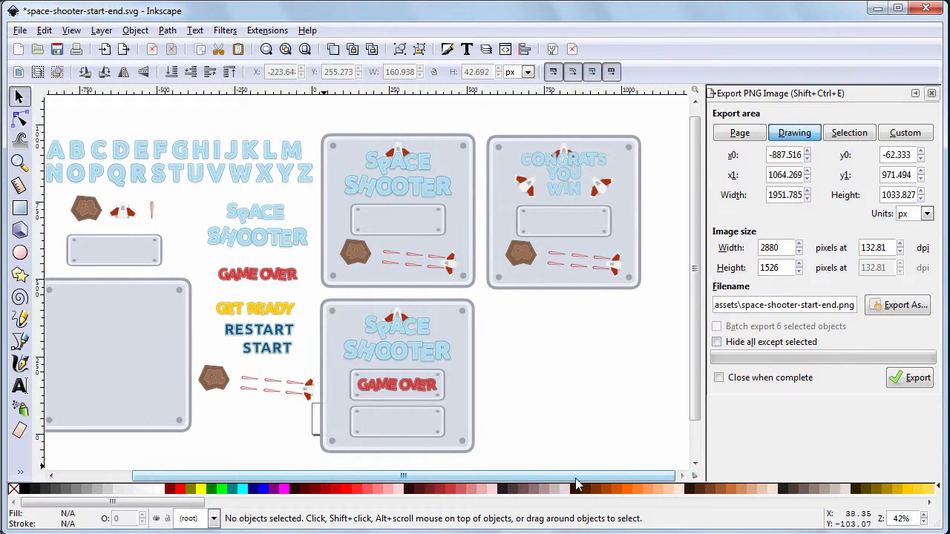
{"action": "left_click", "coordinate": [572, 162]}
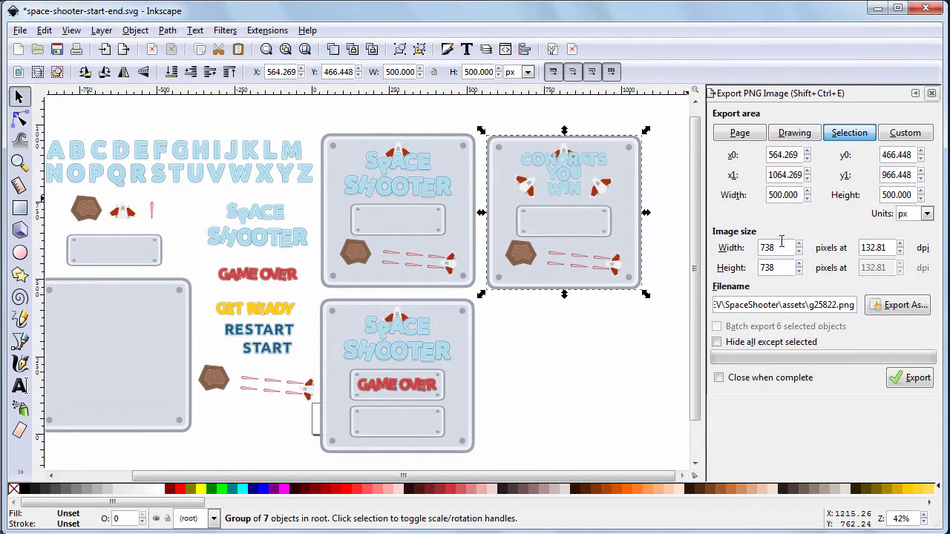
Set the PNG export width of the selected win panel to 500 pixels.
{"action": "left_click_drag", "start_coordinate": [775, 247], "coordinate": [711, 252]}
{"action": "type", "text": "500"}
{"action": "key", "text": "Tab"}
{"action": "key", "text": "Tab"}
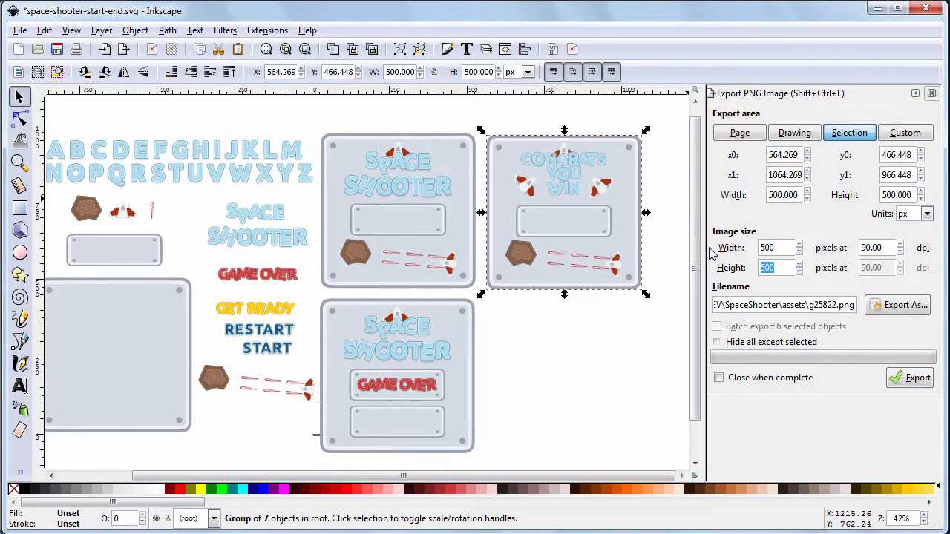
Export the selected win panel to the assets folder under the file name win-menu-500x500.png.
{"action": "left_click", "coordinate": [826, 305]}
{"action": "left_click_drag", "start_coordinate": [836, 304], "coordinate": [813, 306]}
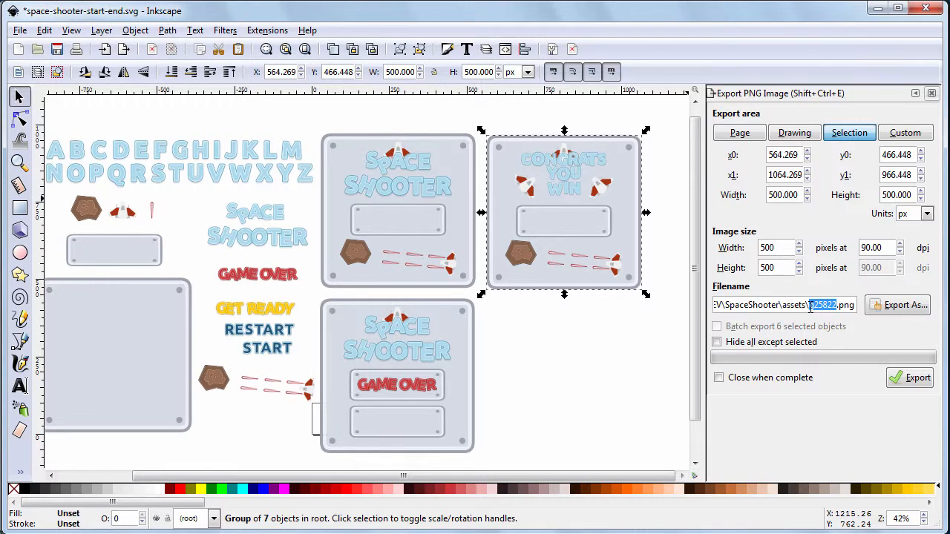
{"action": "type", "text": "win"}
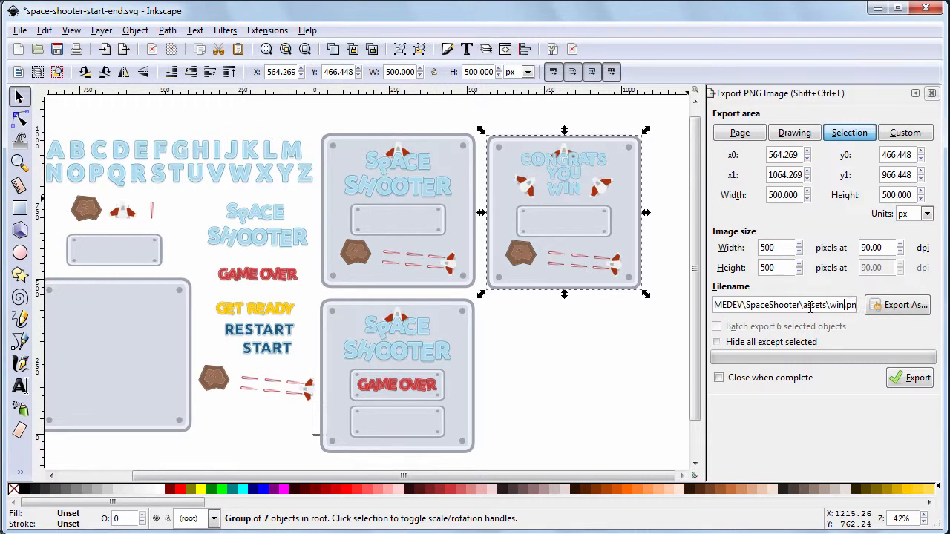
{"action": "type", "text": "-men"}
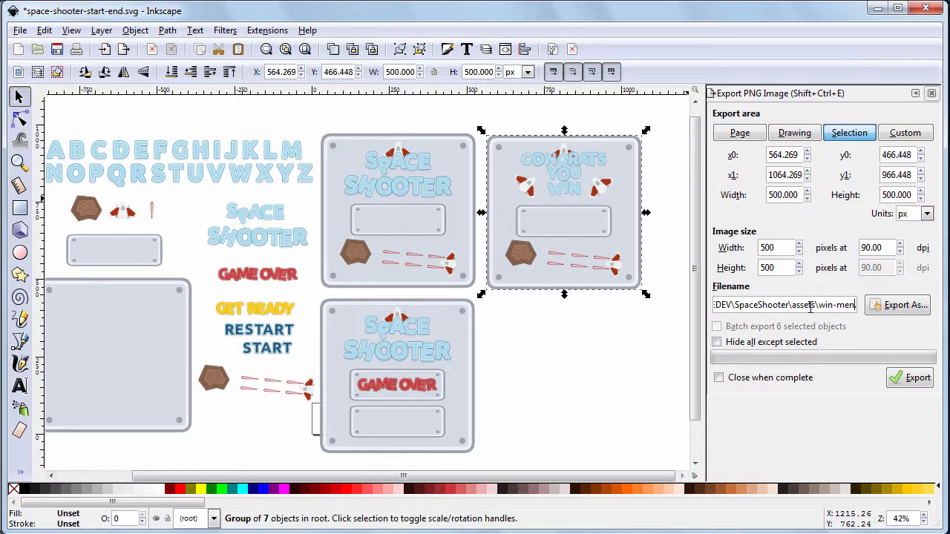
{"action": "type", "text": "u-5"}
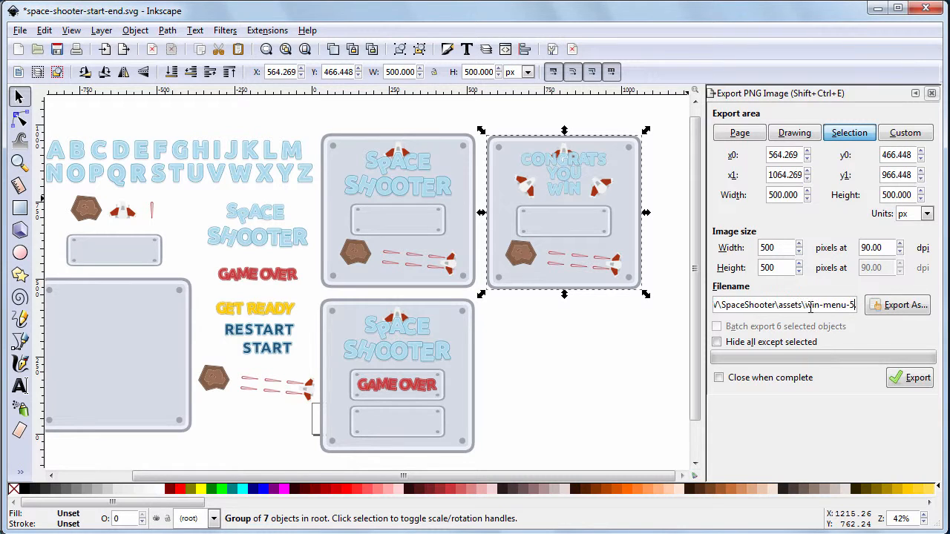
{"action": "type", "text": "00x500."}
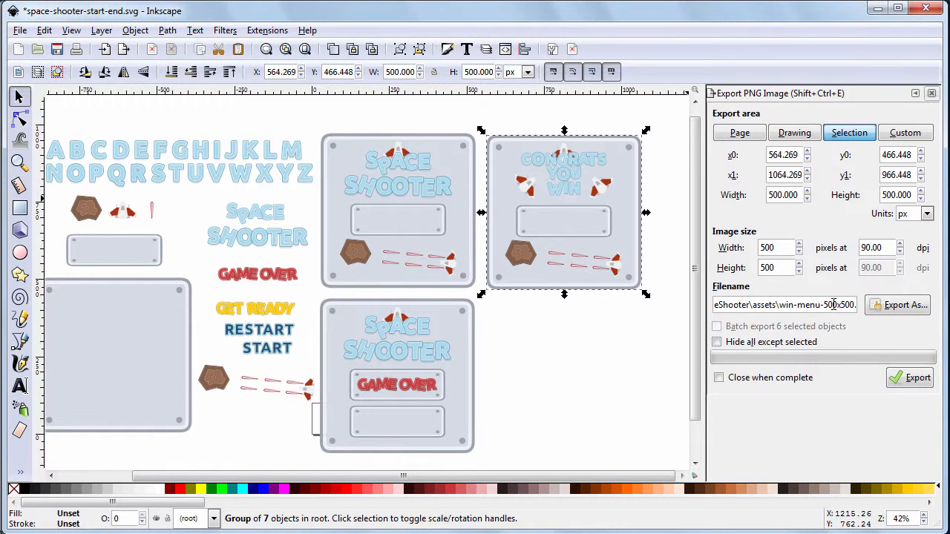
{"action": "left_click_drag", "start_coordinate": [834, 305], "coordinate": [865, 307]}
{"action": "left_click", "coordinate": [910, 380]}
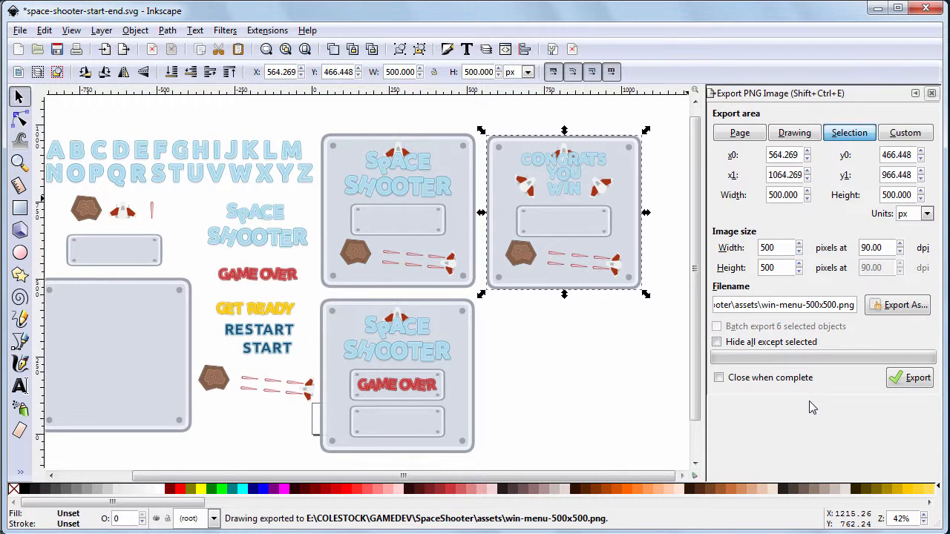
Switch to Construct 2, make Win the active layer and hide the Lose layer in the editor.
{"action": "key", "text": "alt+Tab"}
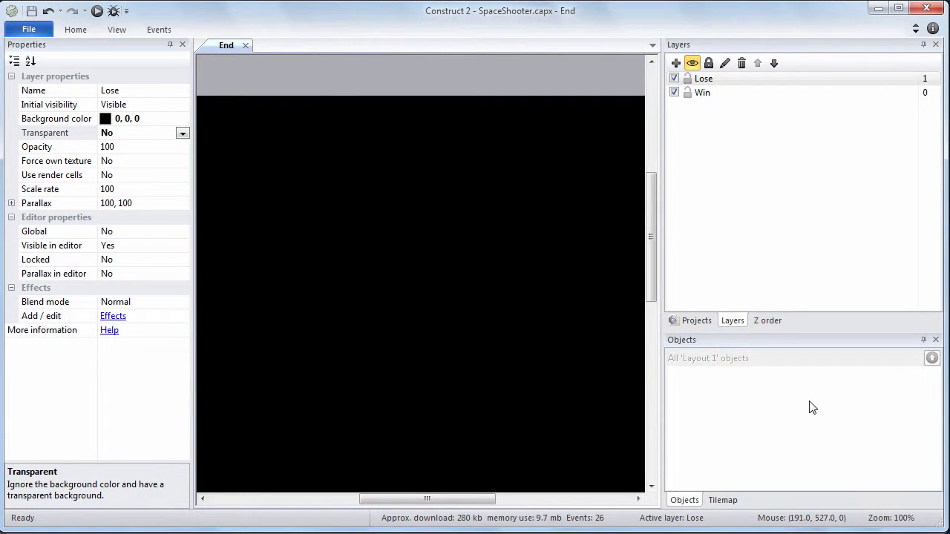
{"action": "left_click", "coordinate": [705, 95]}
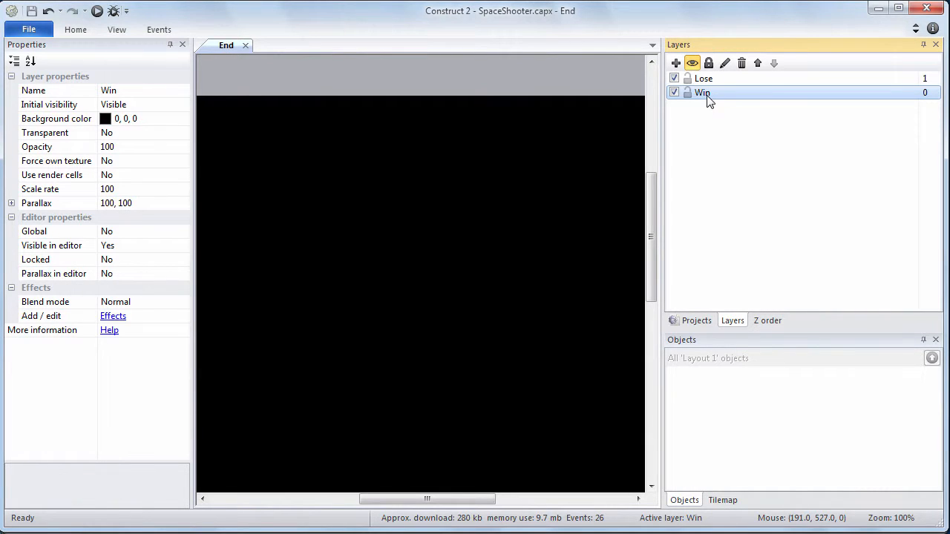
{"action": "left_click", "coordinate": [693, 321]}
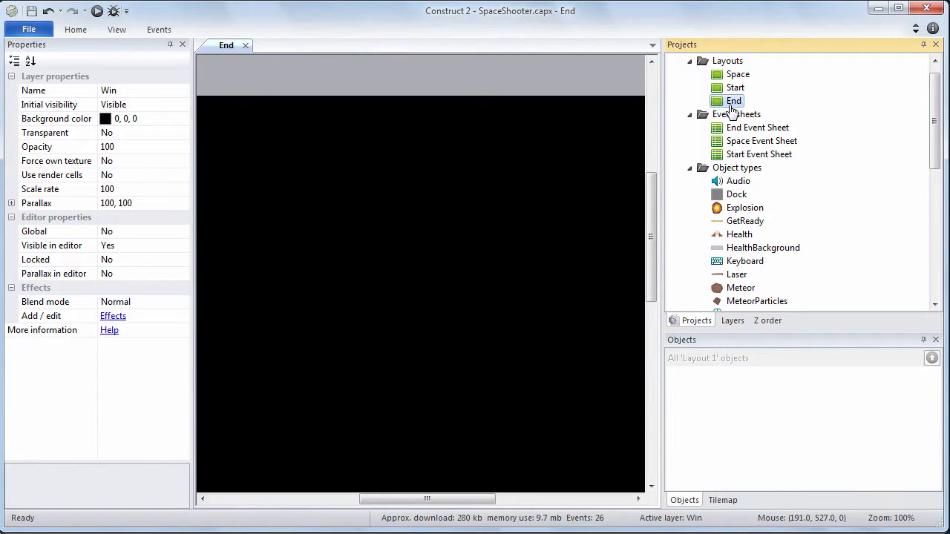
{"action": "left_click", "coordinate": [734, 322]}
{"action": "left_click", "coordinate": [675, 79]}
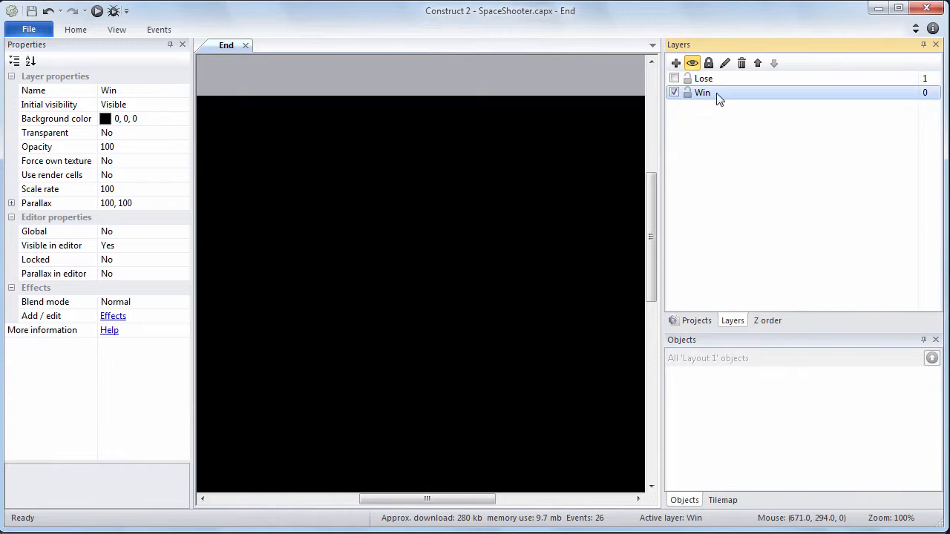
Insert a new Sprite object named WinMenu and place it on the Win layer of the End layout.
{"action": "left_click", "coordinate": [706, 325]}
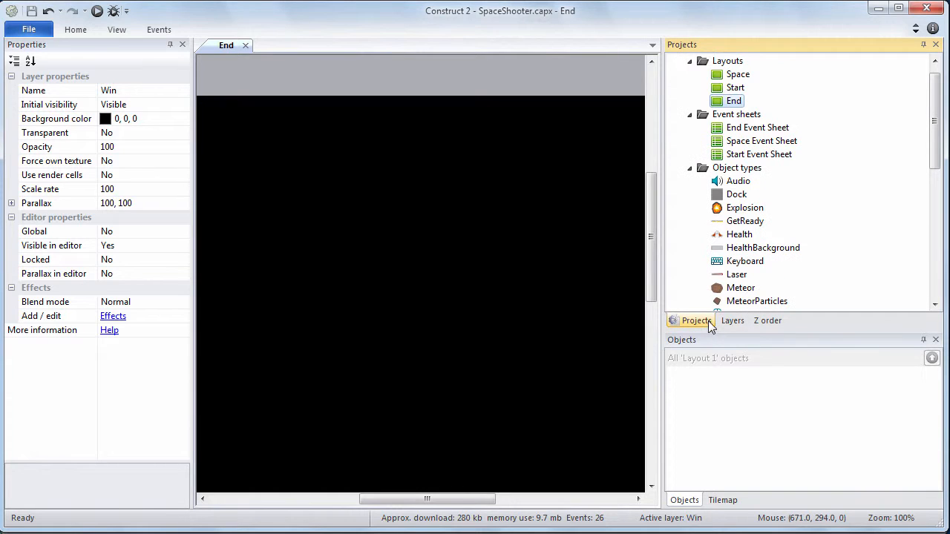
{"action": "left_click", "coordinate": [760, 170]}
{"action": "right_click", "coordinate": [761, 172]}
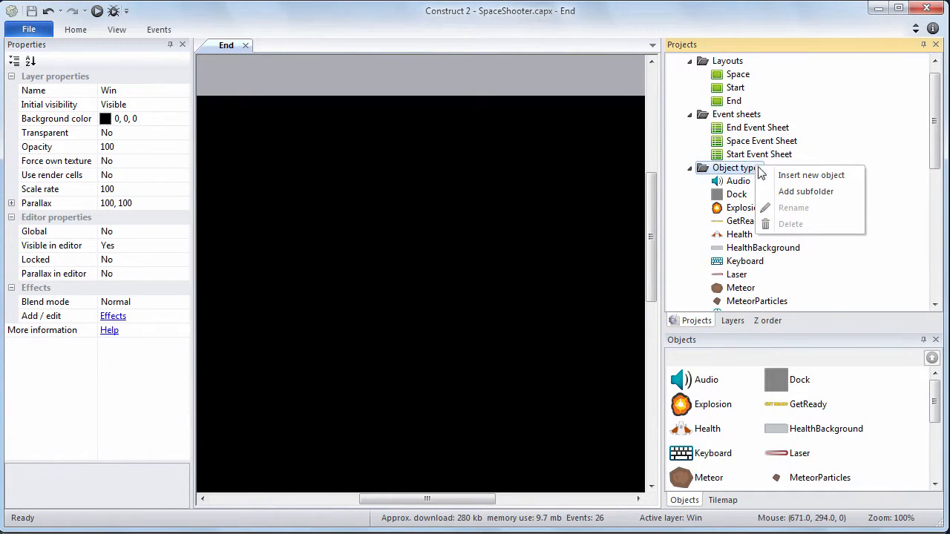
{"action": "left_click", "coordinate": [789, 175]}
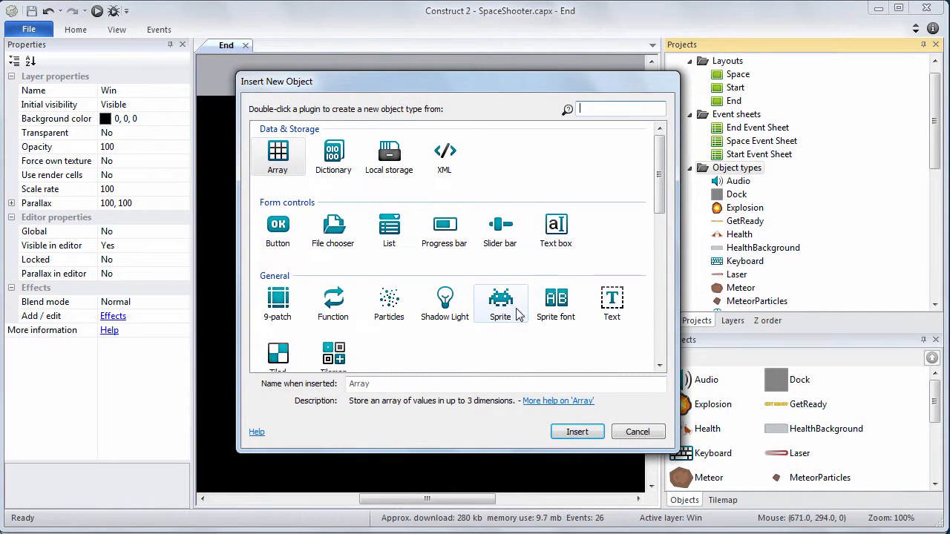
{"action": "left_click", "coordinate": [516, 313]}
{"action": "left_click", "coordinate": [412, 385]}
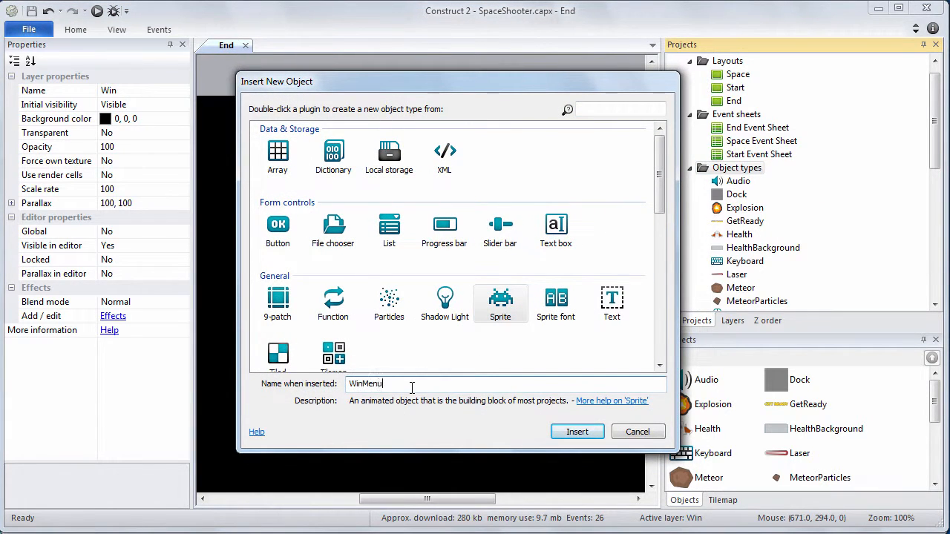
{"action": "key", "text": "Return"}
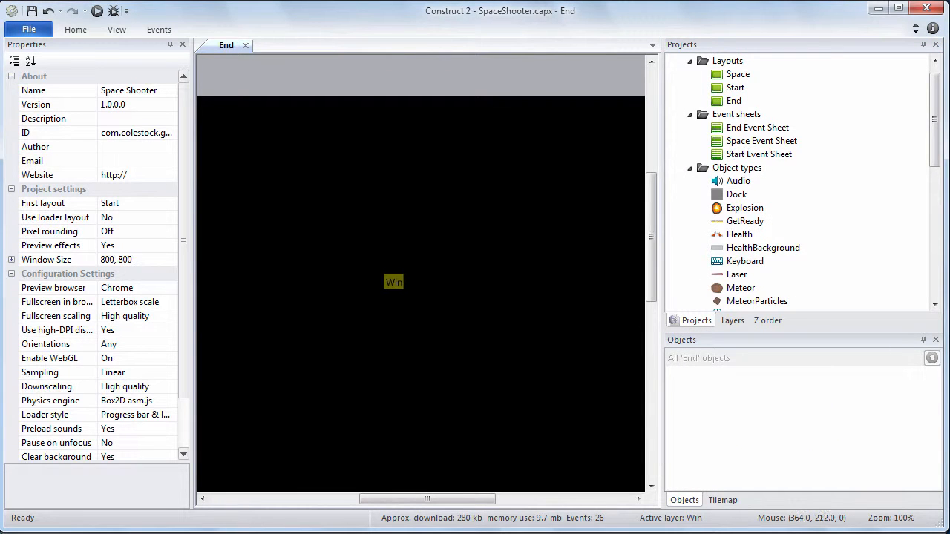
{"action": "left_click", "coordinate": [393, 282]}
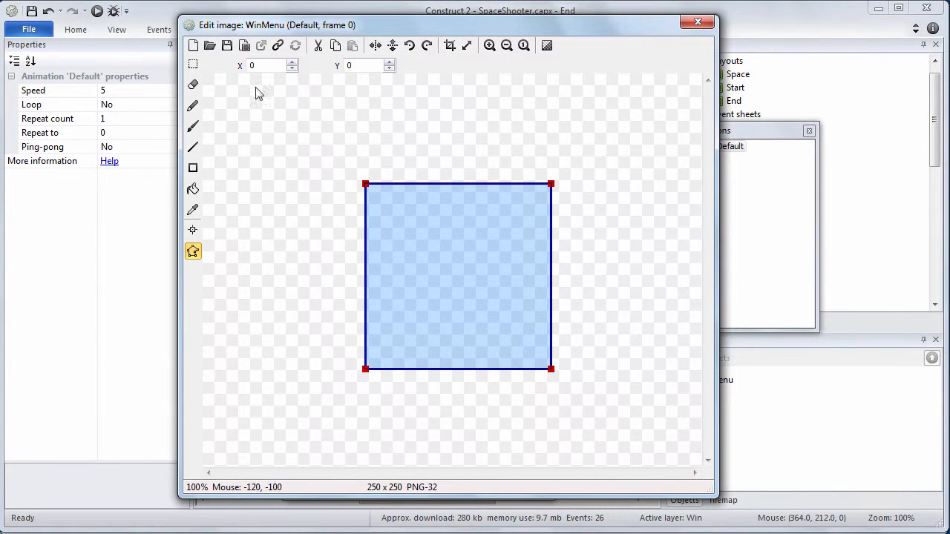
Load win-menu-500x500.png from the assets folder as the WinMenu sprite's image.
{"action": "left_click", "coordinate": [211, 46]}
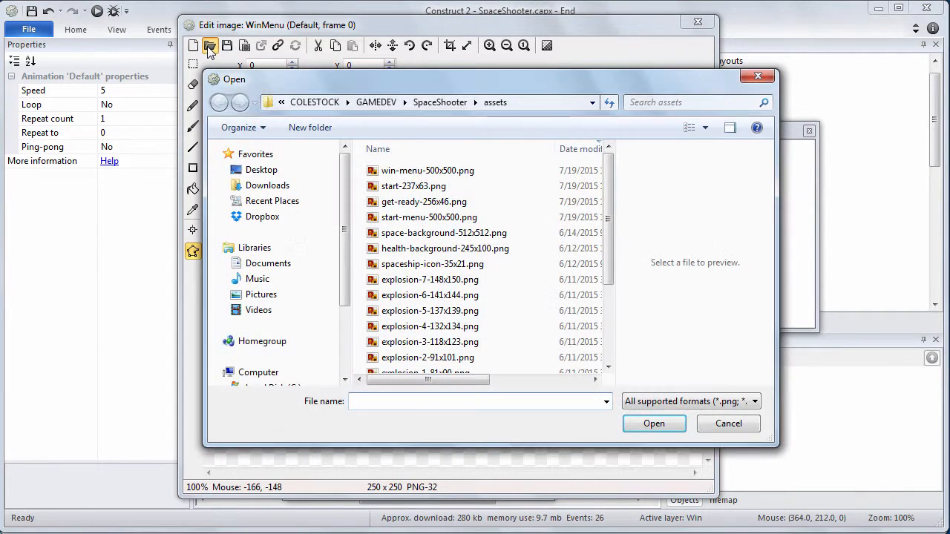
{"action": "left_click", "coordinate": [411, 171]}
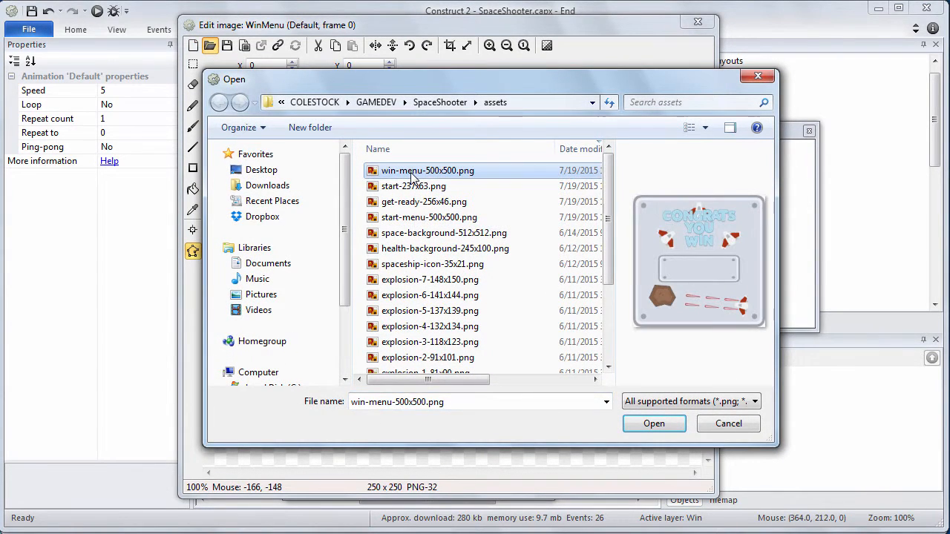
{"action": "double_click", "coordinate": [412, 172]}
Extend the four corner points of WinMenu's collision polygon to the image corners and close the image editor.
{"action": "left_click_drag", "start_coordinate": [280, 97], "coordinate": [254, 79]}
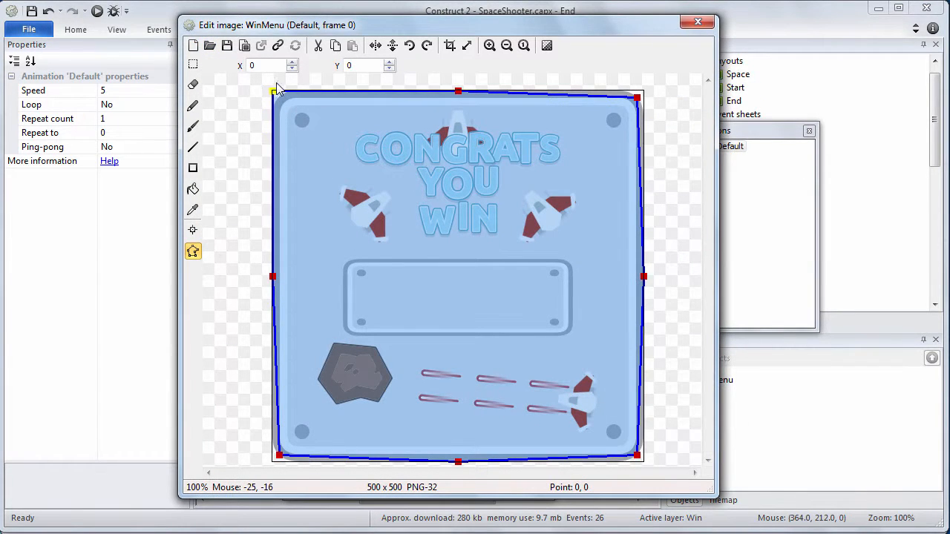
{"action": "left_click_drag", "start_coordinate": [641, 99], "coordinate": [662, 80]}
{"action": "left_click_drag", "start_coordinate": [637, 454], "coordinate": [658, 470]}
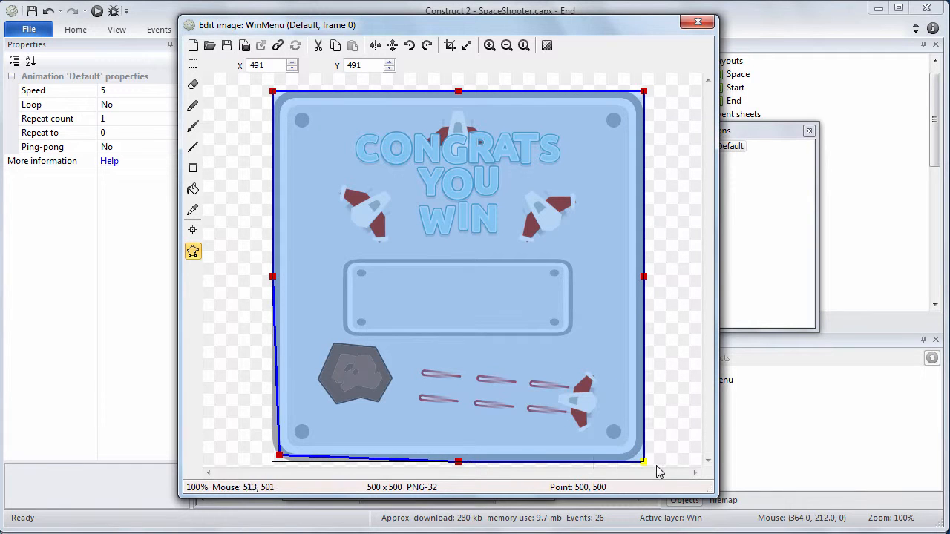
{"action": "left_click_drag", "start_coordinate": [278, 456], "coordinate": [273, 462]}
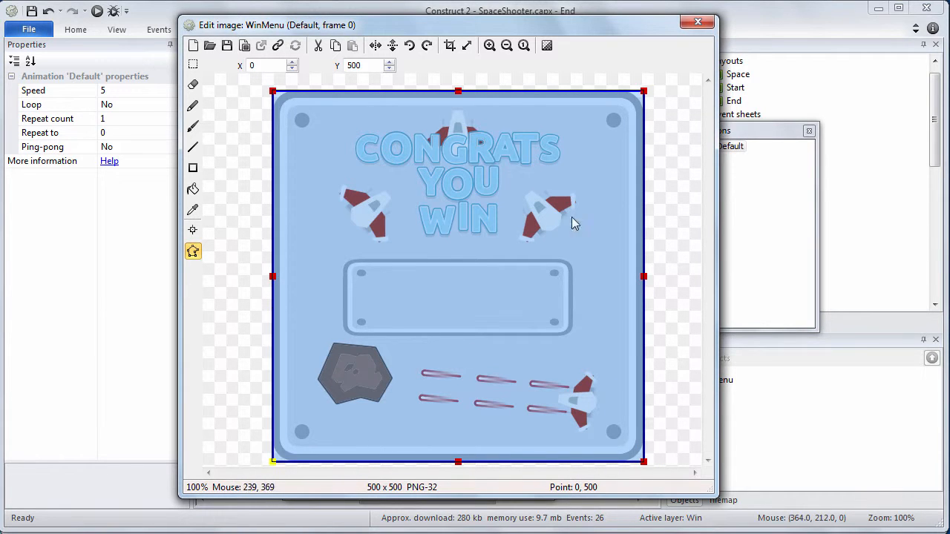
{"action": "left_click", "coordinate": [698, 22]}
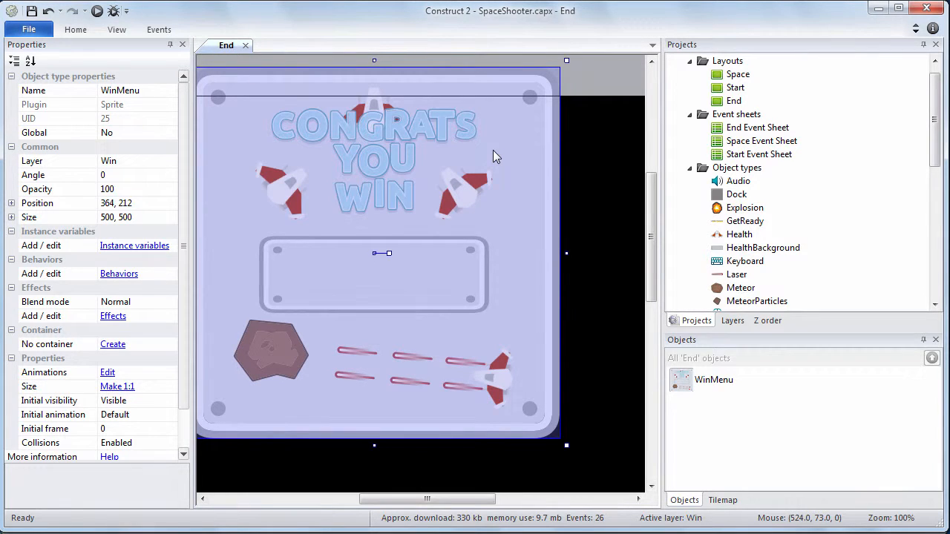
Center the WinMenu sprite horizontally using window alignment.
{"action": "left_click", "coordinate": [600, 189]}
{"action": "scroll", "coordinate": [600, 189], "scroll_direction": "down", "scroll_amount": 3, "text": "ctrl"}
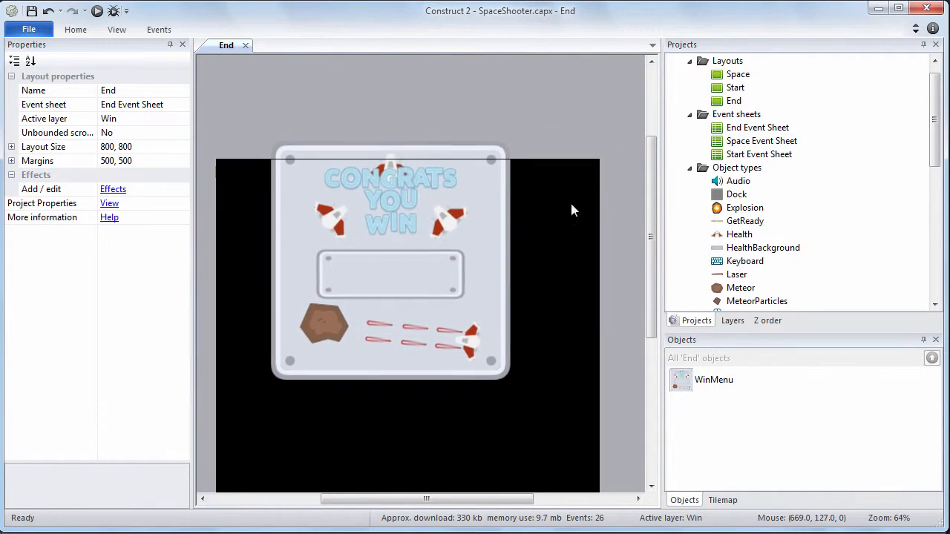
{"action": "right_click", "coordinate": [455, 266]}
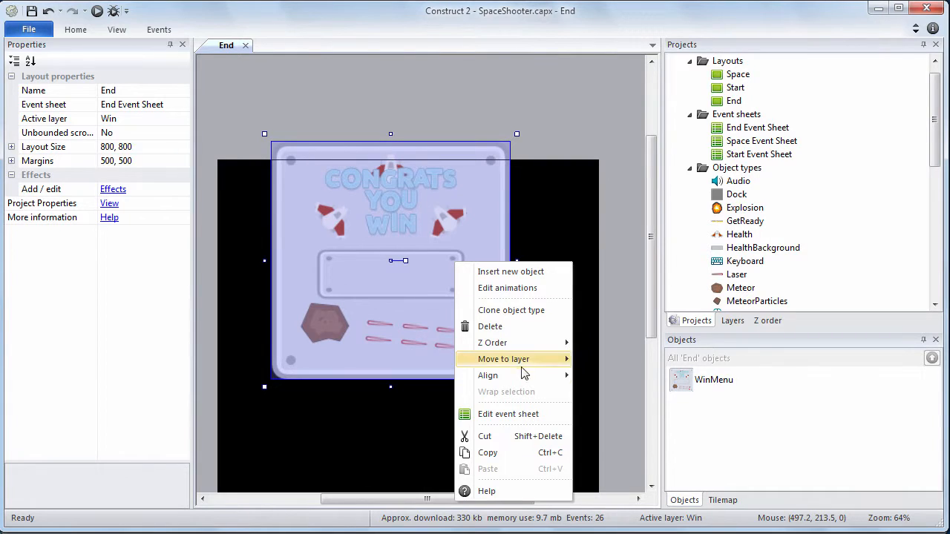
{"action": "mouse_move", "coordinate": [525, 377]}
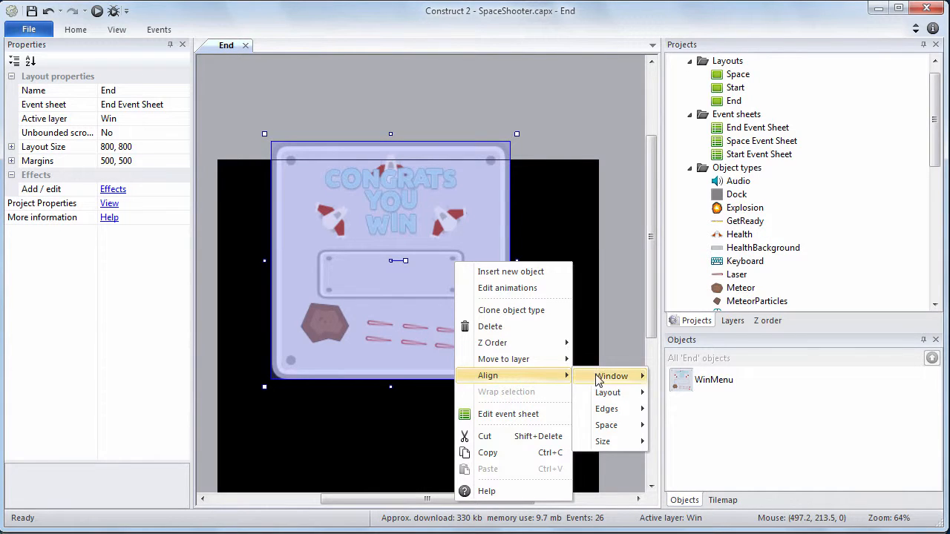
{"action": "mouse_move", "coordinate": [624, 377]}
{"action": "left_click", "coordinate": [691, 448]}
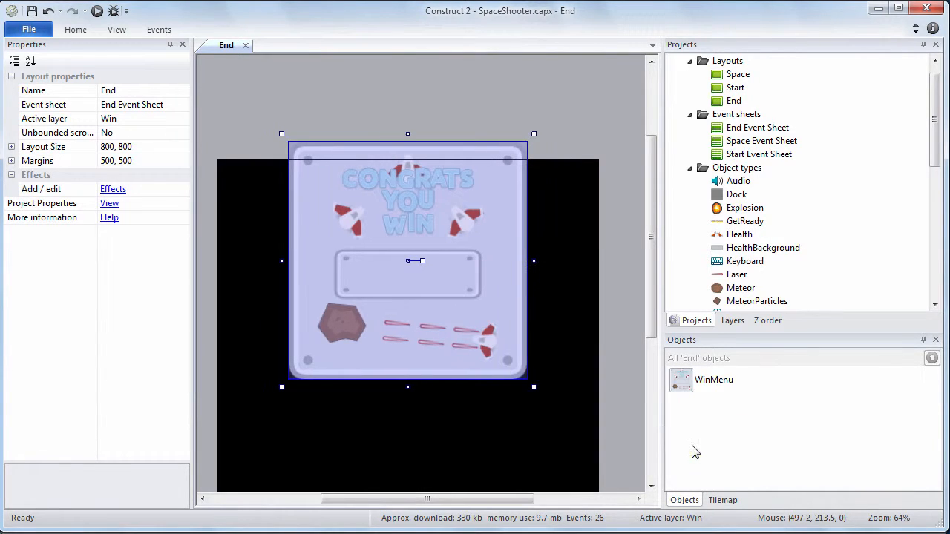
Center the WinMenu sprite vertically using window alignment and deselect it.
{"action": "right_click", "coordinate": [494, 323]}
{"action": "mouse_move", "coordinate": [584, 438]}
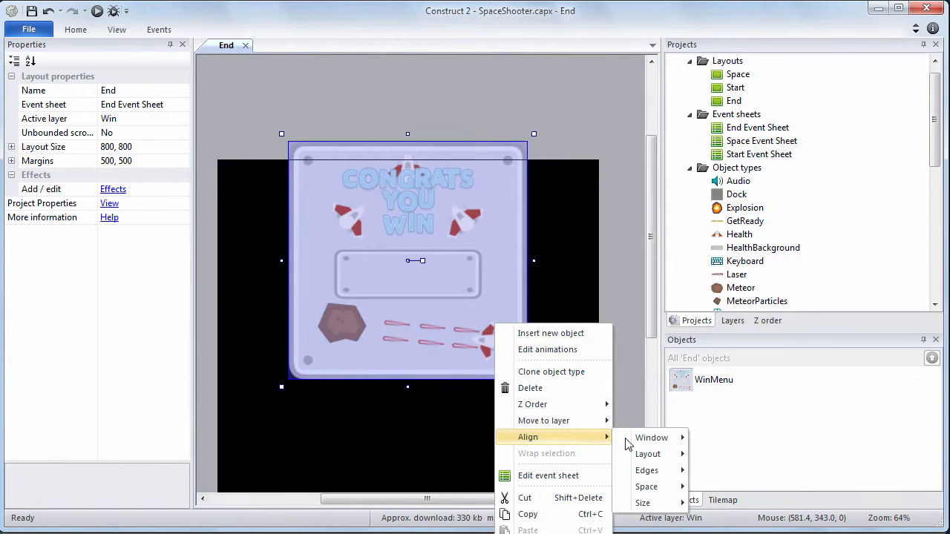
{"action": "mouse_move", "coordinate": [648, 442]}
{"action": "left_click", "coordinate": [734, 528]}
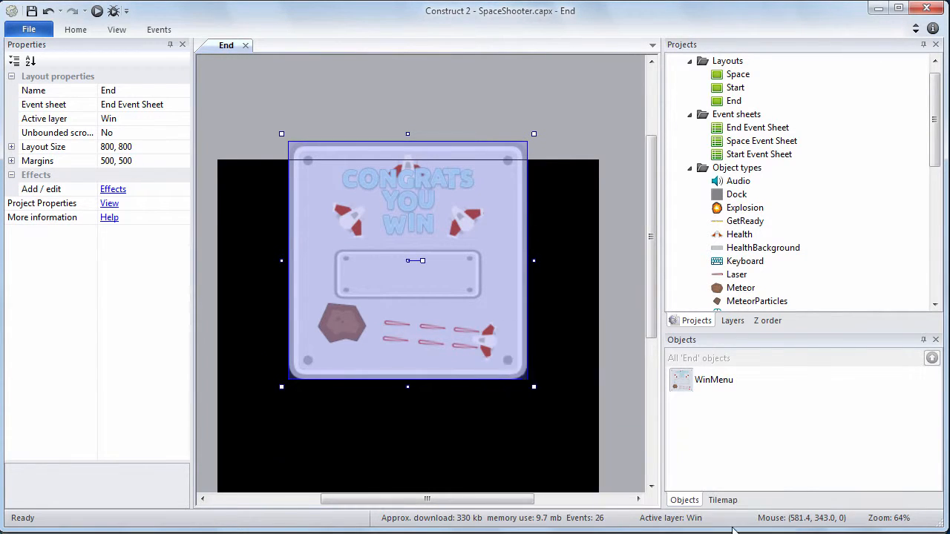
{"action": "left_click", "coordinate": [630, 415]}
{"action": "scroll", "coordinate": [614, 405], "scroll_direction": "down", "scroll_amount": 1}
{"action": "scroll", "coordinate": [613, 406], "scroll_direction": "down", "scroll_amount": 3}
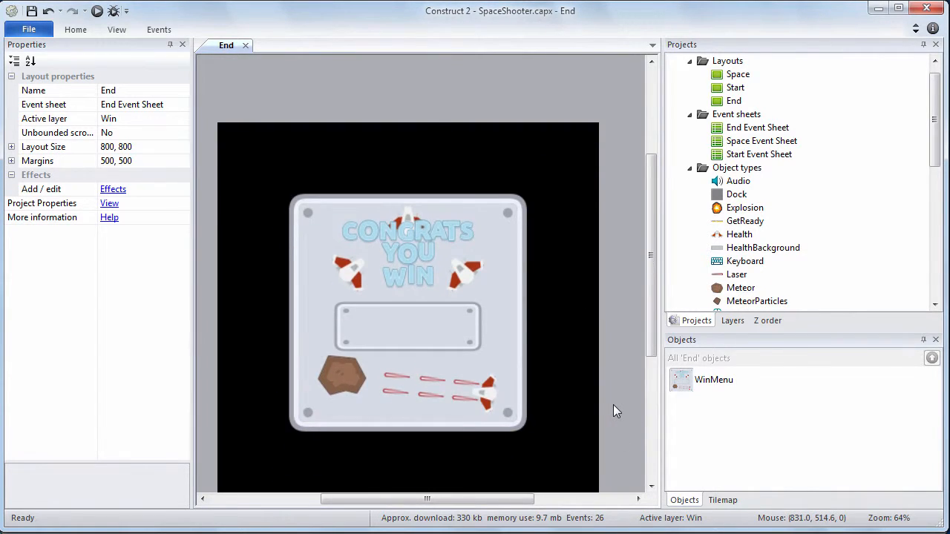
{"action": "scroll", "coordinate": [613, 406], "scroll_direction": "up", "scroll_amount": 1}
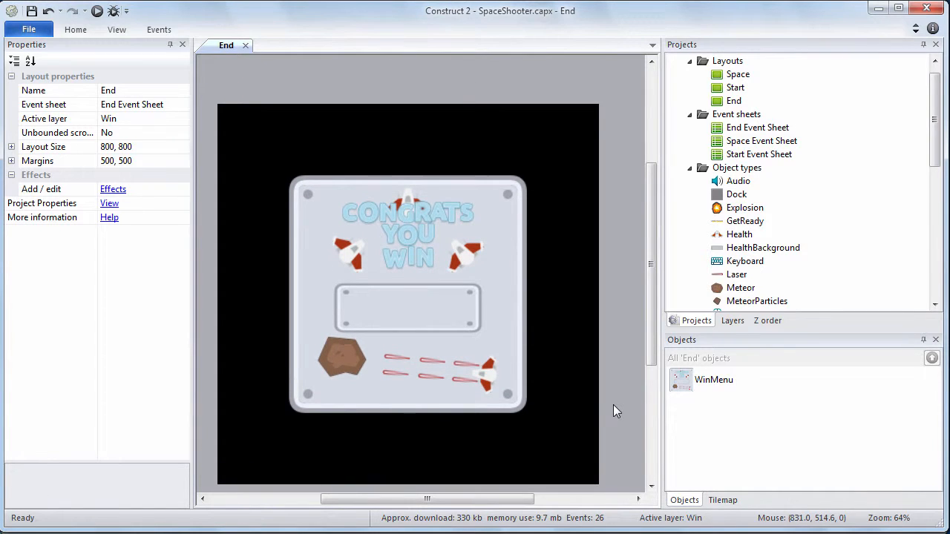
{"action": "scroll", "coordinate": [613, 411], "scroll_direction": "down", "scroll_amount": 1}
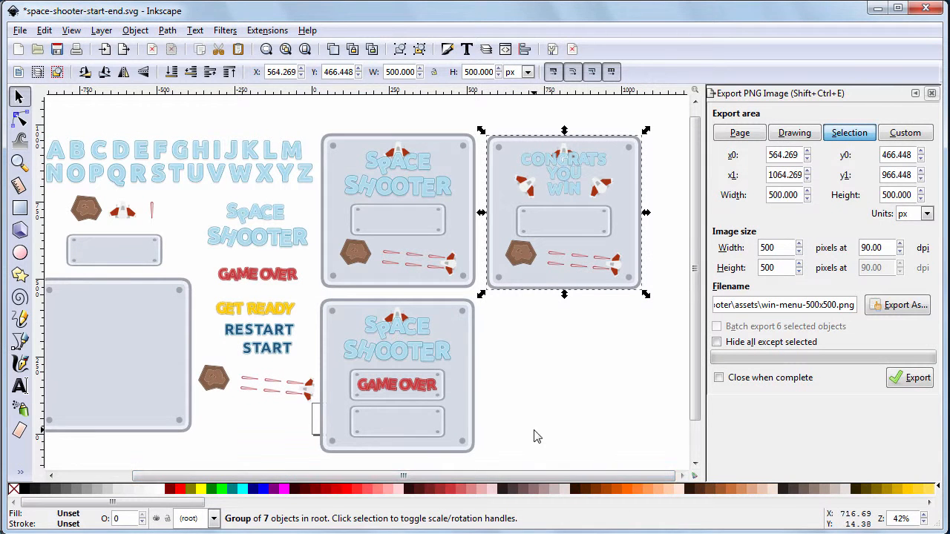
Switch to Inkscape and select the complete "Game Over" menu panel for export.
{"action": "left_click", "coordinate": [537, 436]}
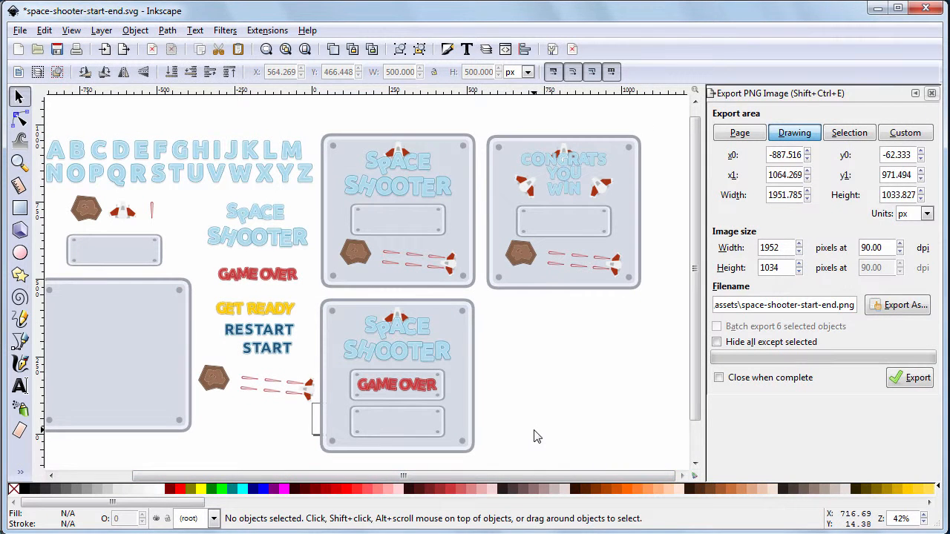
{"action": "scroll", "coordinate": [549, 379], "scroll_direction": "down", "scroll_amount": 2}
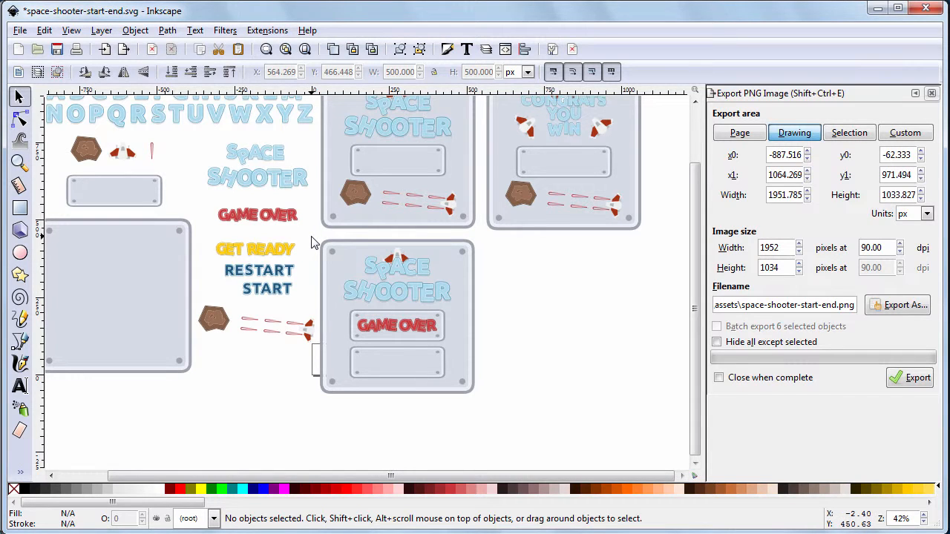
{"action": "left_click_drag", "start_coordinate": [312, 237], "coordinate": [496, 415]}
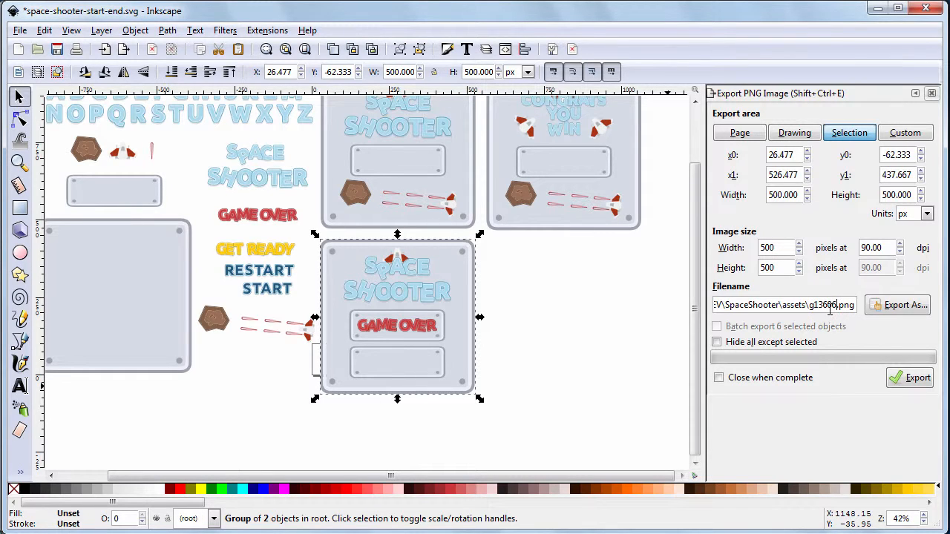
Export the selected Game Over panel to the assets folder as lose-menu-500x500.png and return to Construct 2.
{"action": "key", "text": "BackSpace"}
{"action": "key", "text": "BackSpace"}
{"action": "key", "text": "BackSpace"}
{"action": "key", "text": "BackSpace"}
{"action": "key", "text": "BackSpace"}
{"action": "key", "text": "BackSpace"}
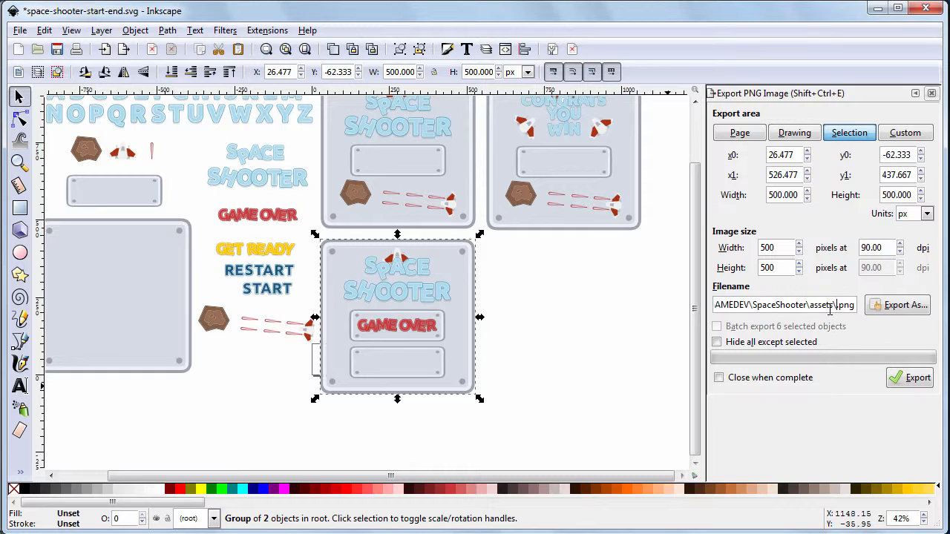
{"action": "type", "text": "lose-men"}
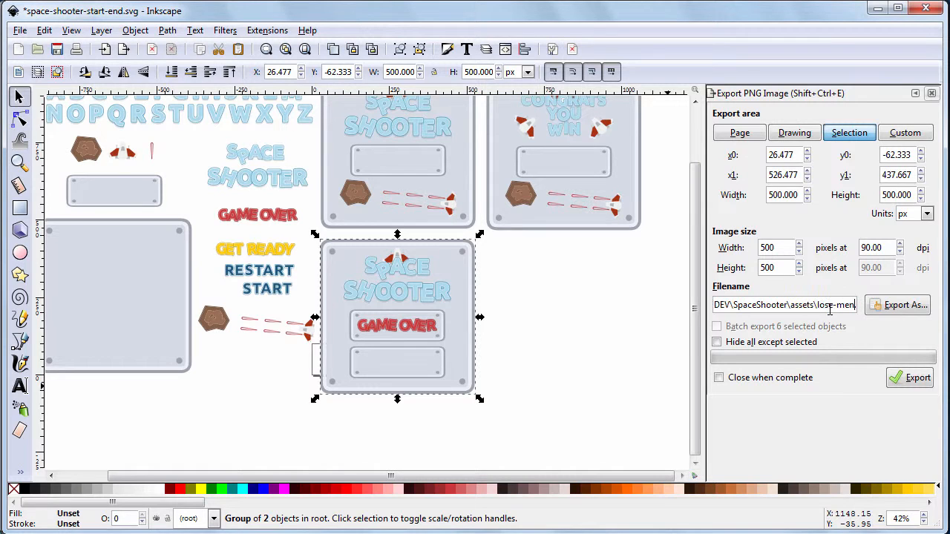
{"action": "type", "text": "u-50"}
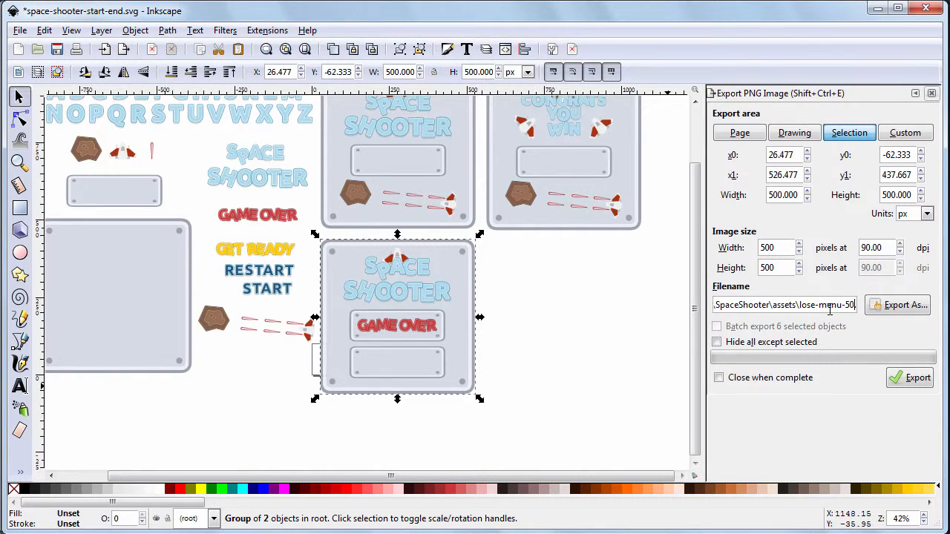
{"action": "type", "text": "0x500"}
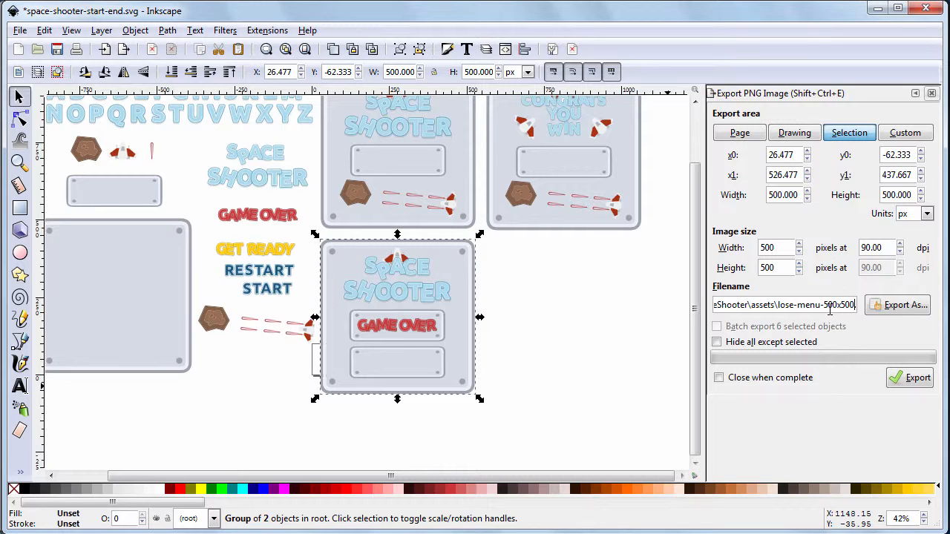
{"action": "type", "text": ".png"}
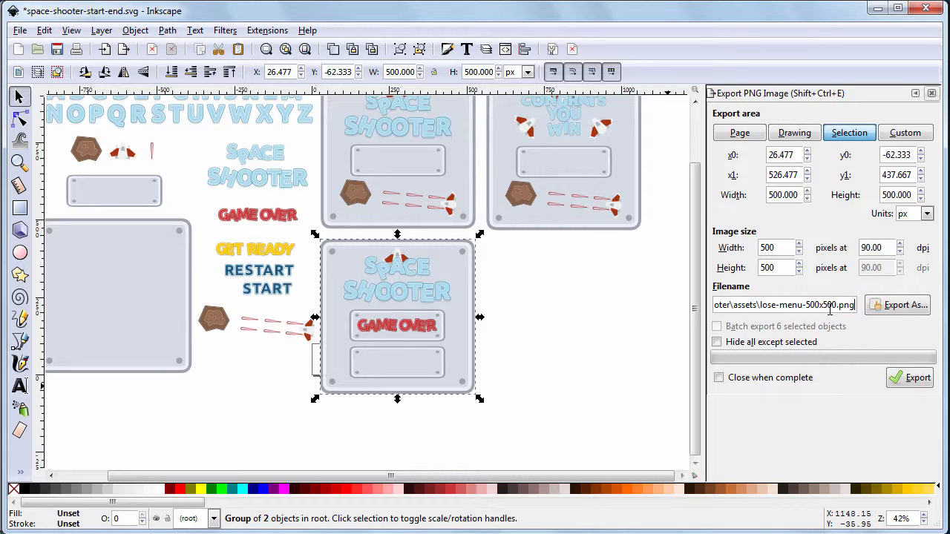
{"action": "left_click", "coordinate": [907, 380]}
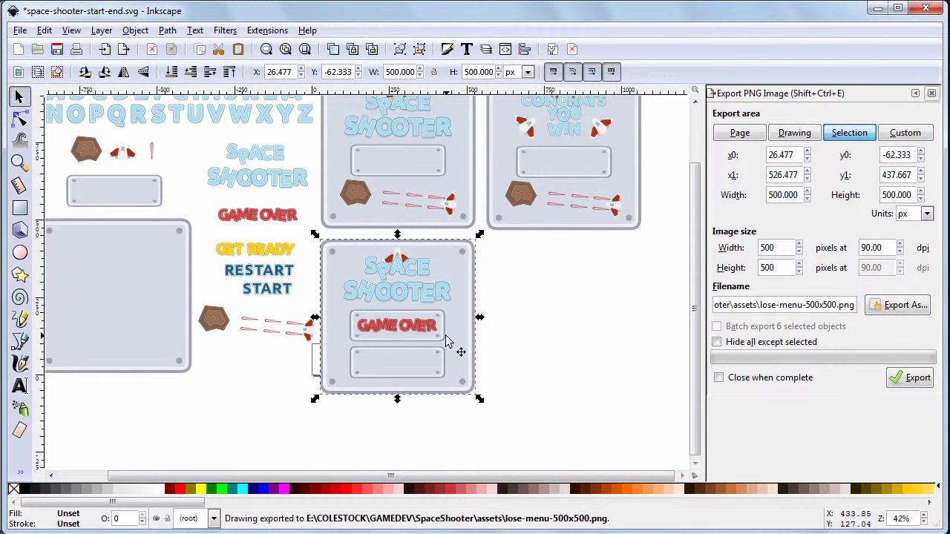
{"action": "key", "text": "alt+Tab"}
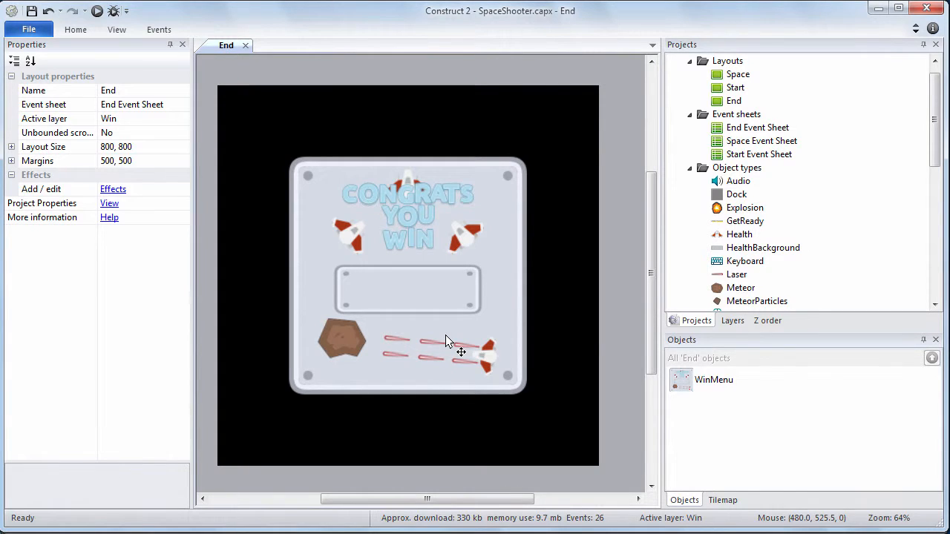
Hide the Win layer, show the Lose layer, and make Lose the active layer.
{"action": "left_click", "coordinate": [725, 321]}
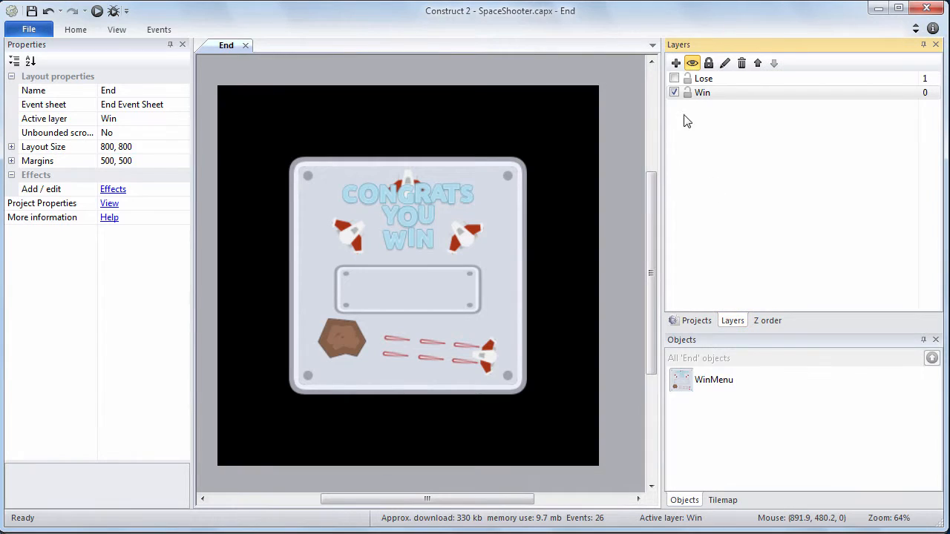
{"action": "left_click", "coordinate": [674, 92]}
{"action": "left_click", "coordinate": [674, 78]}
{"action": "left_click", "coordinate": [703, 78]}
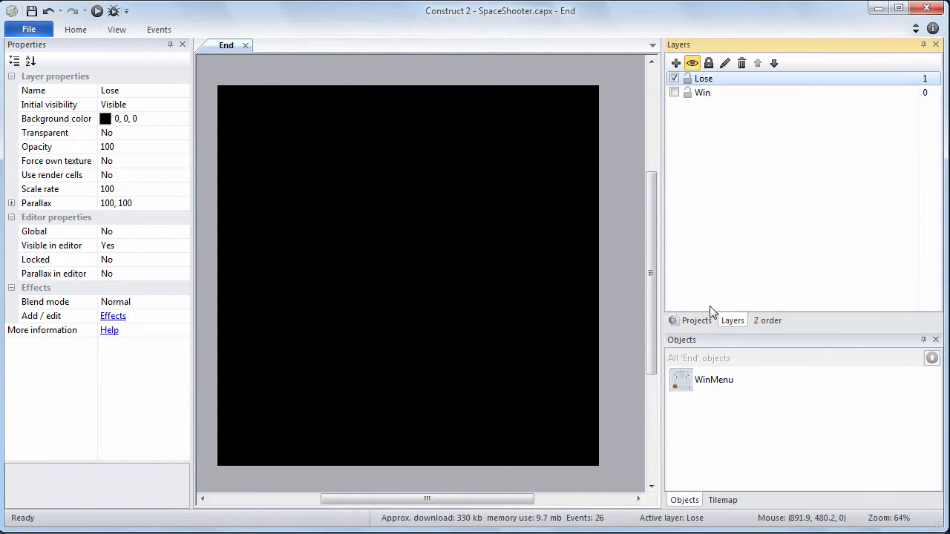
Insert a new Sprite object named LoseMenu and place it in the upper-left area of the End layout.
{"action": "left_click", "coordinate": [698, 321]}
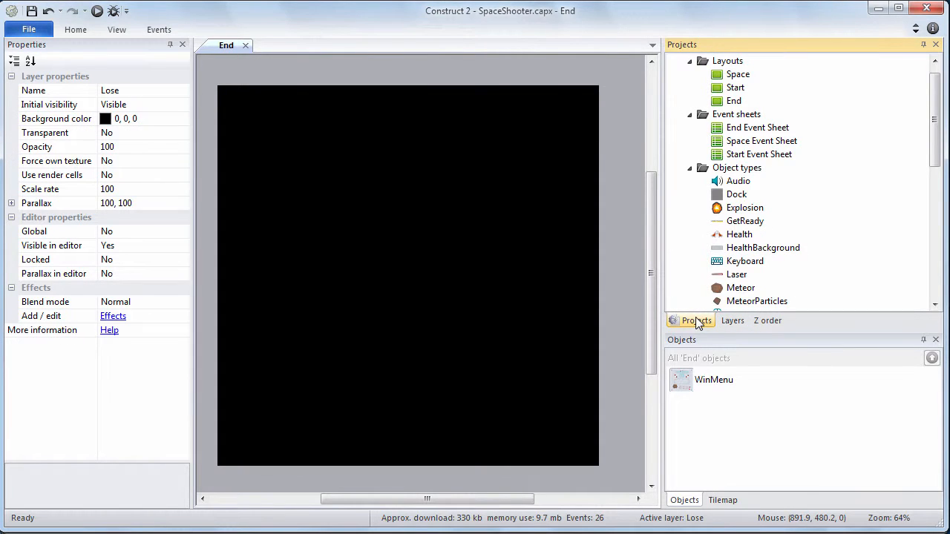
{"action": "right_click", "coordinate": [759, 171]}
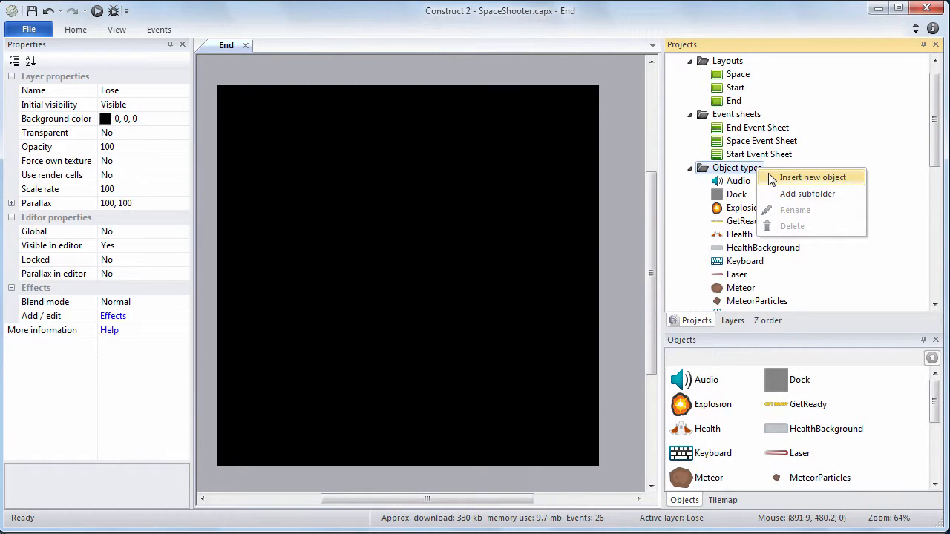
{"action": "left_click", "coordinate": [787, 178]}
{"action": "left_click", "coordinate": [502, 311]}
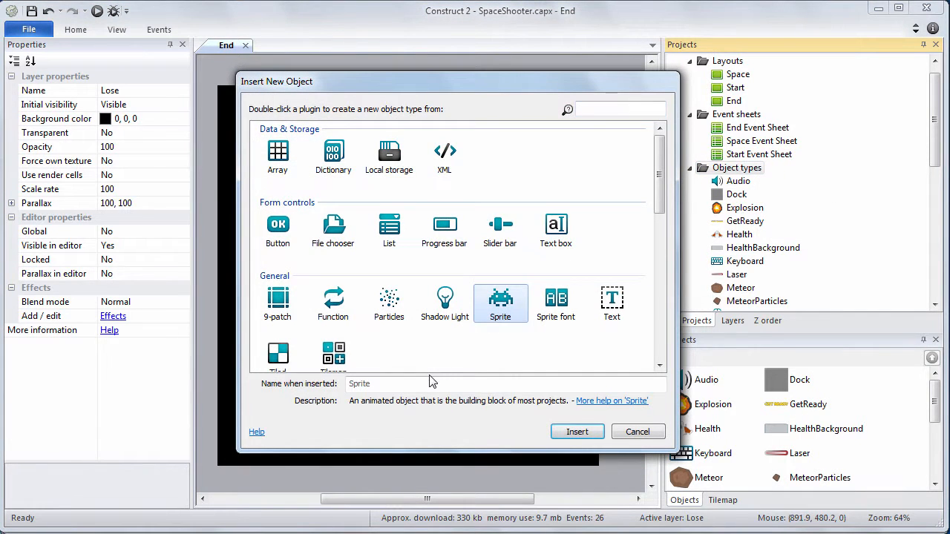
{"action": "left_click", "coordinate": [424, 385]}
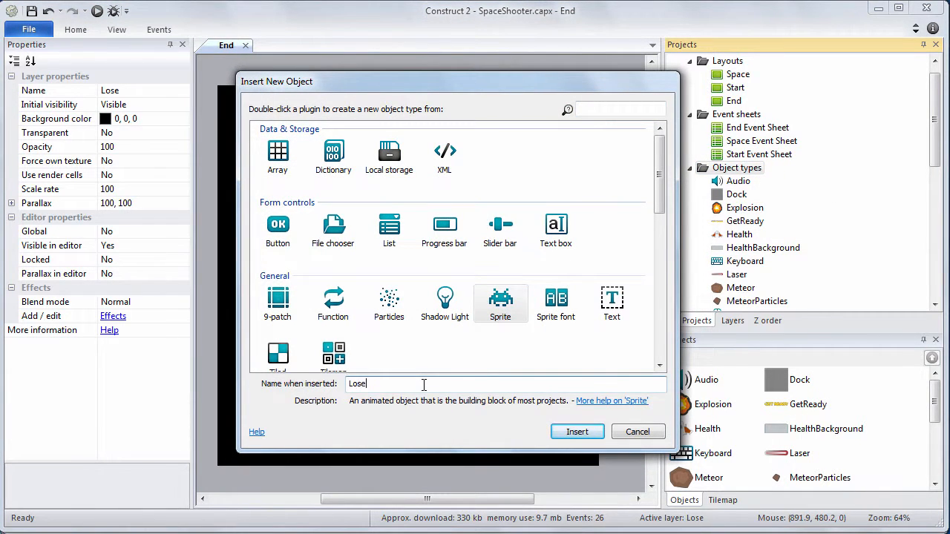
{"action": "type", "text": "LoseMenu"}
{"action": "left_click", "coordinate": [578, 432]}
{"action": "left_click", "coordinate": [338, 193]}
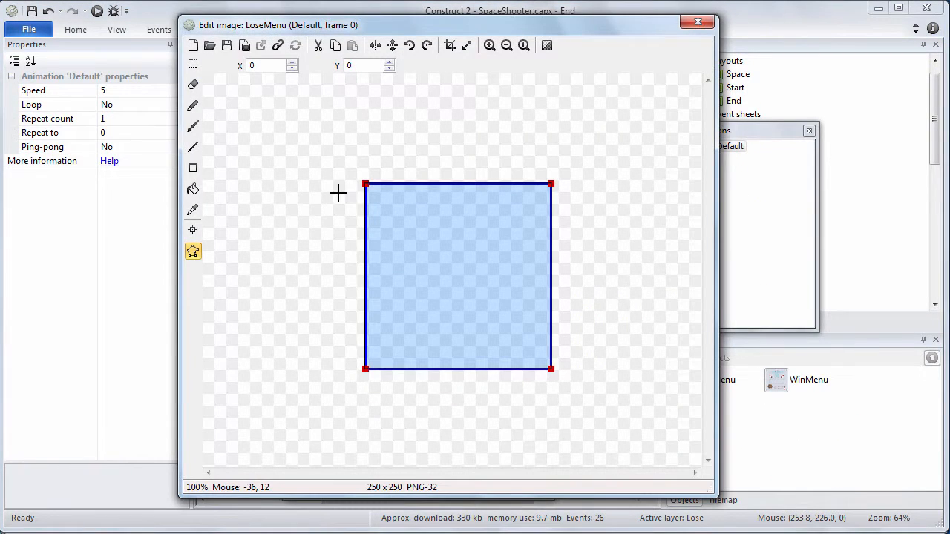
Load lose-menu-500x500.png as the LoseMenu image and extend its collision polygon to the four image corners, closing the image editor.
{"action": "left_click", "coordinate": [211, 47]}
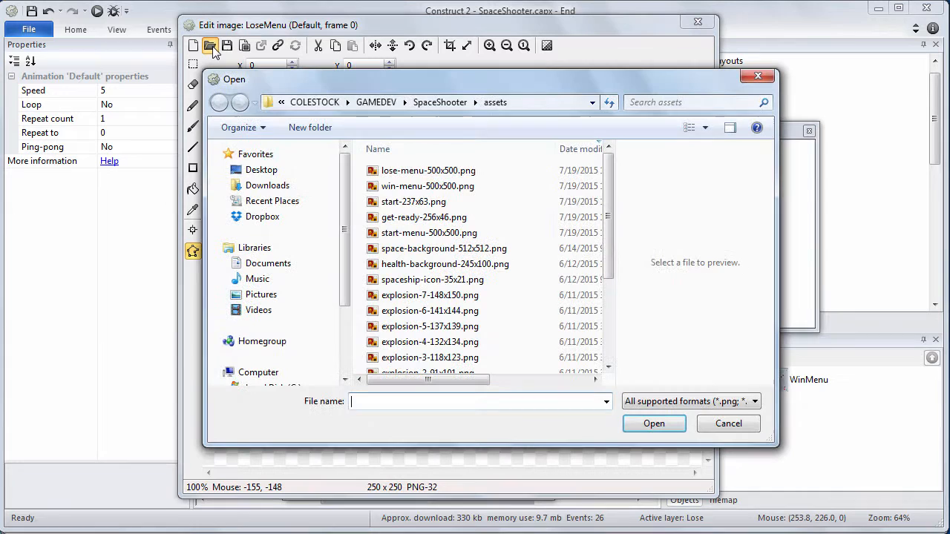
{"action": "double_click", "coordinate": [392, 171]}
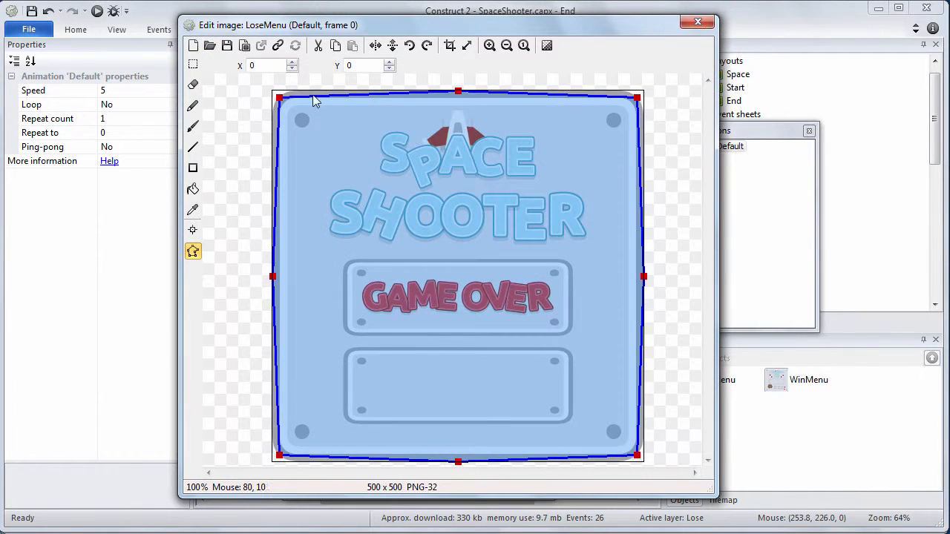
{"action": "left_click_drag", "start_coordinate": [280, 97], "coordinate": [274, 93]}
{"action": "left_click_drag", "start_coordinate": [637, 97], "coordinate": [643, 91]}
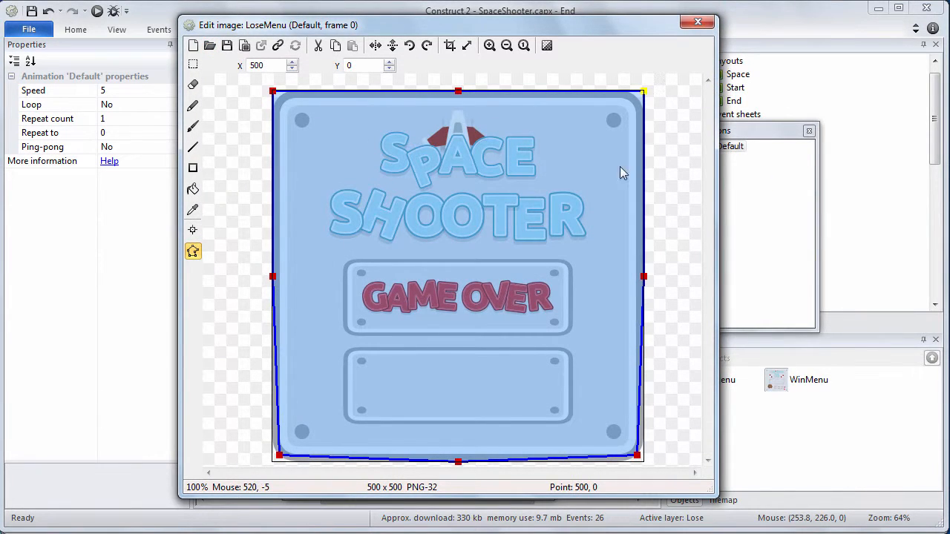
{"action": "left_click_drag", "start_coordinate": [281, 455], "coordinate": [273, 461]}
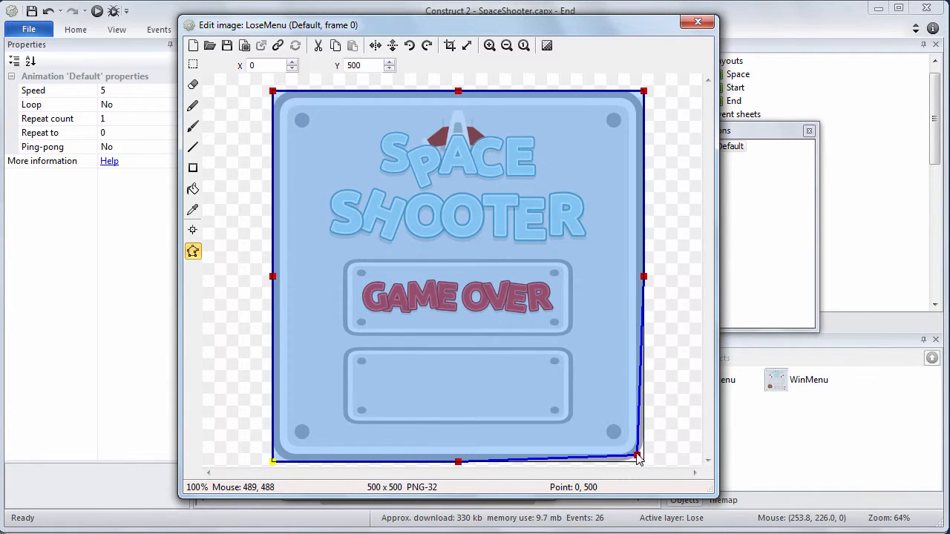
{"action": "left_click_drag", "start_coordinate": [637, 455], "coordinate": [643, 461]}
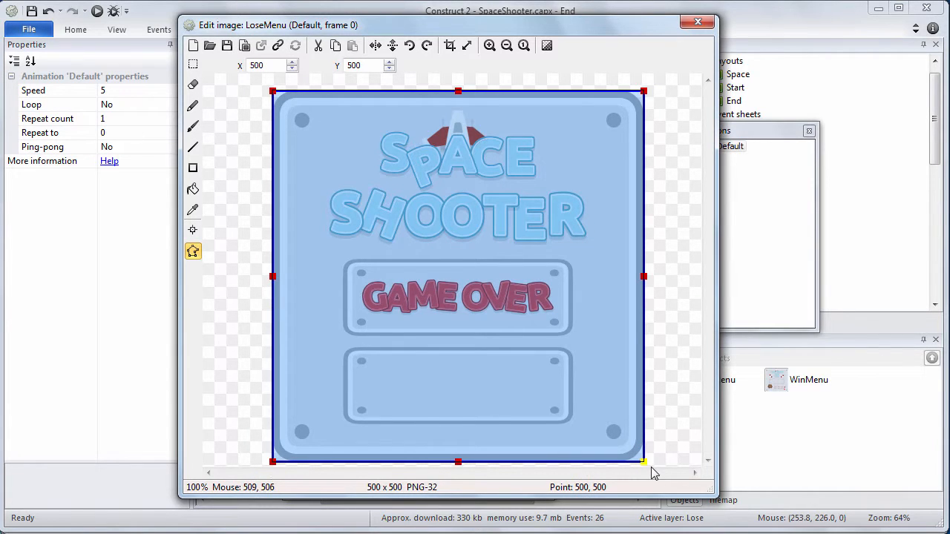
{"action": "left_click", "coordinate": [696, 27]}
Center the LoseMenu sprite horizontally using window alignment.
{"action": "right_click", "coordinate": [394, 250]}
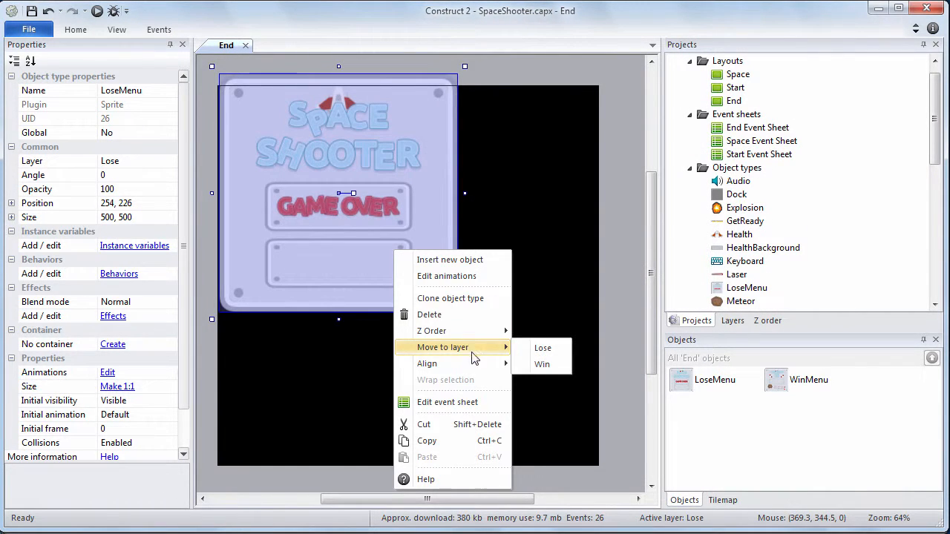
{"action": "mouse_move", "coordinate": [476, 363]}
{"action": "mouse_move", "coordinate": [574, 372]}
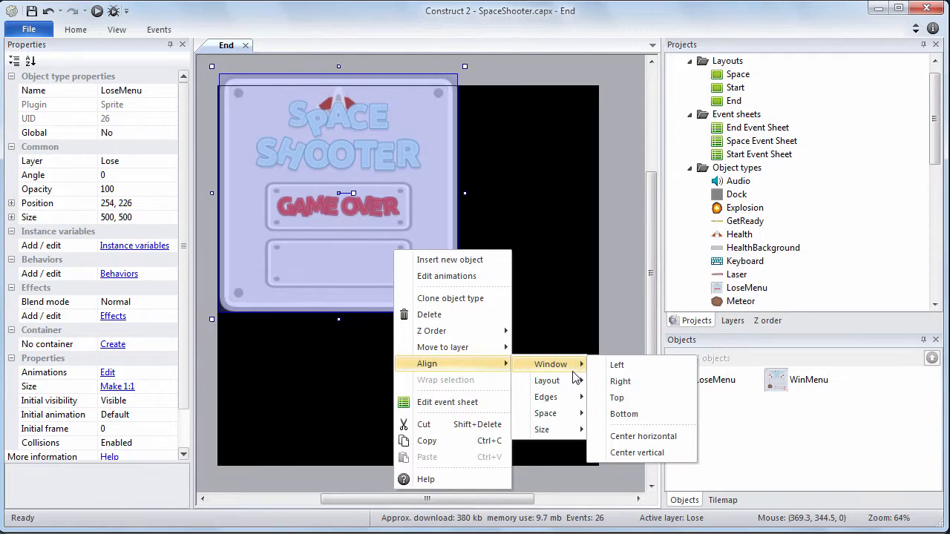
{"action": "left_click", "coordinate": [639, 437]}
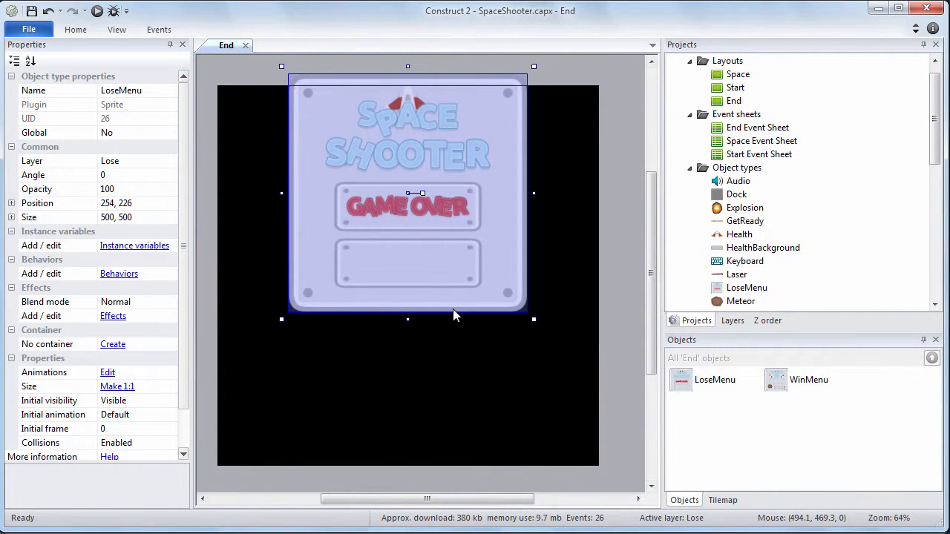
Center the LoseMenu sprite vertically using window alignment and deselect it.
{"action": "right_click", "coordinate": [453, 311]}
{"action": "mouse_move", "coordinate": [526, 422]}
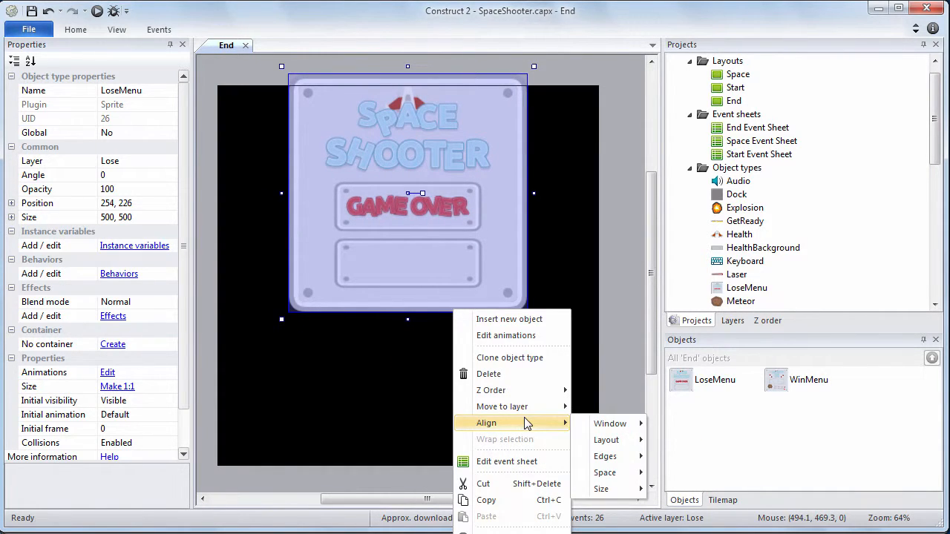
{"action": "mouse_move", "coordinate": [604, 434]}
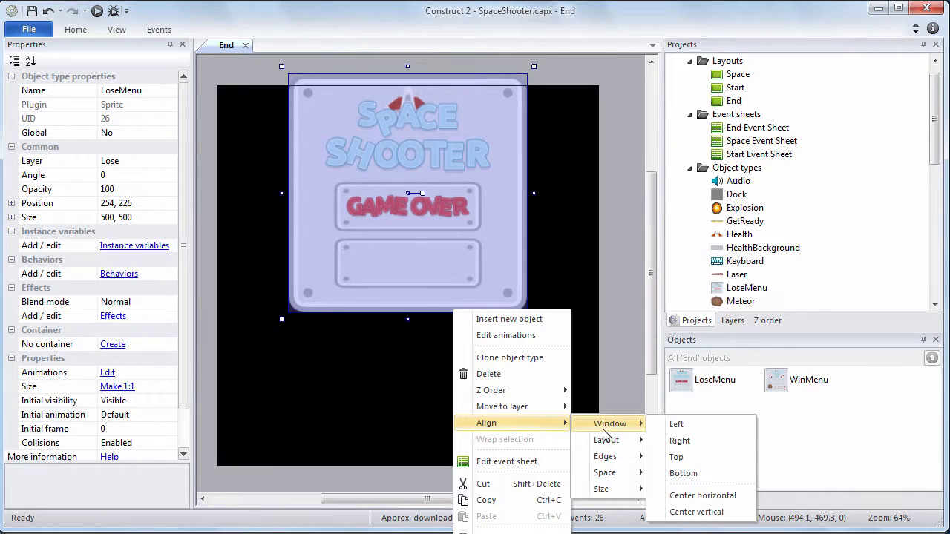
{"action": "left_click", "coordinate": [690, 512]}
{"action": "left_click", "coordinate": [626, 405]}
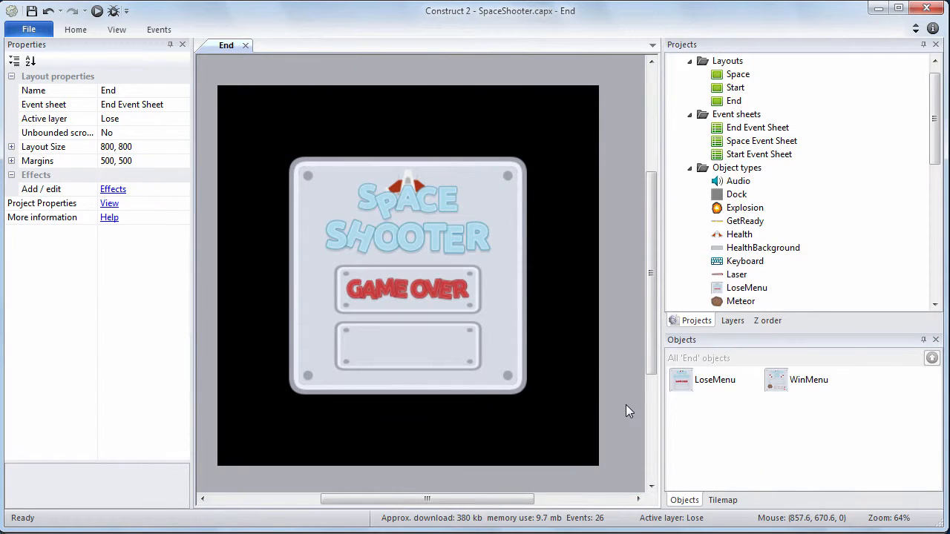
Check the LoseMenu sprite's layer assignment, show the Win layer with Lose hidden, and check the WinMenu sprite's layer assignment.
{"action": "left_click", "coordinate": [497, 306]}
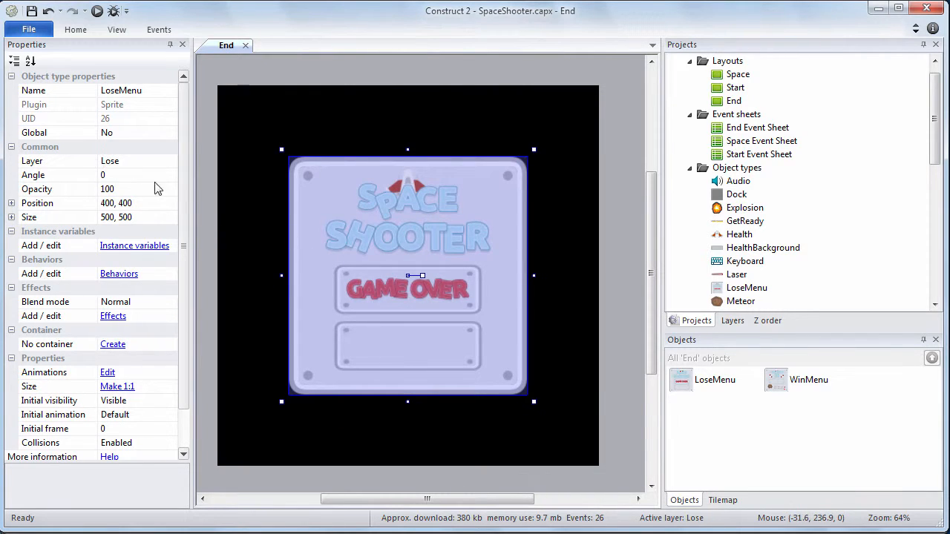
{"action": "left_click", "coordinate": [727, 320]}
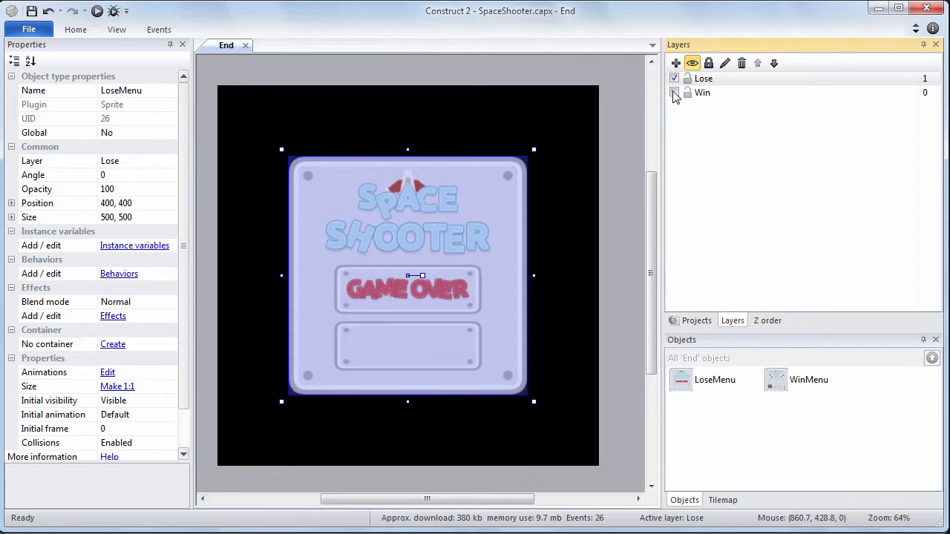
{"action": "left_click", "coordinate": [702, 93]}
{"action": "left_click", "coordinate": [674, 78]}
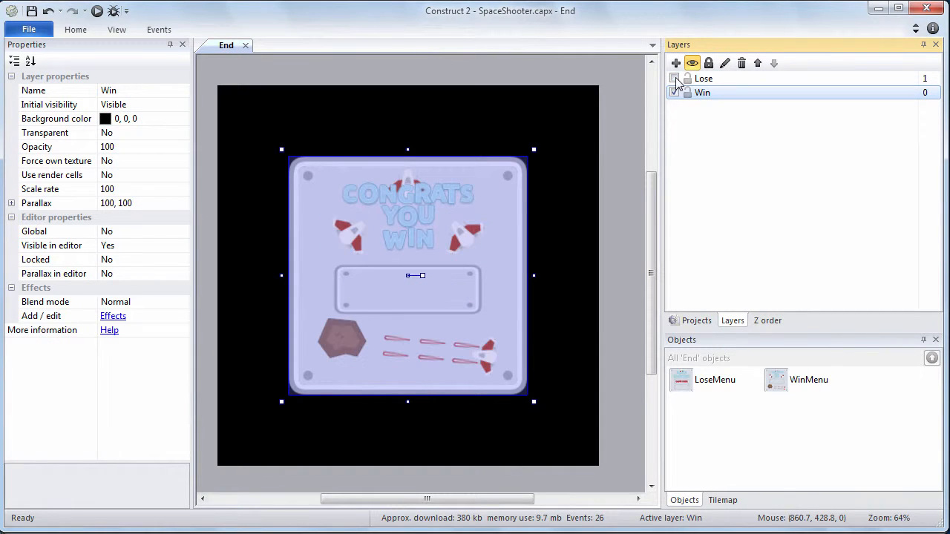
{"action": "left_click", "coordinate": [414, 268]}
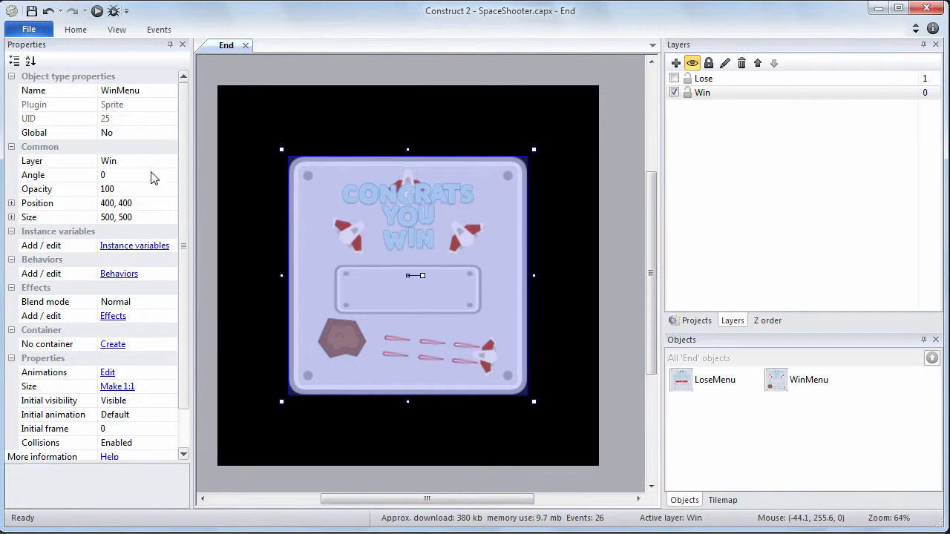
Show the Lose layer again alongside Win, make Lose the active layer, and deselect the sprite.
{"action": "left_click", "coordinate": [674, 78]}
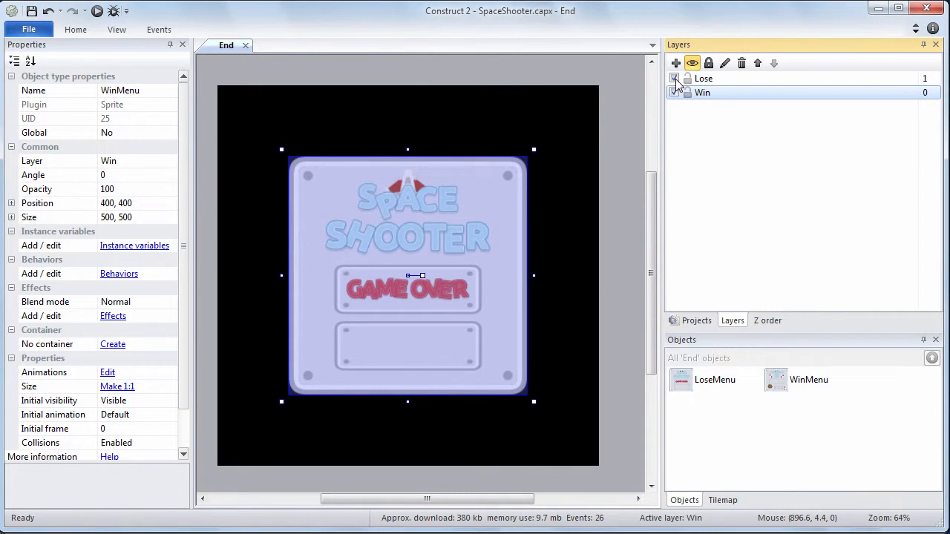
{"action": "left_click", "coordinate": [716, 85]}
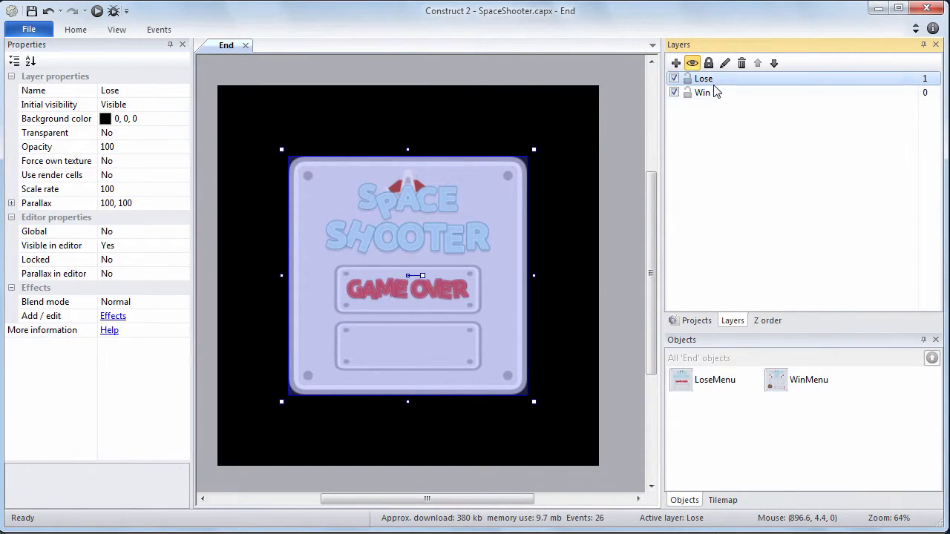
{"action": "left_click", "coordinate": [714, 94]}
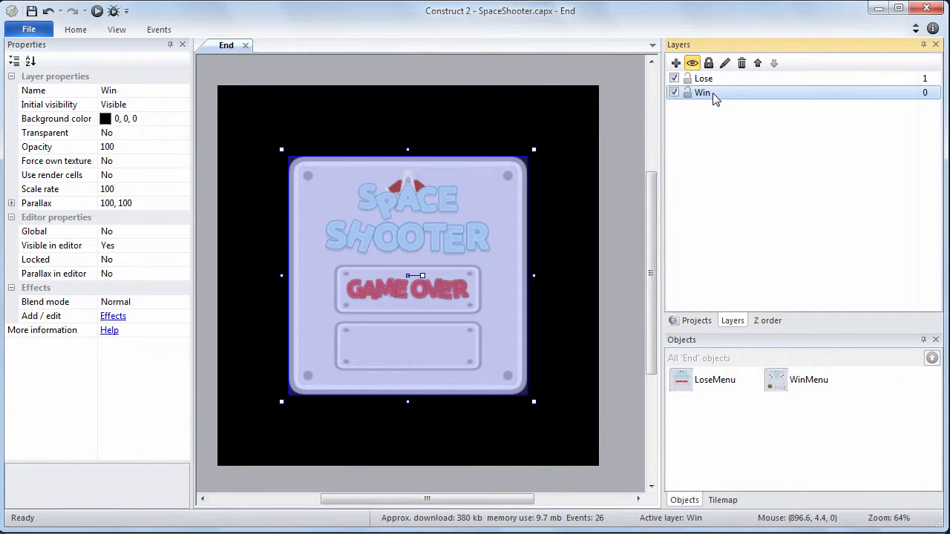
{"action": "left_click", "coordinate": [581, 241]}
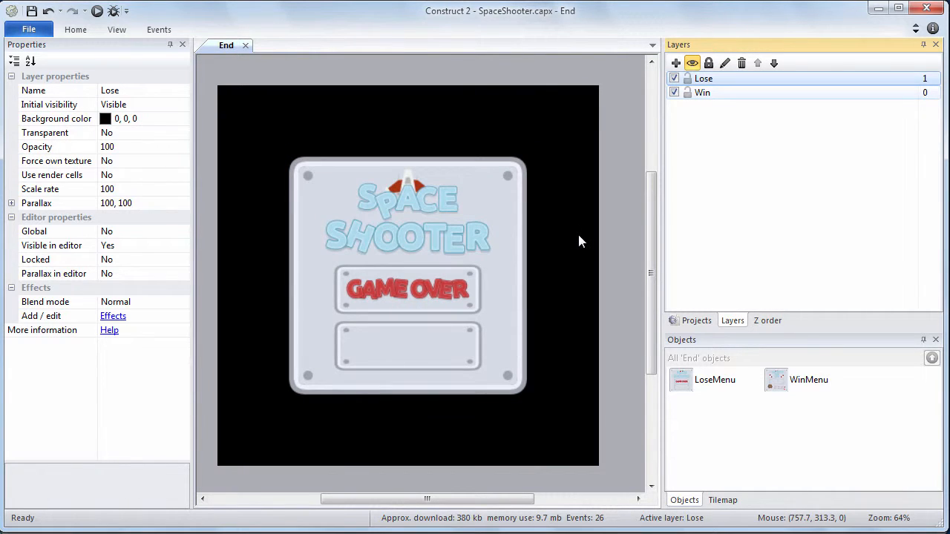
Switch to Inkscape and select only the blue RESTART text group for export.
{"action": "left_click", "coordinate": [377, 533]}
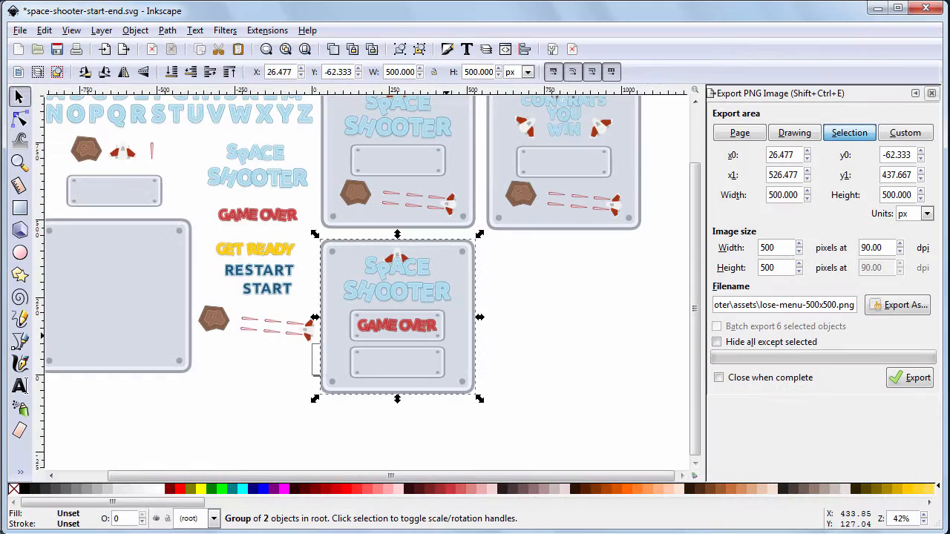
{"action": "left_click", "coordinate": [594, 374]}
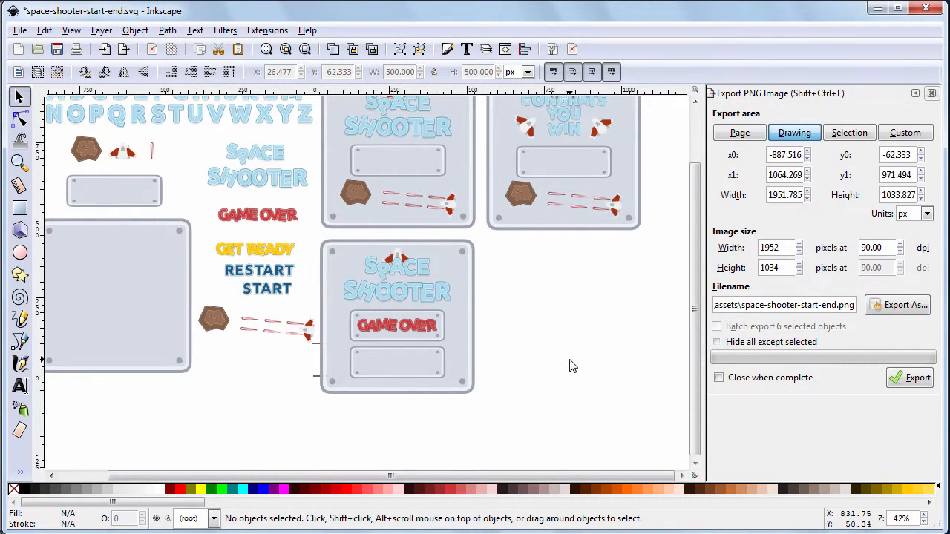
{"action": "key", "text": "plus"}
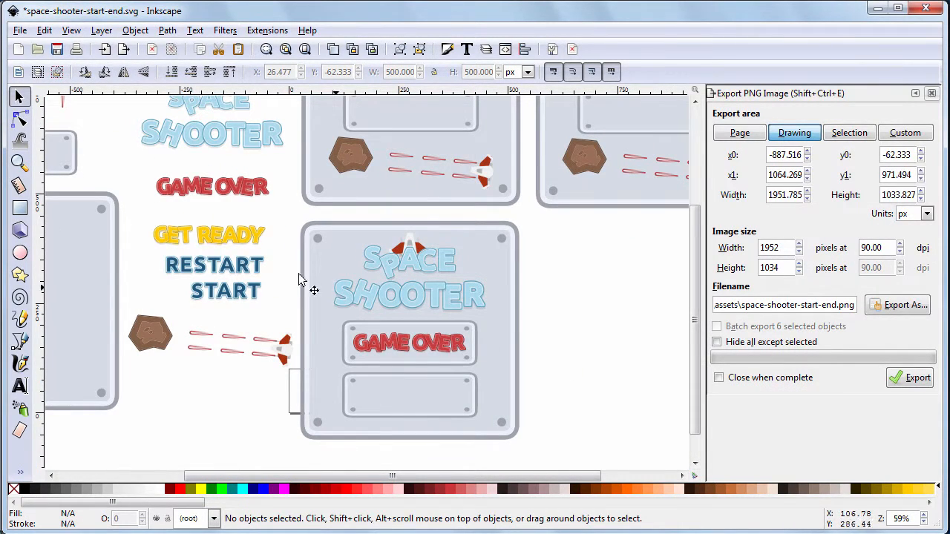
{"action": "left_click_drag", "start_coordinate": [151, 248], "coordinate": [275, 280]}
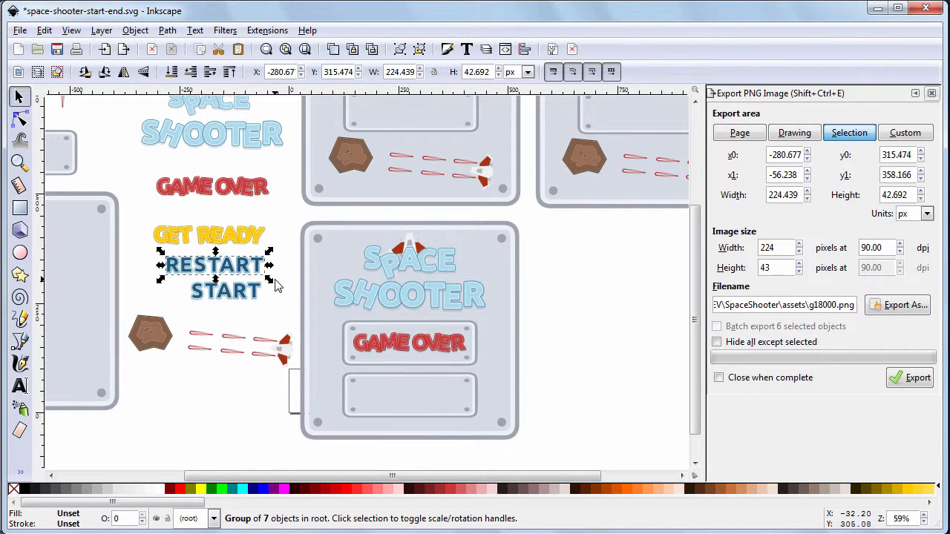
Export the selected RESTART text 237 pixels wide to the assets folder as restart-237x45.png and return to Construct 2.
{"action": "left_click_drag", "start_coordinate": [779, 250], "coordinate": [729, 248]}
{"action": "type", "text": "237"}
{"action": "key", "text": "Tab"}
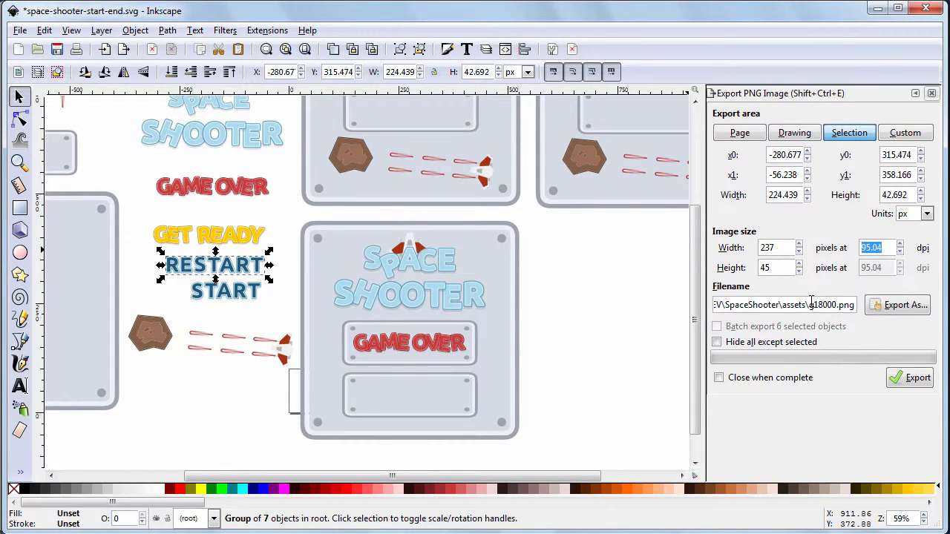
{"action": "left_click_drag", "start_coordinate": [811, 305], "coordinate": [834, 304]}
{"action": "type", "text": "restart-"}
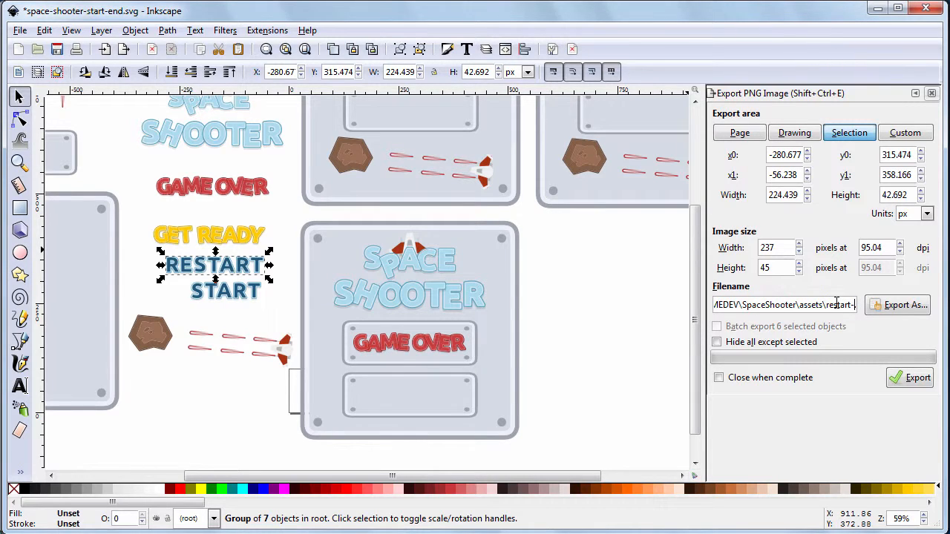
{"action": "type", "text": "237x45"}
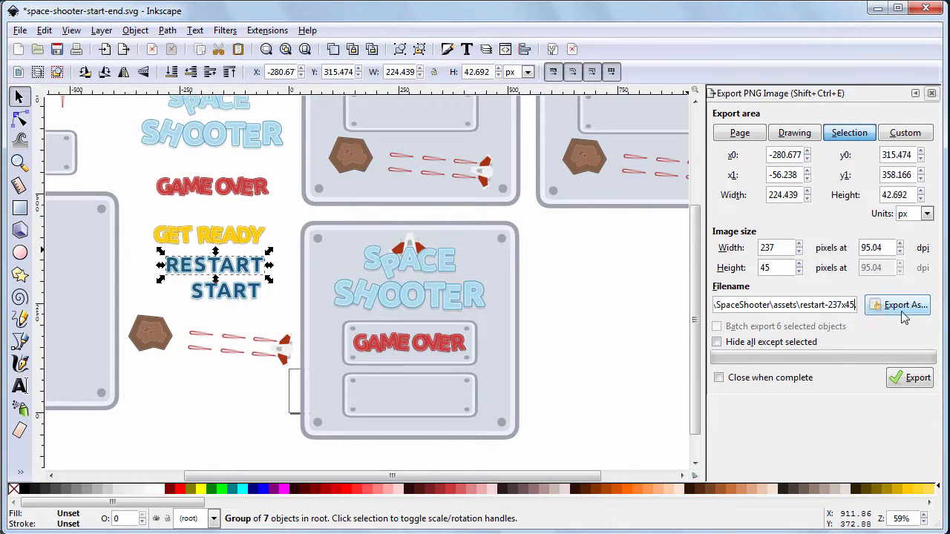
{"action": "left_click_drag", "start_coordinate": [830, 305], "coordinate": [864, 303]}
{"action": "left_click", "coordinate": [840, 305]}
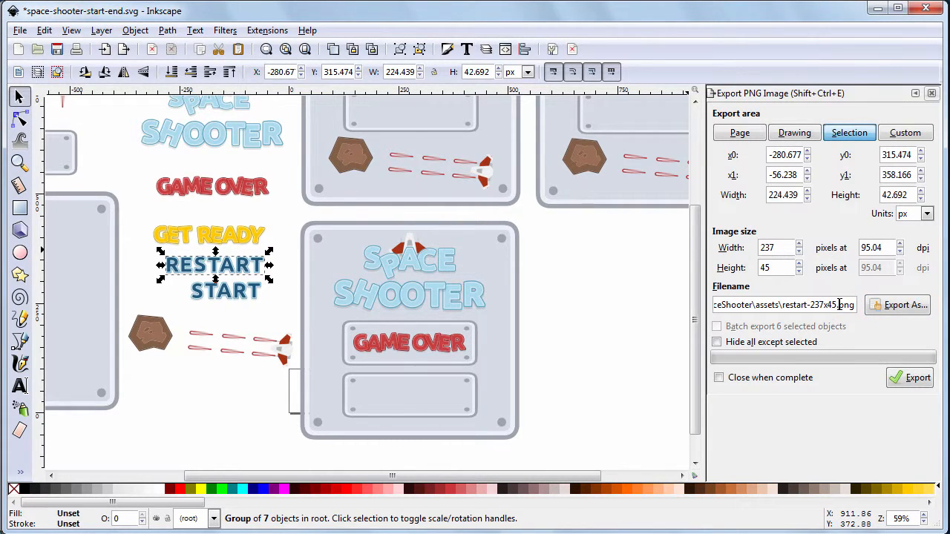
{"action": "left_click", "coordinate": [907, 382]}
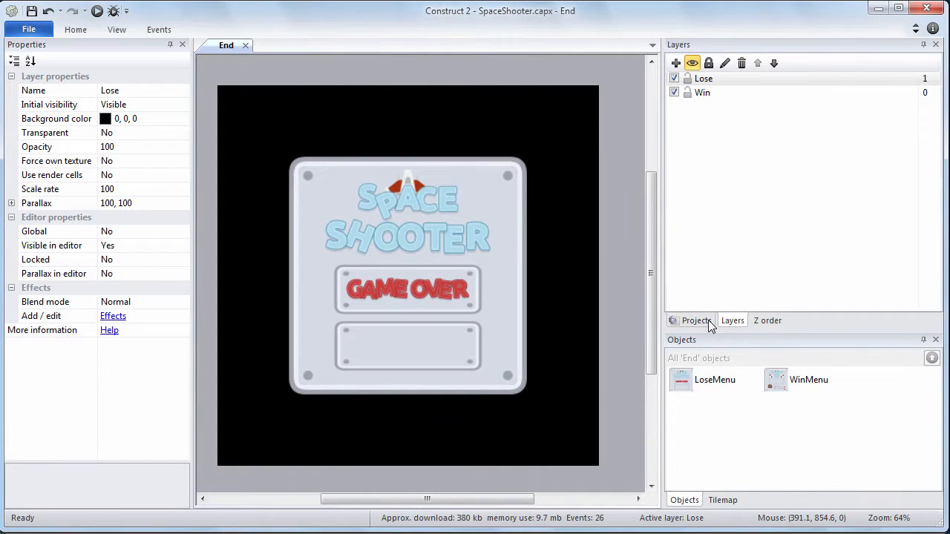
Insert a new sprite named Restart on the Lose layer and load restart-237x45.png as its image.
{"action": "left_click", "coordinate": [706, 322]}
{"action": "left_click", "coordinate": [746, 176]}
{"action": "right_click", "coordinate": [747, 175]}
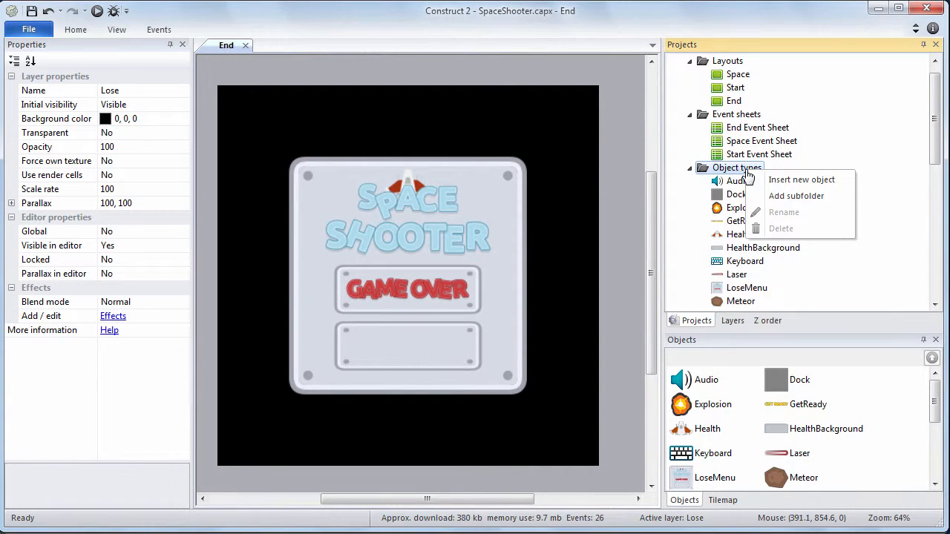
{"action": "left_click", "coordinate": [798, 181]}
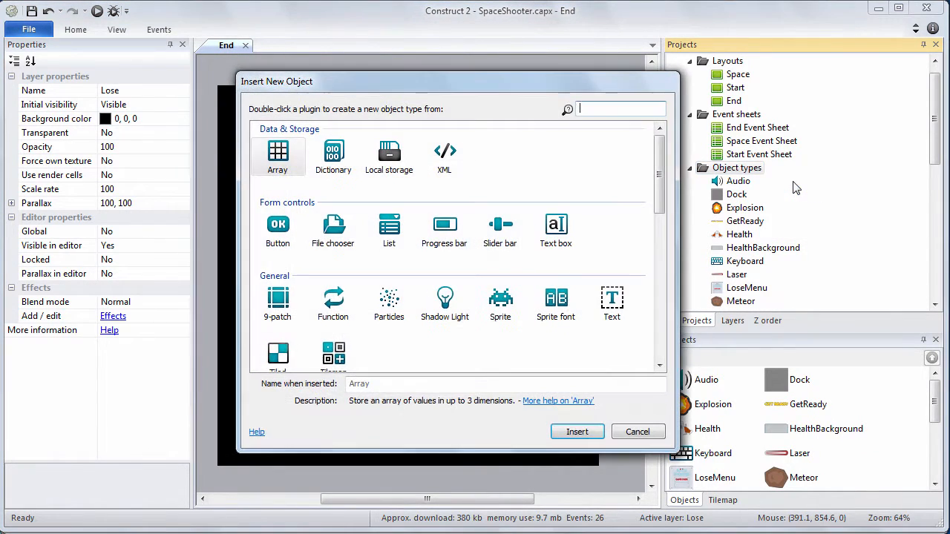
{"action": "left_click", "coordinate": [501, 304]}
{"action": "left_click", "coordinate": [458, 385]}
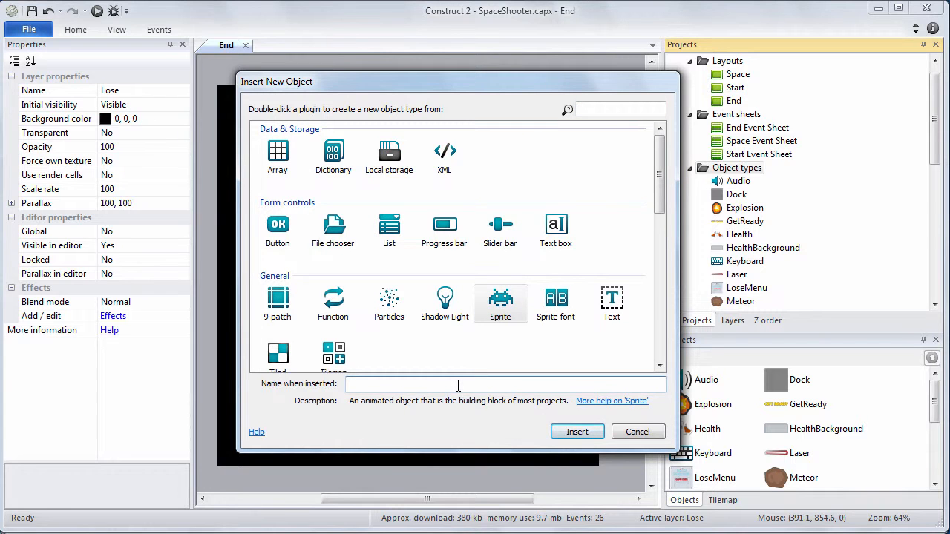
{"action": "type", "text": "Restart"}
{"action": "key", "text": "Return"}
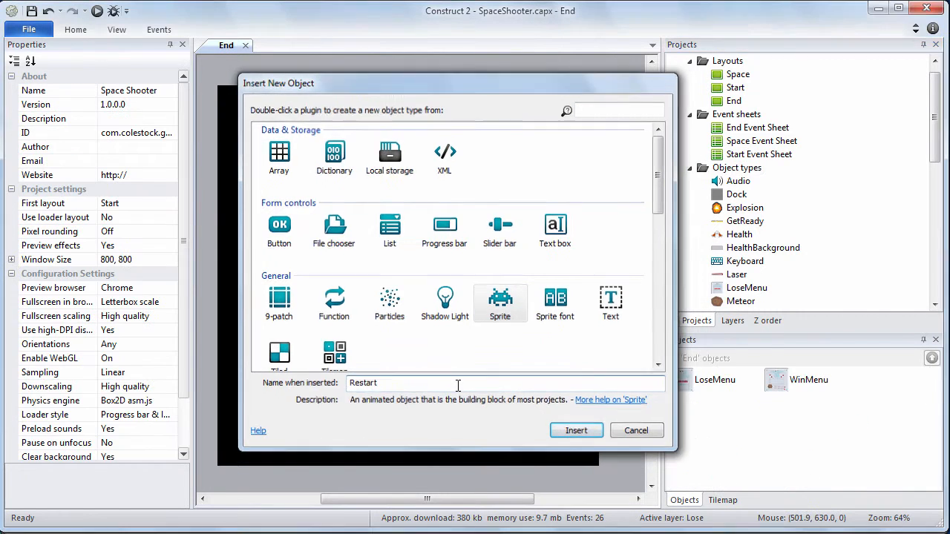
{"action": "left_click", "coordinate": [298, 221]}
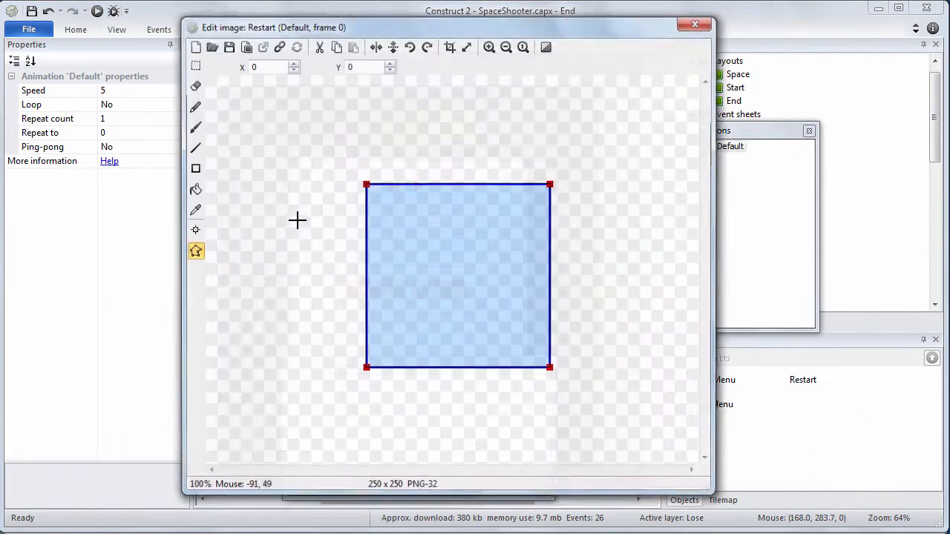
{"action": "left_click", "coordinate": [211, 45]}
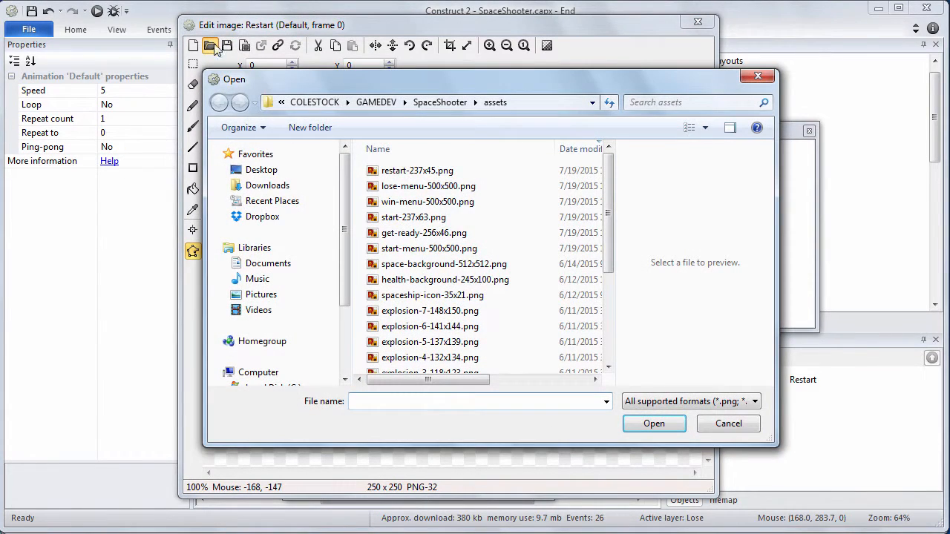
{"action": "double_click", "coordinate": [433, 173]}
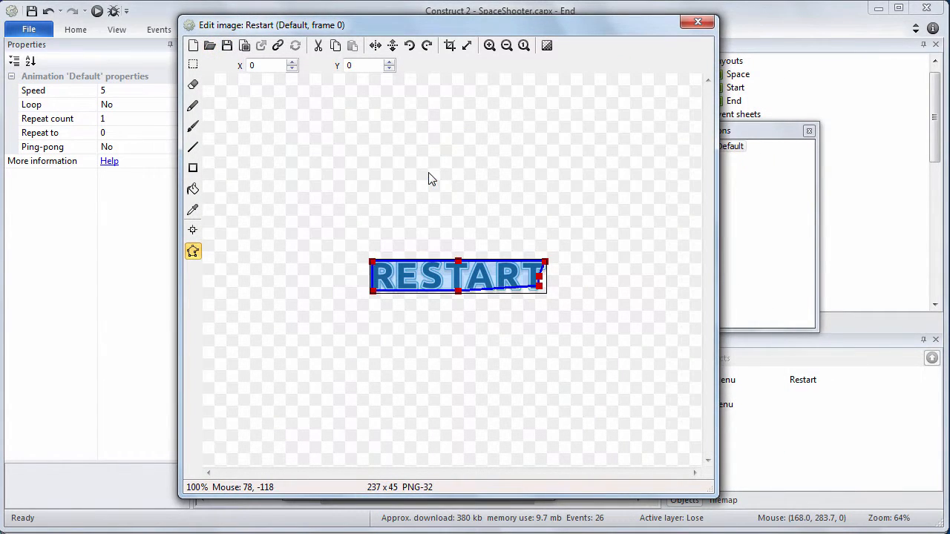
Extend the Restart sprite's collision polygon points to the image's edges and corners, and close the image editor.
{"action": "left_click", "coordinate": [372, 291]}
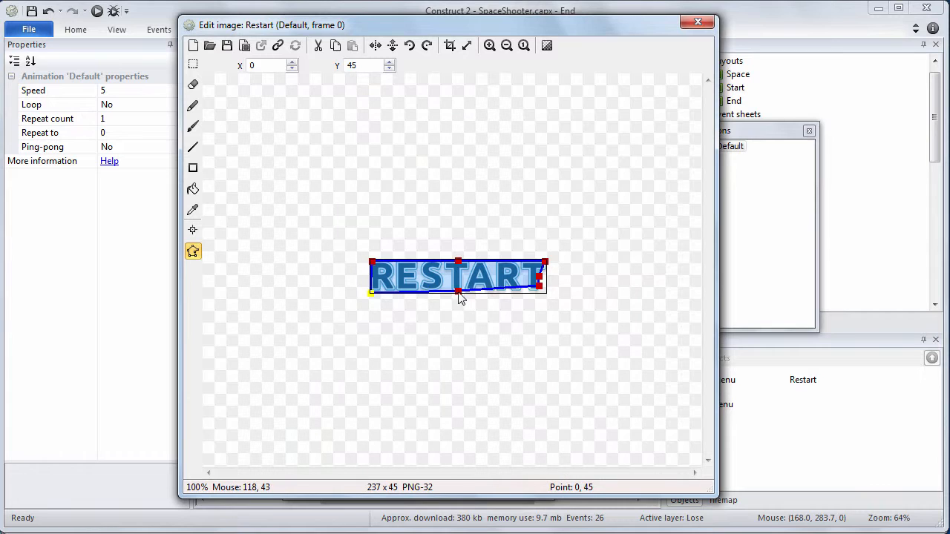
{"action": "left_click_drag", "start_coordinate": [458, 291], "coordinate": [459, 303]}
{"action": "left_click_drag", "start_coordinate": [539, 287], "coordinate": [555, 253]}
{"action": "left_click", "coordinate": [459, 262]}
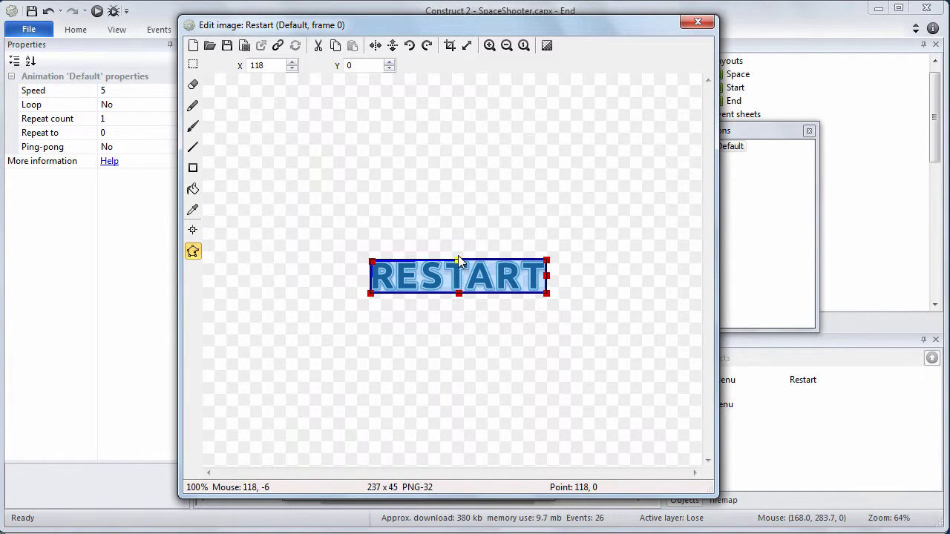
{"action": "left_click_drag", "start_coordinate": [372, 262], "coordinate": [371, 252]}
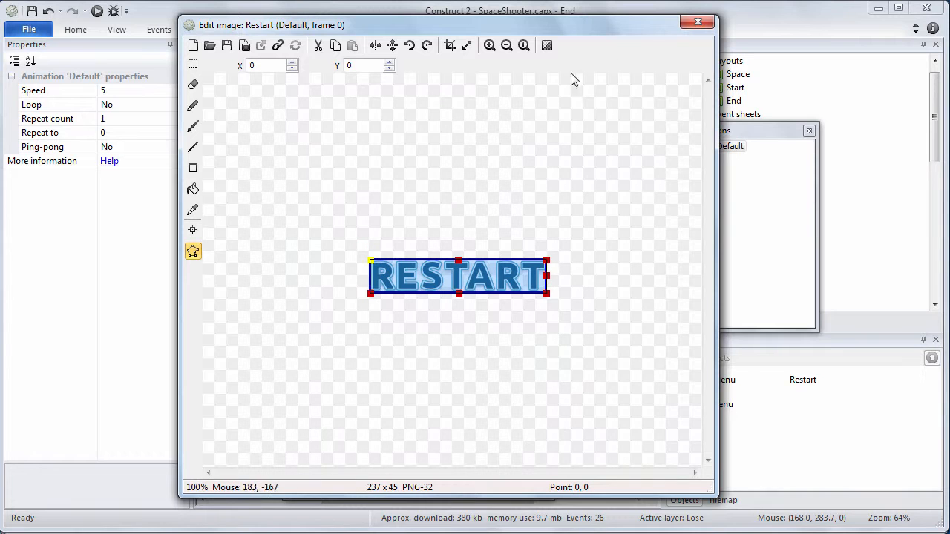
{"action": "left_click", "coordinate": [690, 23]}
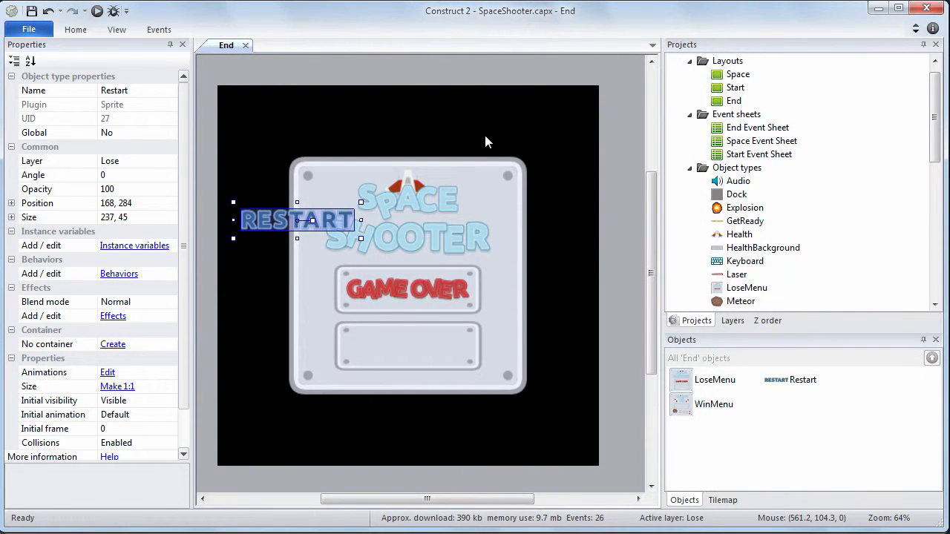
Set the Restart sprite's position to 401, 550 in the empty frame below GAME OVER and deselect it.
{"action": "left_click", "coordinate": [132, 204]}
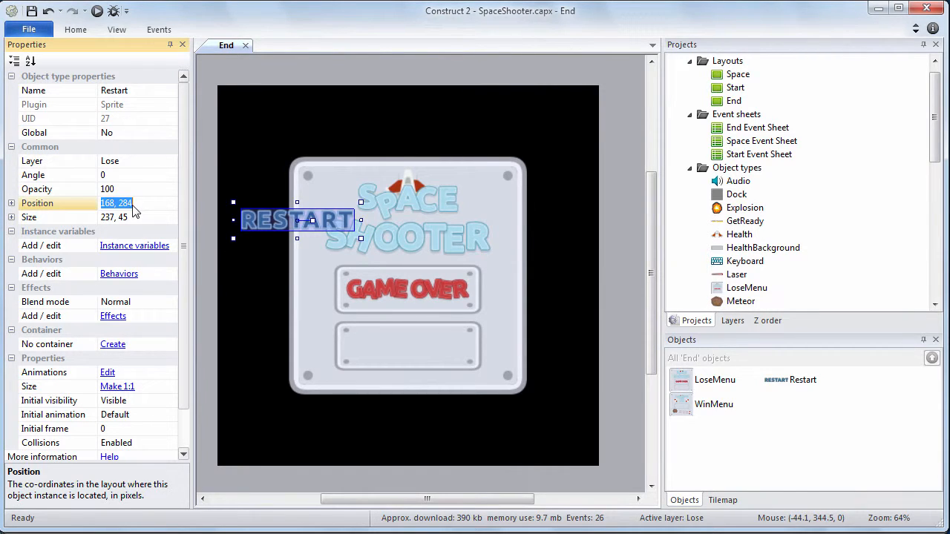
{"action": "type", "text": "401, 550"}
{"action": "key", "text": "Return"}
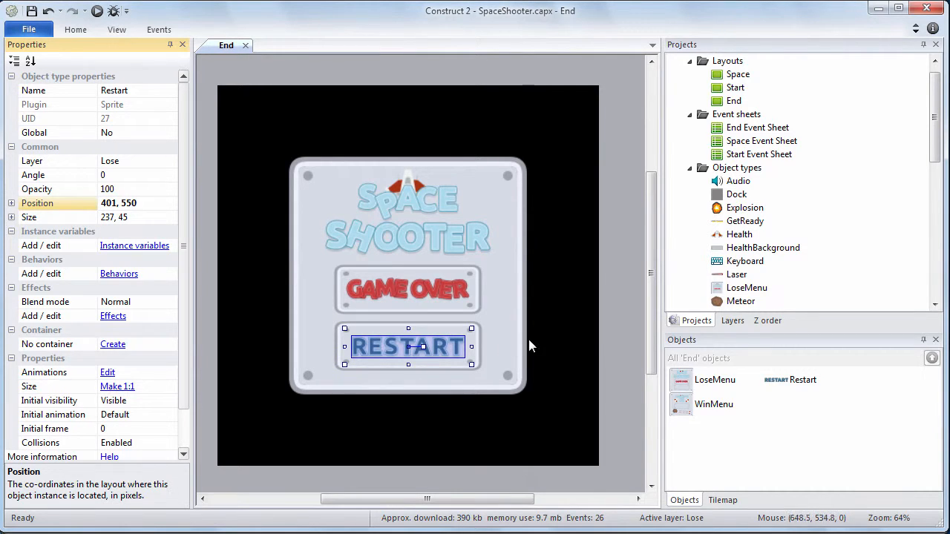
{"action": "left_click", "coordinate": [548, 341]}
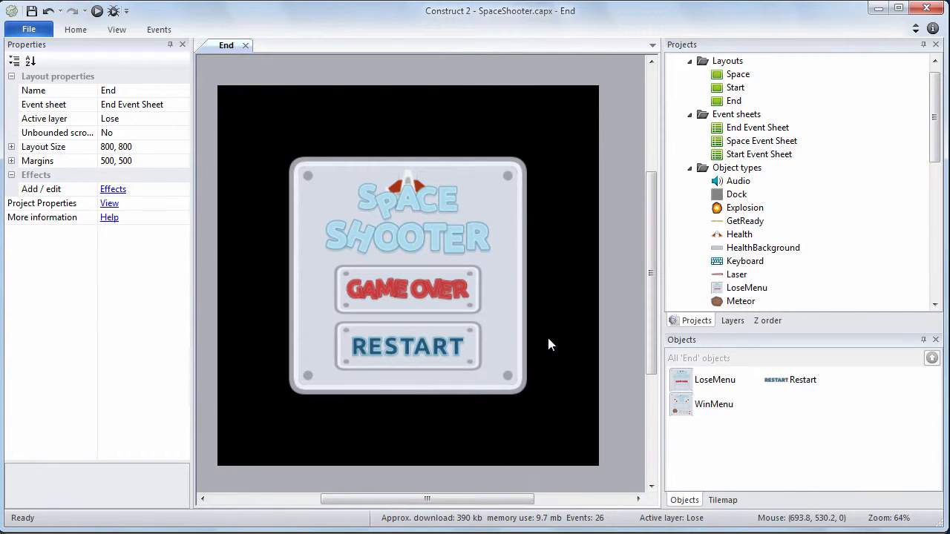
{"action": "scroll", "coordinate": [549, 341], "scroll_direction": "up", "scroll_amount": 2, "text": "ctrl"}
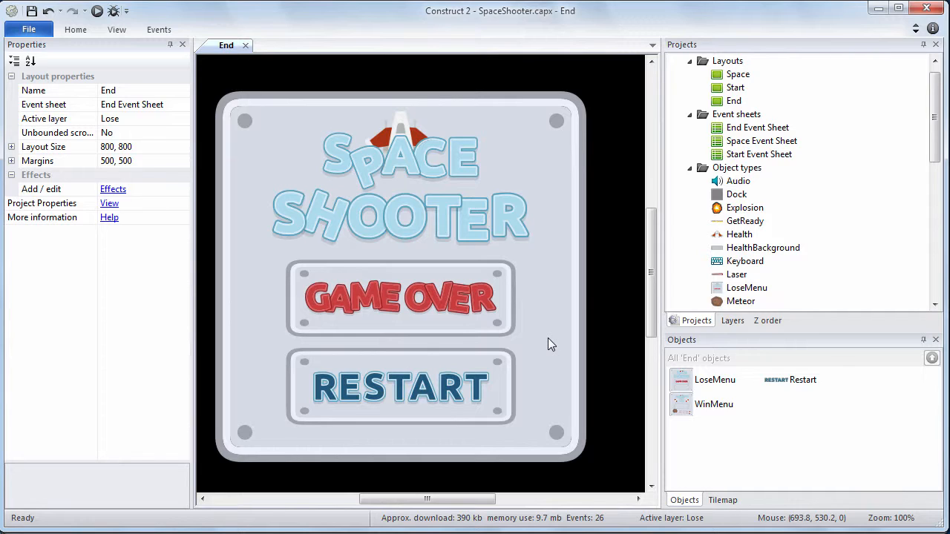
Hide the Lose layer and make Win the active layer.
{"action": "left_click", "coordinate": [724, 322]}
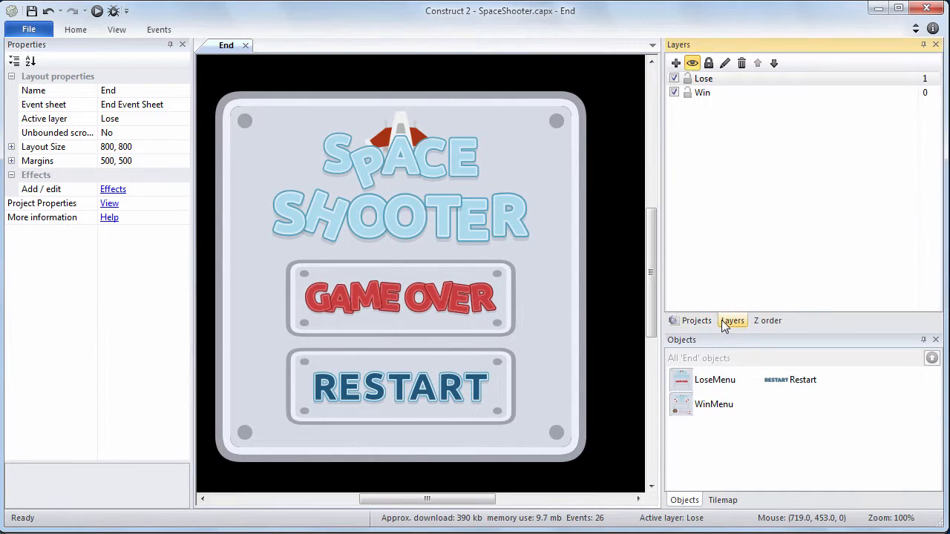
{"action": "left_click", "coordinate": [674, 78]}
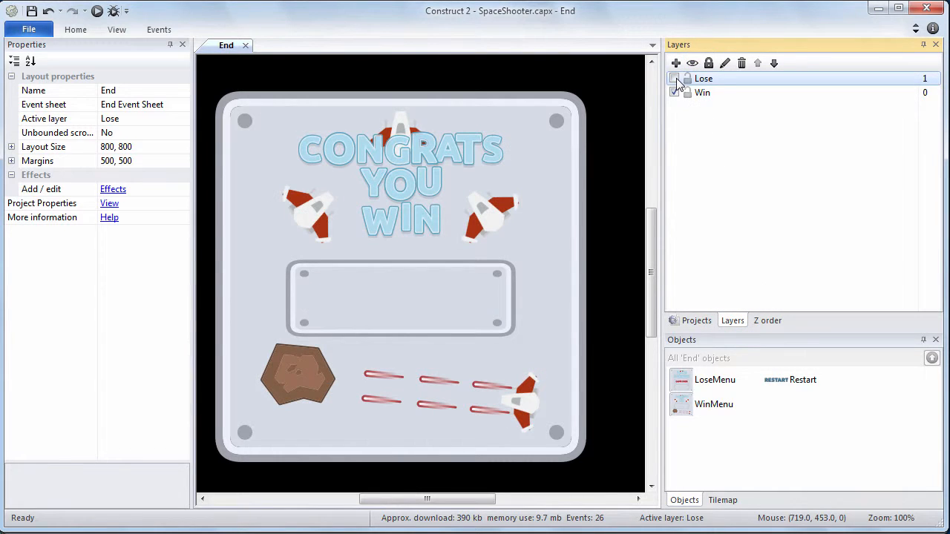
{"action": "left_click", "coordinate": [703, 93]}
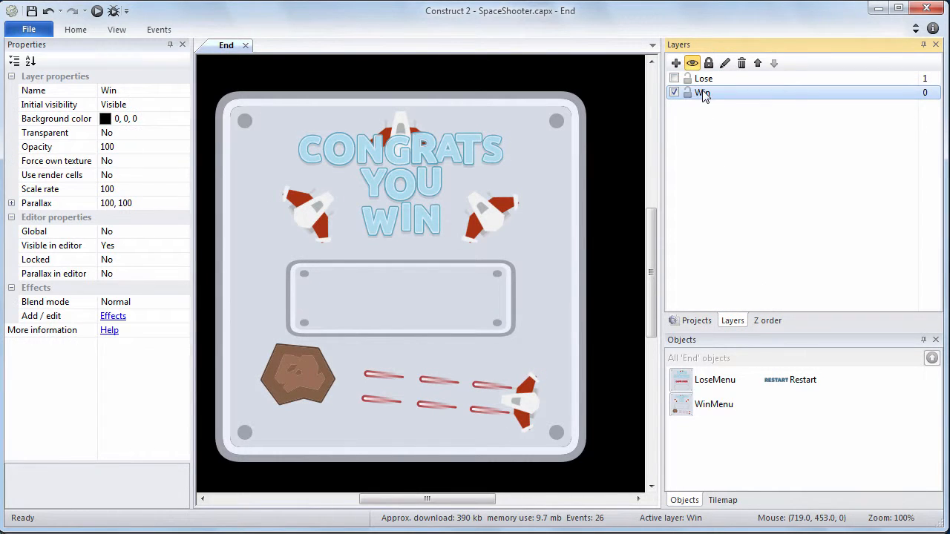
Add another instance of the existing Restart sprite to the Win layer, set its position to 401, 430, and deselect it.
{"action": "left_click", "coordinate": [696, 321]}
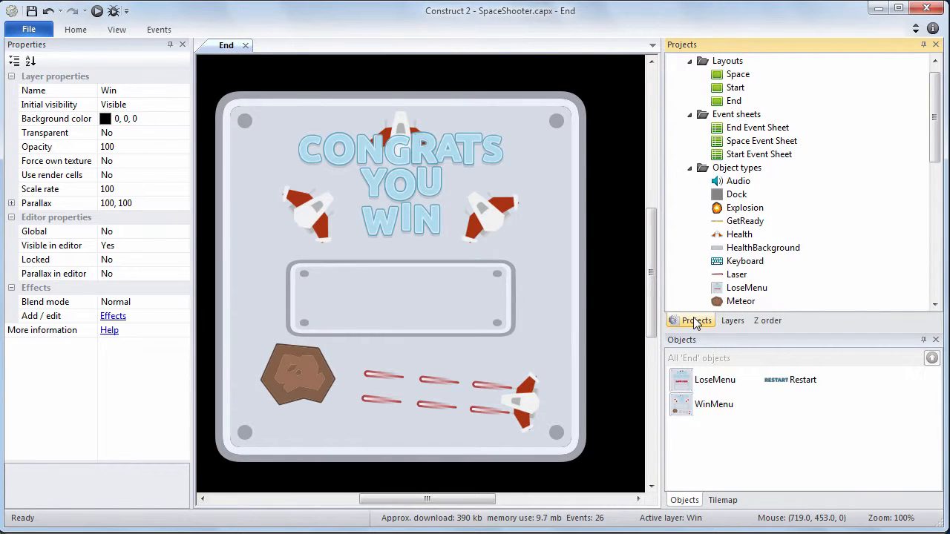
{"action": "left_click_drag", "start_coordinate": [934, 115], "coordinate": [934, 180]}
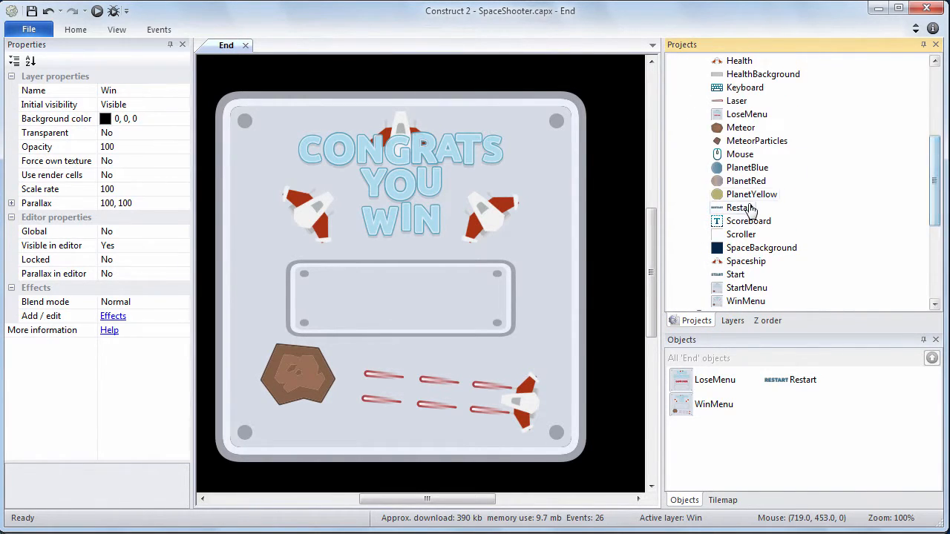
{"action": "left_click_drag", "start_coordinate": [735, 208], "coordinate": [362, 279]}
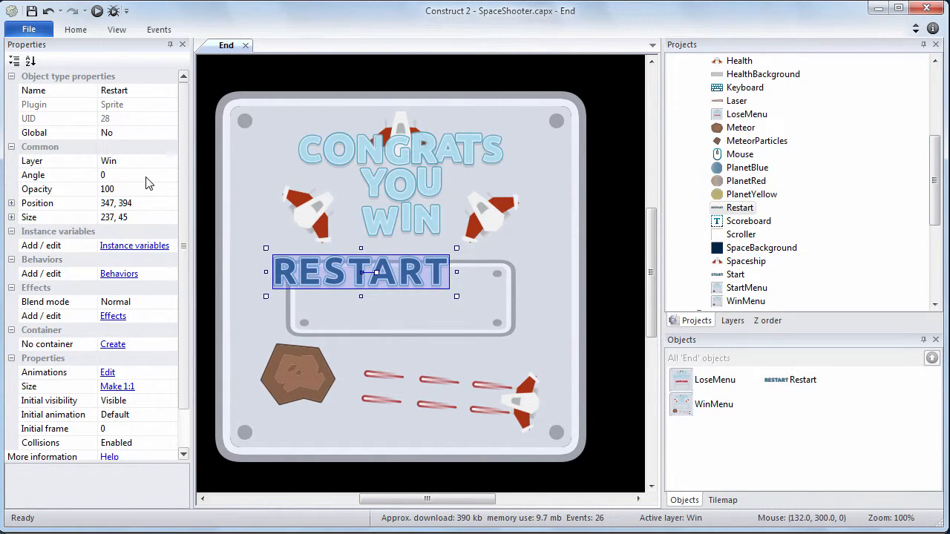
{"action": "left_click", "coordinate": [146, 206]}
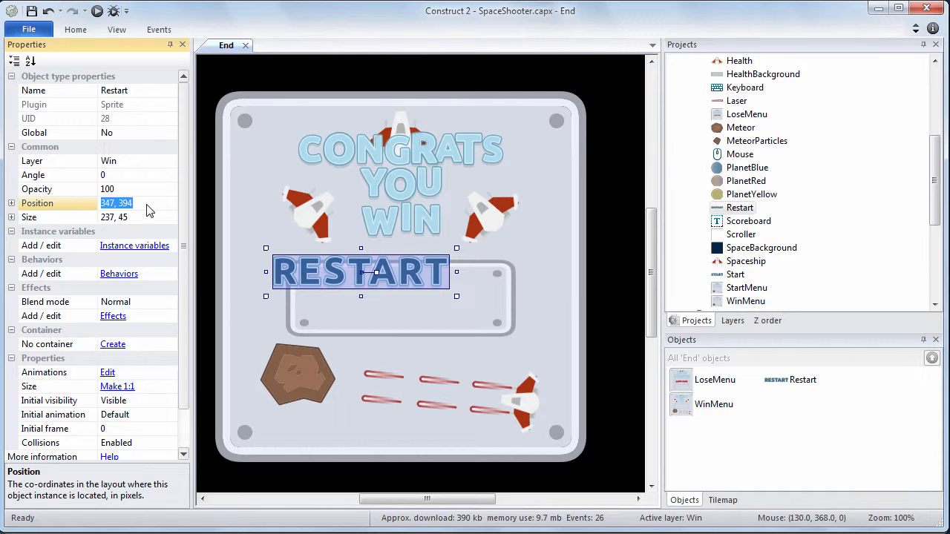
{"action": "type", "text": "430"}
{"action": "key", "text": "Return"}
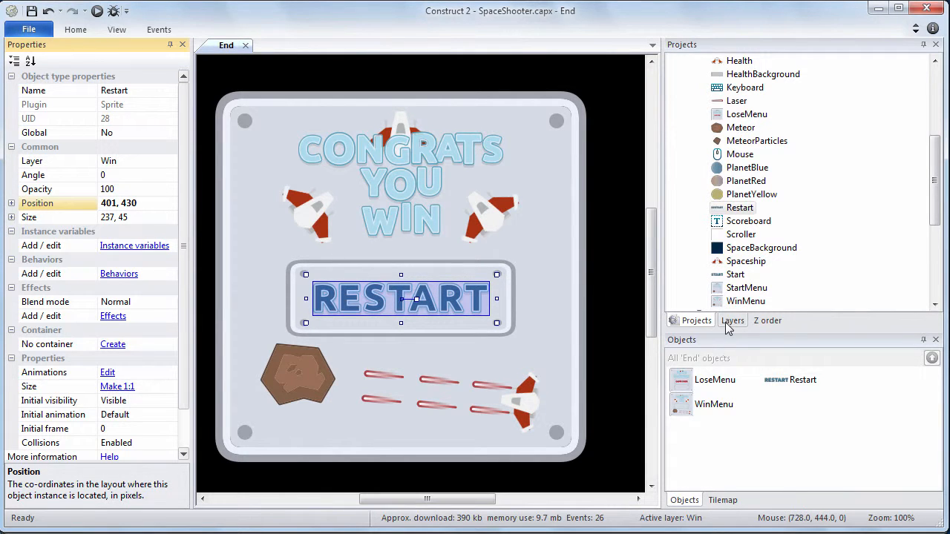
{"action": "left_click", "coordinate": [571, 308]}
{"action": "left_click", "coordinate": [606, 310]}
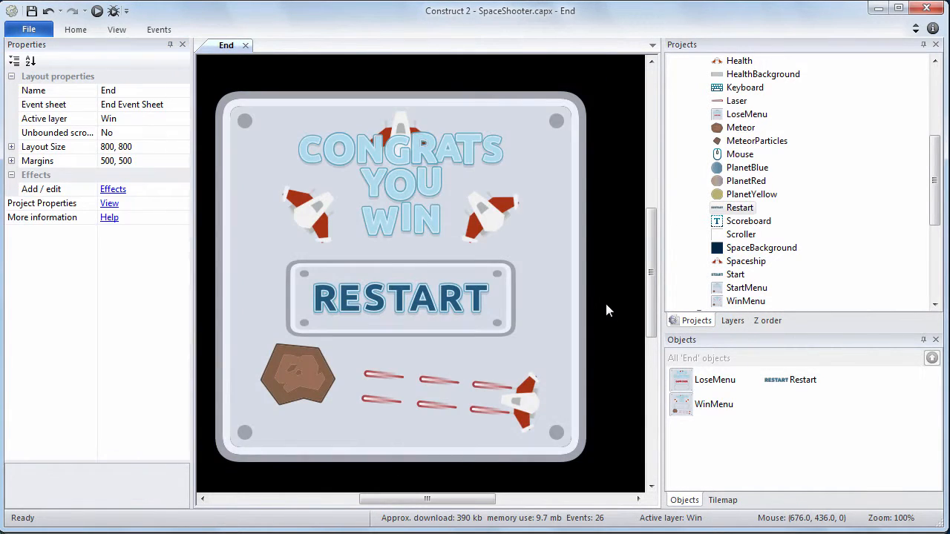
Toggle the Lose and Win layers' visibility to compare the two menus, leaving both layers shown.
{"action": "left_click", "coordinate": [733, 323]}
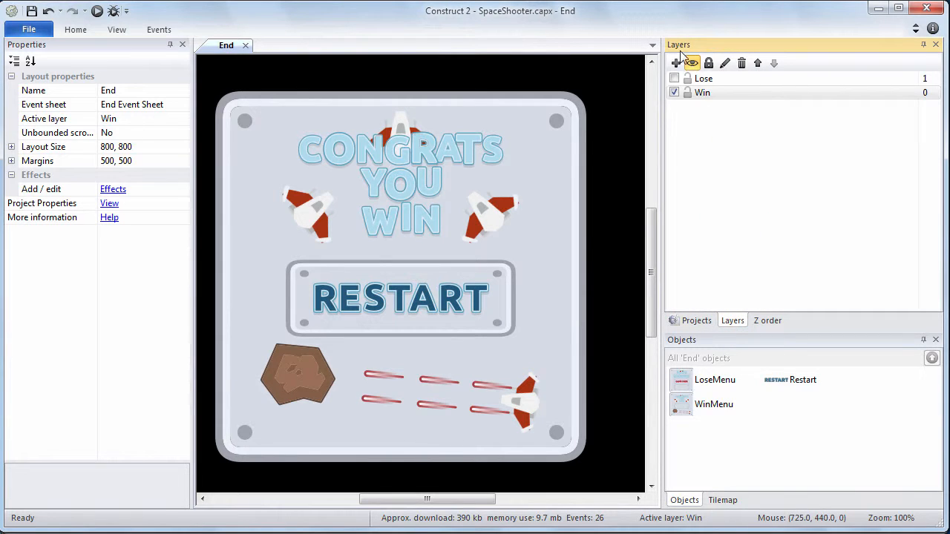
{"action": "left_click", "coordinate": [675, 78]}
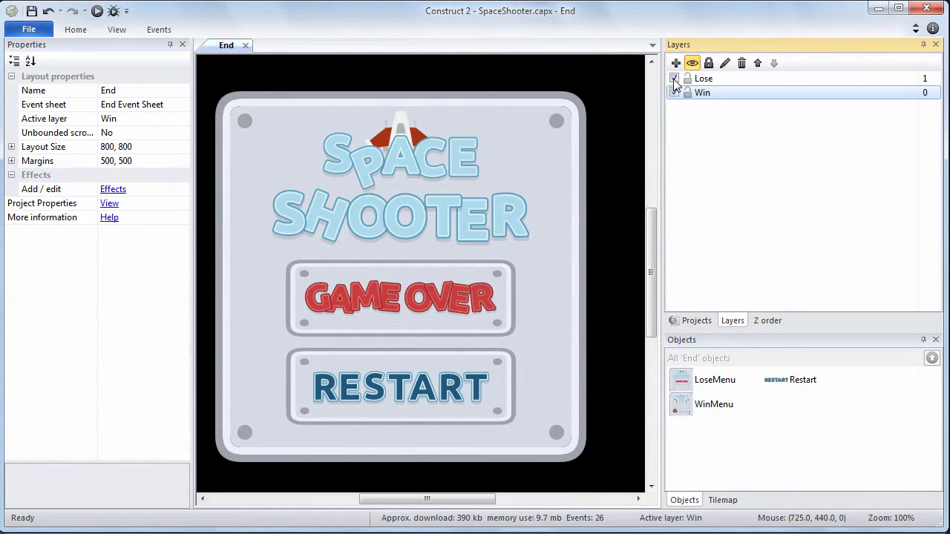
{"action": "left_click", "coordinate": [675, 79]}
{"action": "left_click", "coordinate": [674, 79]}
{"action": "left_click", "coordinate": [674, 79]}
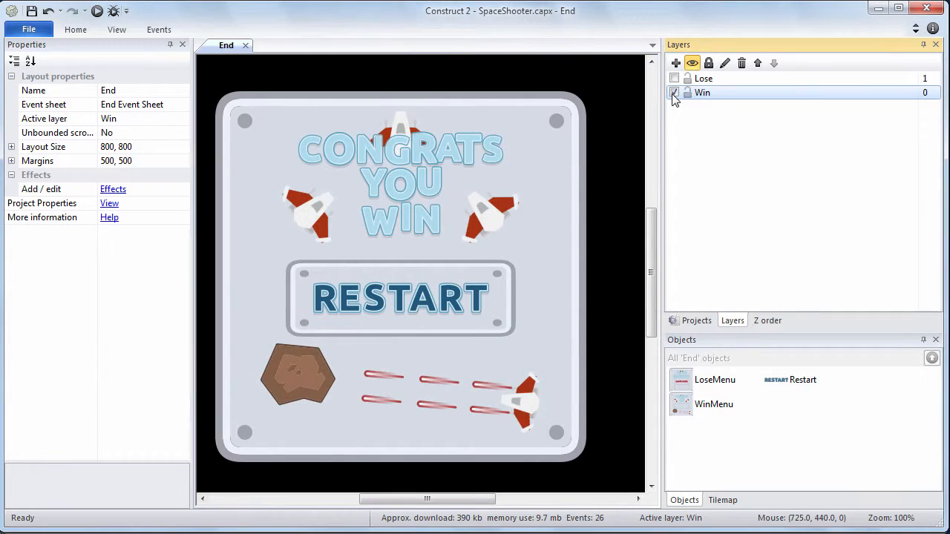
{"action": "left_click", "coordinate": [675, 93]}
{"action": "left_click", "coordinate": [675, 79]}
{"action": "left_click", "coordinate": [675, 93]}
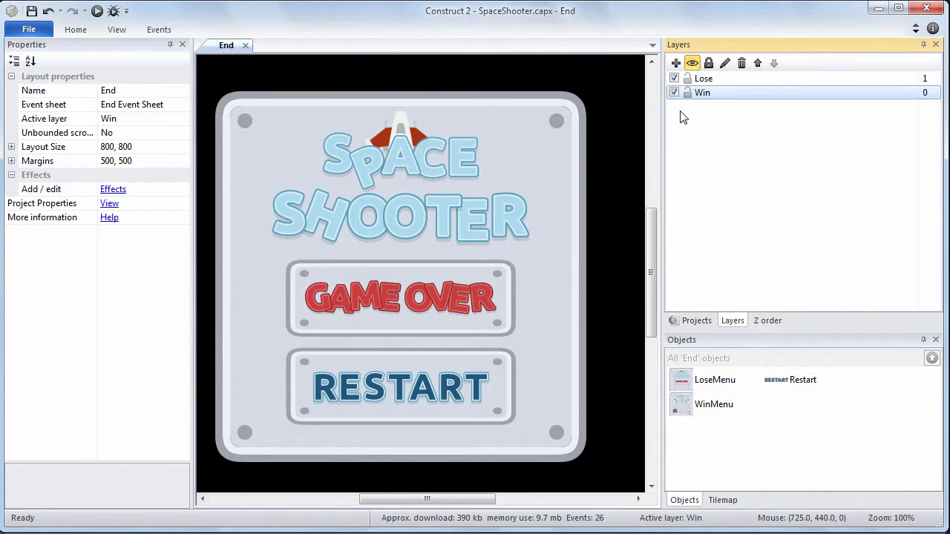
Select the End layout in the project and make Lose its active layer.
{"action": "left_click", "coordinate": [696, 321]}
{"action": "scroll", "coordinate": [758, 119], "scroll_direction": "up", "scroll_amount": 5}
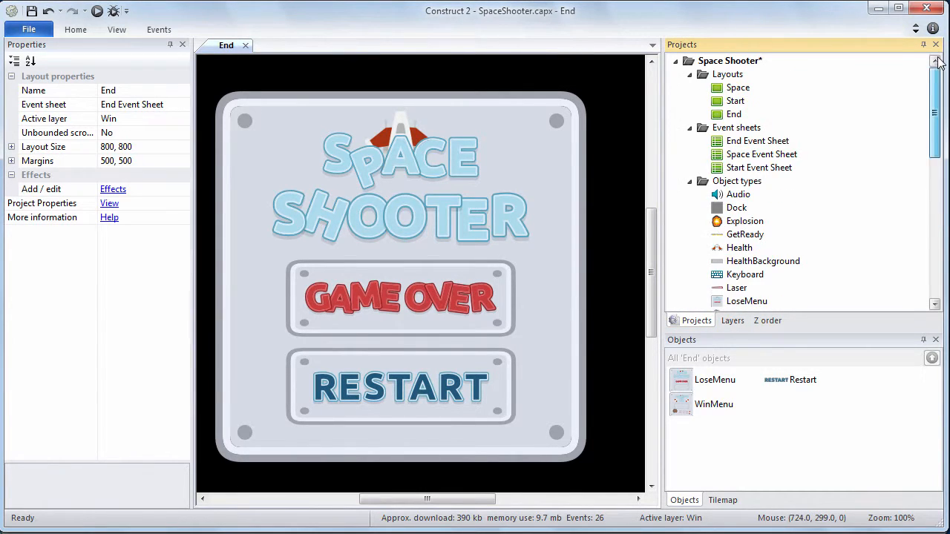
{"action": "left_click", "coordinate": [742, 115]}
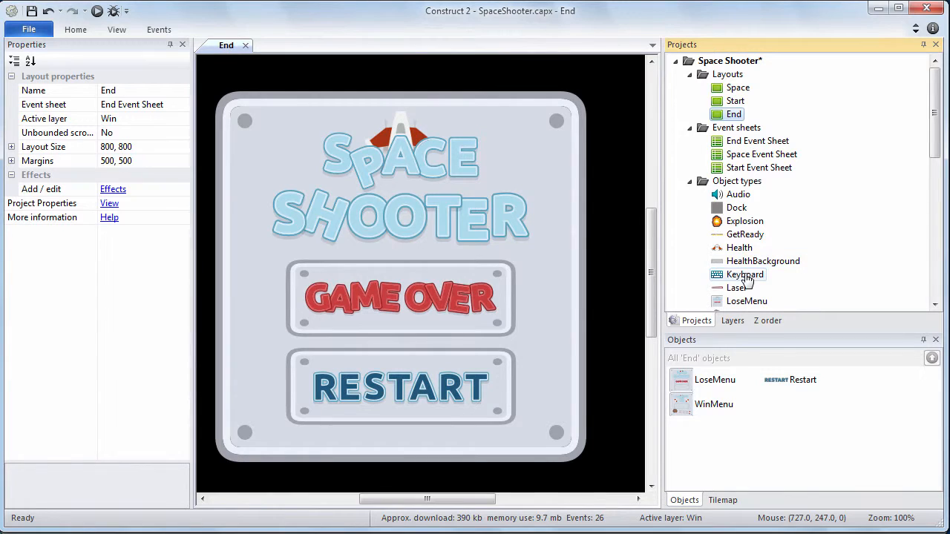
{"action": "left_click", "coordinate": [732, 320]}
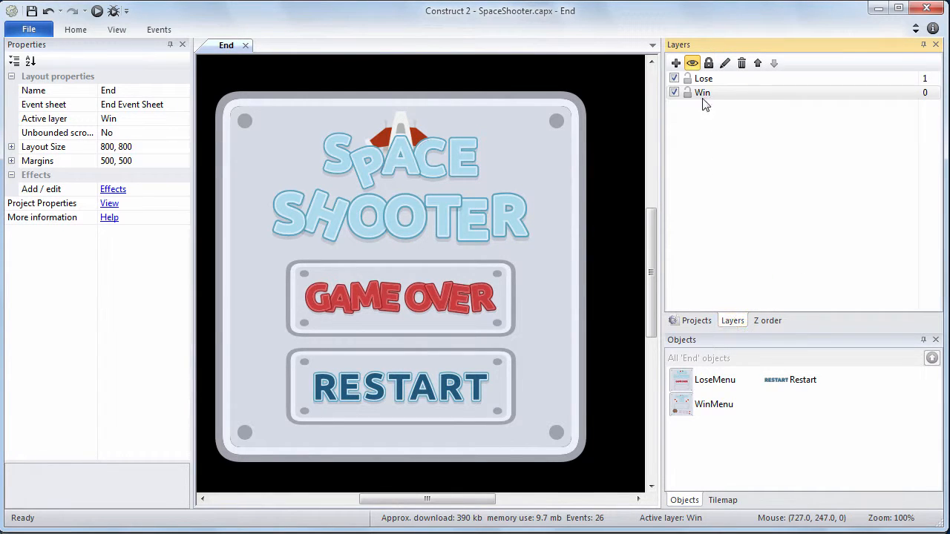
{"action": "left_click", "coordinate": [704, 79]}
{"action": "left_click", "coordinate": [699, 322]}
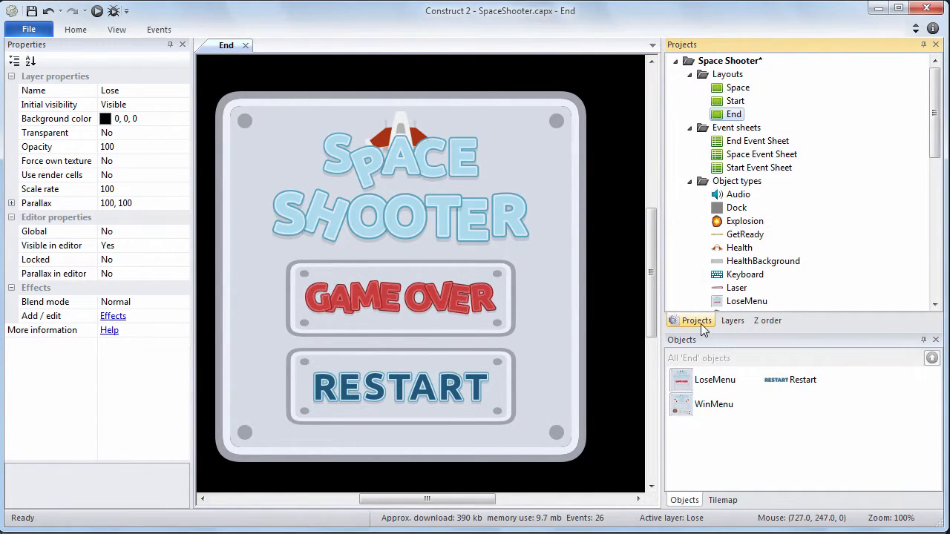
In the End Event Sheet, add an event group named "End of Game" with description "Code that runs once the game has ended".
{"action": "double_click", "coordinate": [757, 141]}
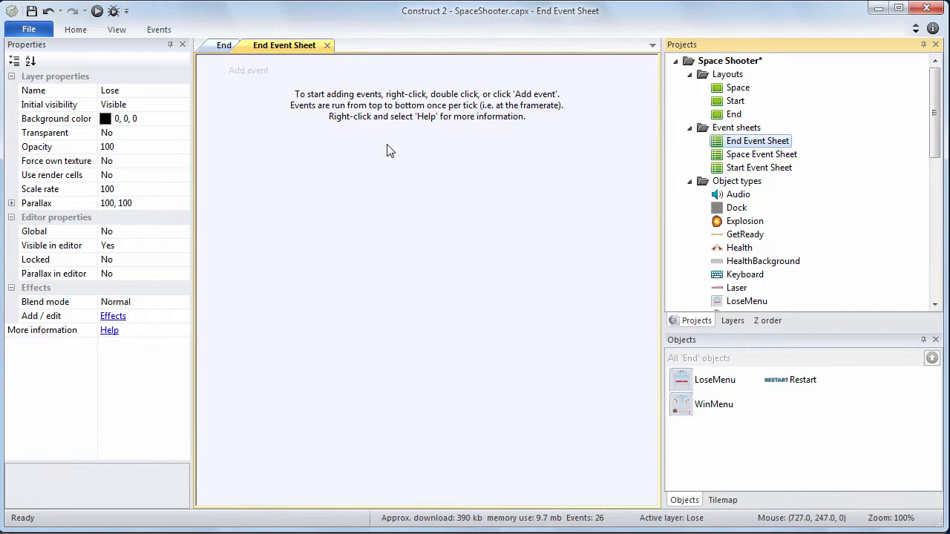
{"action": "right_click", "coordinate": [241, 111]}
{"action": "left_click", "coordinate": [280, 150]}
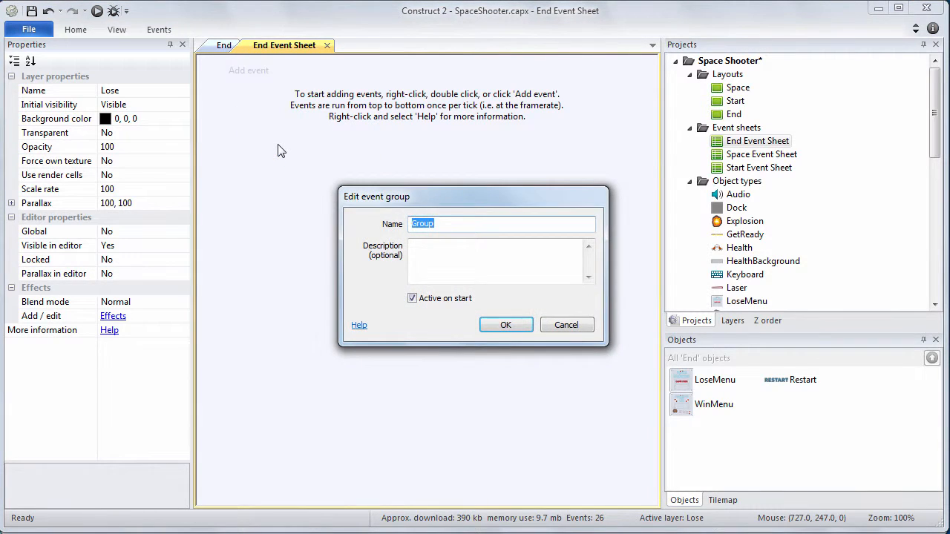
{"action": "type", "text": "End of Game"}
{"action": "key", "text": "Tab"}
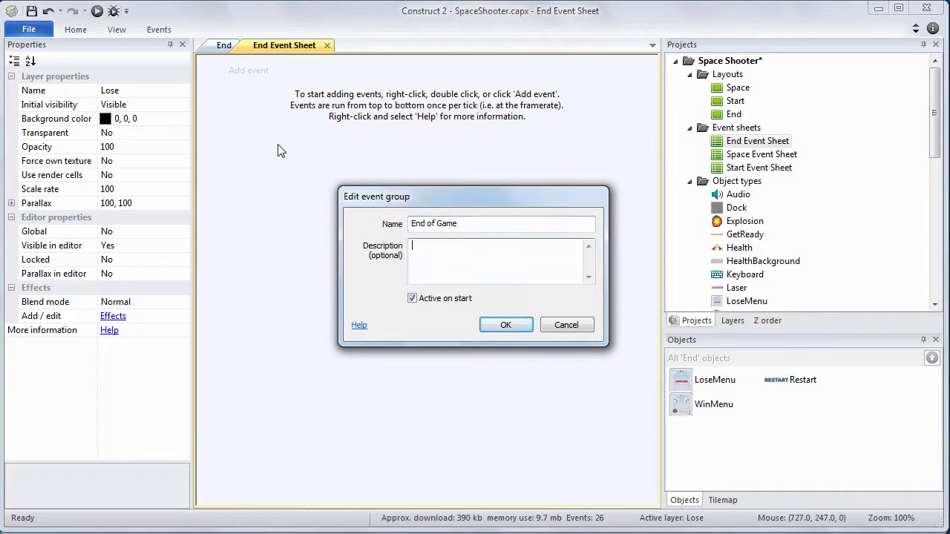
{"action": "type", "text": "Code that runs once the game has ended"}
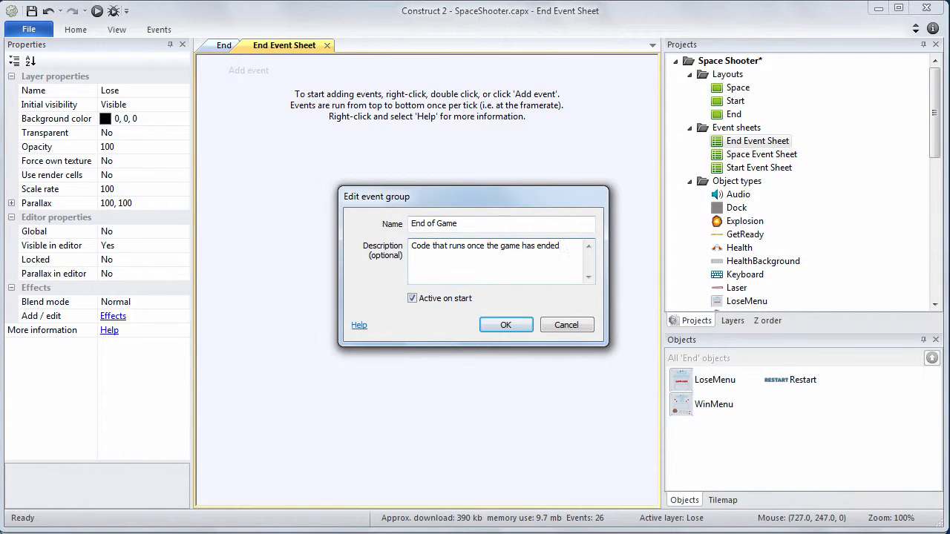
{"action": "left_click", "coordinate": [415, 246]}
{"action": "left_click", "coordinate": [438, 246]}
{"action": "left_click", "coordinate": [506, 249]}
{"action": "left_click", "coordinate": [519, 324]}
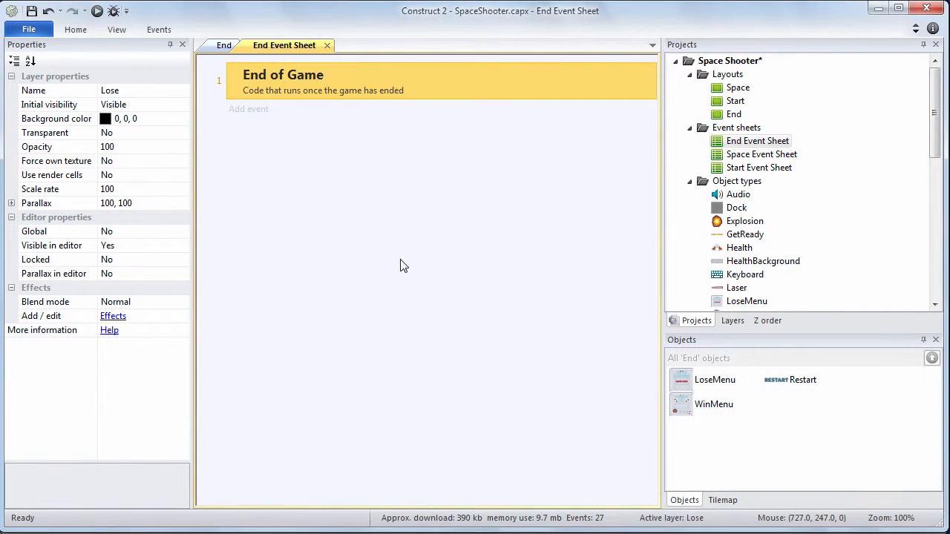
Add a System "On start of layout" event below the End of Game group.
{"action": "left_click", "coordinate": [249, 110]}
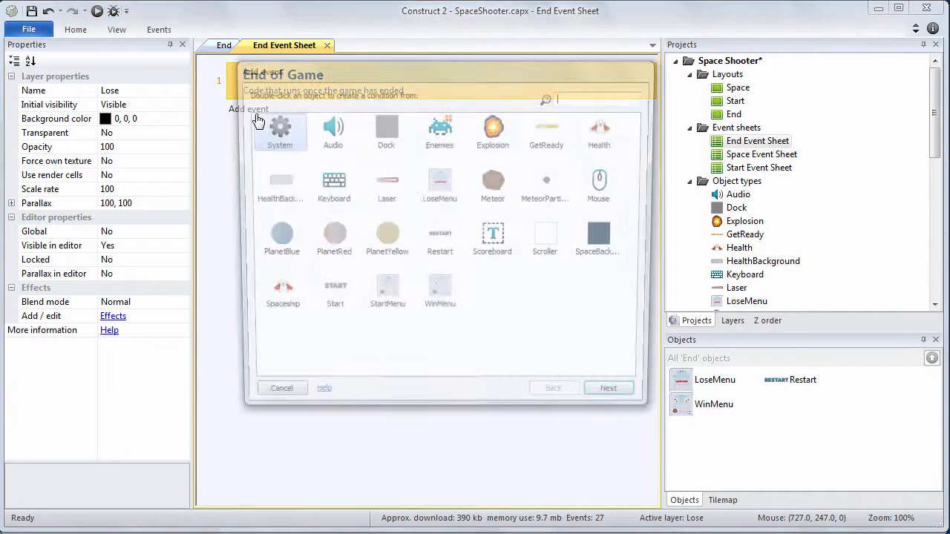
{"action": "double_click", "coordinate": [275, 139]}
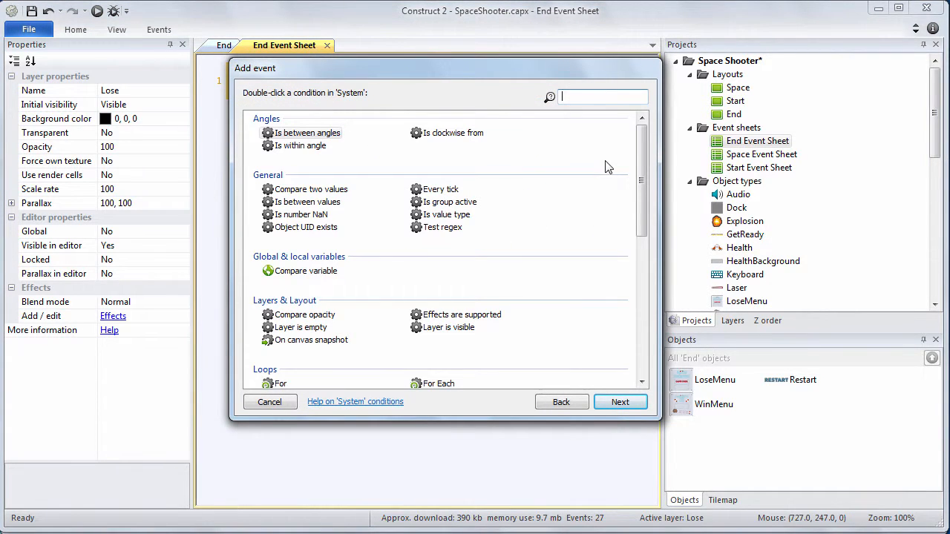
{"action": "left_click_drag", "start_coordinate": [641, 154], "coordinate": [642, 297]}
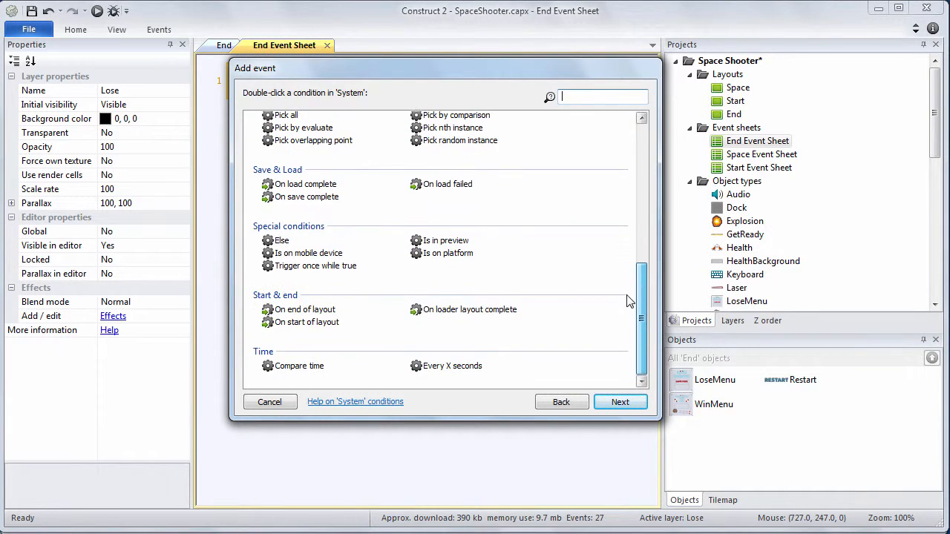
{"action": "double_click", "coordinate": [290, 322]}
{"action": "left_click", "coordinate": [300, 232]}
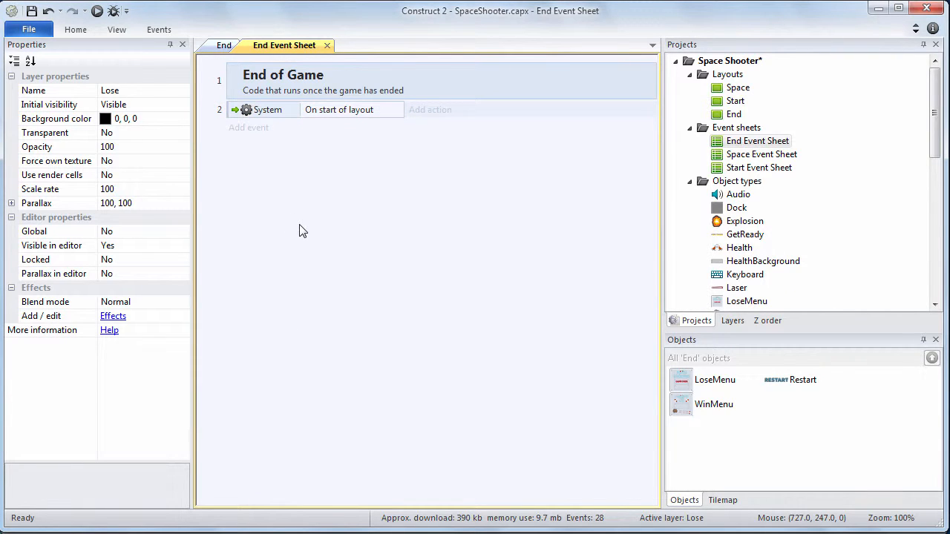
Add a sub-event to On start of layout with a System Compare two values condition: GameOver equal to "Win".
{"action": "left_click", "coordinate": [237, 110]}
{"action": "right_click", "coordinate": [237, 111]}
{"action": "mouse_move", "coordinate": [290, 120]}
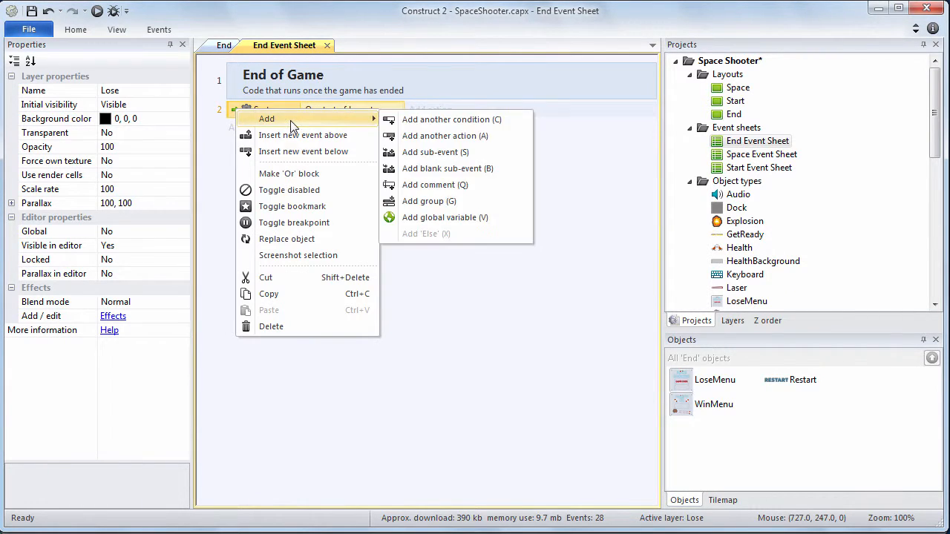
{"action": "left_click", "coordinate": [436, 152]}
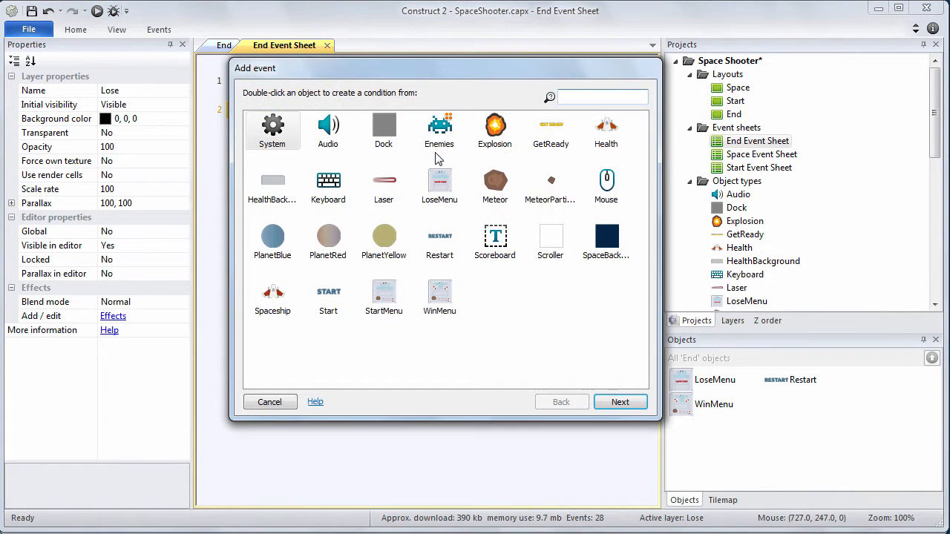
{"action": "double_click", "coordinate": [271, 133]}
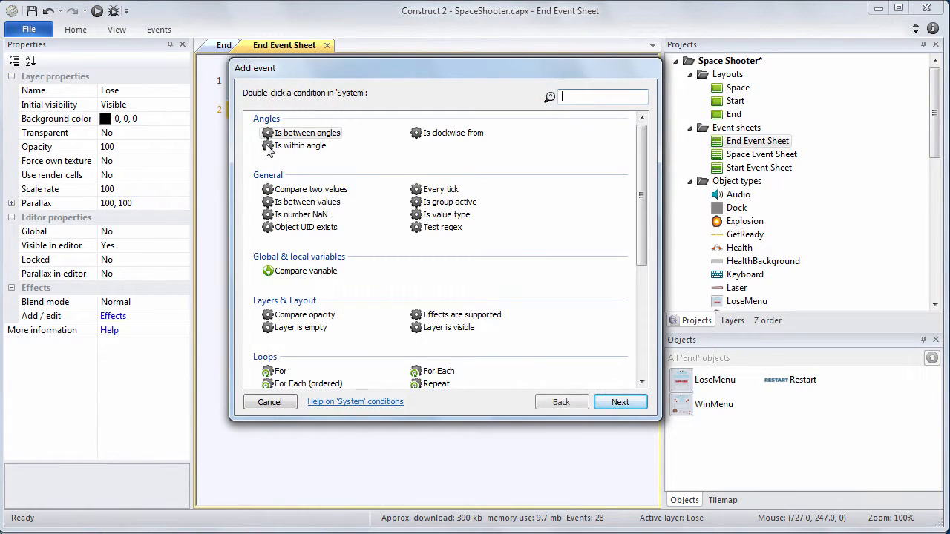
{"action": "double_click", "coordinate": [336, 191]}
{"action": "type", "text": "GameOver"}
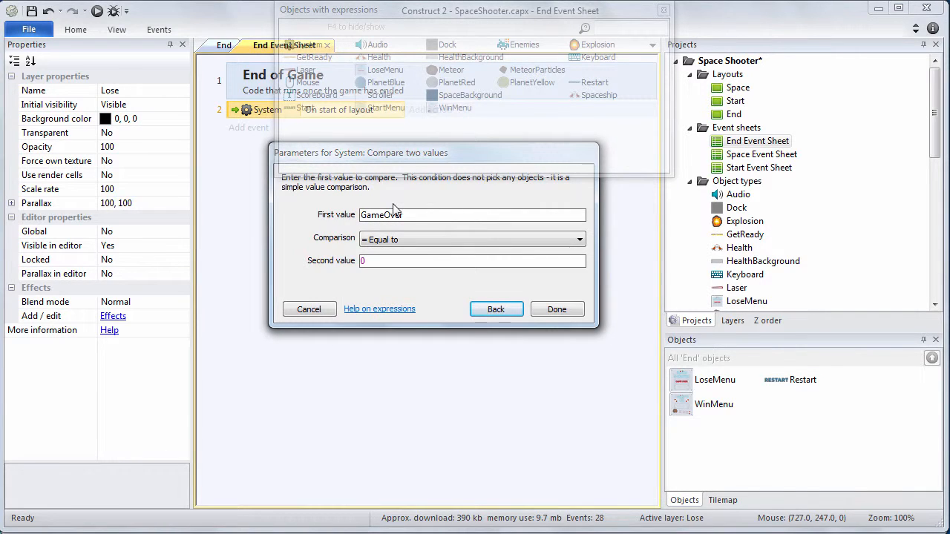
{"action": "key", "text": "Tab"}
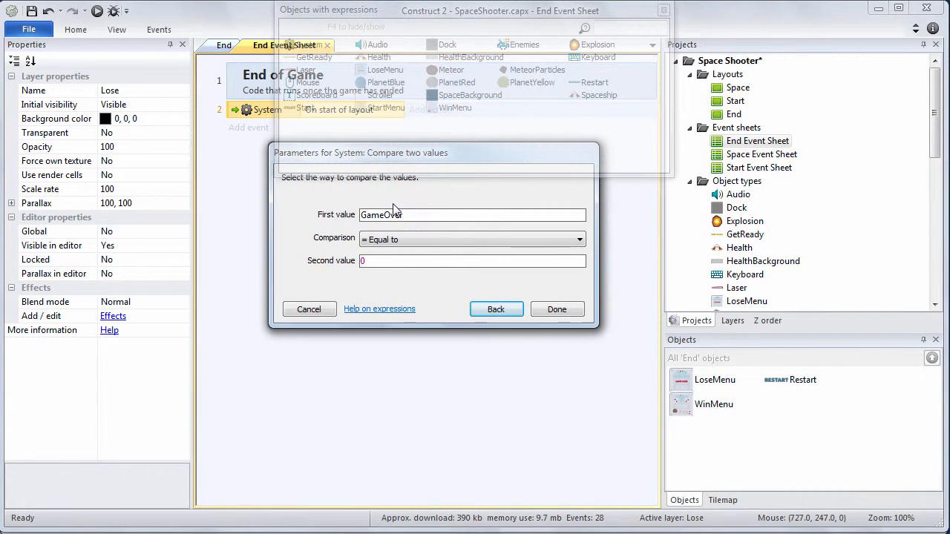
{"action": "key", "text": "Tab"}
{"action": "type", "text": "\""}
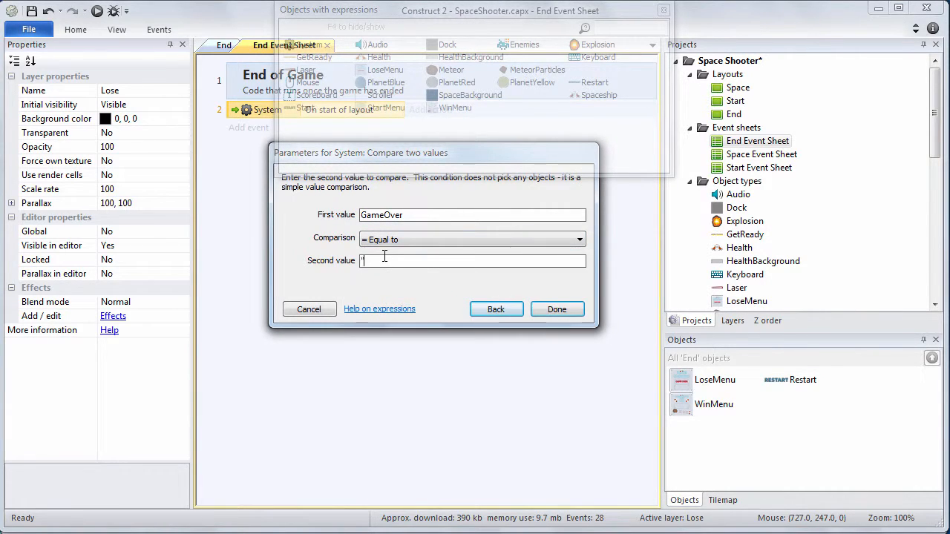
{"action": "type", "text": "Win\""}
{"action": "key", "text": "Return"}
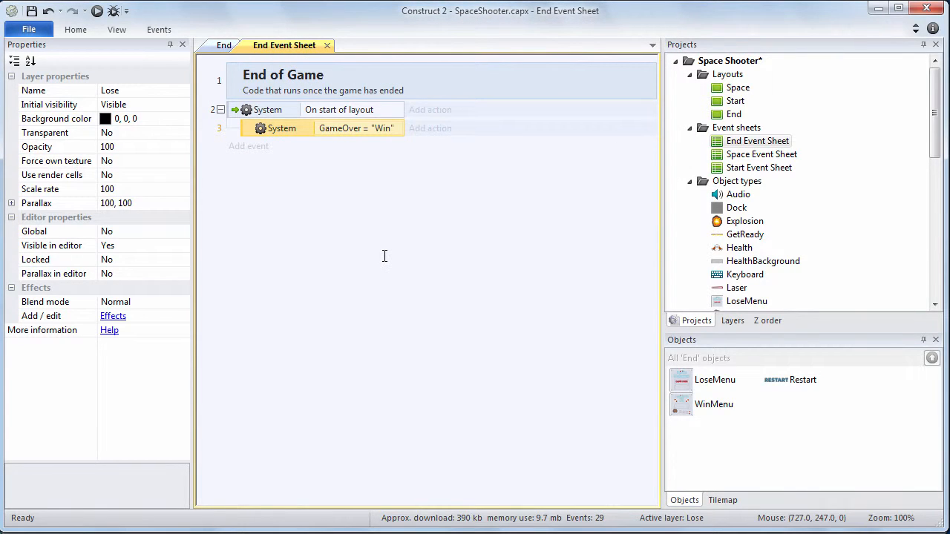
Add a second sub-event to On start of layout comparing two values: GameOver equal to "Lose".
{"action": "left_click", "coordinate": [236, 113]}
{"action": "right_click", "coordinate": [235, 116]}
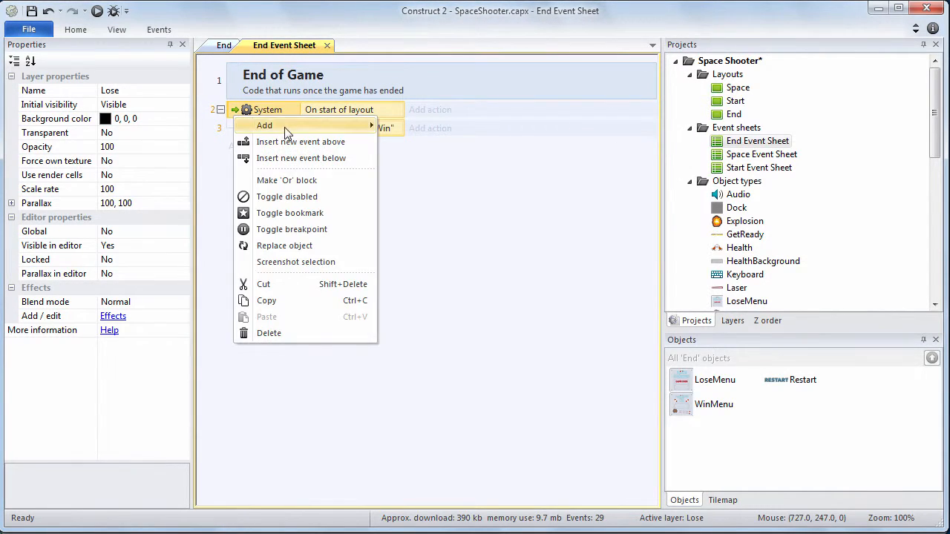
{"action": "mouse_move", "coordinate": [312, 125]}
{"action": "left_click", "coordinate": [408, 158]}
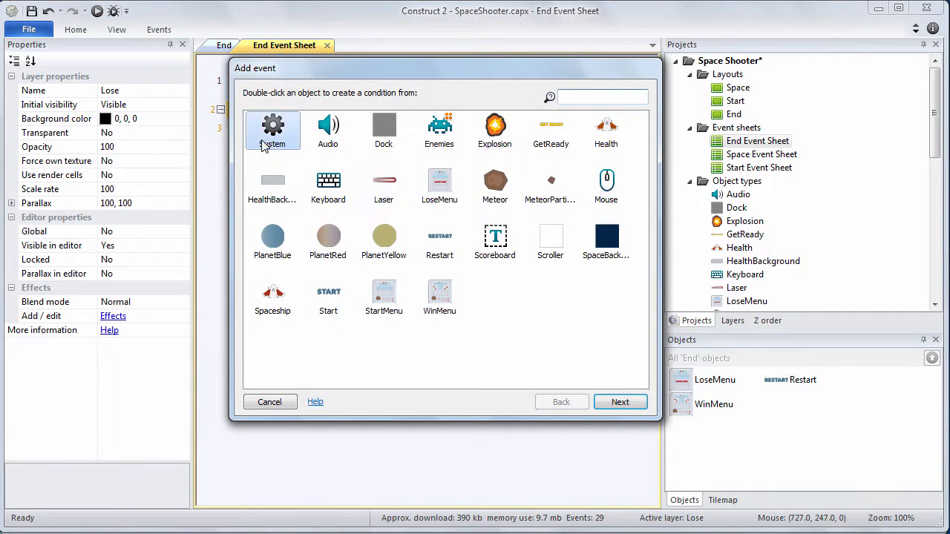
{"action": "double_click", "coordinate": [271, 124]}
{"action": "double_click", "coordinate": [299, 190]}
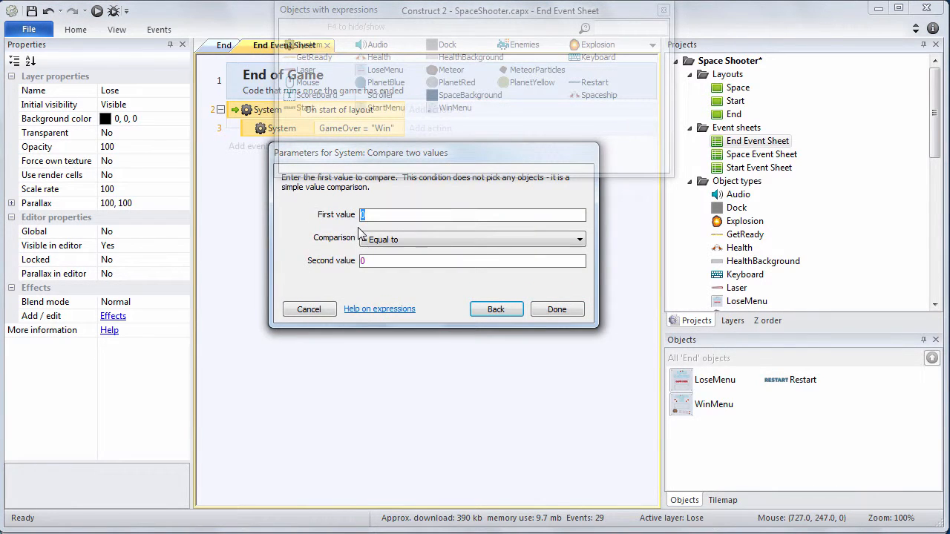
{"action": "type", "text": "G"}
{"action": "key", "text": "Return"}
{"action": "key", "text": "Tab"}
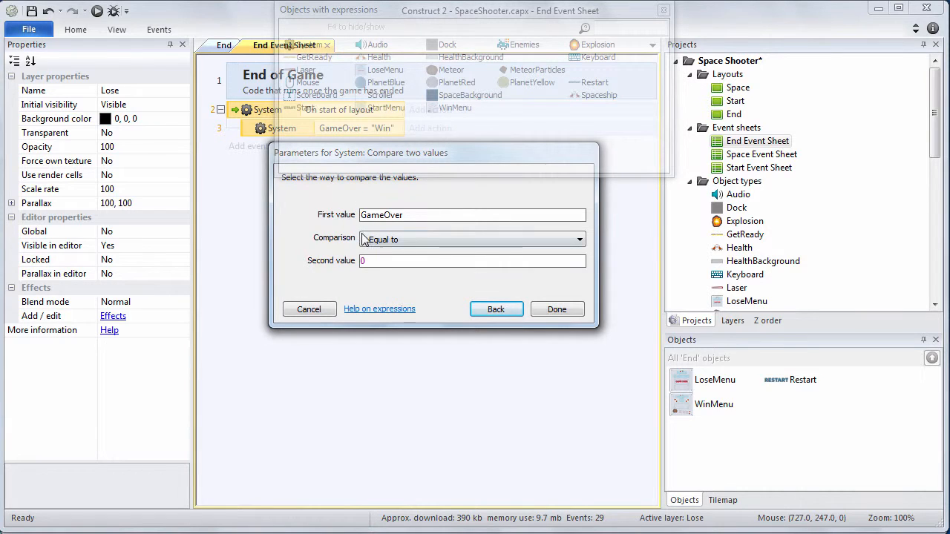
{"action": "key", "text": "Tab"}
{"action": "type", "text": "\""}
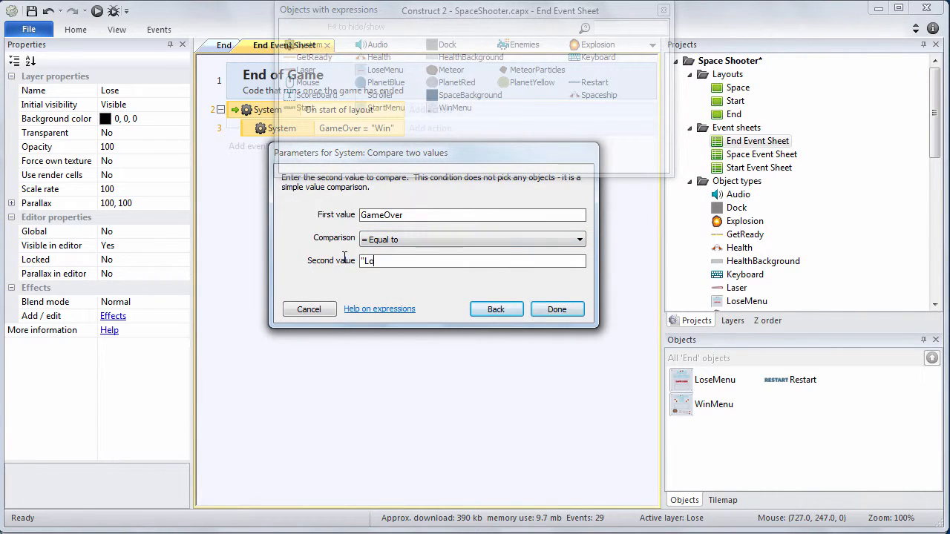
{"action": "type", "text": "Lose"}
{"action": "type", "text": "\""}
{"action": "key", "text": "Return"}
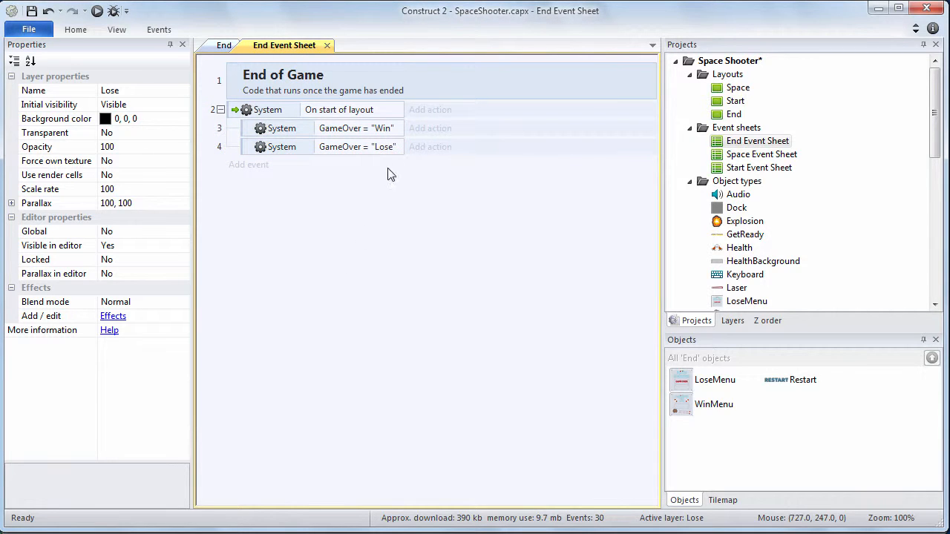
Add a System Set layer visible action to the GameOver = "Win" sub-event that makes layer "Lose" invisible.
{"action": "left_click", "coordinate": [420, 131]}
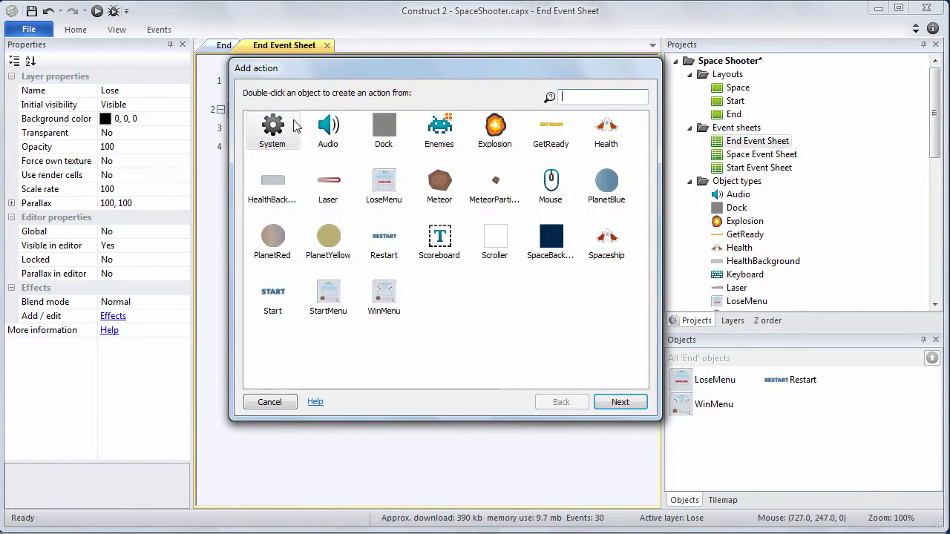
{"action": "double_click", "coordinate": [272, 130]}
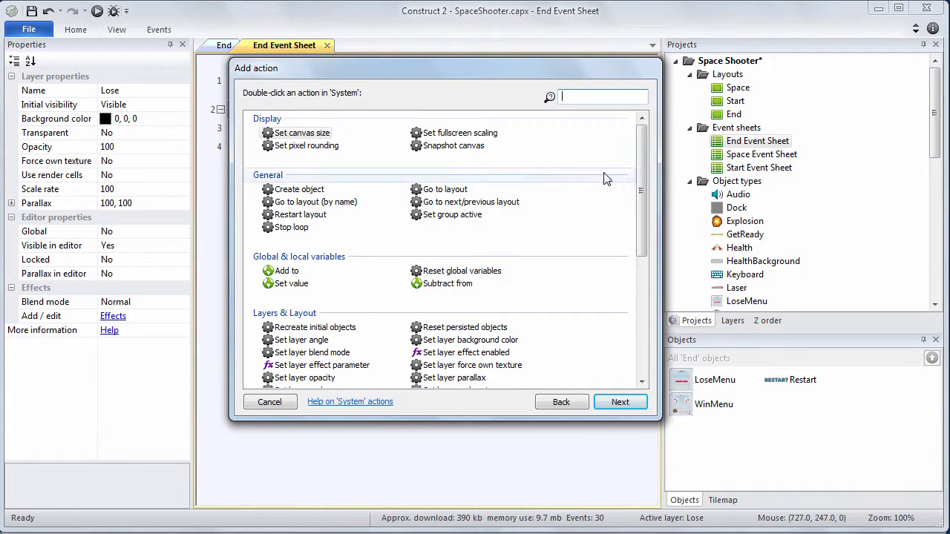
{"action": "left_click_drag", "start_coordinate": [642, 178], "coordinate": [635, 217]}
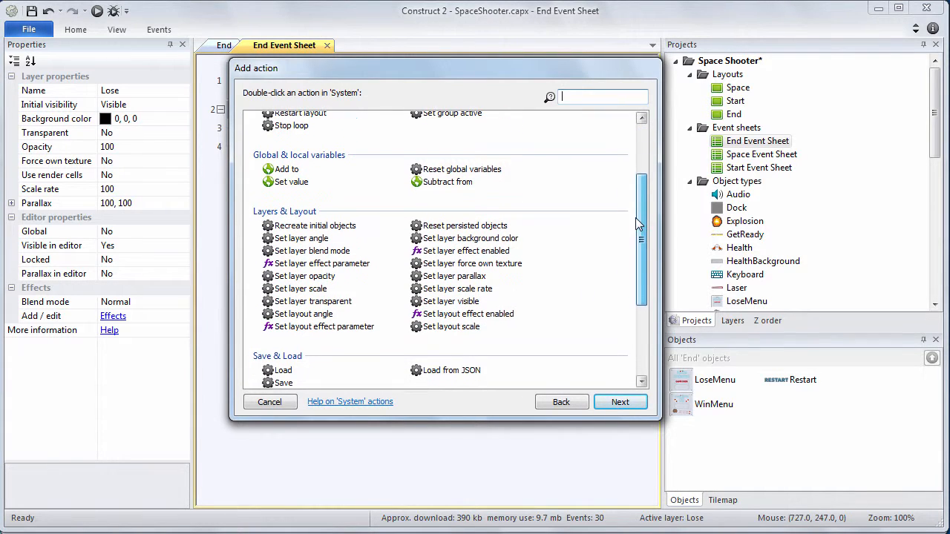
{"action": "double_click", "coordinate": [467, 300]}
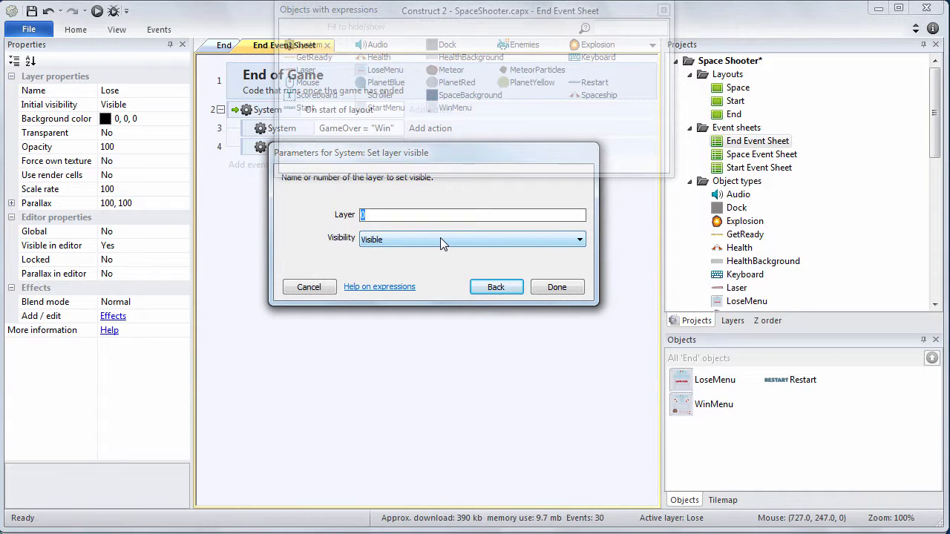
{"action": "type", "text": "\""}
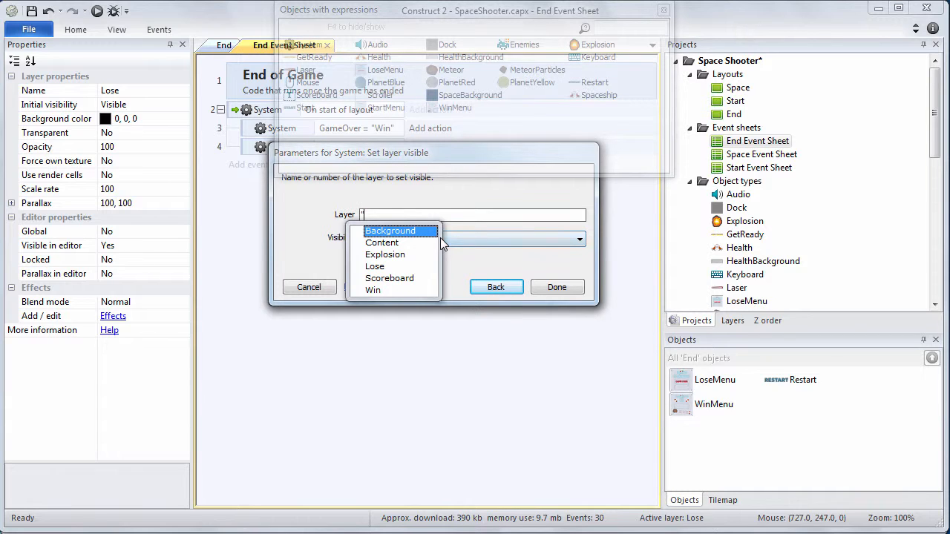
{"action": "key", "text": "Down"}
{"action": "key", "text": "Down"}
{"action": "key", "text": "Down"}
{"action": "key", "text": "Return"}
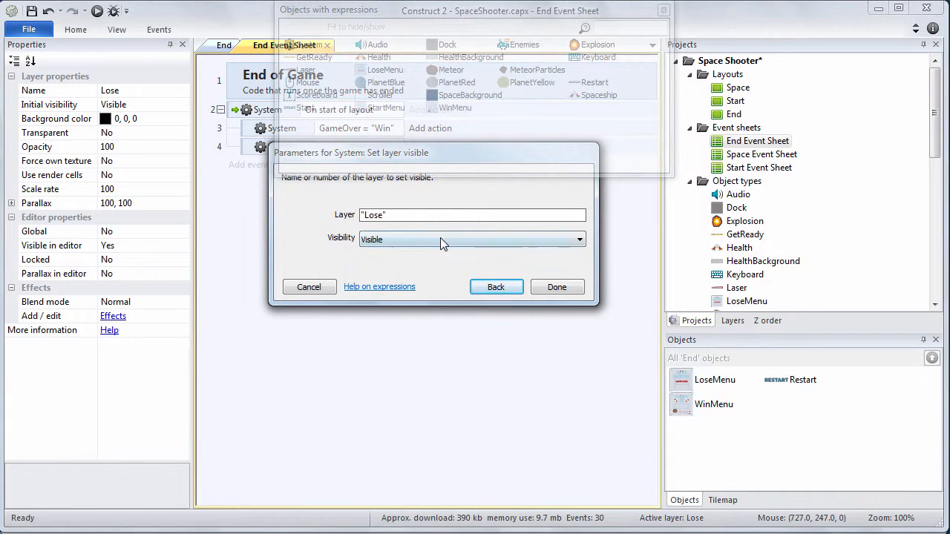
{"action": "left_click", "coordinate": [441, 239]}
{"action": "left_click", "coordinate": [446, 252]}
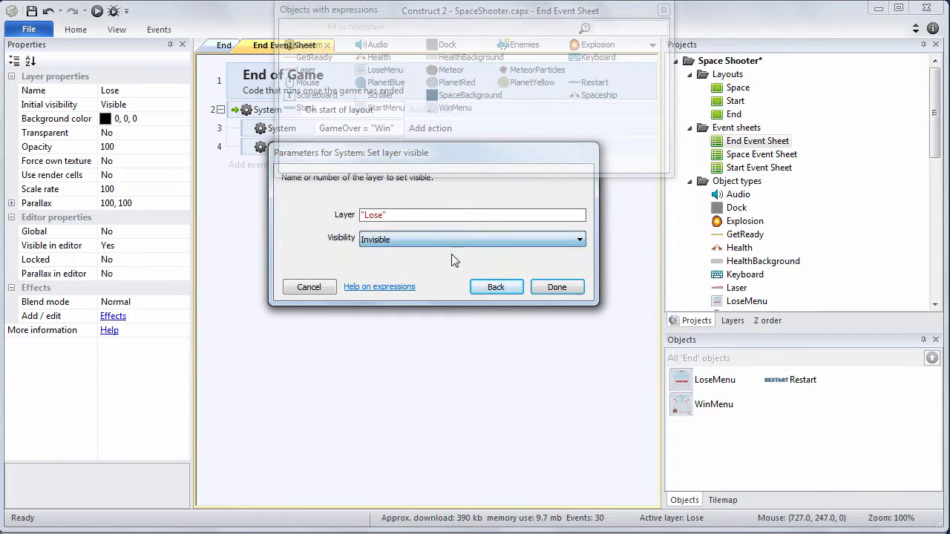
{"action": "left_click", "coordinate": [557, 288]}
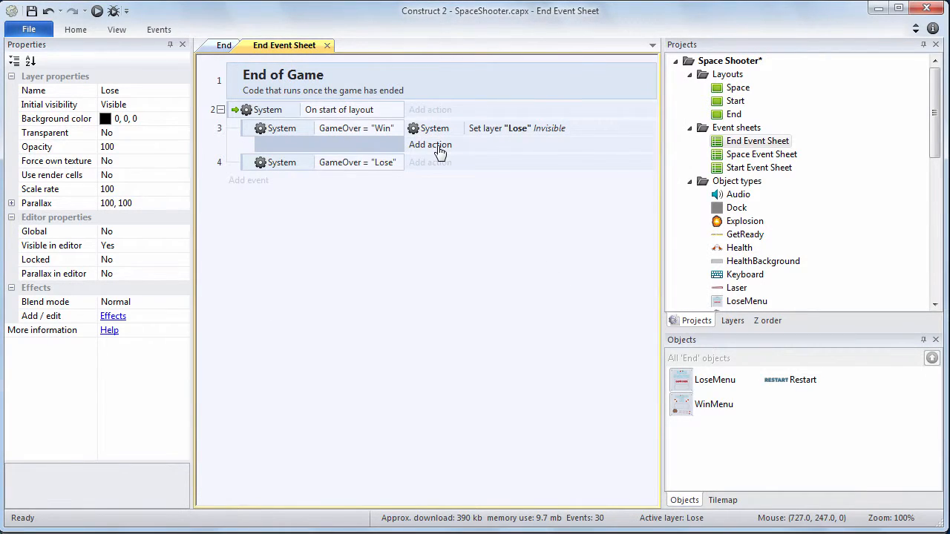
Add a System Set layer visible action to the GameOver = "Win" sub-event that makes layer "Win" visible.
{"action": "left_click", "coordinate": [440, 146]}
{"action": "double_click", "coordinate": [283, 144]}
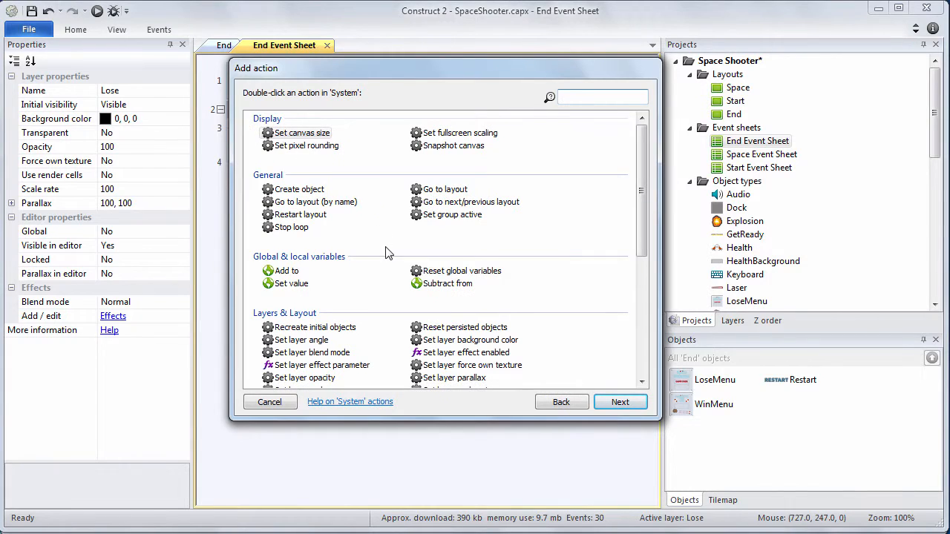
{"action": "scroll", "coordinate": [639, 253], "scroll_direction": "down", "scroll_amount": 3}
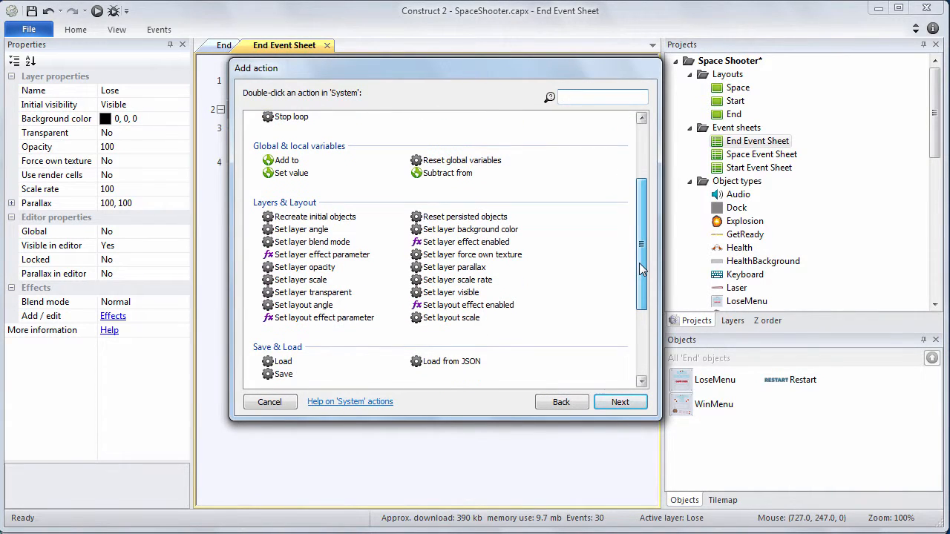
{"action": "double_click", "coordinate": [451, 293]}
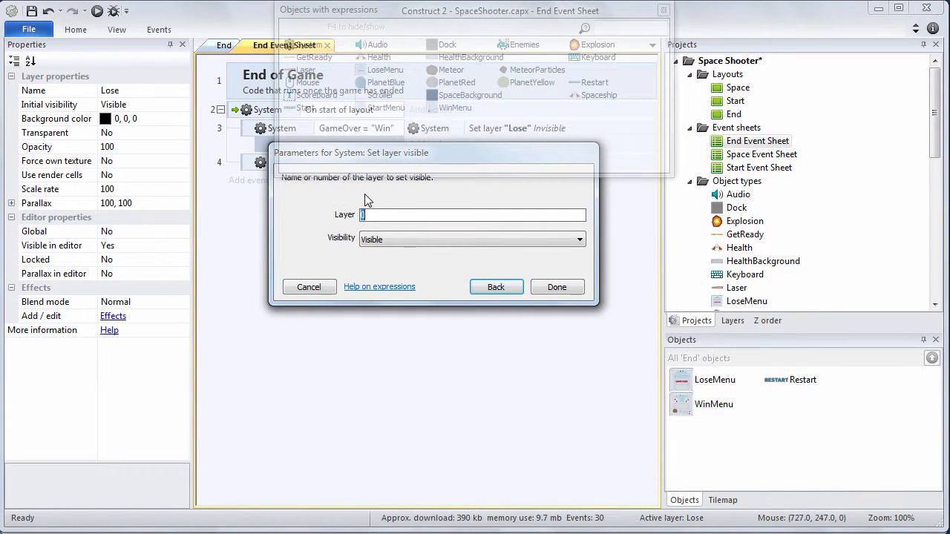
{"action": "type", "text": "\""}
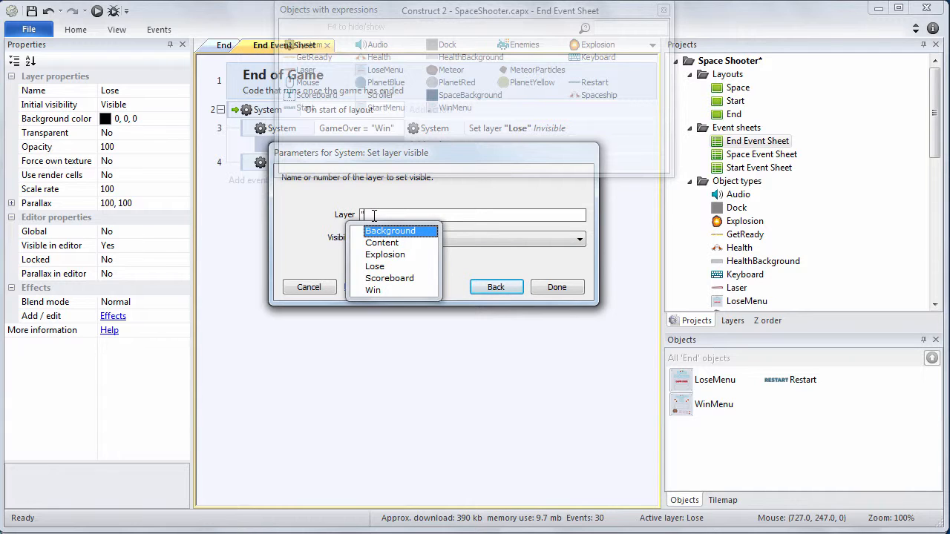
{"action": "key", "text": "Down"}
{"action": "key", "text": "Down"}
{"action": "key", "text": "Down"}
{"action": "key", "text": "Down"}
{"action": "key", "text": "Down"}
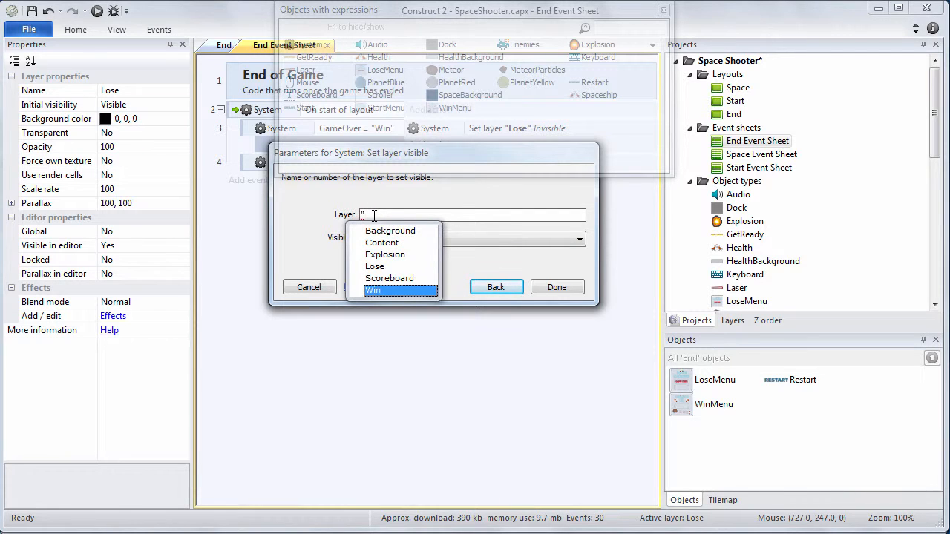
{"action": "key", "text": "Return"}
{"action": "left_click", "coordinate": [557, 287]}
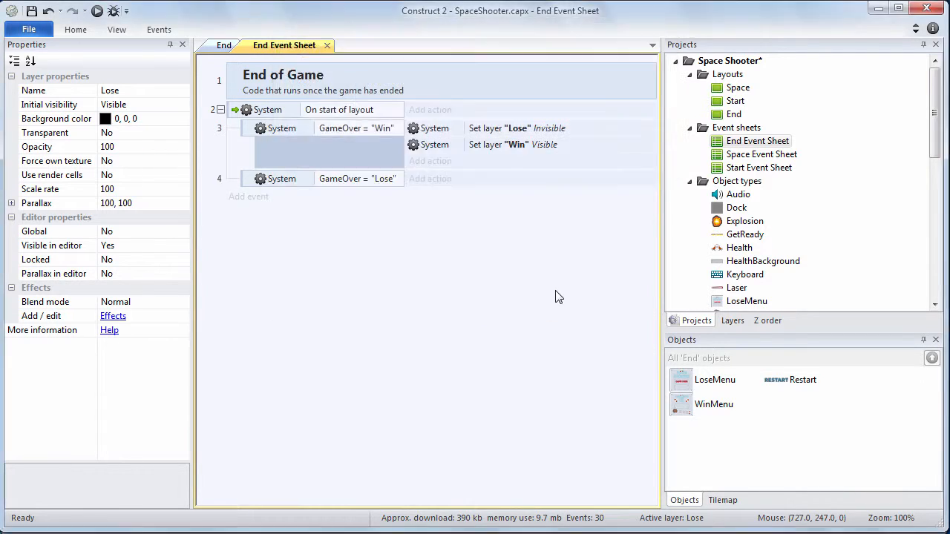
Copy both Set layer visible actions from the GameOver = "Win" sub-event into the GameOver = "Lose" sub-event.
{"action": "left_click", "coordinate": [433, 128]}
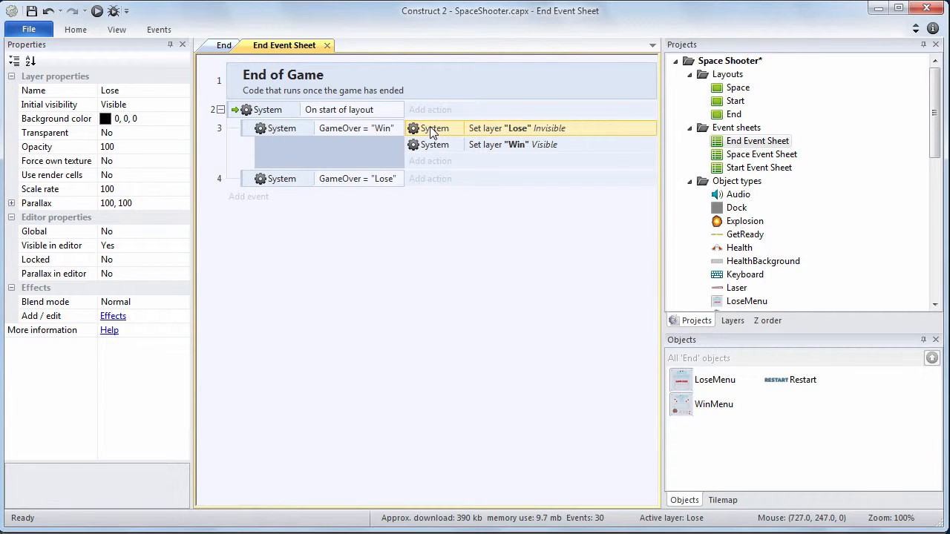
{"action": "left_click", "coordinate": [433, 144], "text": "shift"}
{"action": "right_click", "coordinate": [432, 147]}
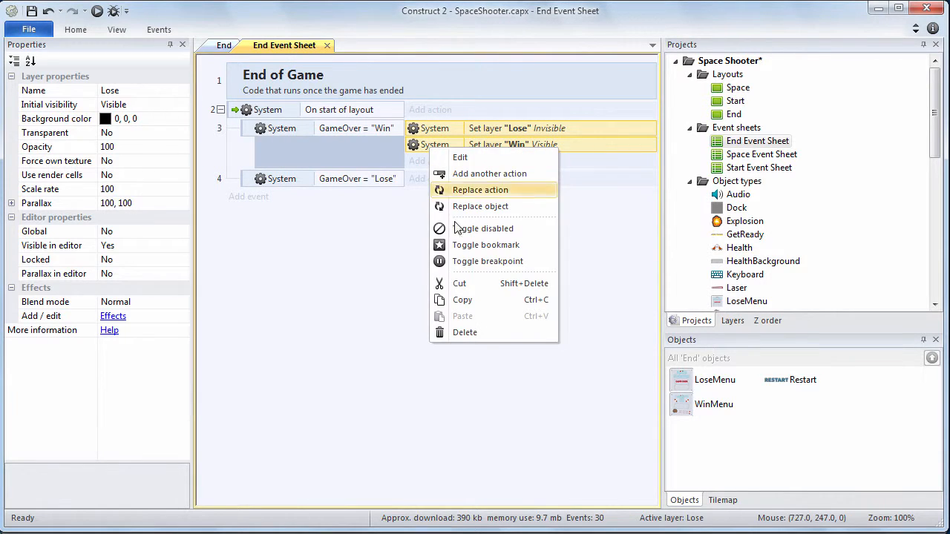
{"action": "left_click", "coordinate": [448, 301]}
{"action": "left_click", "coordinate": [257, 180]}
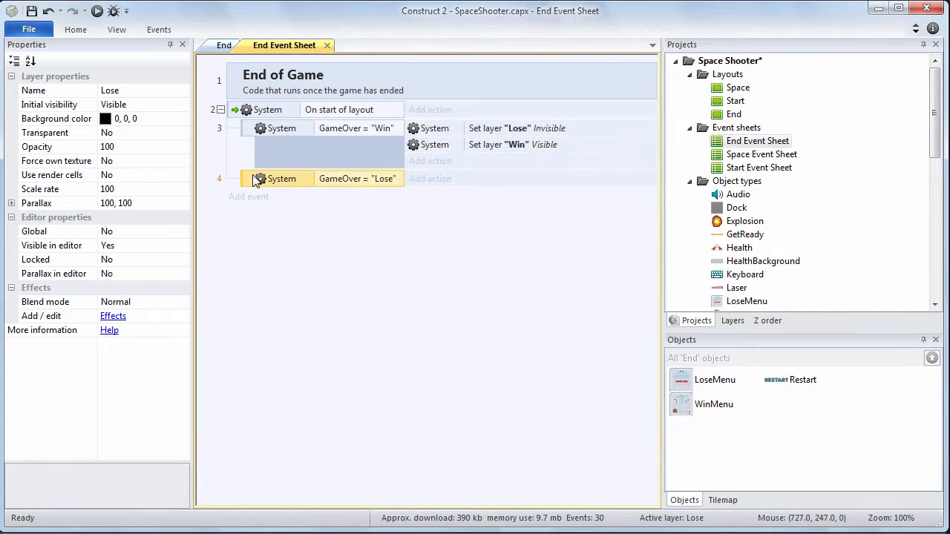
{"action": "right_click", "coordinate": [255, 181]}
{"action": "left_click", "coordinate": [312, 377]}
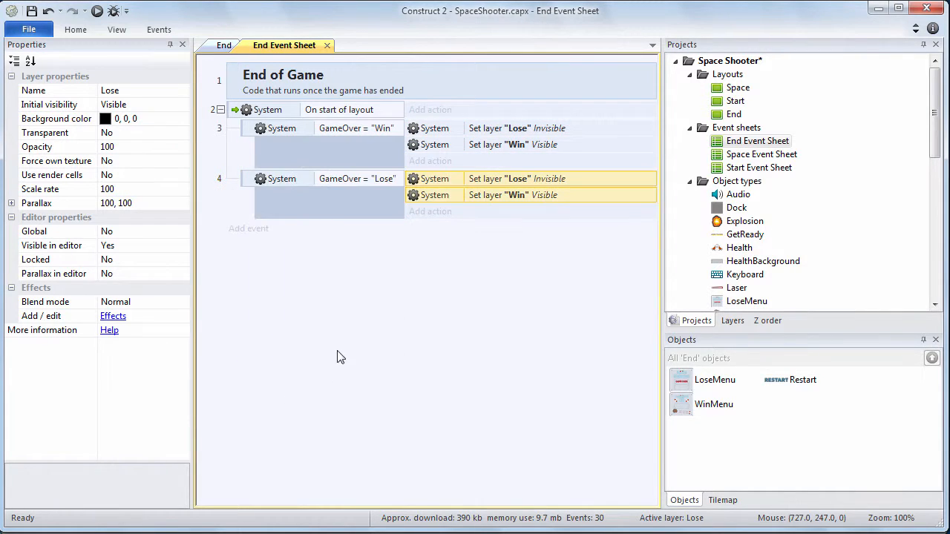
{"action": "left_click", "coordinate": [449, 251]}
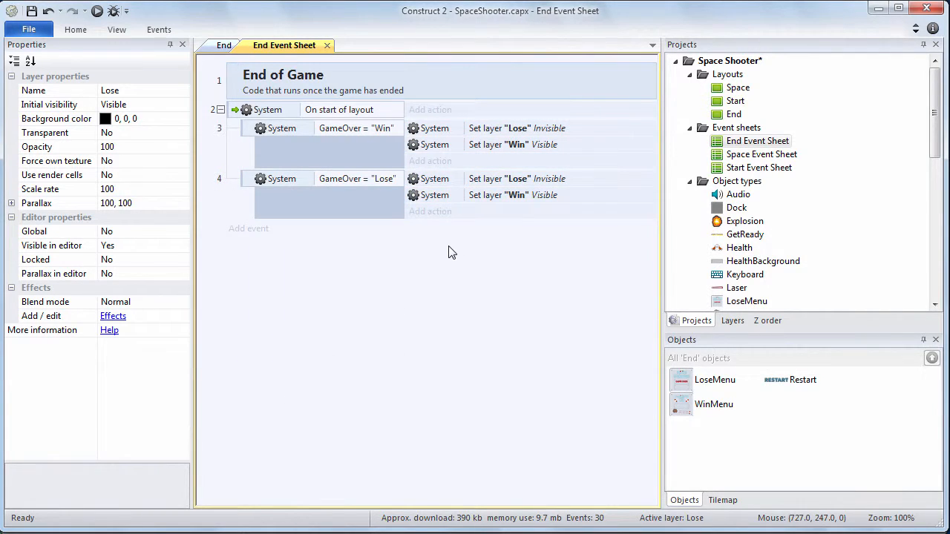
Under GameOver = "Lose", put the "Win" layer action first and set it to Invisible, and set the "Lose" layer action to Visible.
{"action": "left_click", "coordinate": [434, 195]}
{"action": "double_click", "coordinate": [493, 192]}
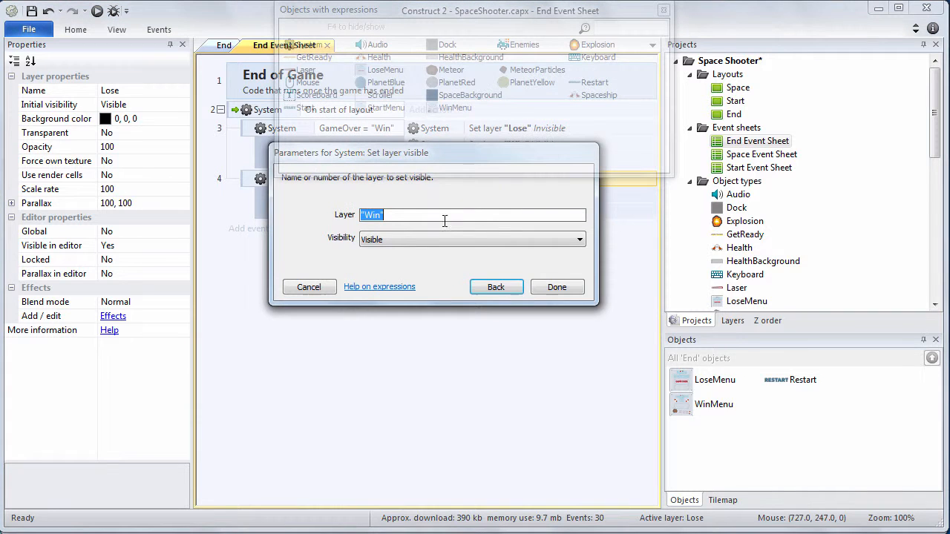
{"action": "left_click", "coordinate": [431, 238]}
{"action": "left_click", "coordinate": [427, 250]}
{"action": "left_click", "coordinate": [553, 288]}
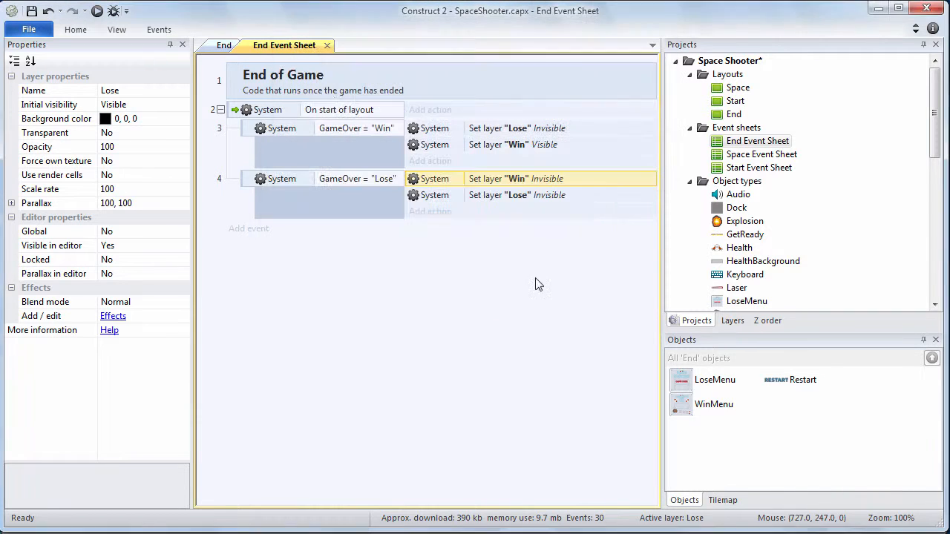
{"action": "double_click", "coordinate": [498, 197]}
{"action": "left_click", "coordinate": [445, 239]}
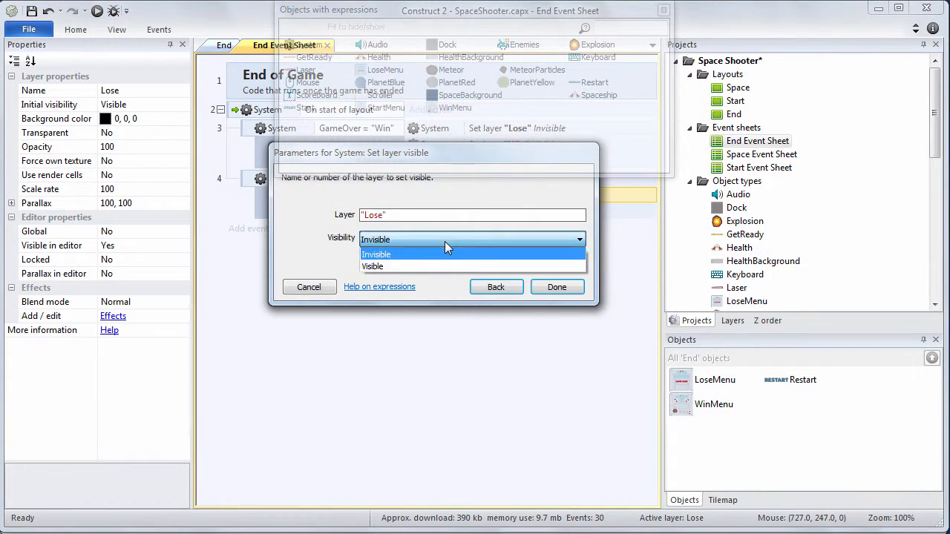
{"action": "left_click", "coordinate": [430, 264]}
{"action": "key", "text": "Return"}
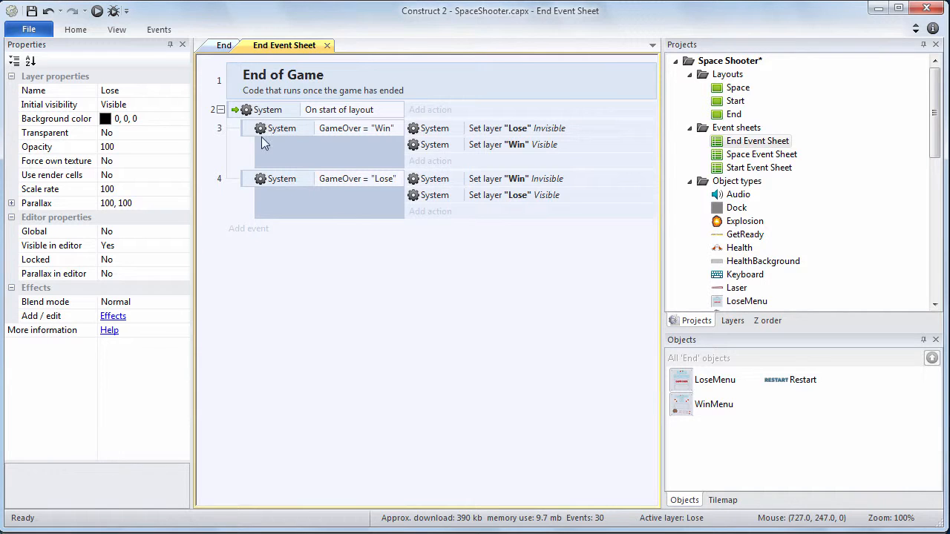
Move the On start of layout event with its sub-events into the End of Game group.
{"action": "left_click", "coordinate": [236, 111]}
{"action": "mouse_move", "coordinate": [234, 110]}
{"action": "left_mouse_down"}
{"action": "mouse_move", "coordinate": [377, 107]}
{"action": "mouse_move", "coordinate": [248, 98]}
{"action": "left_mouse_up"}
Add the comment "Show the layer which matches the state at the end of the game (win or lose)" above the On start of layout event.
{"action": "right_click", "coordinate": [249, 111]}
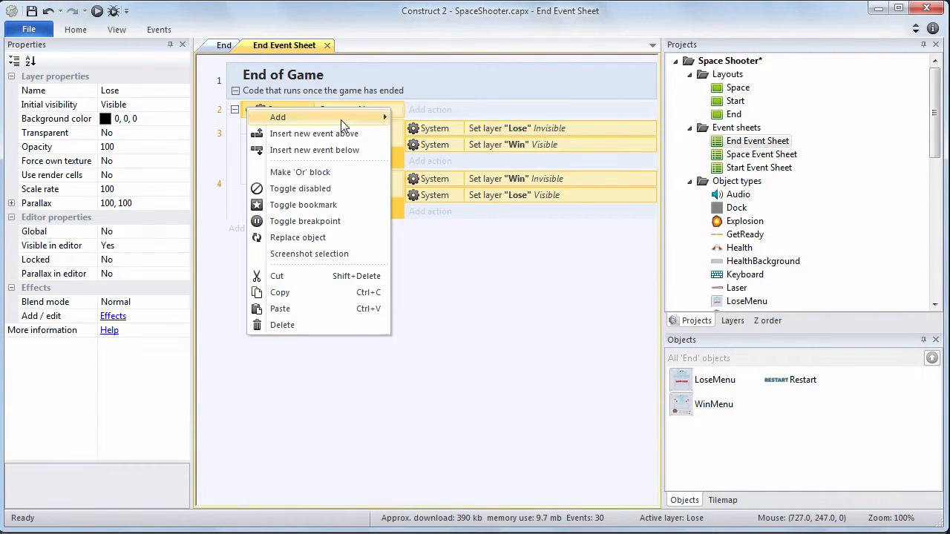
{"action": "mouse_move", "coordinate": [343, 119]}
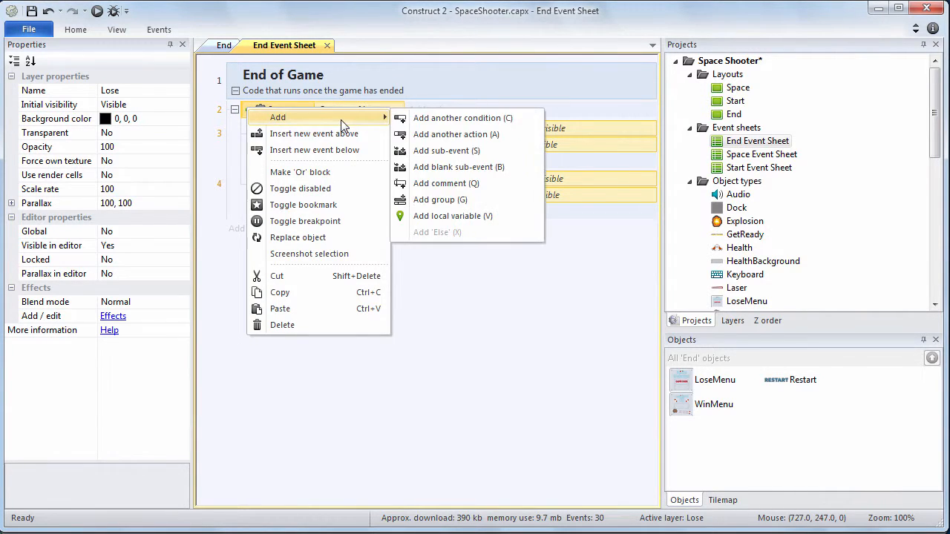
{"action": "left_click", "coordinate": [446, 183]}
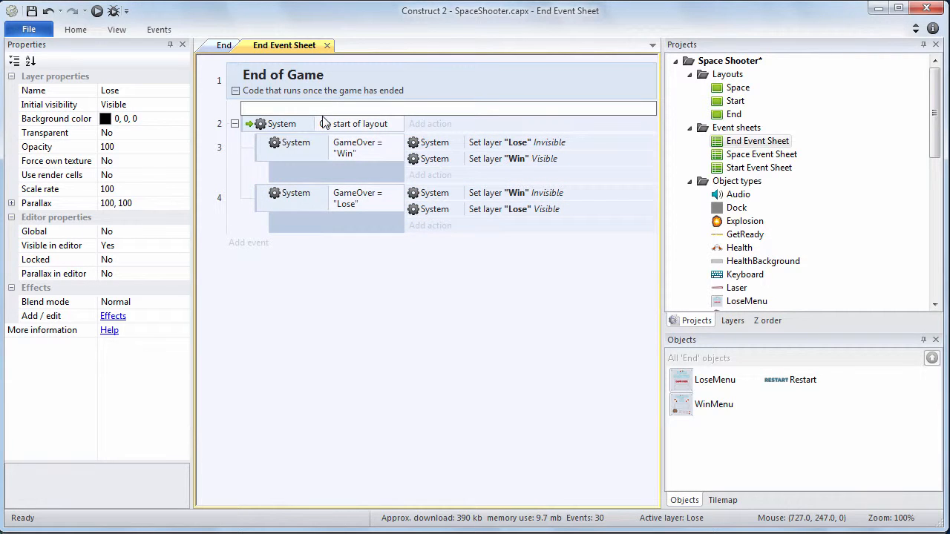
{"action": "type", "text": "Show the layer which matches the sta"}
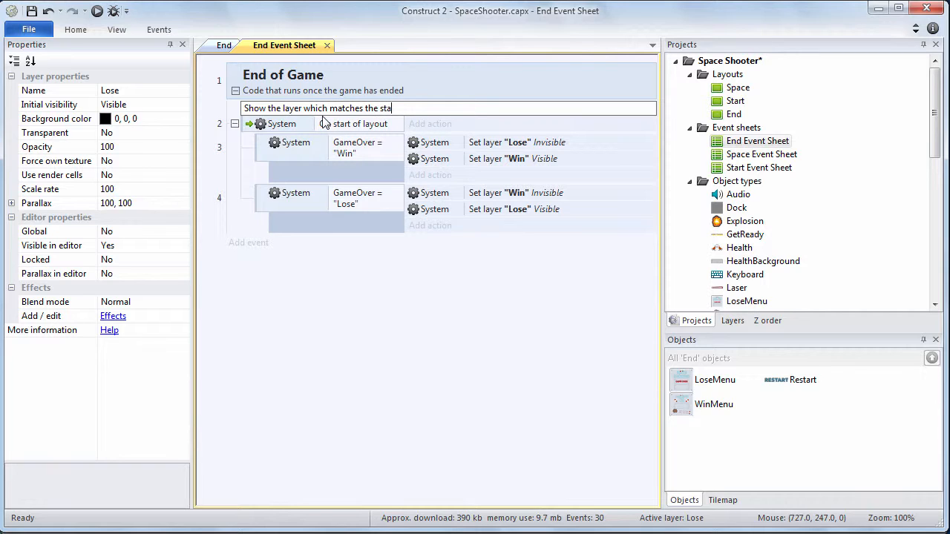
{"action": "type", "text": "te at the end of the game (win"}
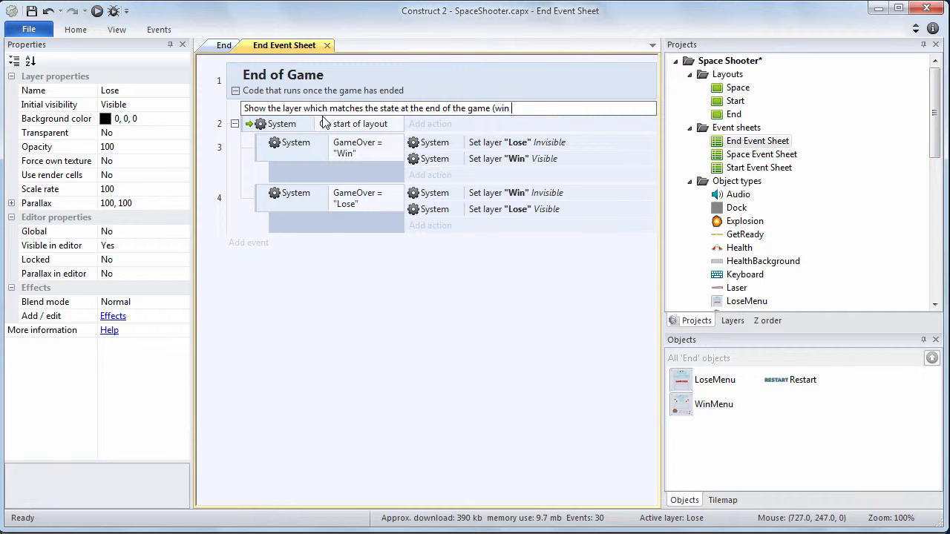
{"action": "type", "text": " or lose"}
{"action": "key", "text": "Return"}
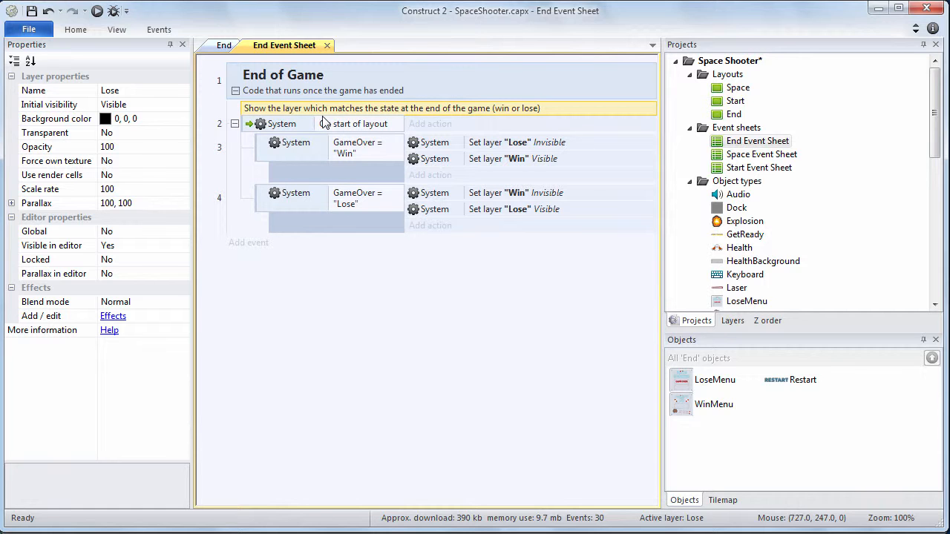
Add a Mouse "On object clicked" event for a left button click on the Restart object.
{"action": "left_click", "coordinate": [253, 244]}
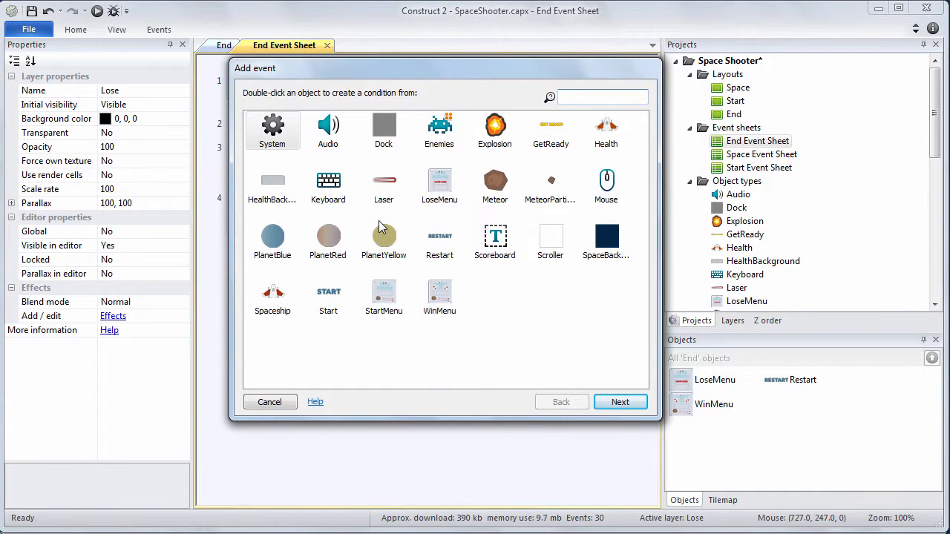
{"action": "double_click", "coordinate": [604, 187]}
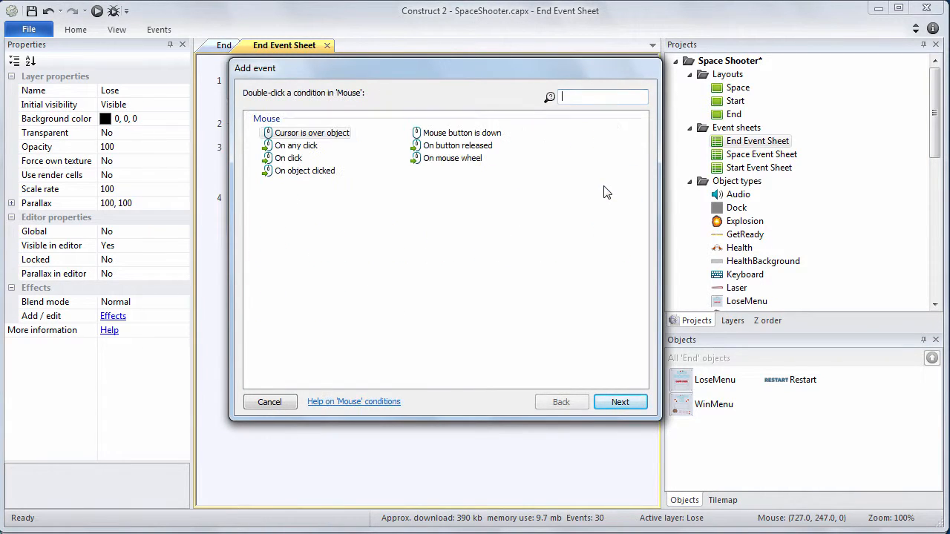
{"action": "double_click", "coordinate": [322, 172]}
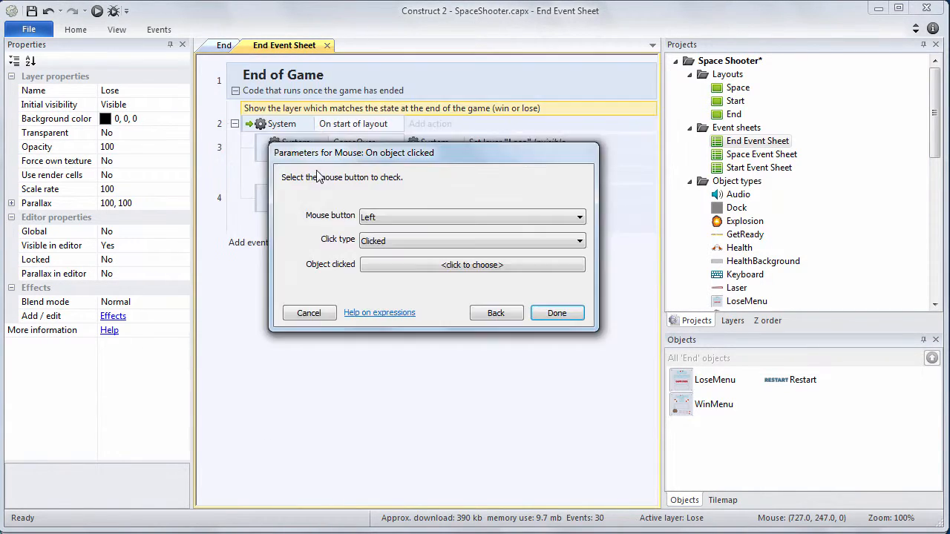
{"action": "left_click", "coordinate": [455, 265]}
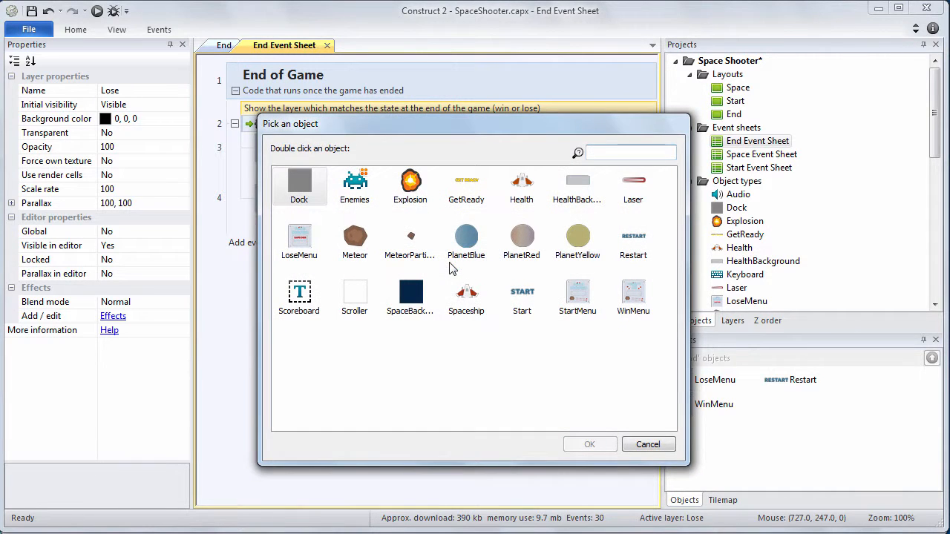
{"action": "double_click", "coordinate": [633, 245]}
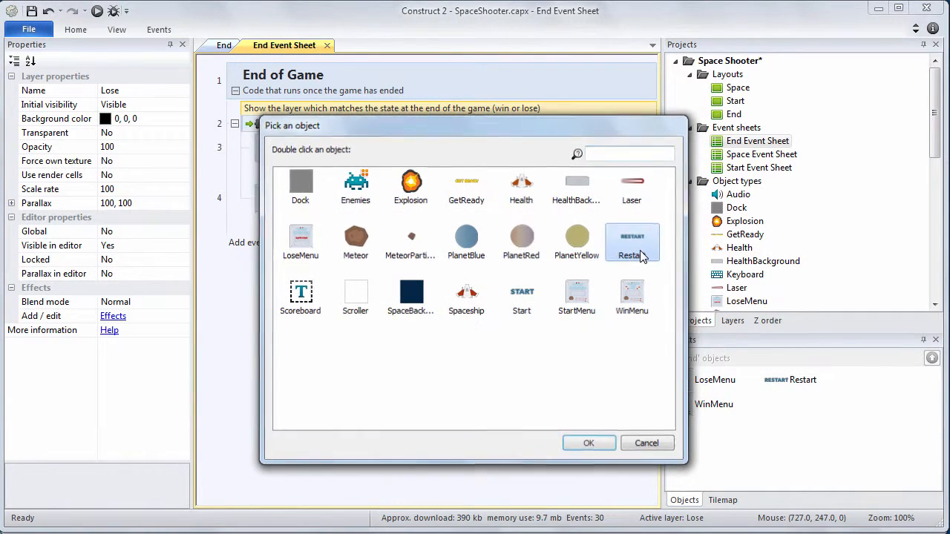
{"action": "left_click", "coordinate": [556, 327]}
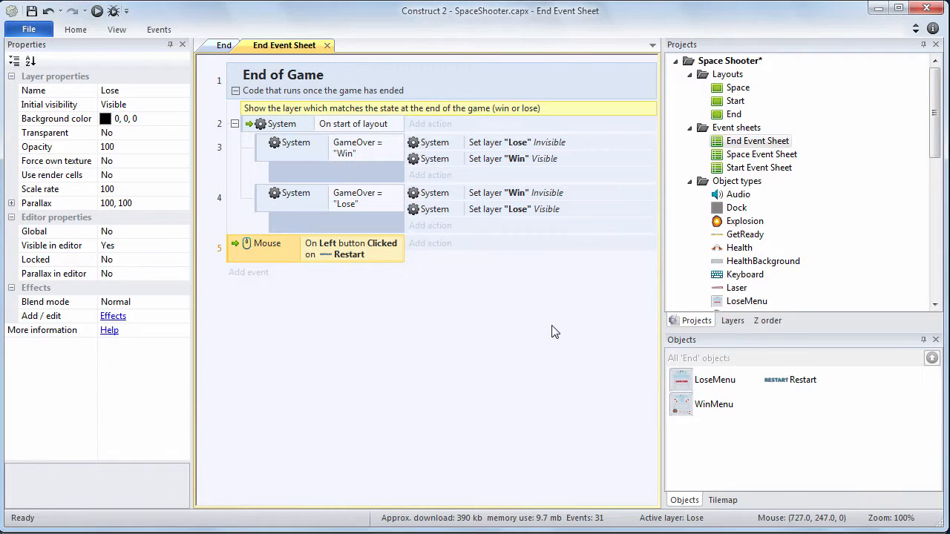
Move the Restart click event into the End of Game group, placed below the On start of layout event.
{"action": "left_click_drag", "start_coordinate": [225, 243], "coordinate": [254, 107]}
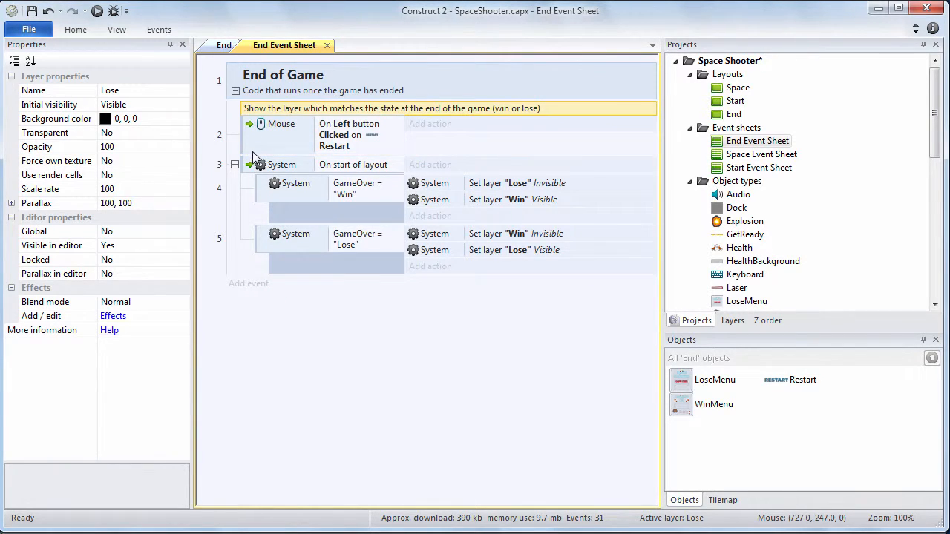
{"action": "left_click_drag", "start_coordinate": [246, 165], "coordinate": [249, 127]}
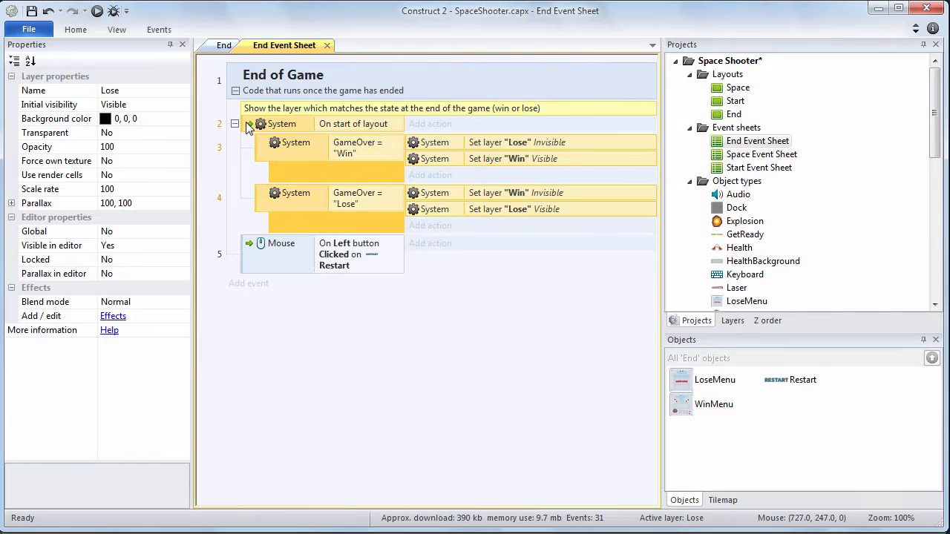
{"action": "left_click", "coordinate": [247, 253]}
{"action": "right_click", "coordinate": [247, 253]}
{"action": "mouse_move", "coordinate": [289, 263]}
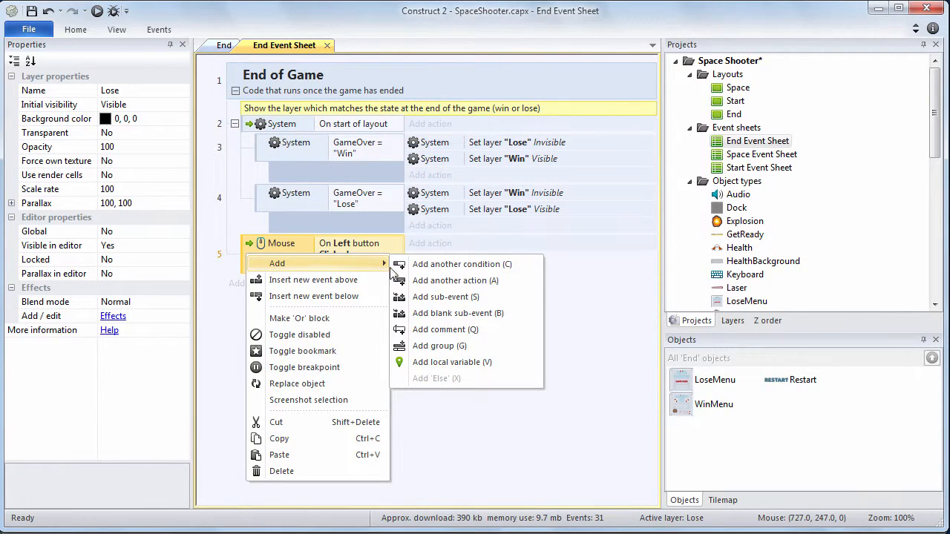
Add a System "Go to layout (by name)" action to the Restart click event with layout "Start".
{"action": "left_click", "coordinate": [441, 249]}
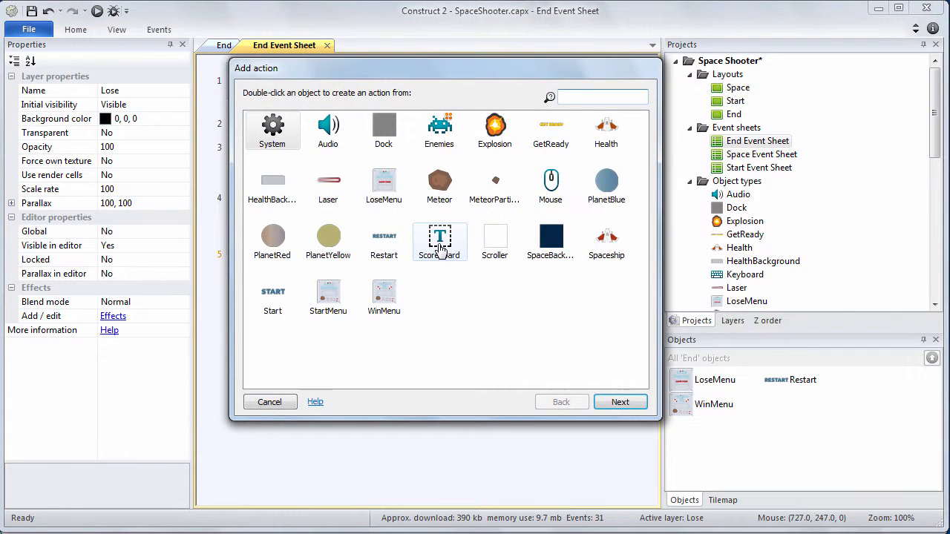
{"action": "double_click", "coordinate": [272, 130]}
{"action": "double_click", "coordinate": [297, 203]}
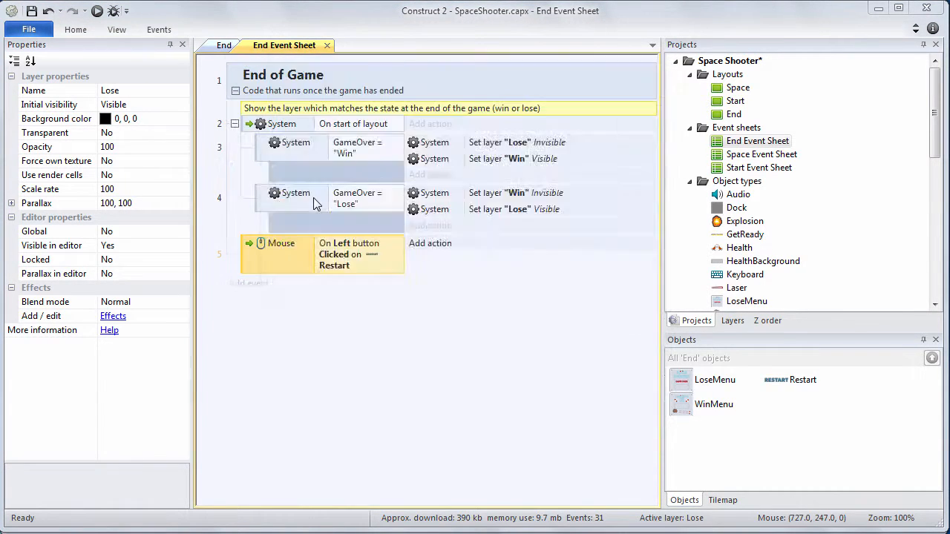
{"action": "left_click", "coordinate": [364, 215]}
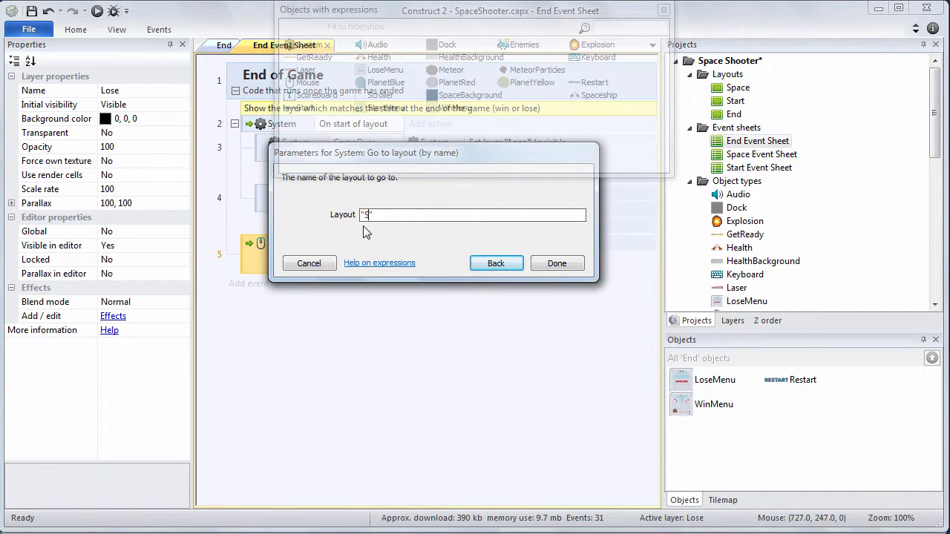
{"action": "type", "text": "Start"}
{"action": "left_click", "coordinate": [569, 264]}
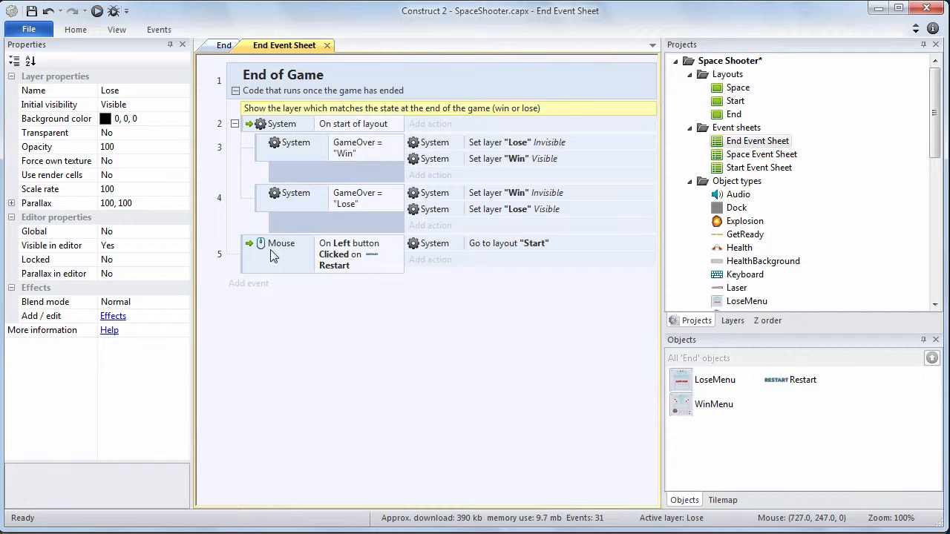
Add the comment "When user clicks restart, redirect to "Start" layout, restarting the game" above the Restart click event and save the project.
{"action": "right_click", "coordinate": [251, 239]}
{"action": "mouse_move", "coordinate": [335, 252]}
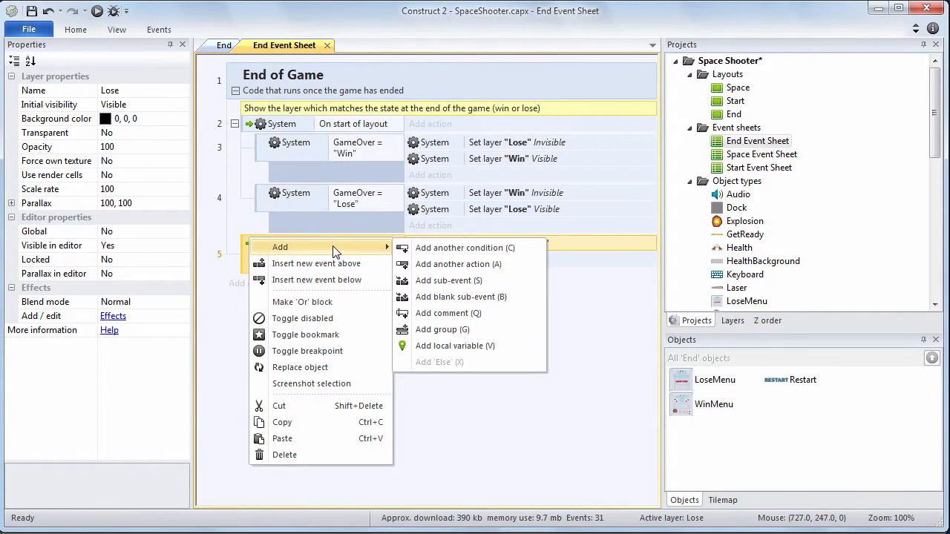
{"action": "left_click", "coordinate": [438, 313]}
{"action": "type", "text": "When user"}
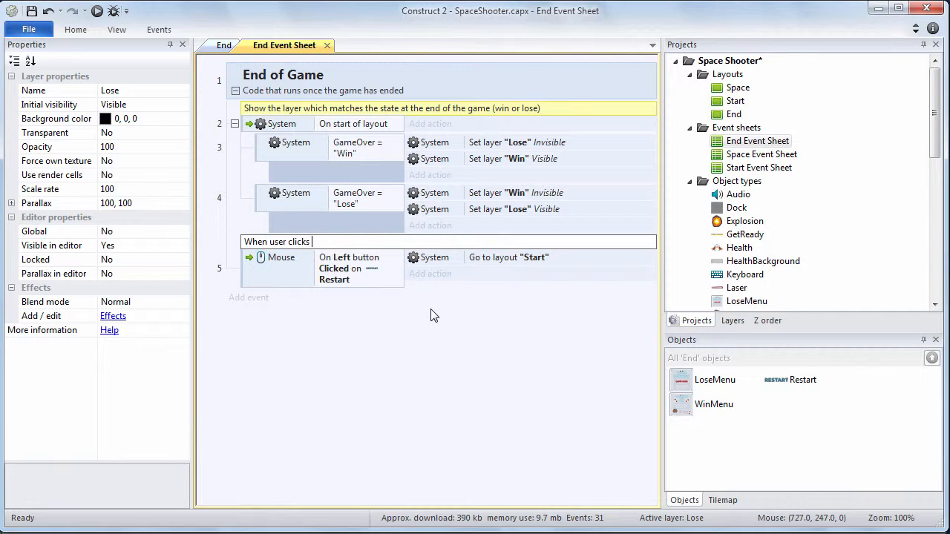
{"action": "type", "text": "clicks restart, redirect to"}
{"action": "type", "text": "\"Start\" layout, r"}
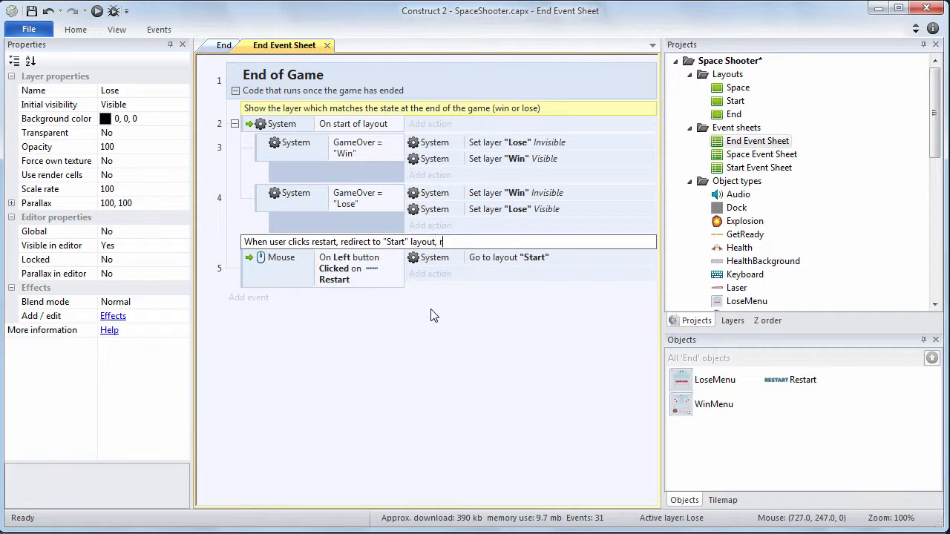
{"action": "type", "text": "estarting the game"}
{"action": "key", "text": "Return"}
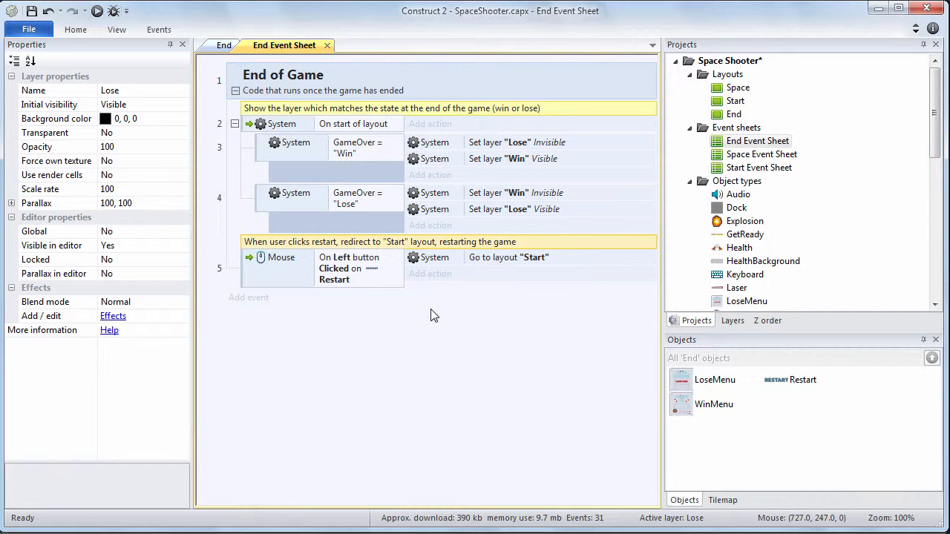
{"action": "key", "text": "ctrl+s"}
{"action": "left_click", "coordinate": [238, 99]}
{"action": "left_click", "coordinate": [235, 91]}
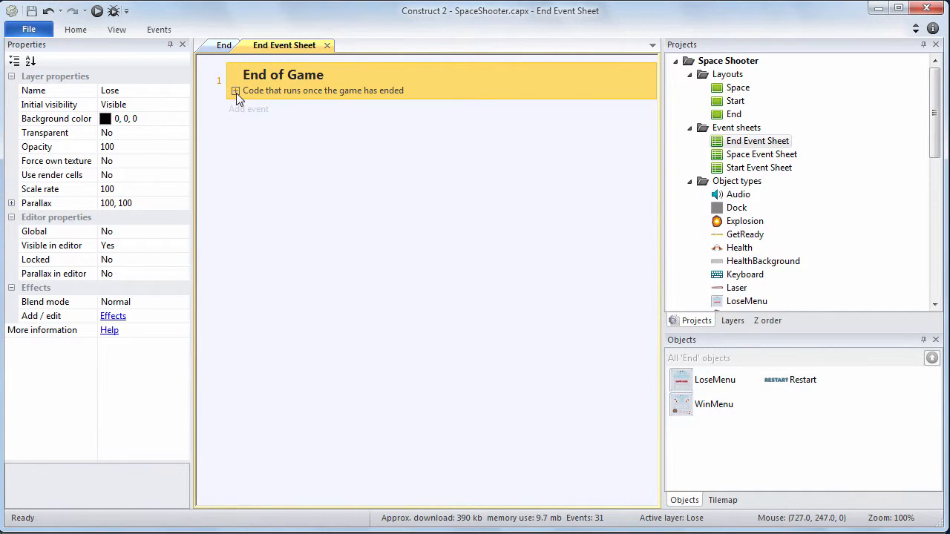
{"action": "left_click", "coordinate": [236, 91]}
{"action": "left_click", "coordinate": [235, 123]}
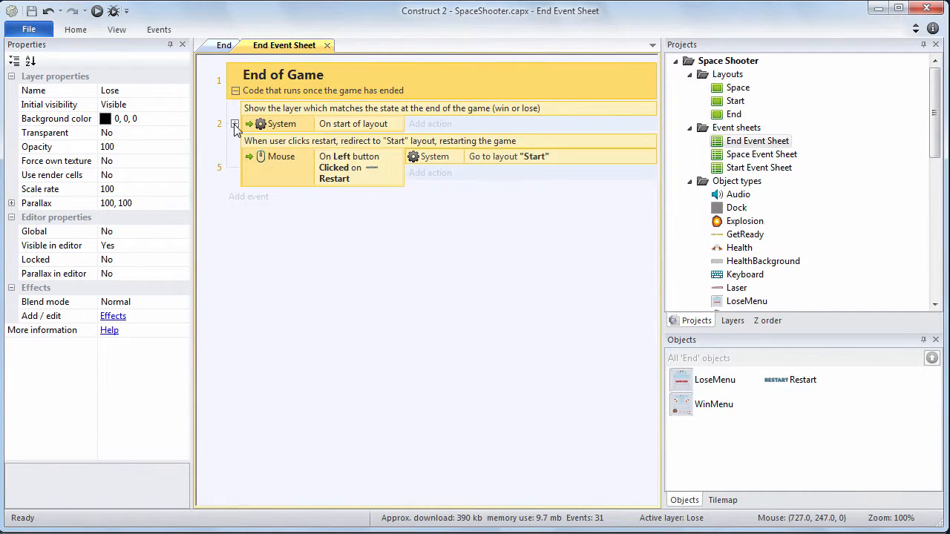
{"action": "left_click", "coordinate": [276, 260]}
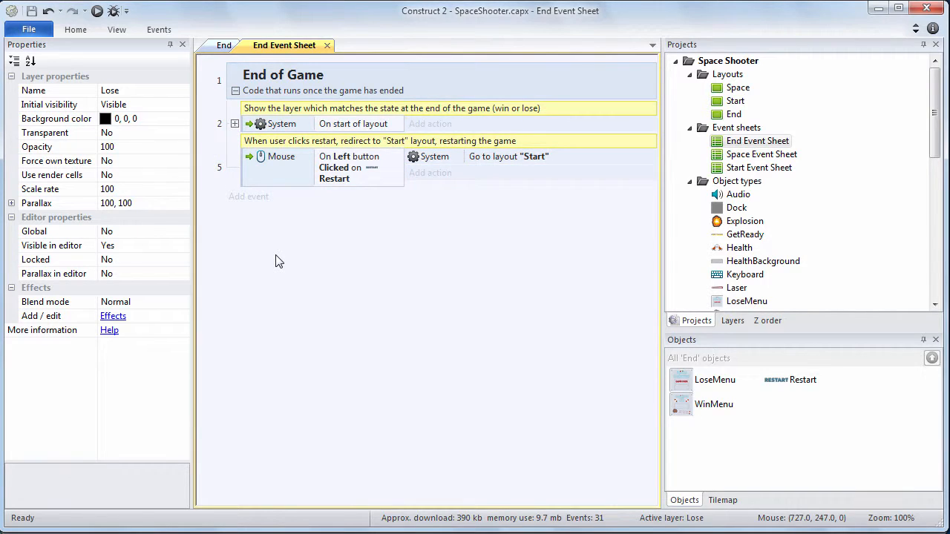
{"action": "left_click", "coordinate": [235, 124]}
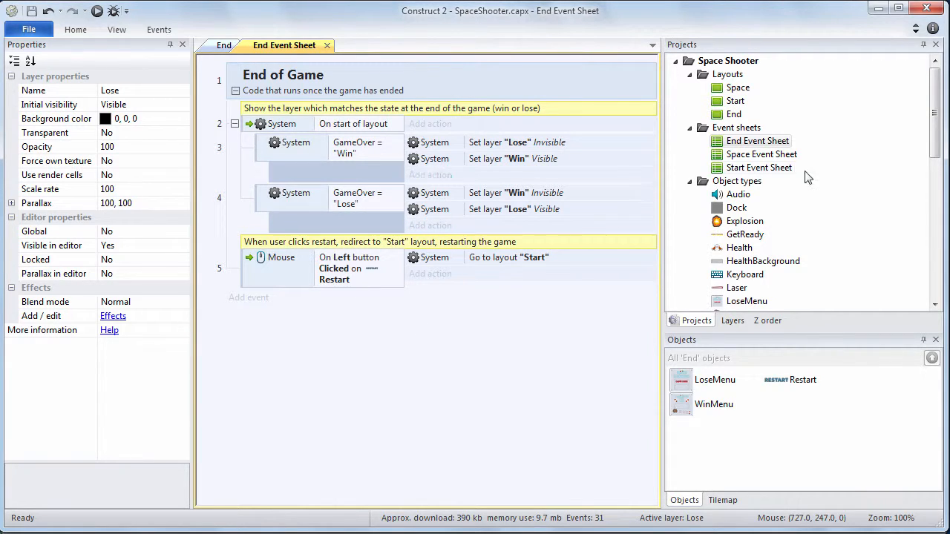
Open the Space Event Sheet and delete the Restart layout action from the Dock collision event in the Goal group.
{"action": "double_click", "coordinate": [767, 161]}
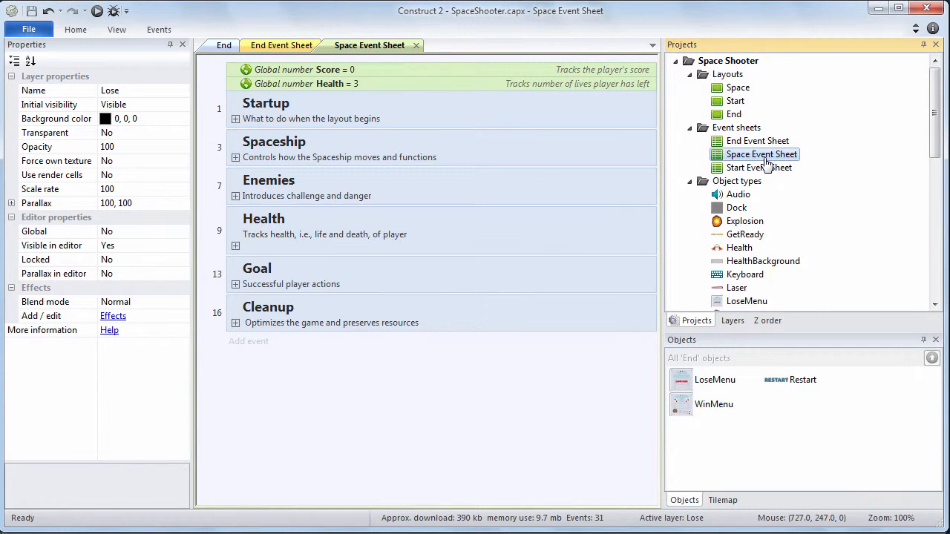
{"action": "left_click", "coordinate": [236, 284]}
{"action": "scroll", "coordinate": [388, 233], "scroll_direction": "down", "scroll_amount": 1}
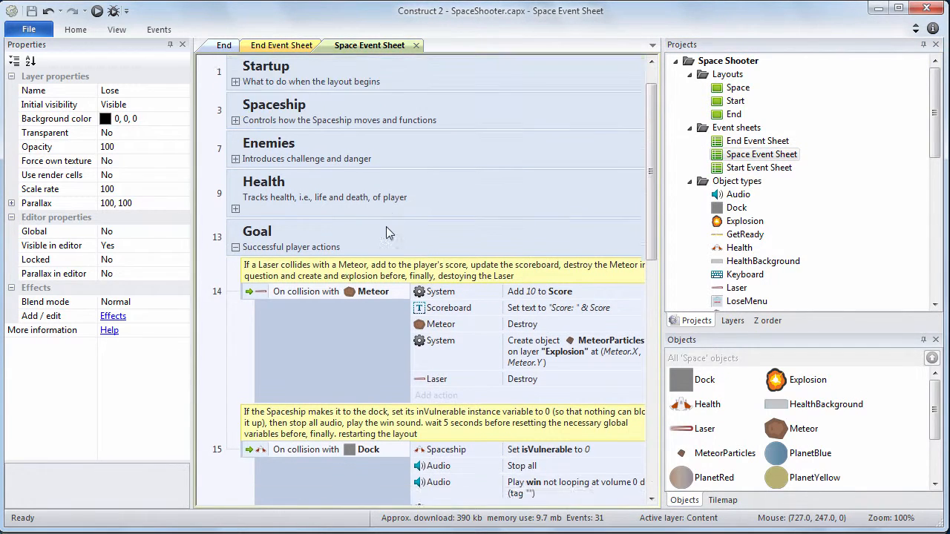
{"action": "scroll", "coordinate": [388, 232], "scroll_direction": "down", "scroll_amount": 5}
{"action": "scroll", "coordinate": [388, 232], "scroll_direction": "up", "scroll_amount": 1}
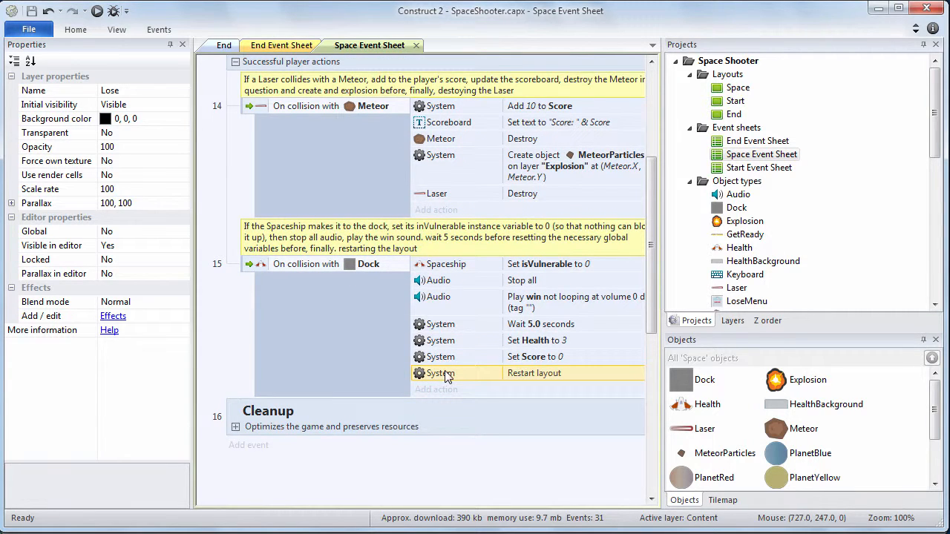
{"action": "key", "text": "Delete"}
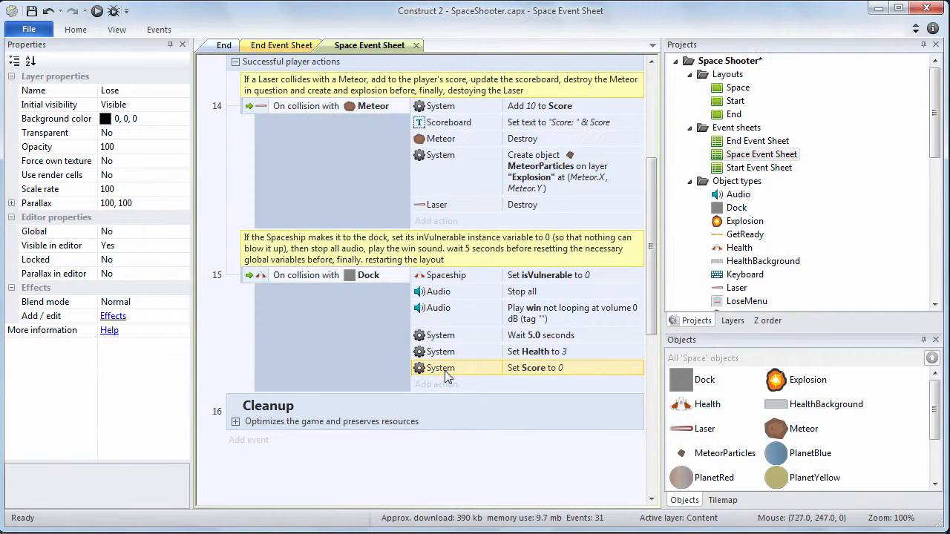
Add a System "Set value" action to the Dock collision event that sets GameOver to "Win".
{"action": "left_click", "coordinate": [440, 385]}
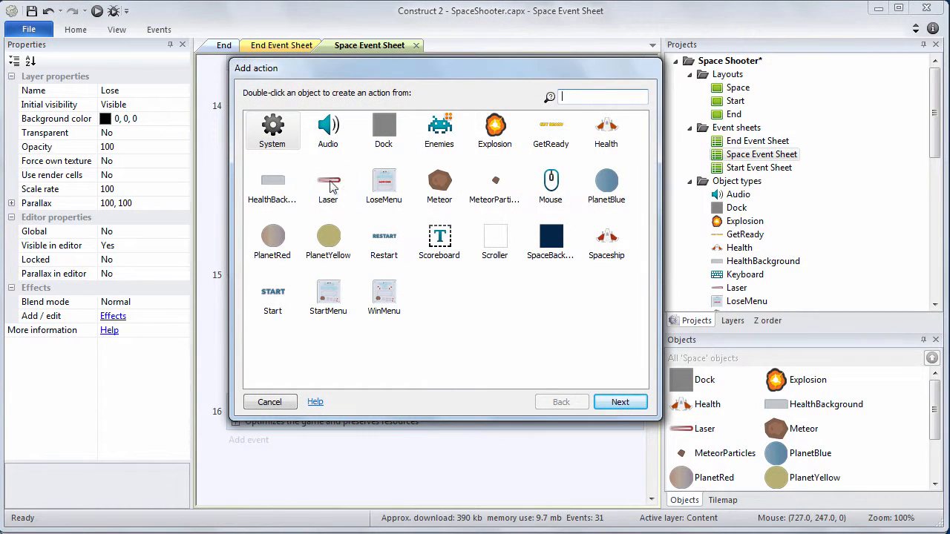
{"action": "double_click", "coordinate": [271, 127]}
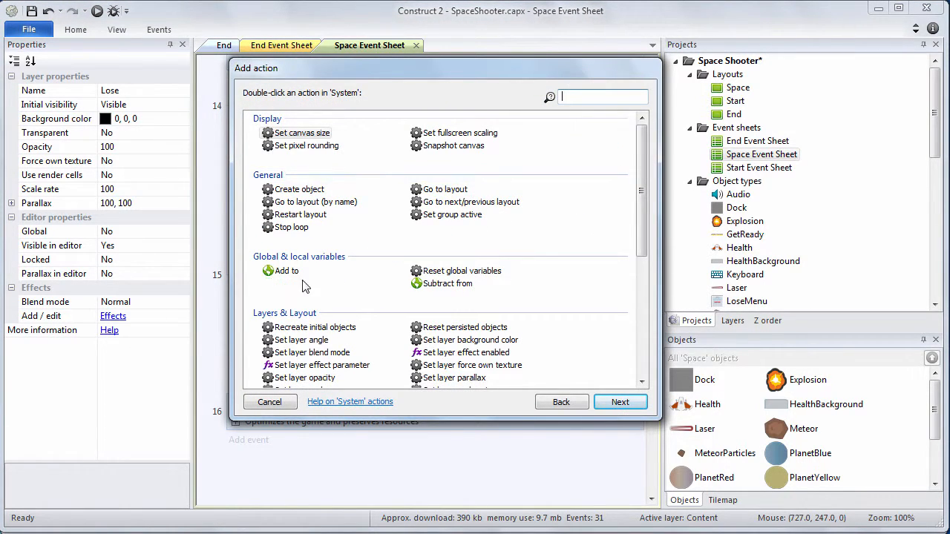
{"action": "double_click", "coordinate": [297, 283]}
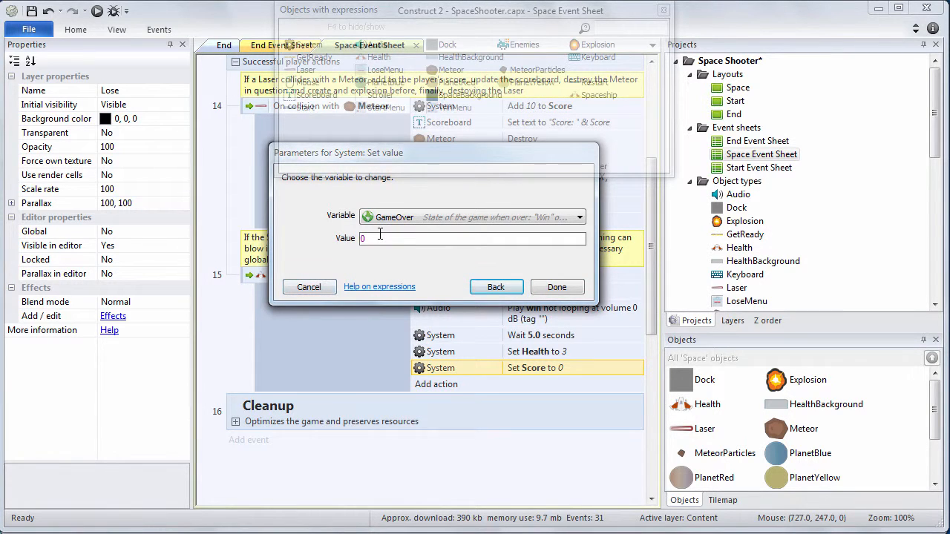
{"action": "left_click", "coordinate": [380, 237]}
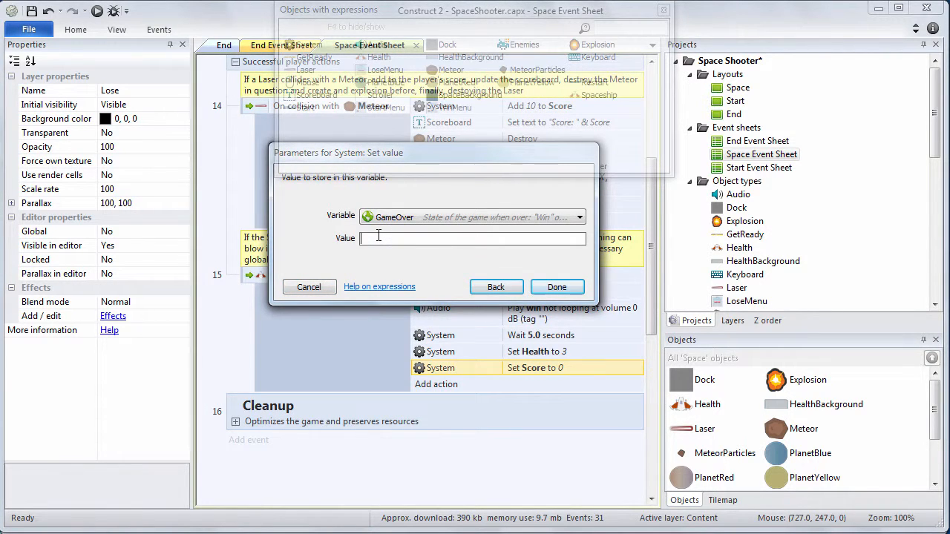
{"action": "type", "text": "\"Win\""}
{"action": "key", "text": "Return"}
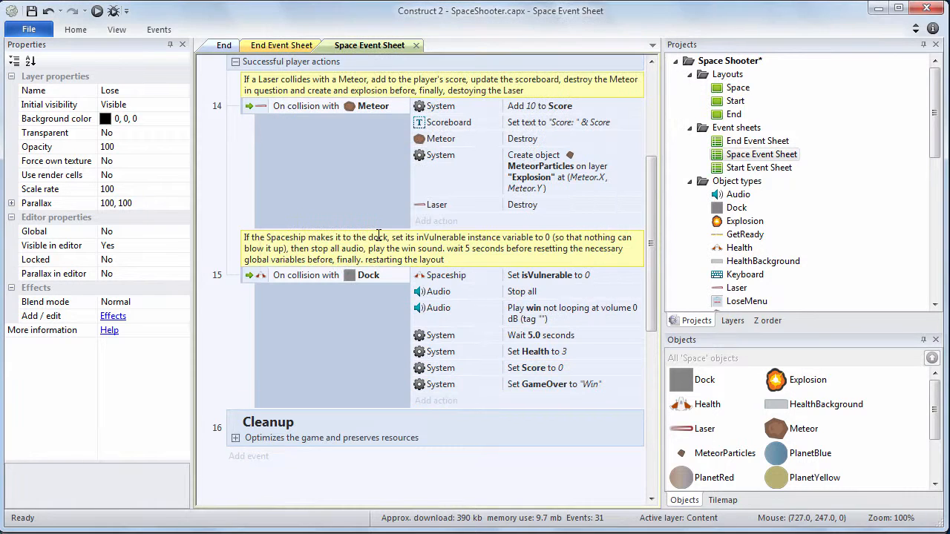
Add a System "Go to layout (by name)" action to the Dock collision event with layout "End".
{"action": "left_click", "coordinate": [446, 402]}
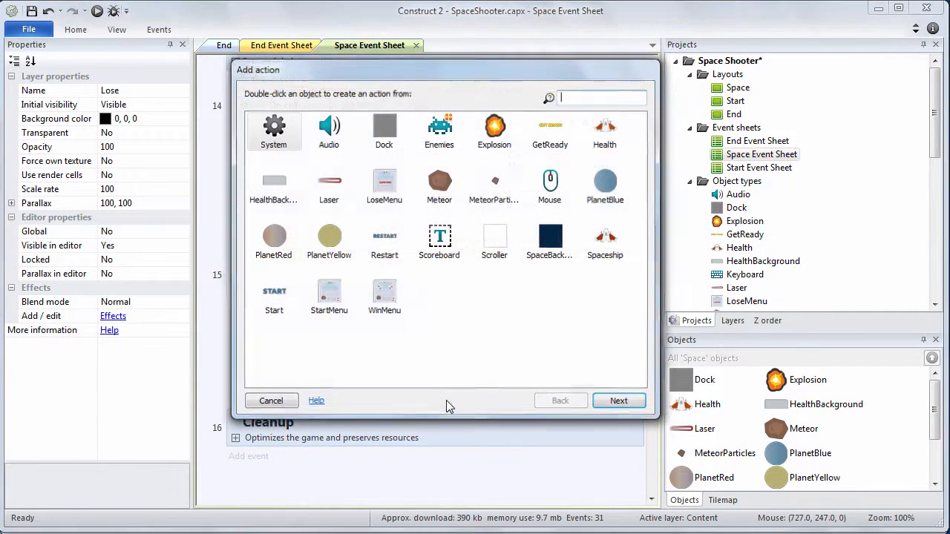
{"action": "double_click", "coordinate": [282, 143]}
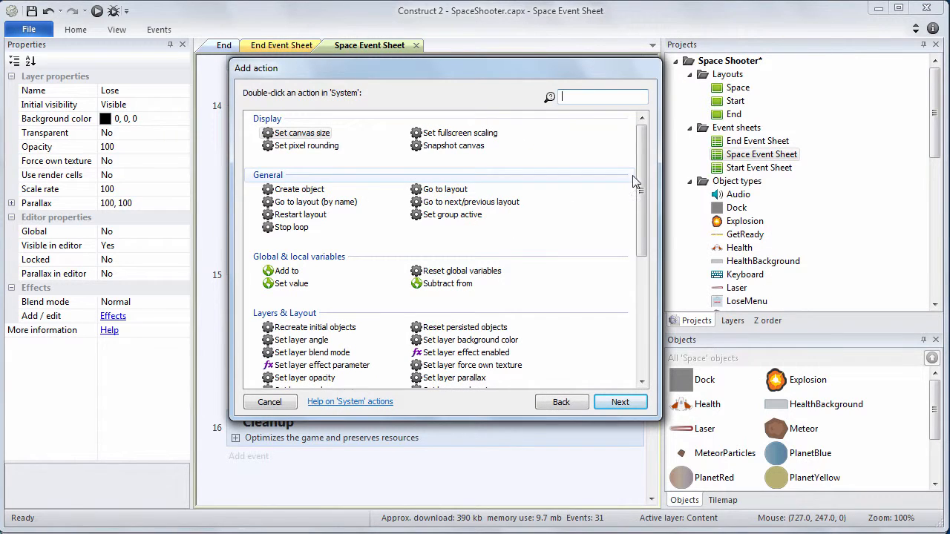
{"action": "left_click_drag", "start_coordinate": [645, 167], "coordinate": [642, 194]}
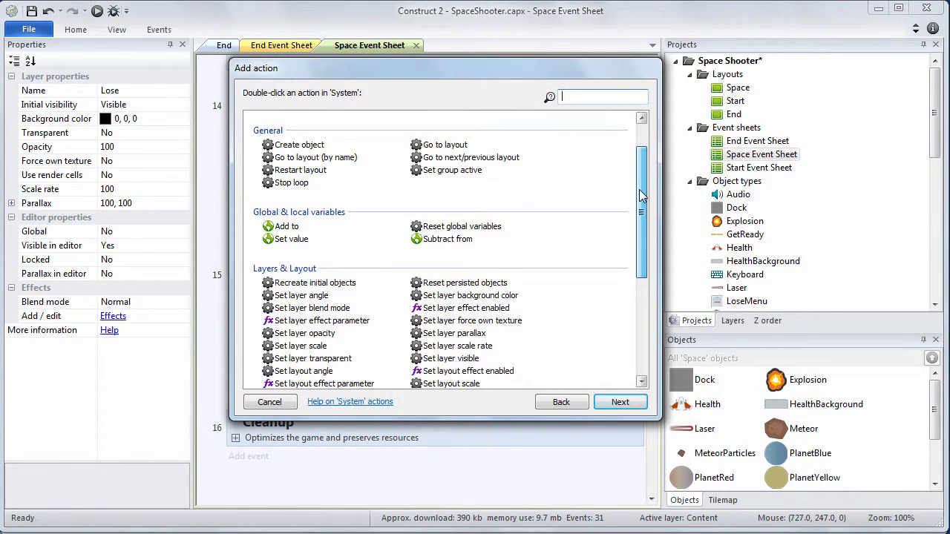
{"action": "double_click", "coordinate": [315, 157]}
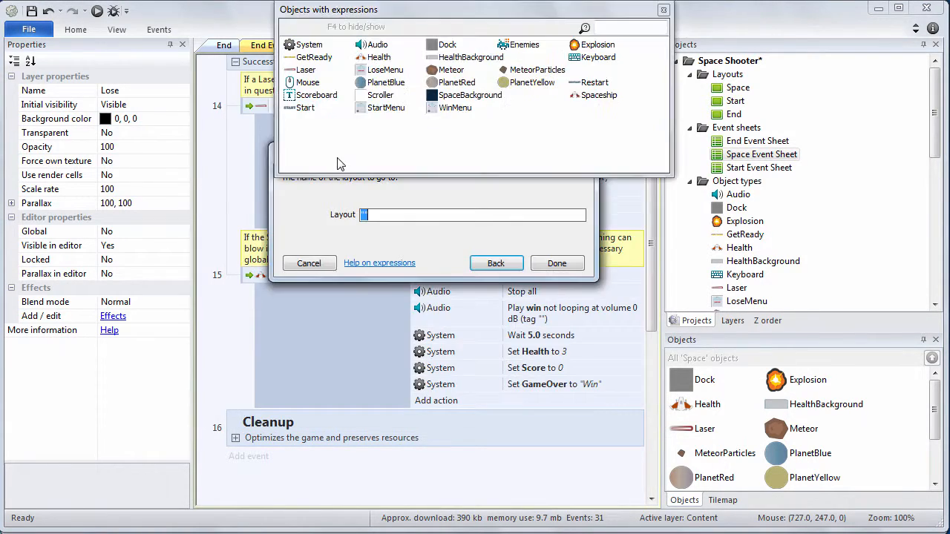
{"action": "left_click", "coordinate": [364, 215]}
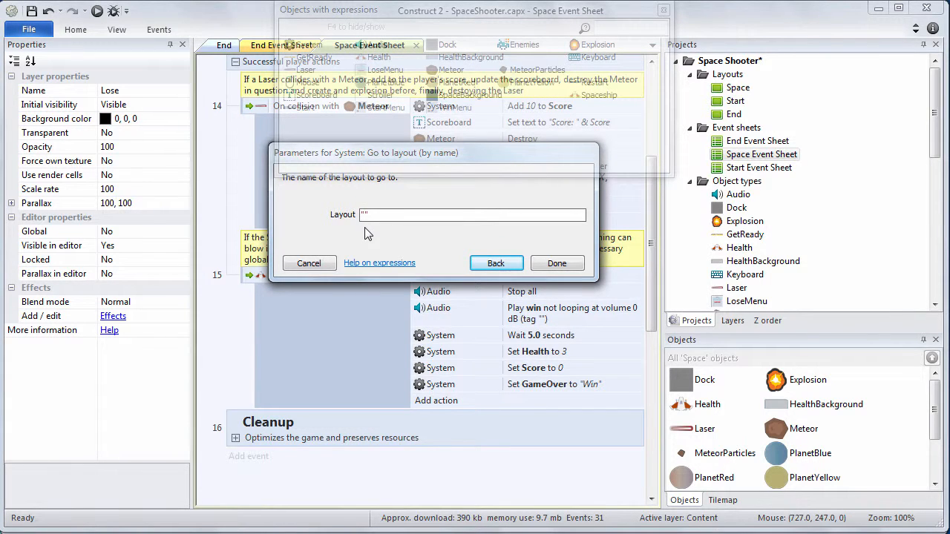
{"action": "type", "text": "End"}
{"action": "left_click", "coordinate": [546, 265]}
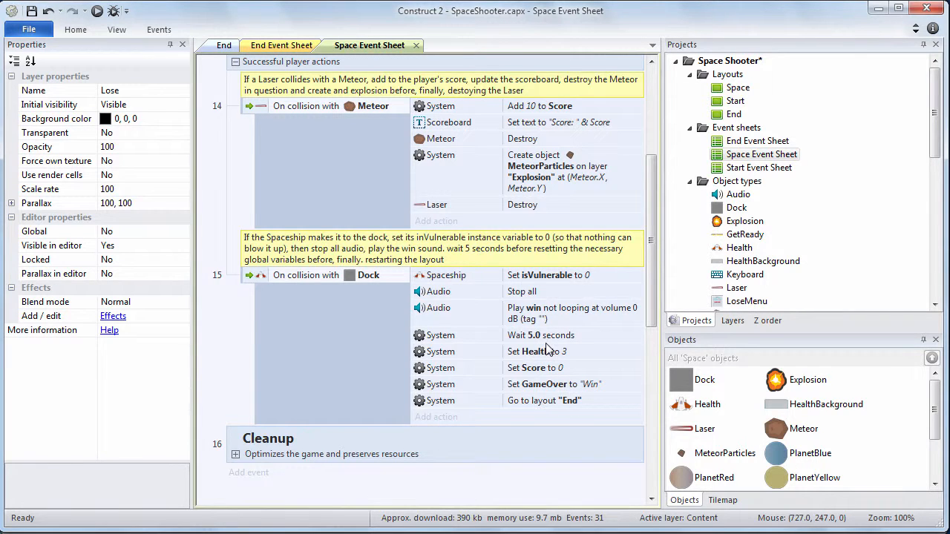
Collapse the Goal group and delete the Restart layout action from the Else event in the Health group.
{"action": "scroll", "coordinate": [547, 349], "scroll_direction": "up", "scroll_amount": 1}
{"action": "scroll", "coordinate": [547, 349], "scroll_direction": "up", "scroll_amount": 4}
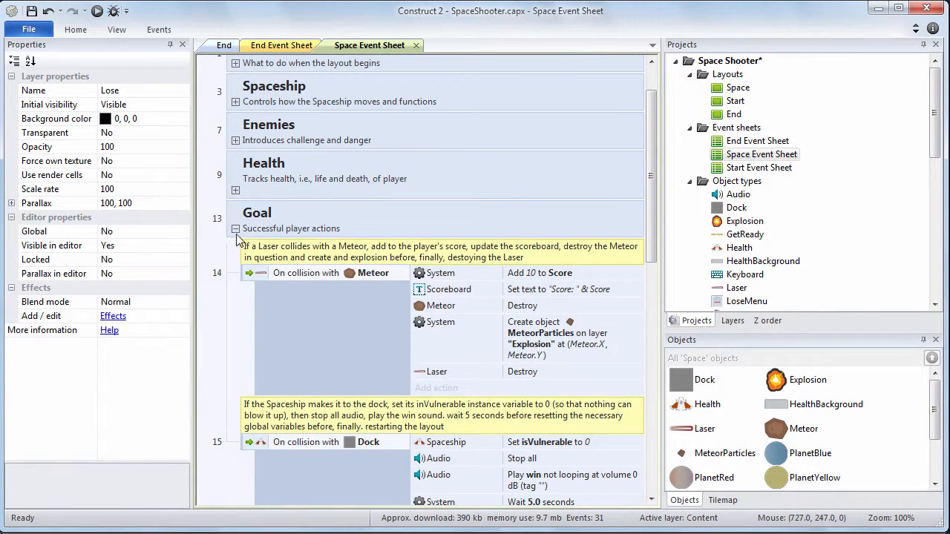
{"action": "left_click", "coordinate": [236, 244]}
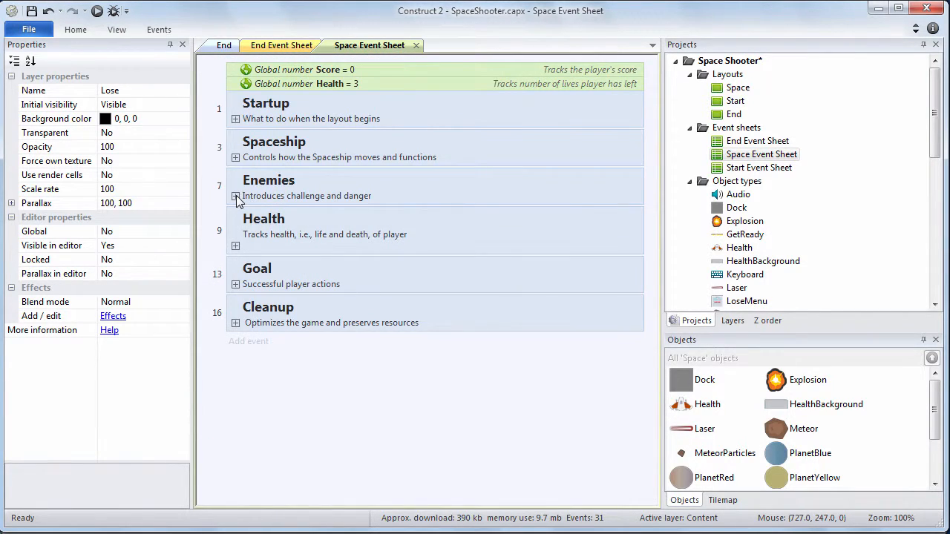
{"action": "left_click", "coordinate": [235, 246]}
{"action": "scroll", "coordinate": [495, 196], "scroll_direction": "down", "scroll_amount": 1}
{"action": "scroll", "coordinate": [495, 197], "scroll_direction": "down", "scroll_amount": 3}
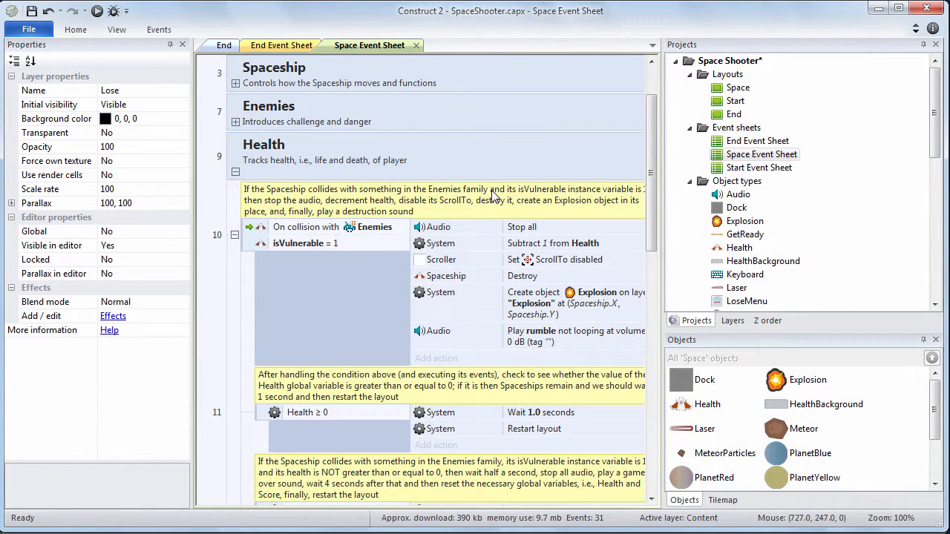
{"action": "scroll", "coordinate": [490, 196], "scroll_direction": "down", "scroll_amount": 1}
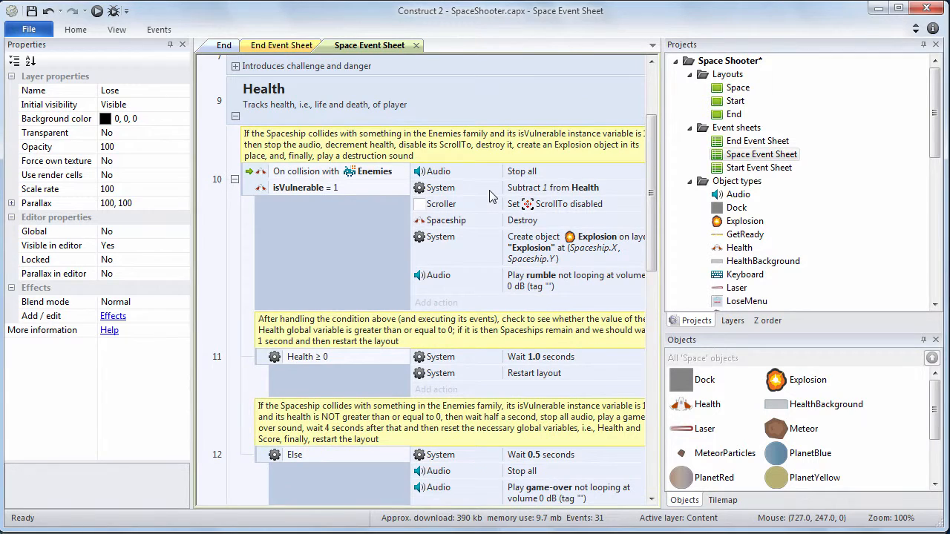
{"action": "scroll", "coordinate": [490, 196], "scroll_direction": "down", "scroll_amount": 5}
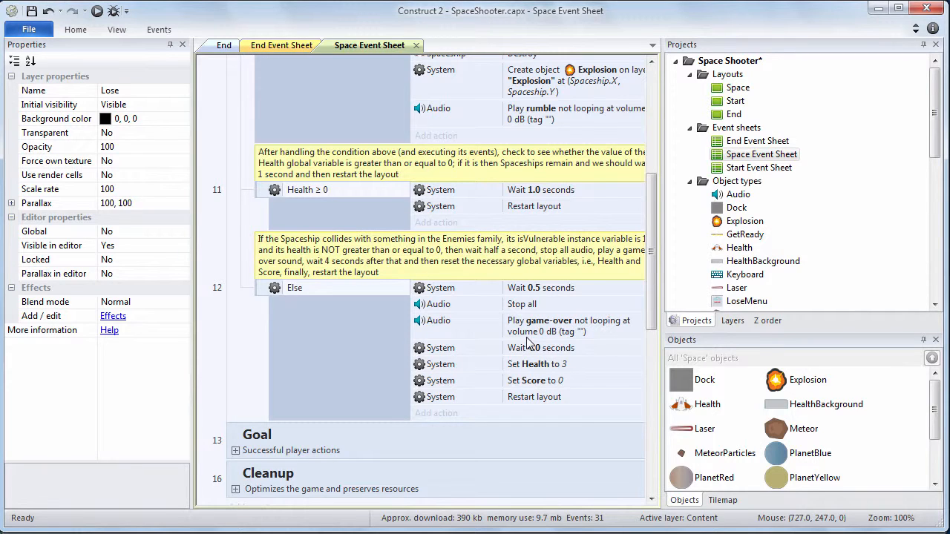
{"action": "scroll", "coordinate": [530, 342], "scroll_direction": "down", "scroll_amount": 1}
{"action": "scroll", "coordinate": [530, 342], "scroll_direction": "down", "scroll_amount": 1}
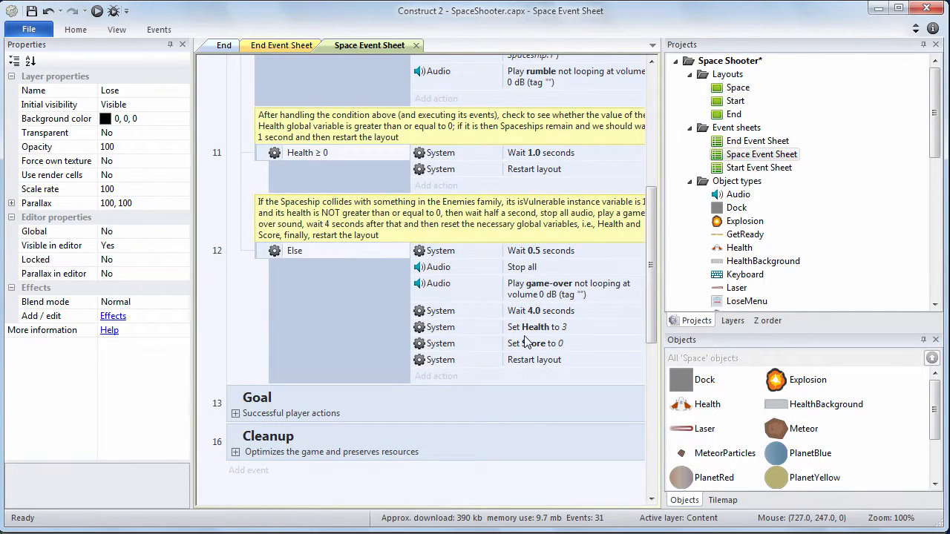
{"action": "left_click", "coordinate": [449, 364]}
{"action": "scroll", "coordinate": [449, 366], "scroll_direction": "down", "scroll_amount": 1}
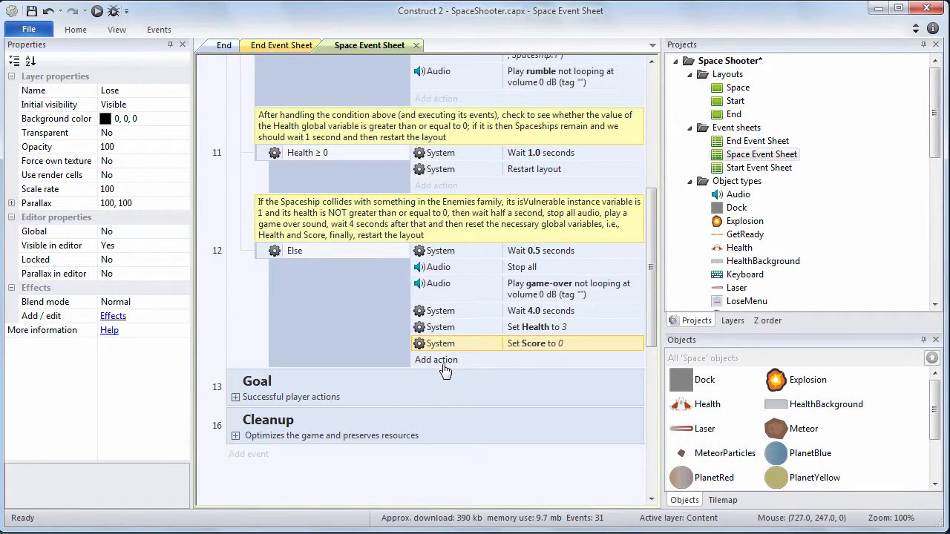
Add a System "Set value" action to the Health group's Else event that sets GameOver to "Lose".
{"action": "left_click", "coordinate": [438, 364]}
{"action": "double_click", "coordinate": [287, 145]}
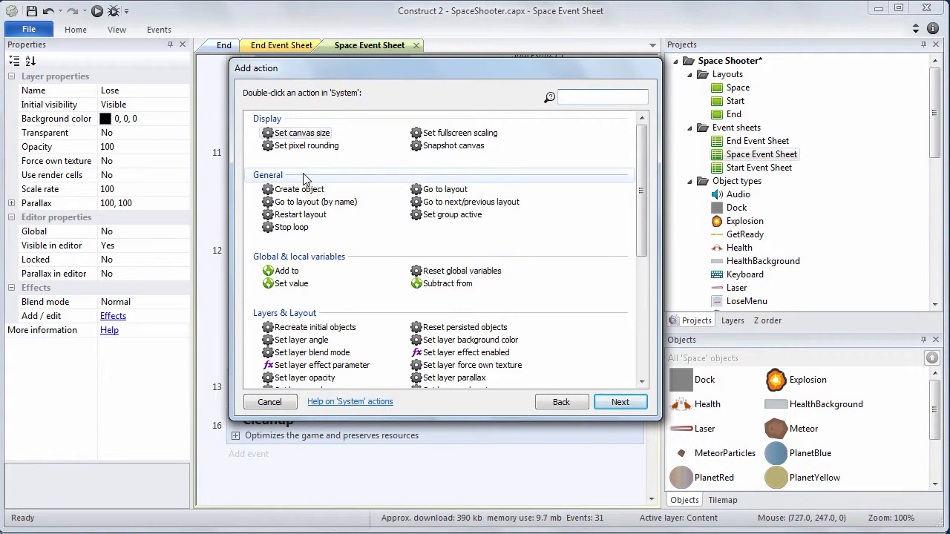
{"action": "double_click", "coordinate": [297, 284]}
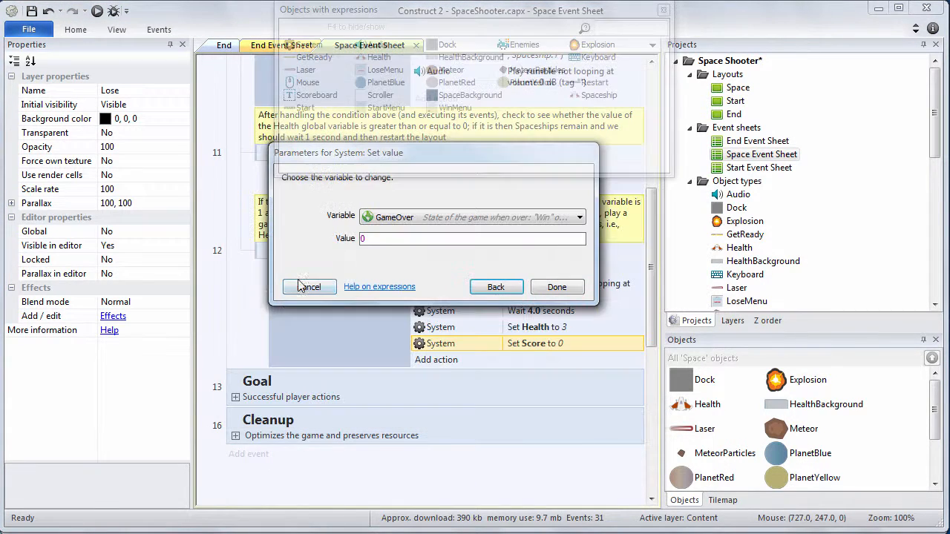
{"action": "left_click", "coordinate": [381, 239]}
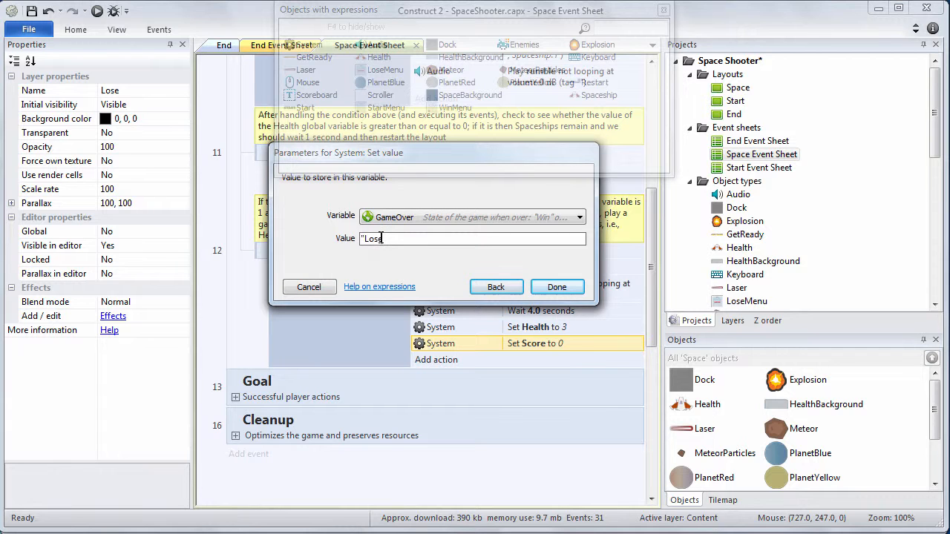
{"action": "type", "text": "\"Lose\""}
{"action": "key", "text": "Return"}
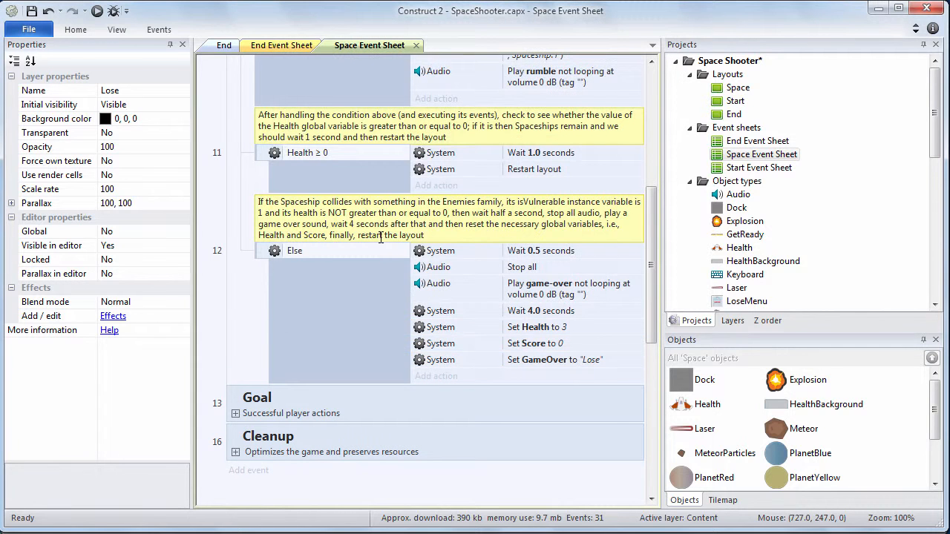
Add a System "Go to layout (by name)" action to the Health group's Else event with layout "End".
{"action": "left_click", "coordinate": [420, 375]}
{"action": "double_click", "coordinate": [273, 130]}
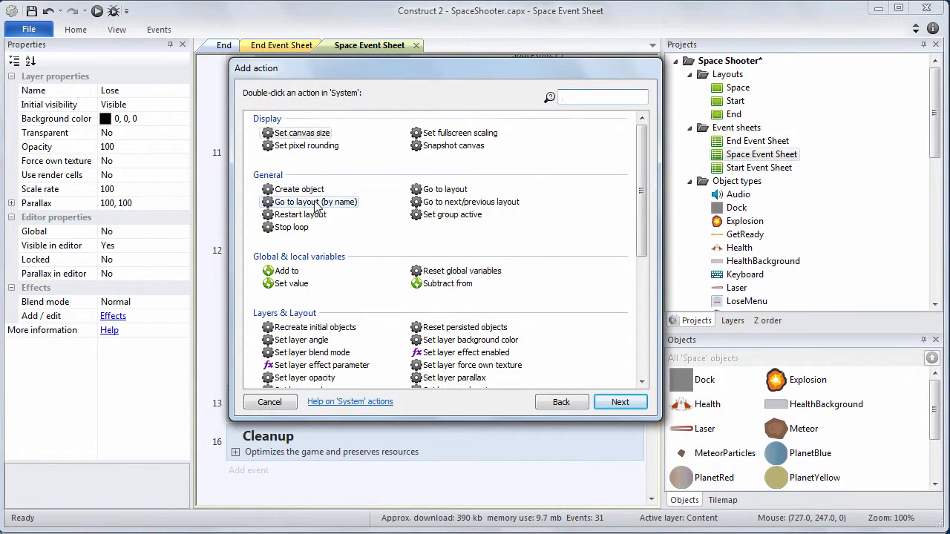
{"action": "double_click", "coordinate": [314, 205]}
{"action": "left_click", "coordinate": [365, 215]}
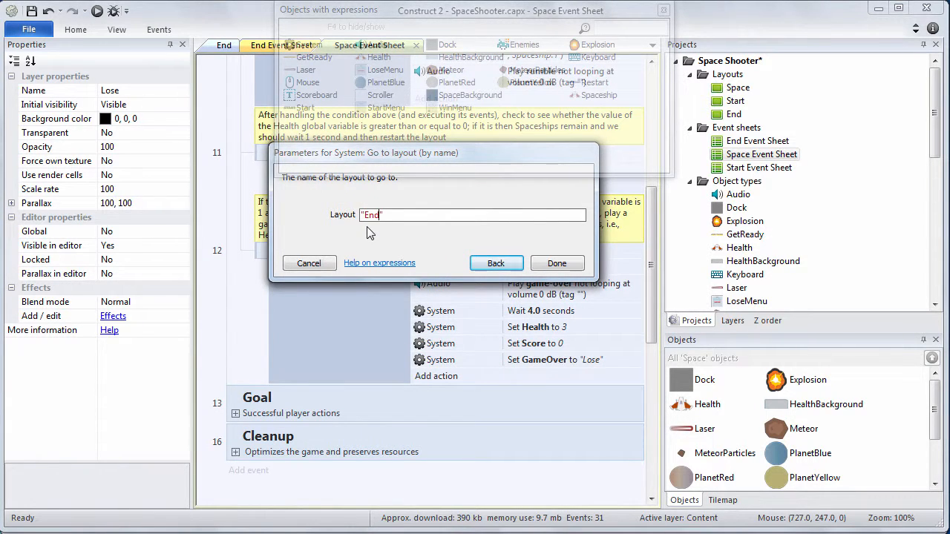
{"action": "left_click", "coordinate": [561, 265]}
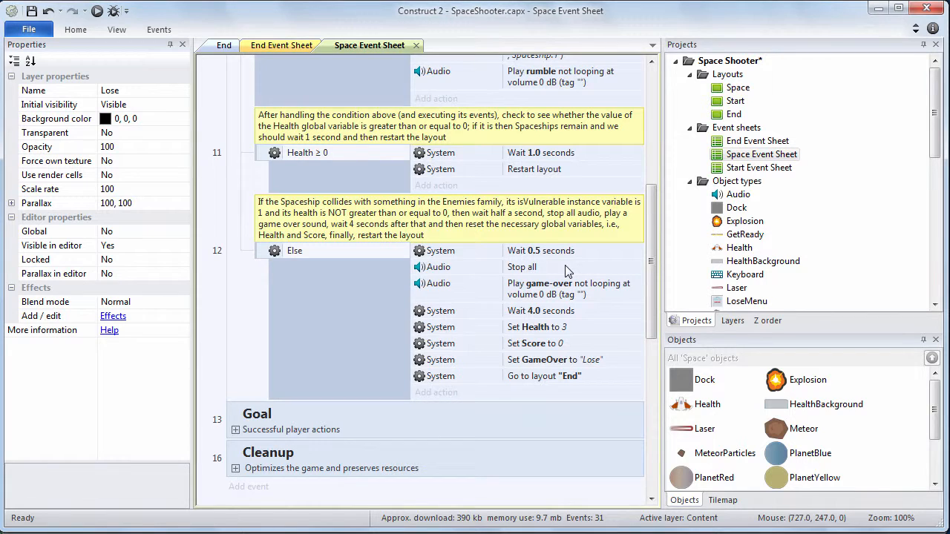
Collapse the Health group in the Space Event Sheet.
{"action": "scroll", "coordinate": [376, 210], "scroll_direction": "up", "scroll_amount": 6}
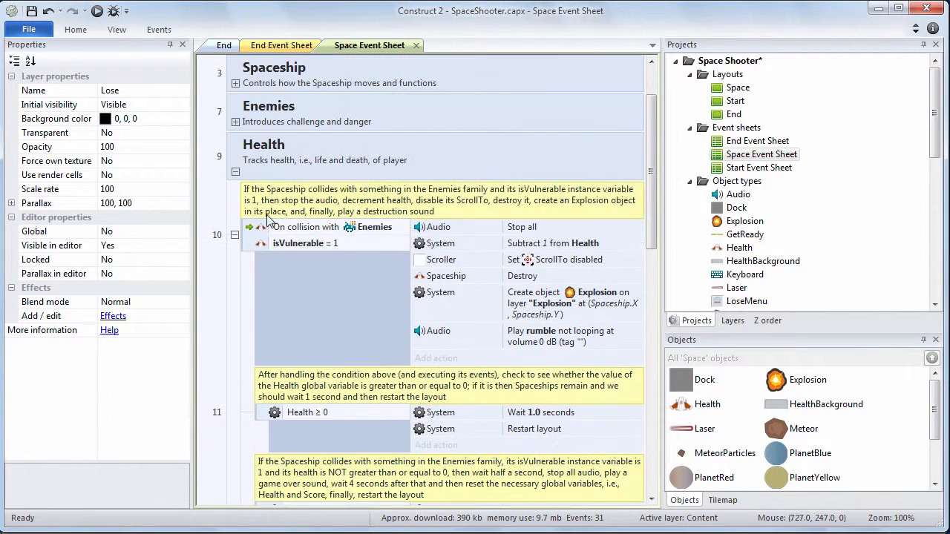
{"action": "left_click", "coordinate": [239, 181]}
{"action": "left_click", "coordinate": [236, 173]}
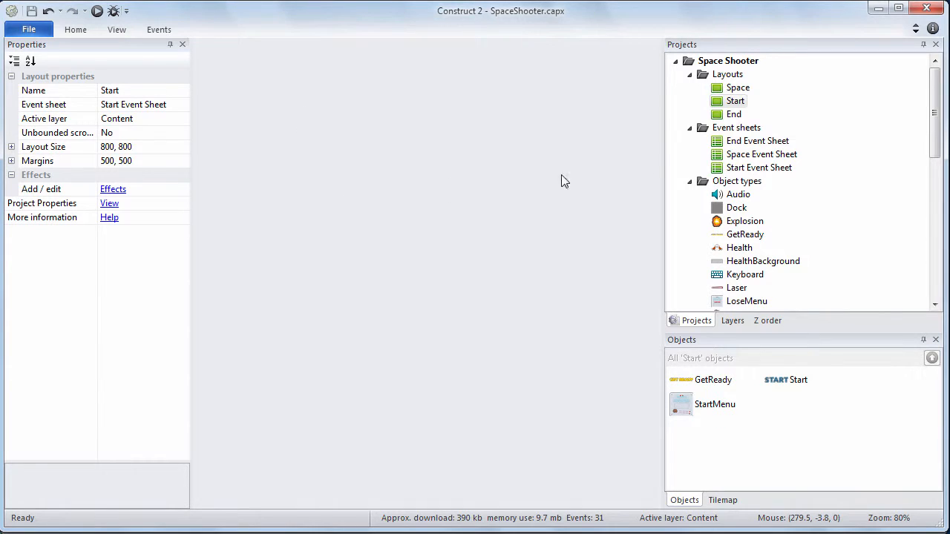
Run a browser preview from the Start layout and steer the spaceship into meteors until all lives are lost.
{"action": "double_click", "coordinate": [735, 101]}
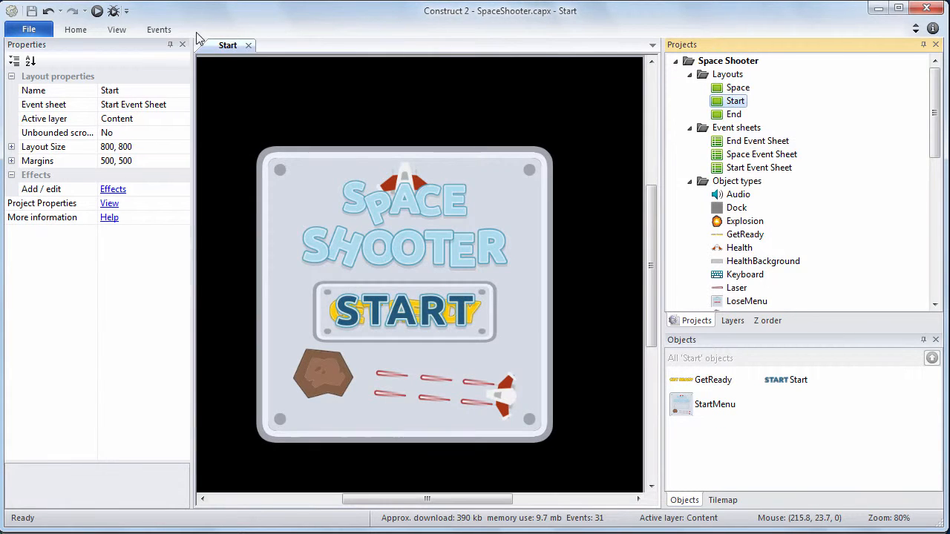
{"action": "left_click", "coordinate": [98, 11]}
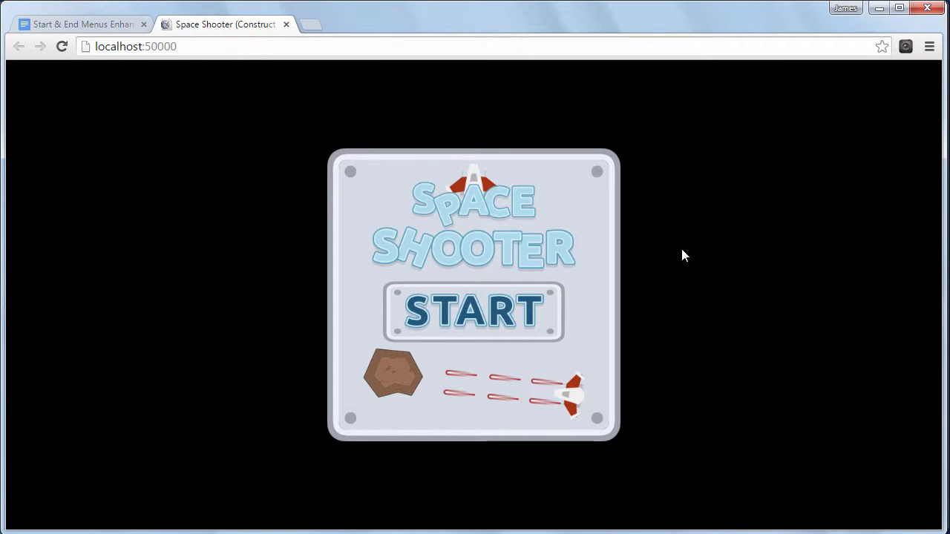
{"action": "key", "text": "Left"}
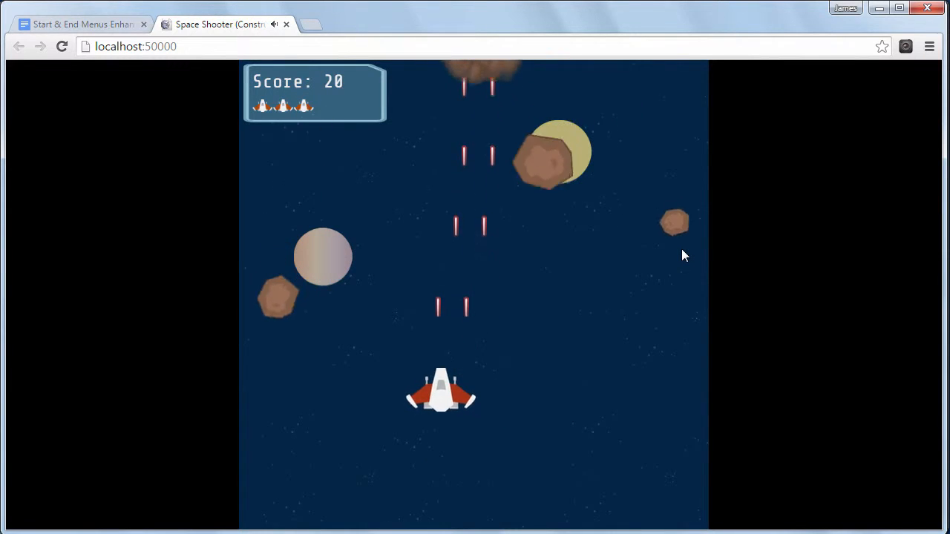
{"action": "key", "text": "Right"}
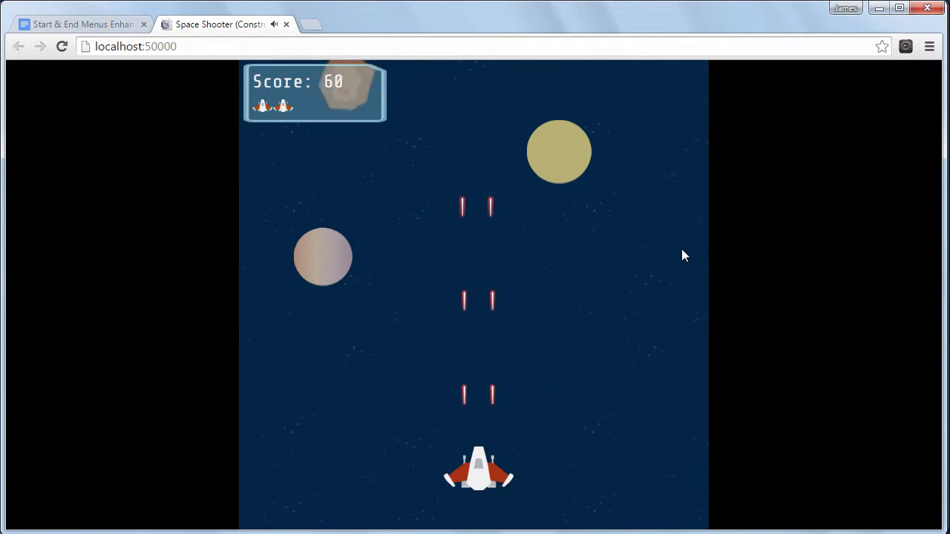
{"action": "key", "text": "Up"}
{"action": "key", "text": "Left"}
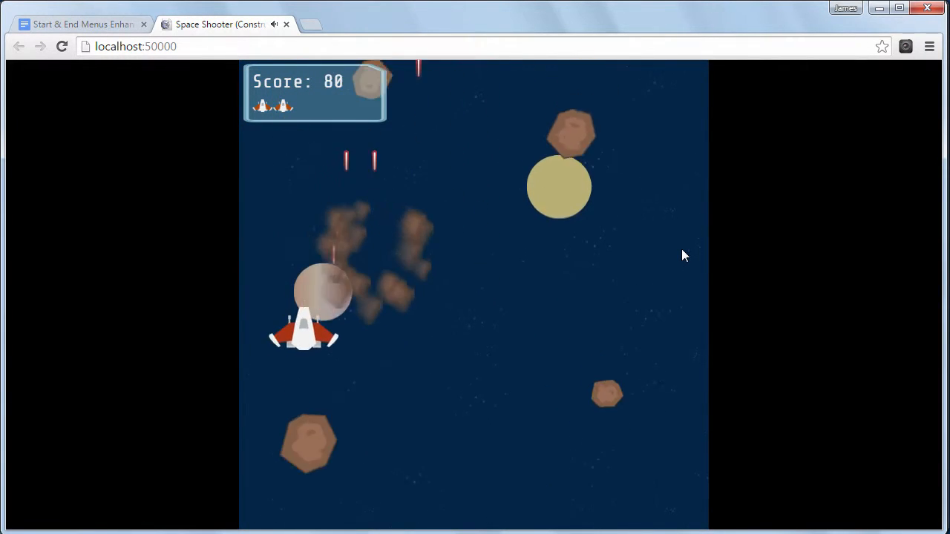
{"action": "key", "text": "Right"}
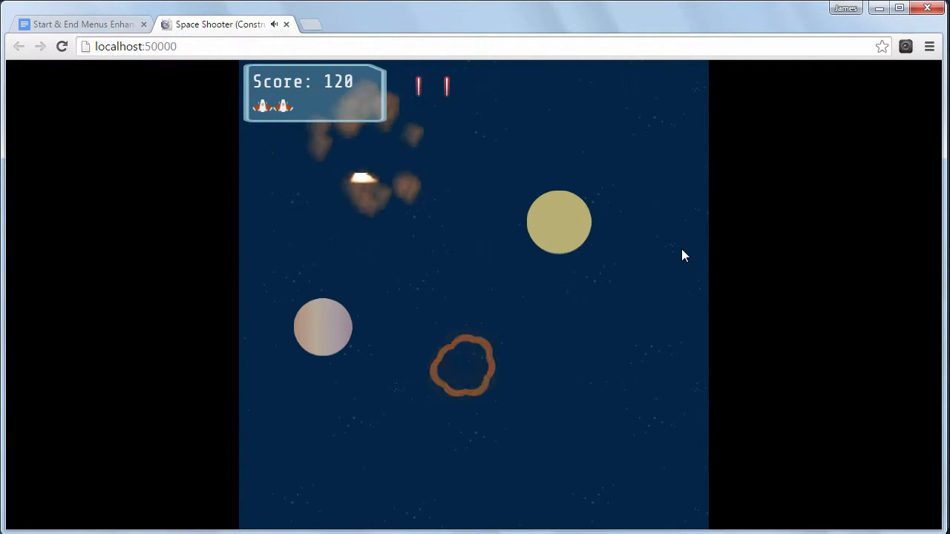
{"action": "key", "text": "Up"}
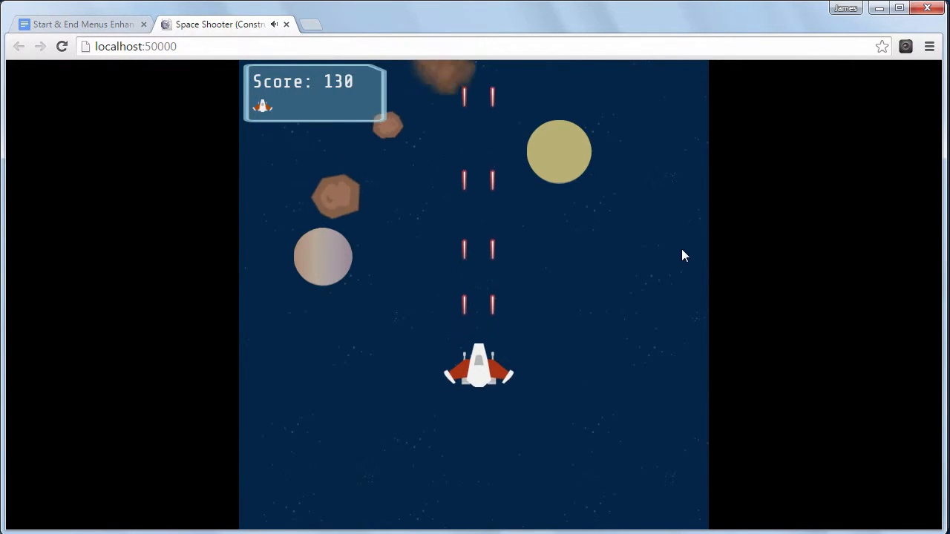
{"action": "key", "text": "Left"}
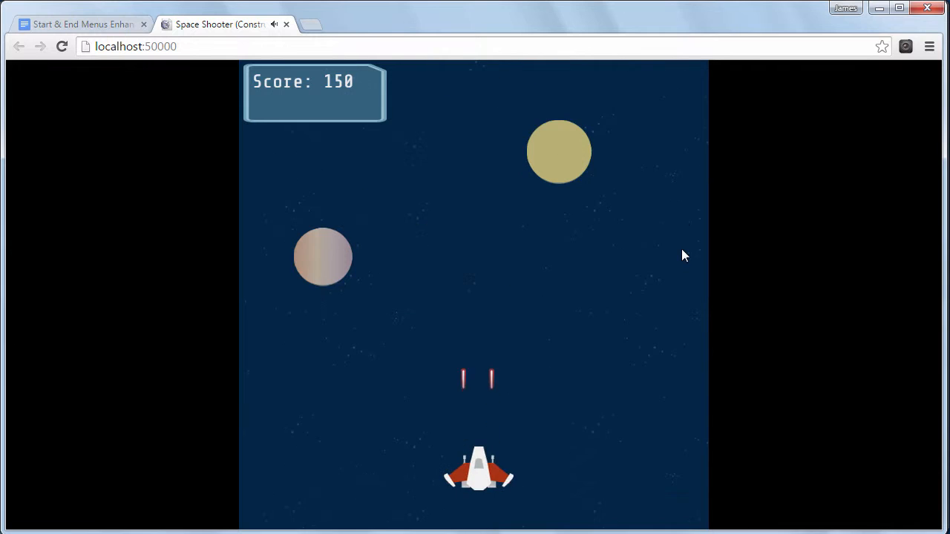
{"action": "key", "text": "Up"}
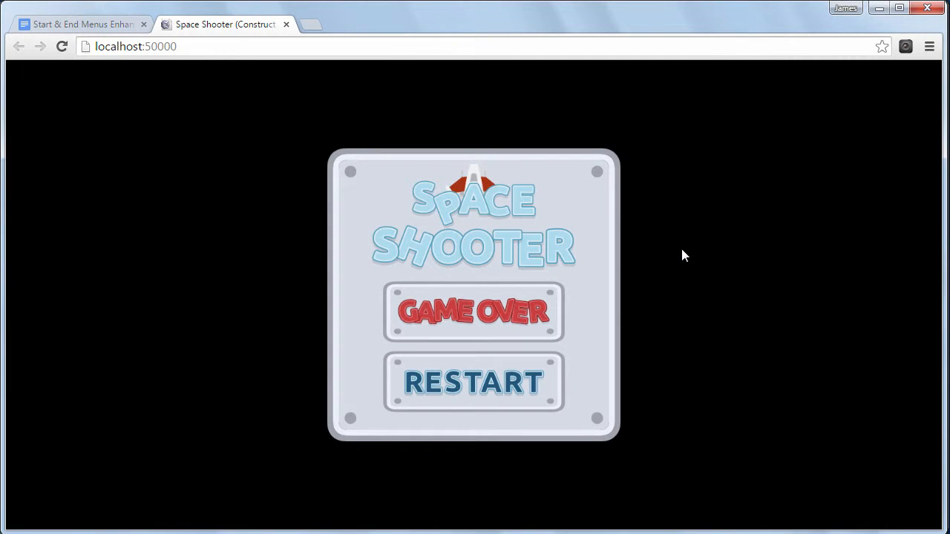
Test Restart on the Game Over menu, and again on the win menu after finishing a winning round.
{"action": "left_click", "coordinate": [508, 380]}
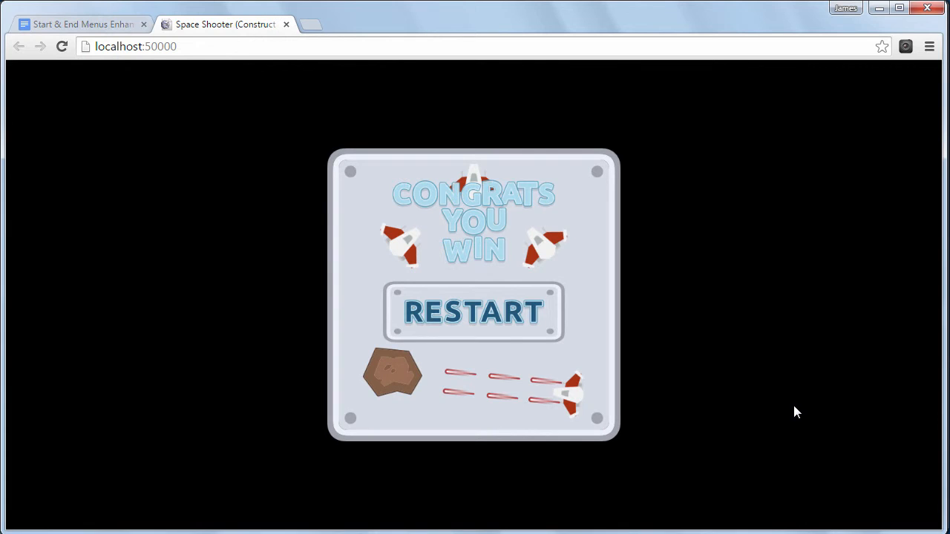
{"action": "left_click", "coordinate": [490, 312]}
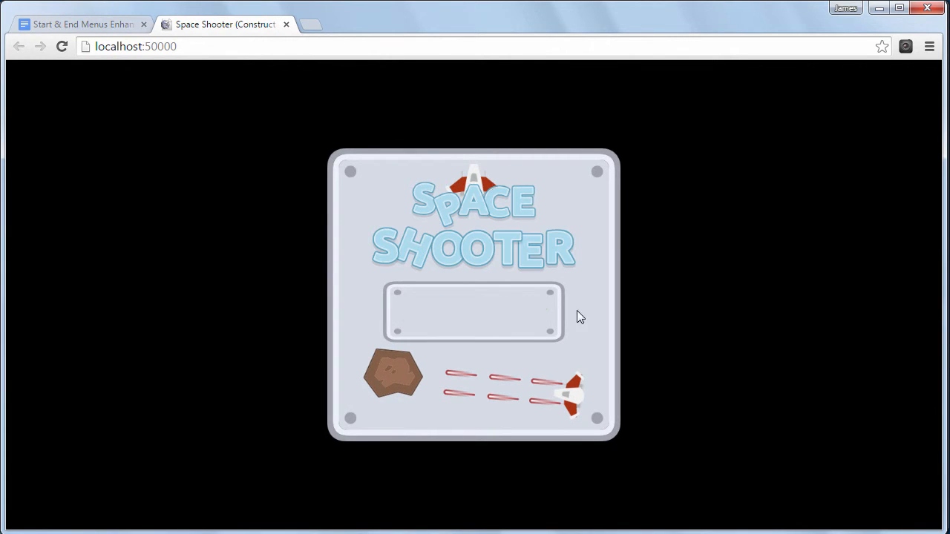